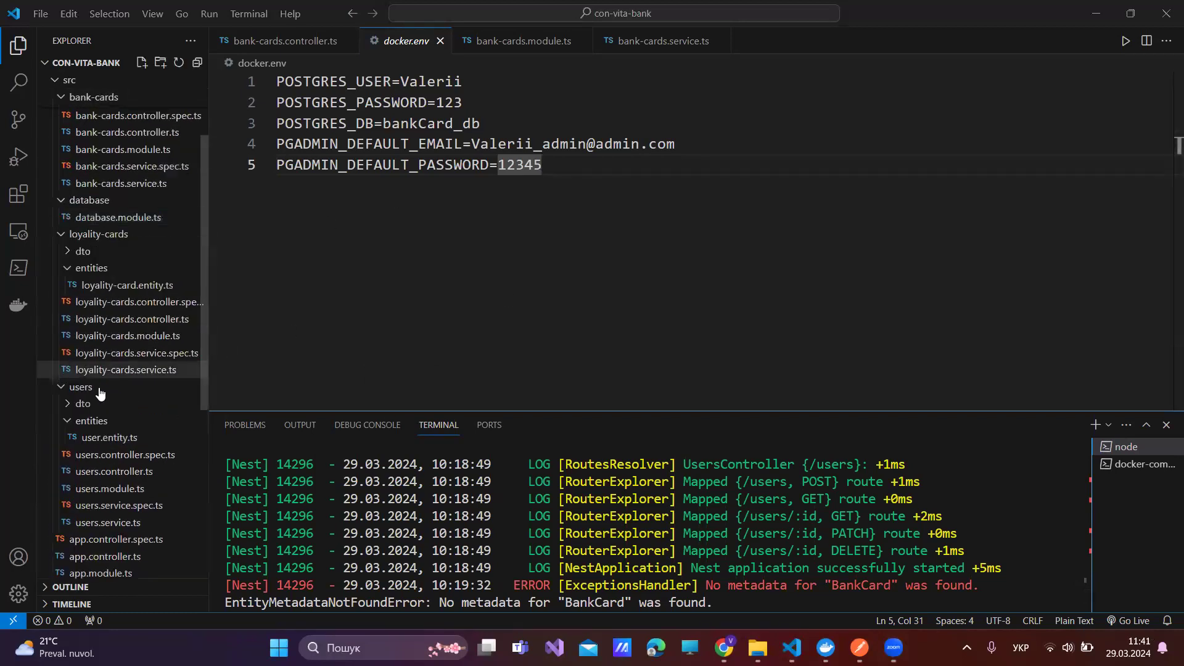
- Collapse the database folder in the con-vita-bank project's Explorer tree
left_click(60, 208)
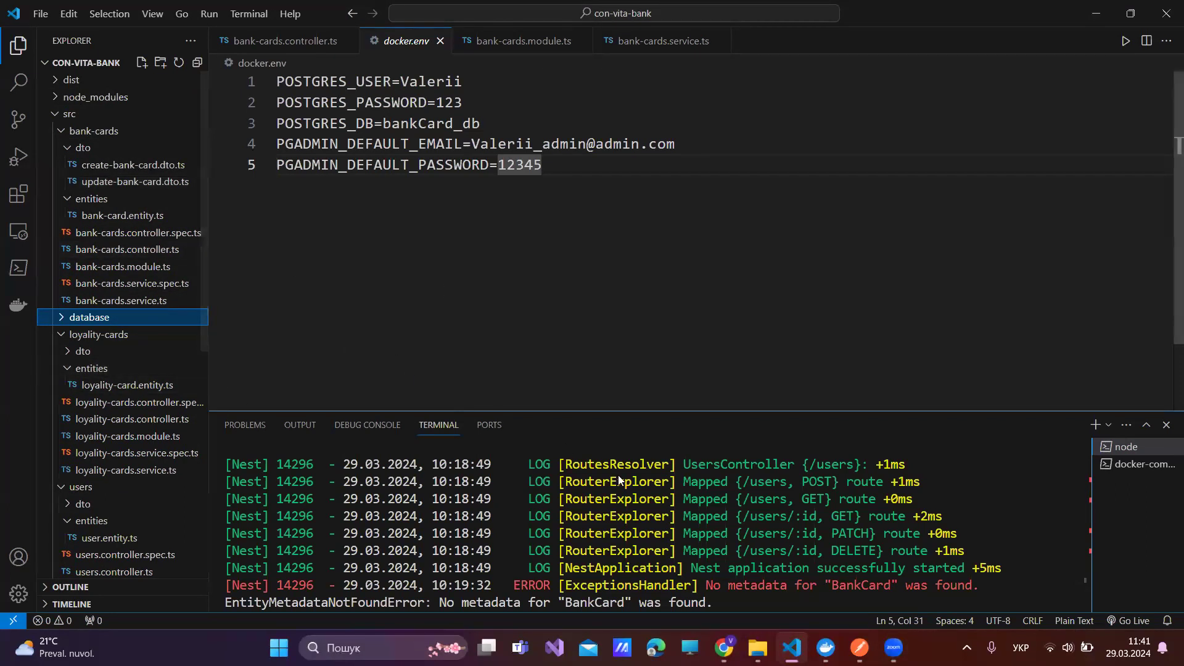
- Close the Zoom meeting tab and bring Chrome's pgAdmin Register - Server form back into focus
key("alt+Tab")
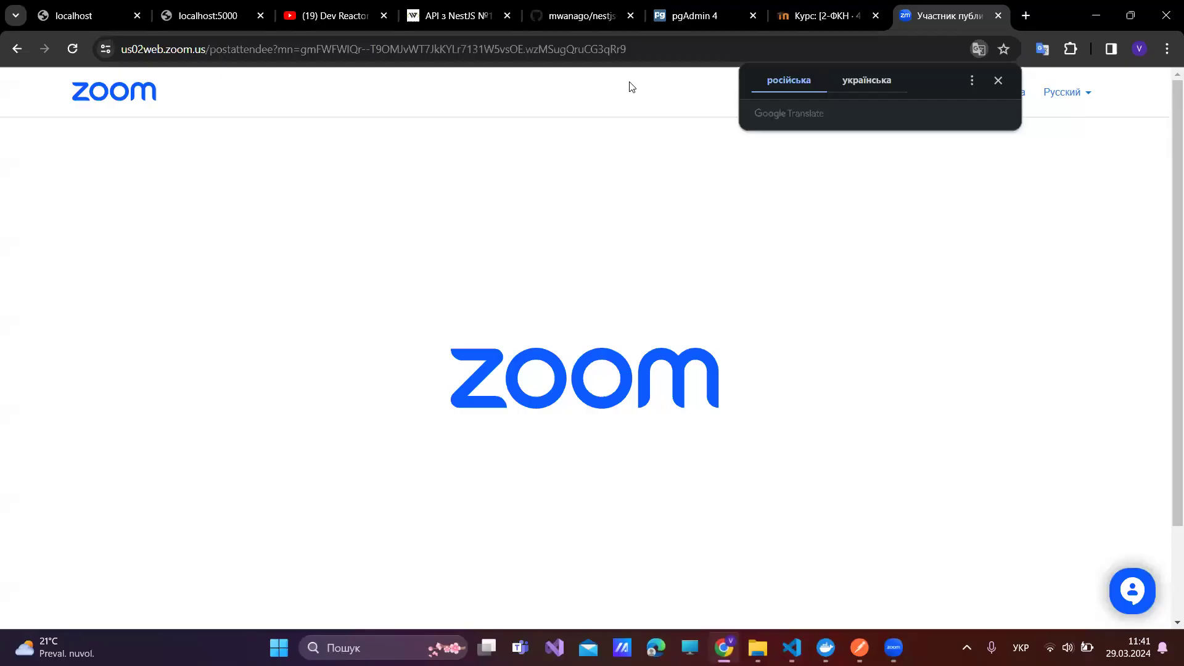
key("ctrl+w")
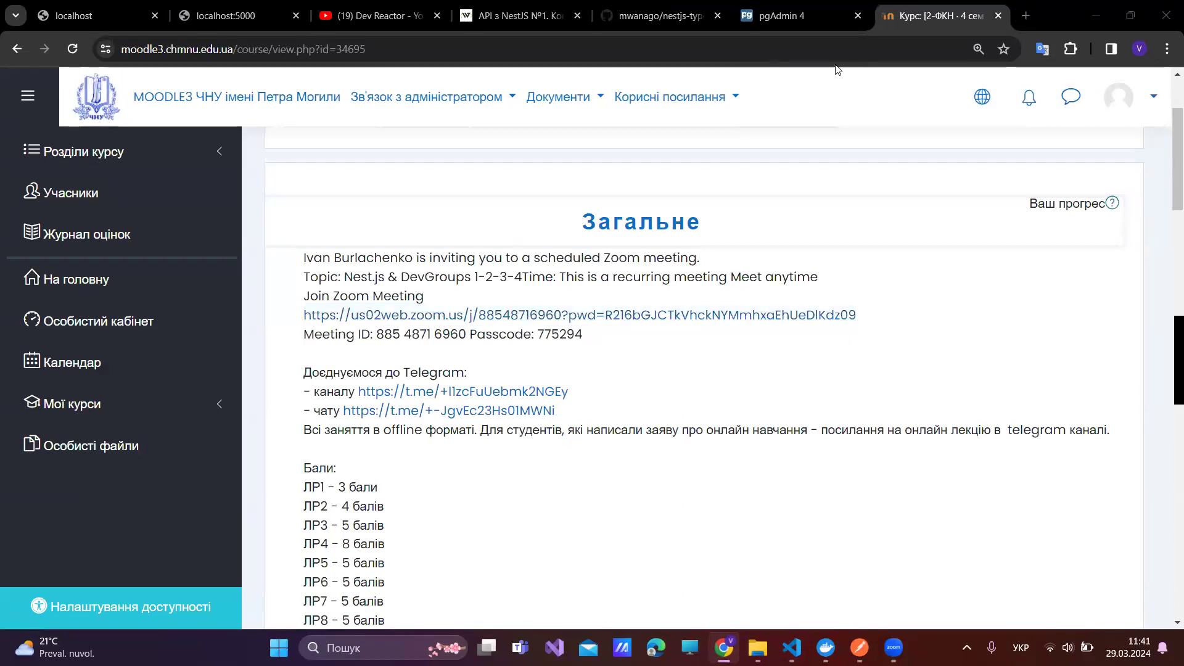
left_click(1056, 5)
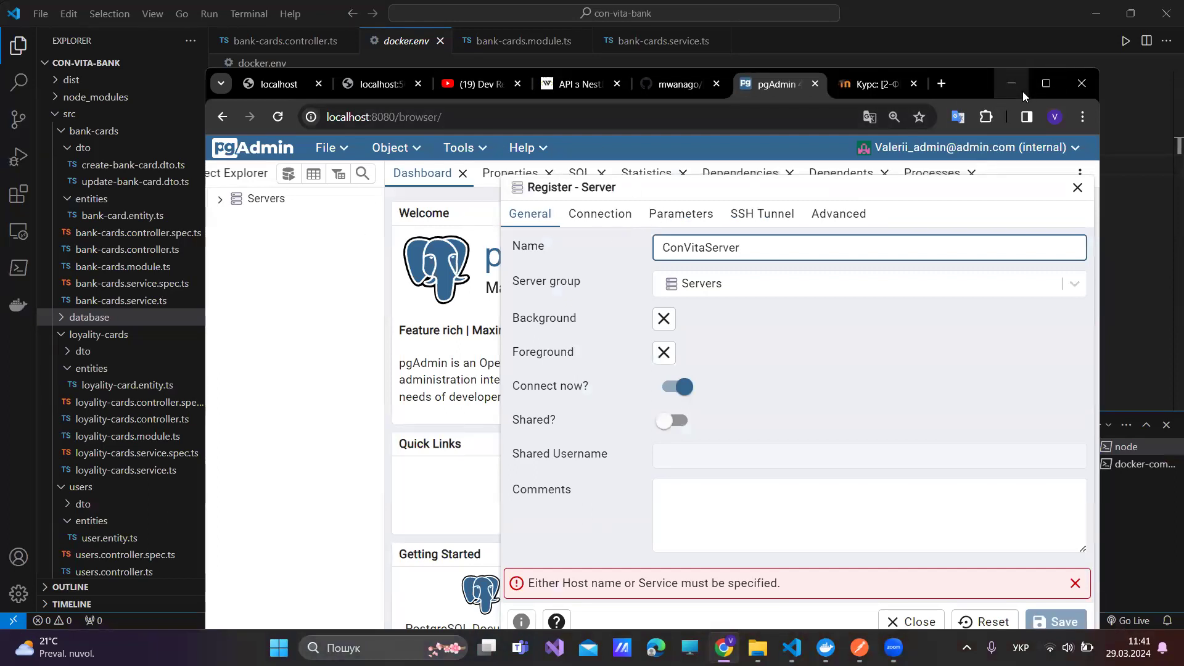
- Maximise the browser to full screen and keep Servers as ConVitaServer's server group
mouse_move(1045, 88)
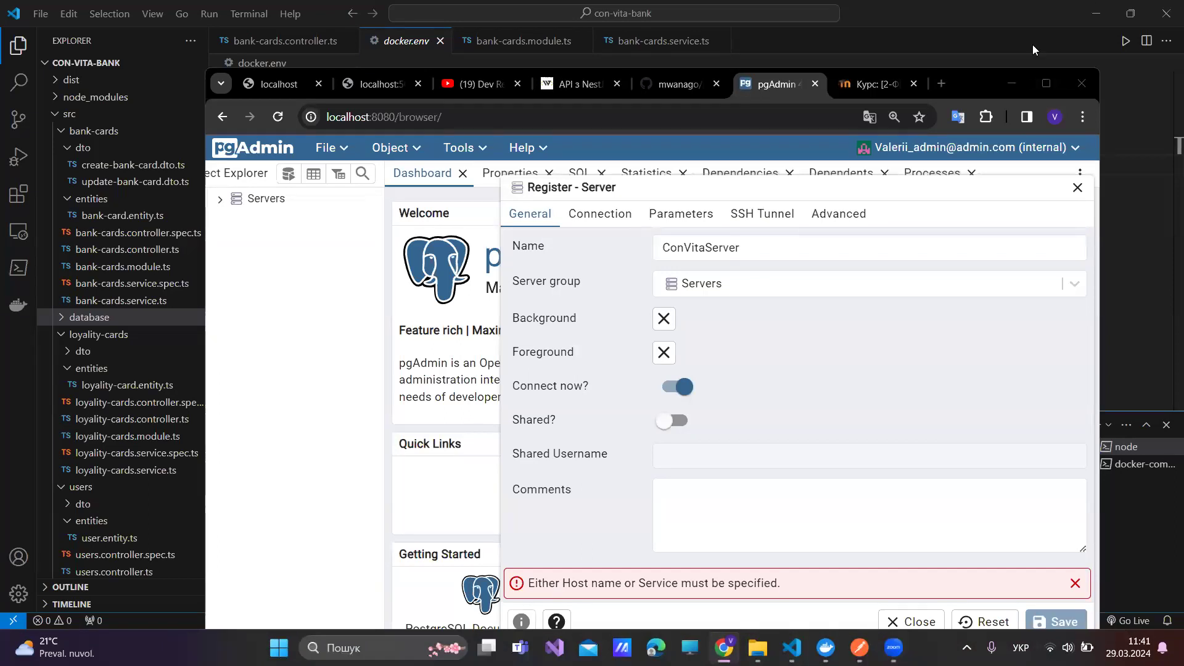
left_click(1054, 77)
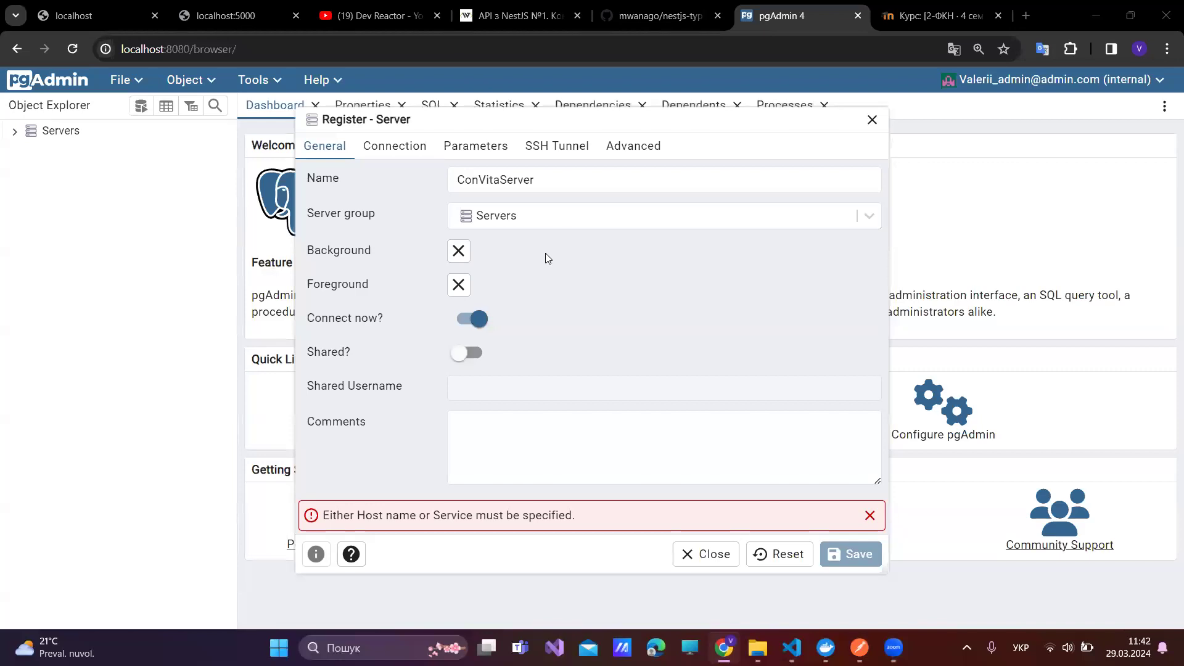
left_click(571, 222)
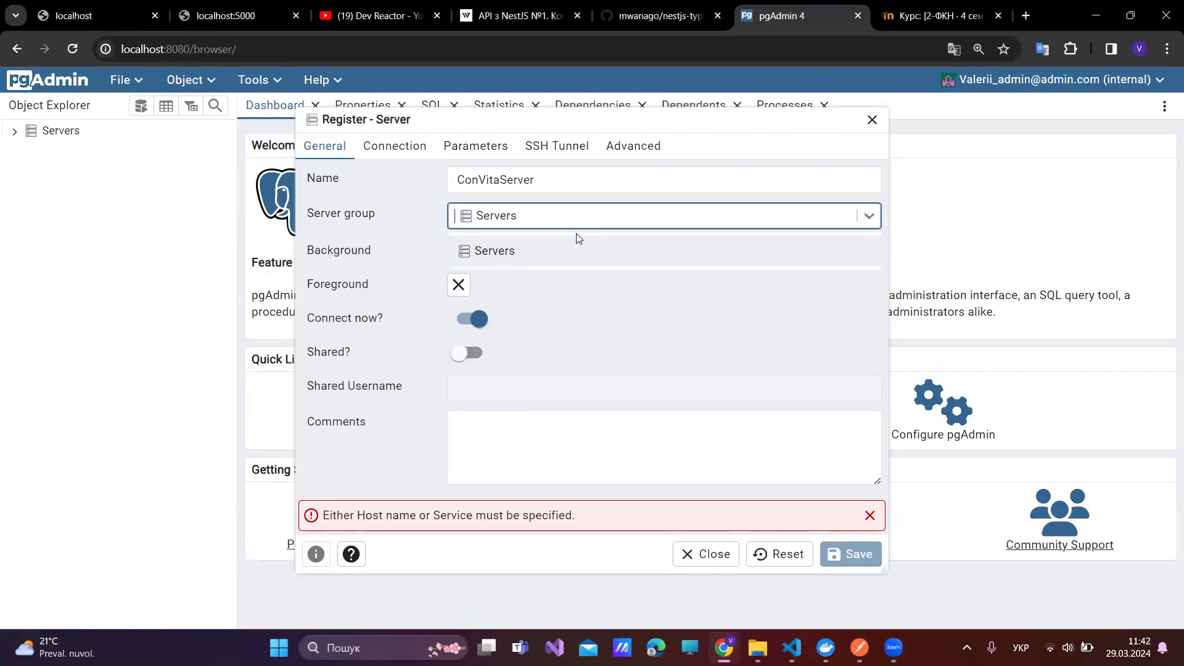
left_click(628, 317)
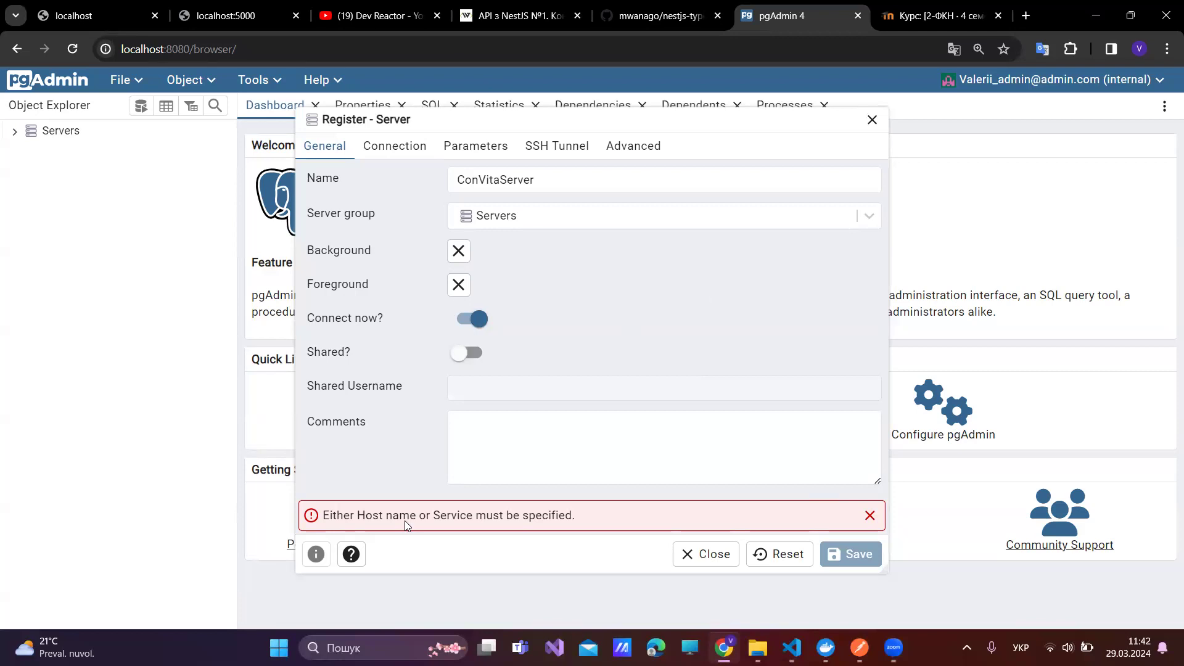
left_click(555, 185)
left_click(765, 221)
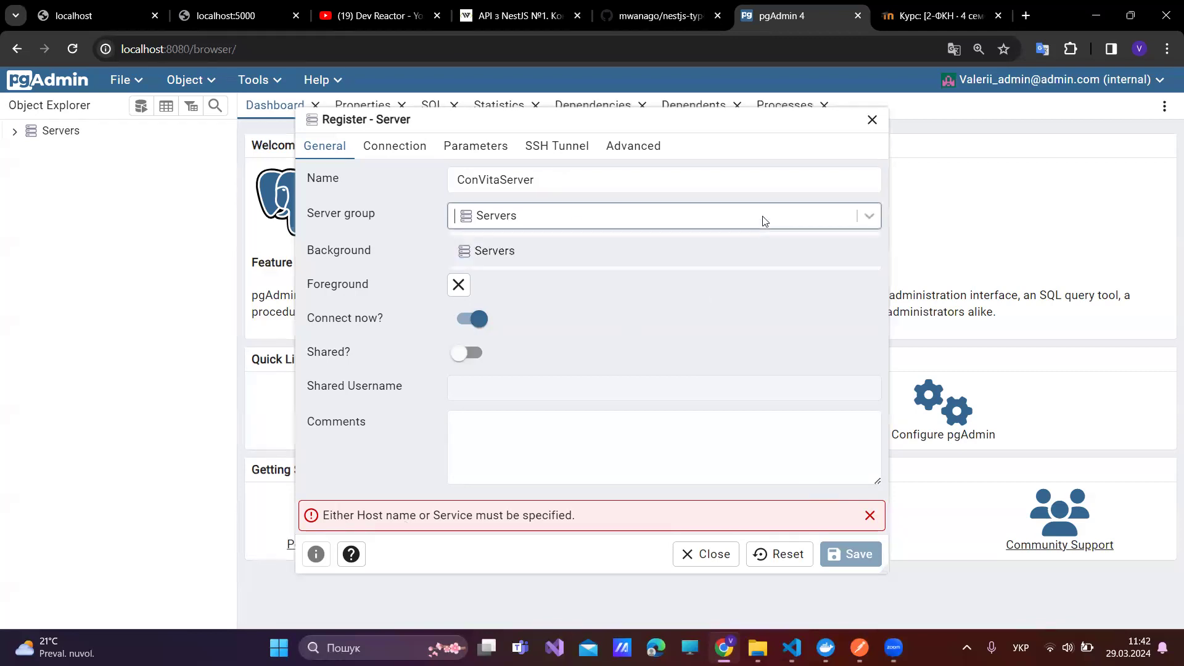
left_click(734, 253)
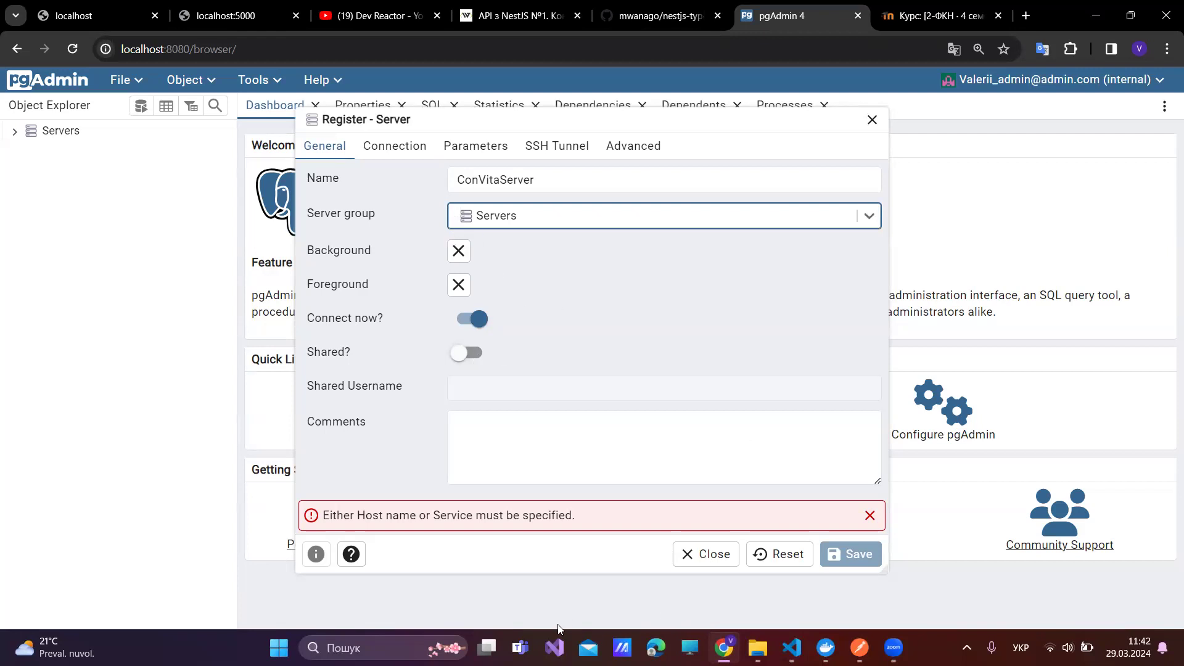
key("super+e")
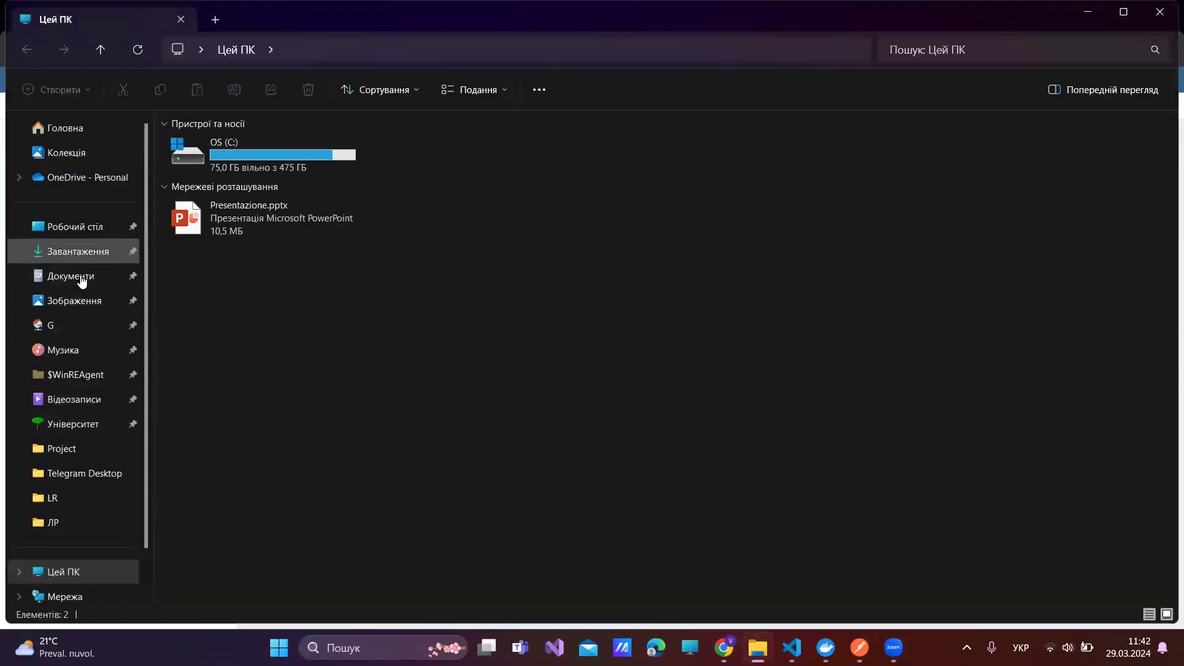
left_click(74, 399)
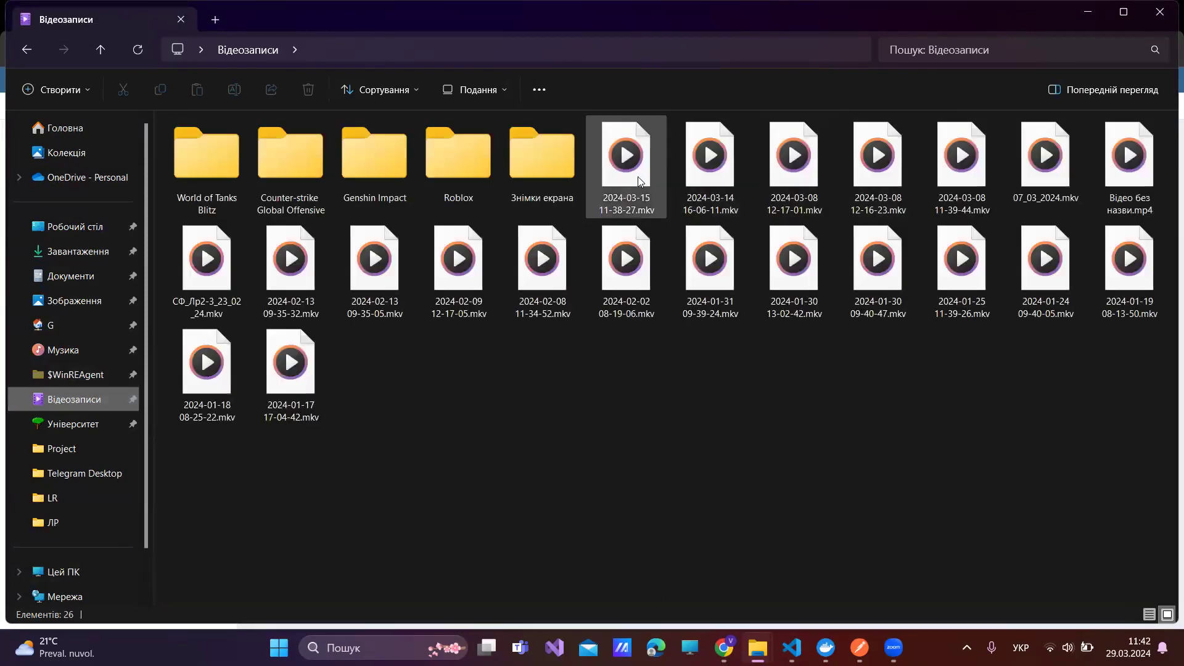
left_click(637, 177)
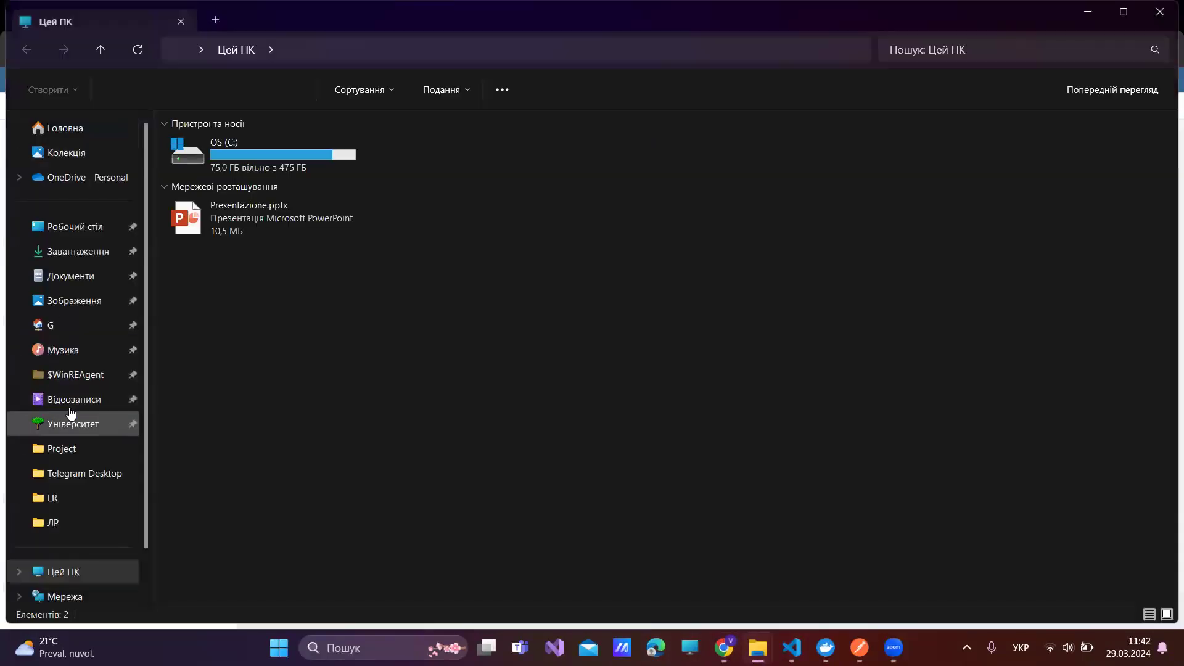
left_click(62, 399)
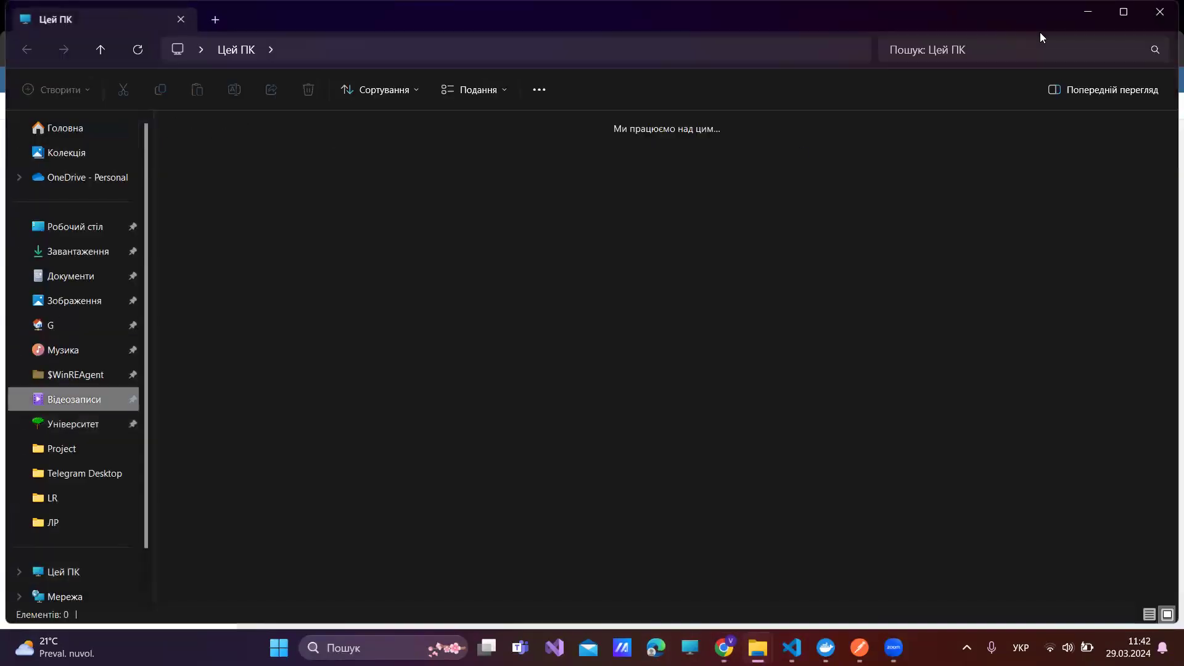
left_click(629, 162)
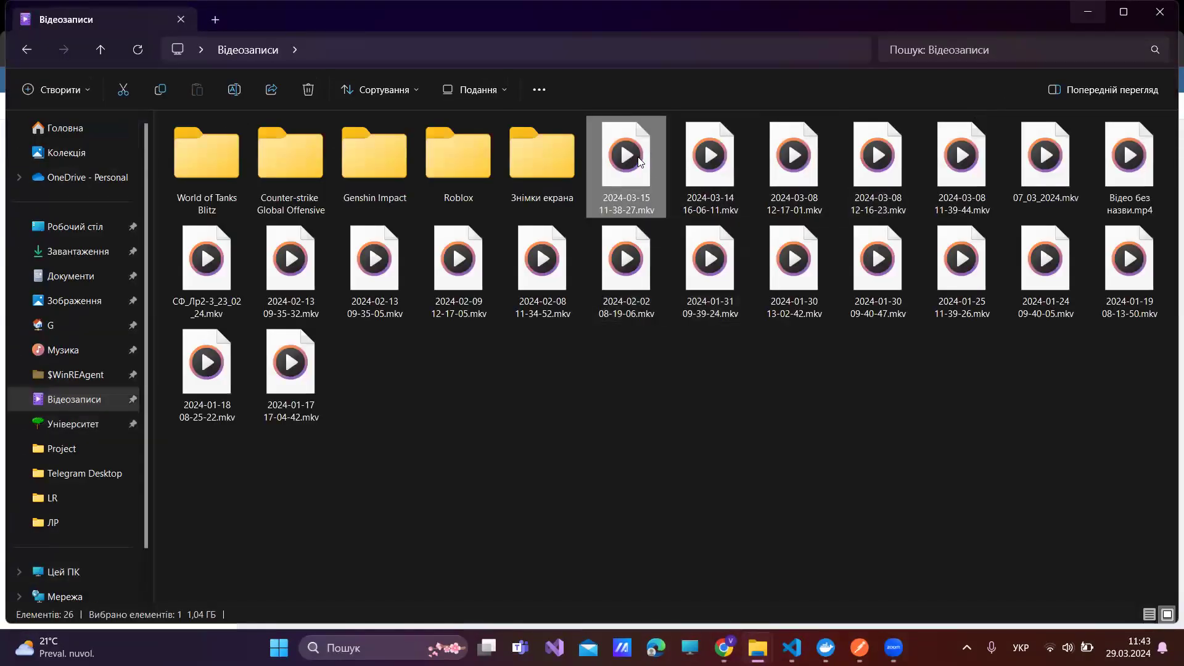
left_click(1162, 13)
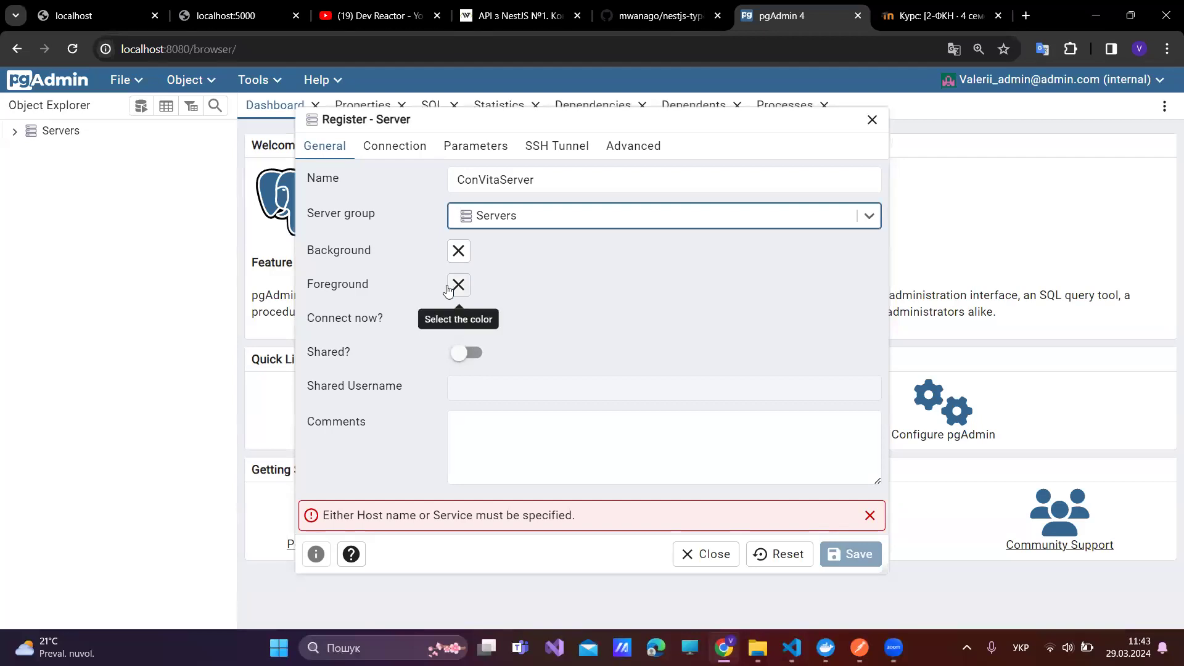
left_click(792, 648)
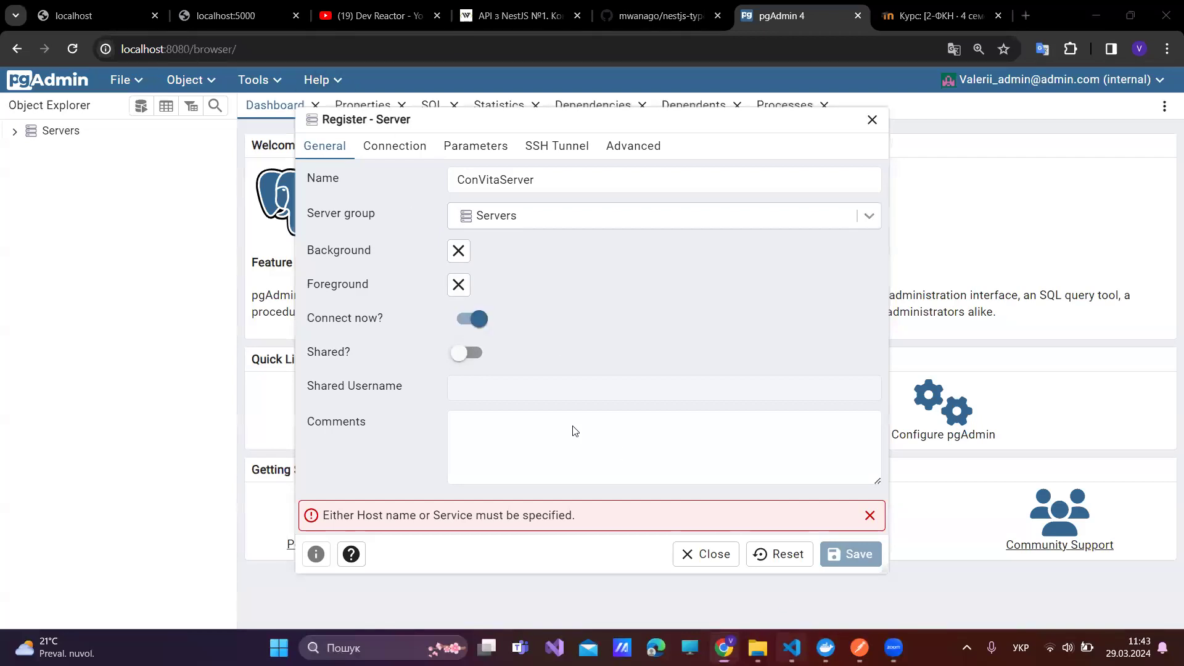
scroll(120, 400, "down", 8)
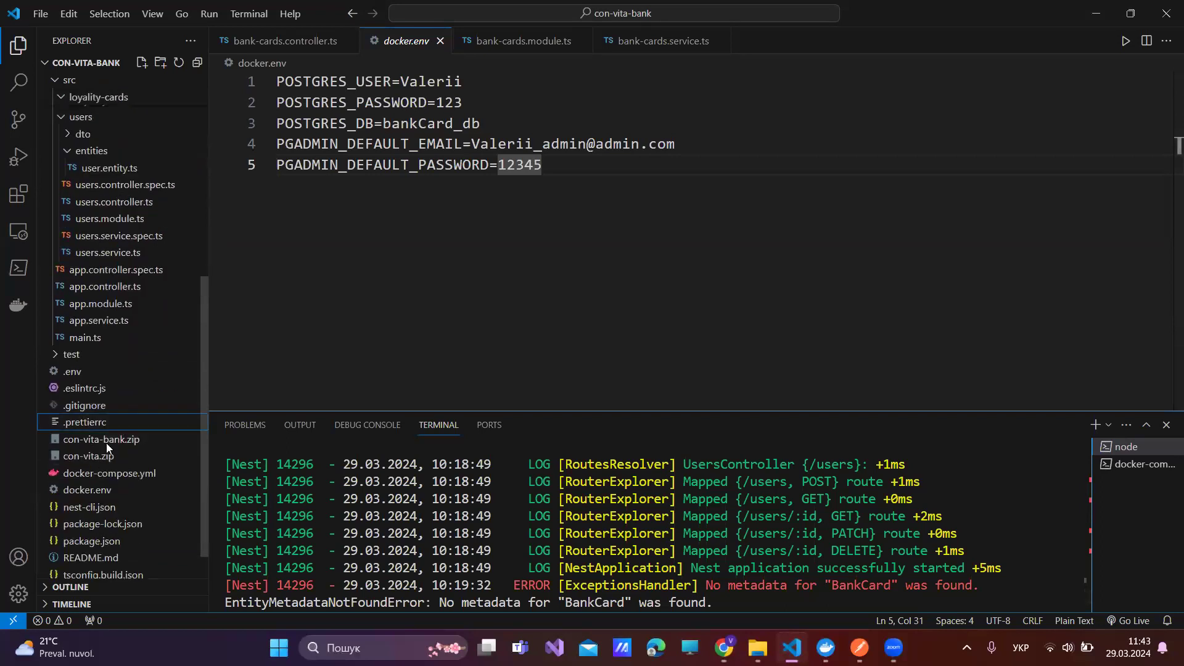
- Open docker-compose.yml with a shrunken terminal, review the postgres service, then return to the ConVitaServer form
right_click(119, 421)
left_click(92, 472)
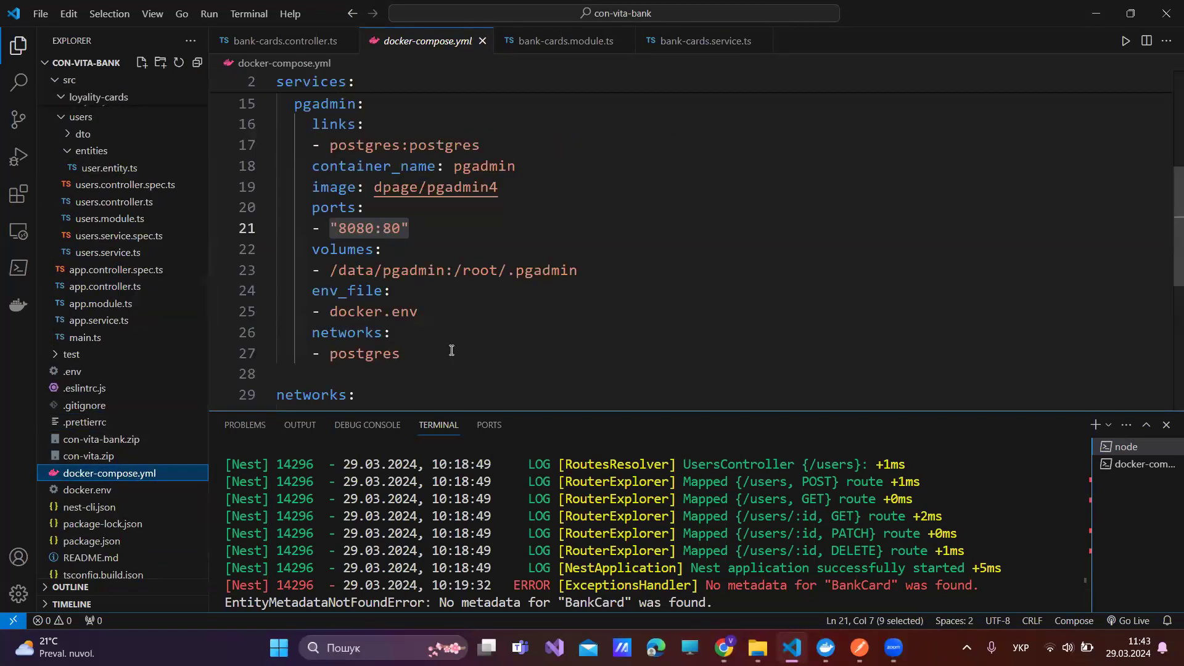
left_click_drag(550, 410, 623, 548)
scroll(650, 342, "up", 5)
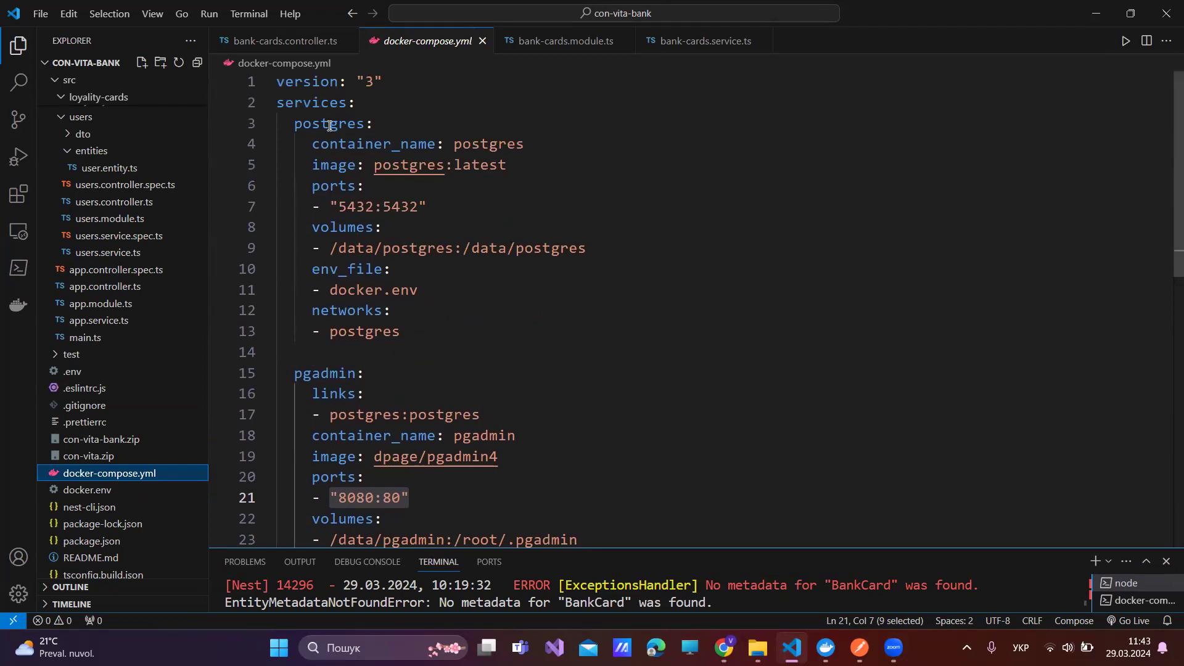
left_click(376, 122)
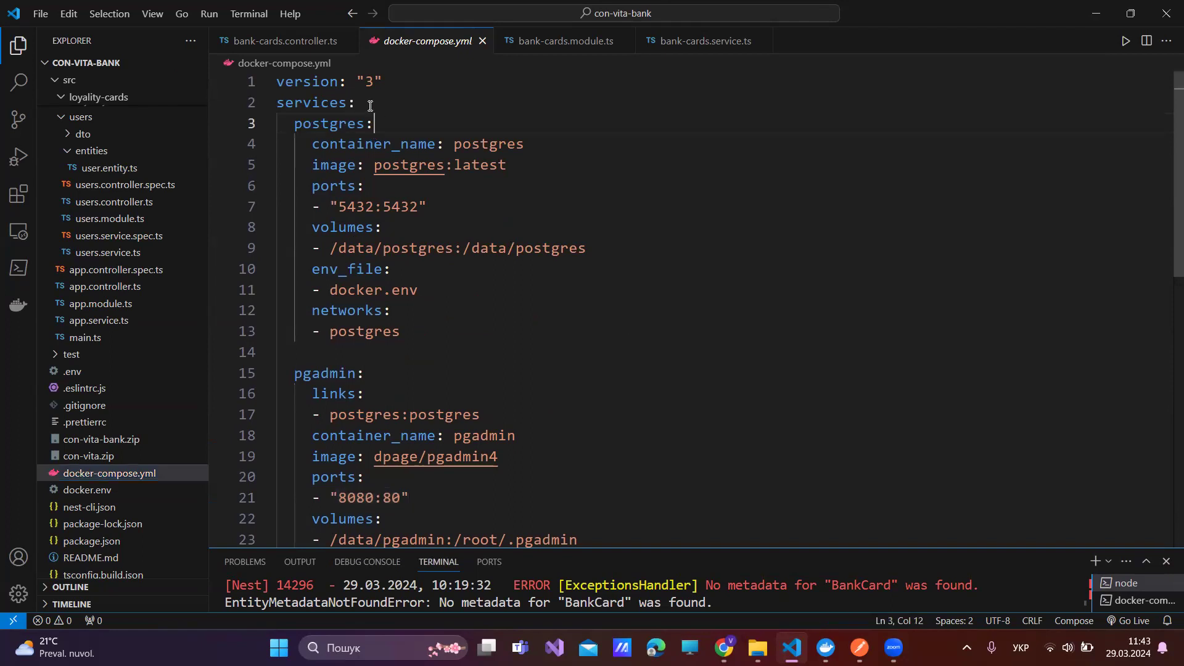
double_click(493, 145)
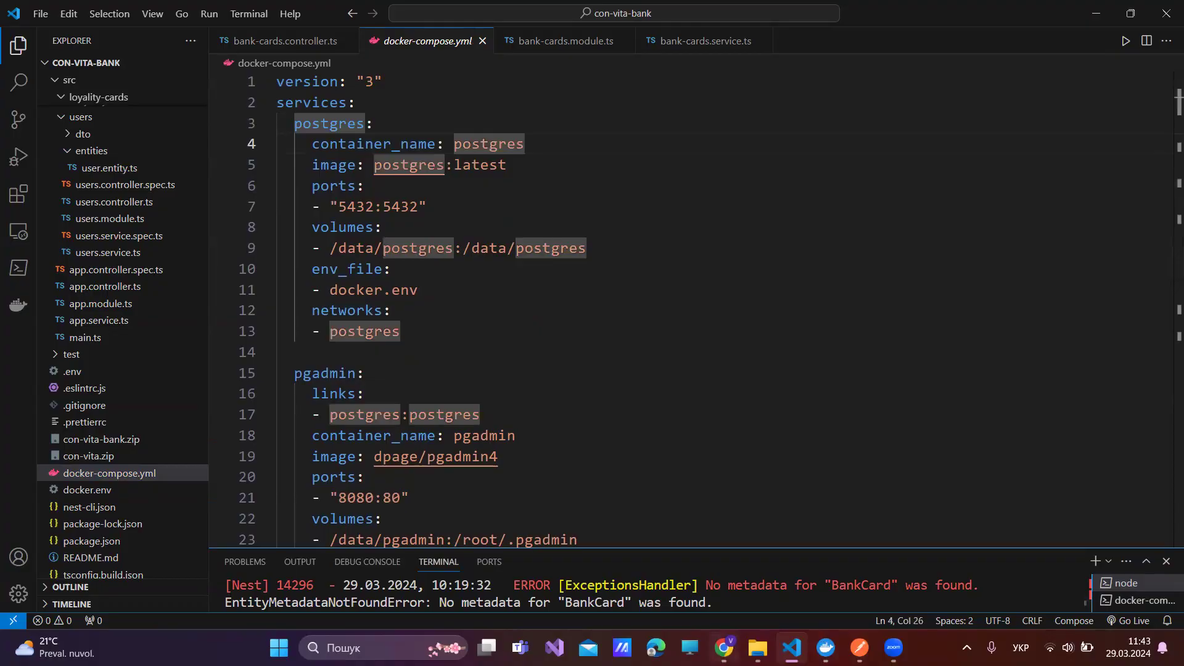
key("alt+Tab")
left_click(542, 180)
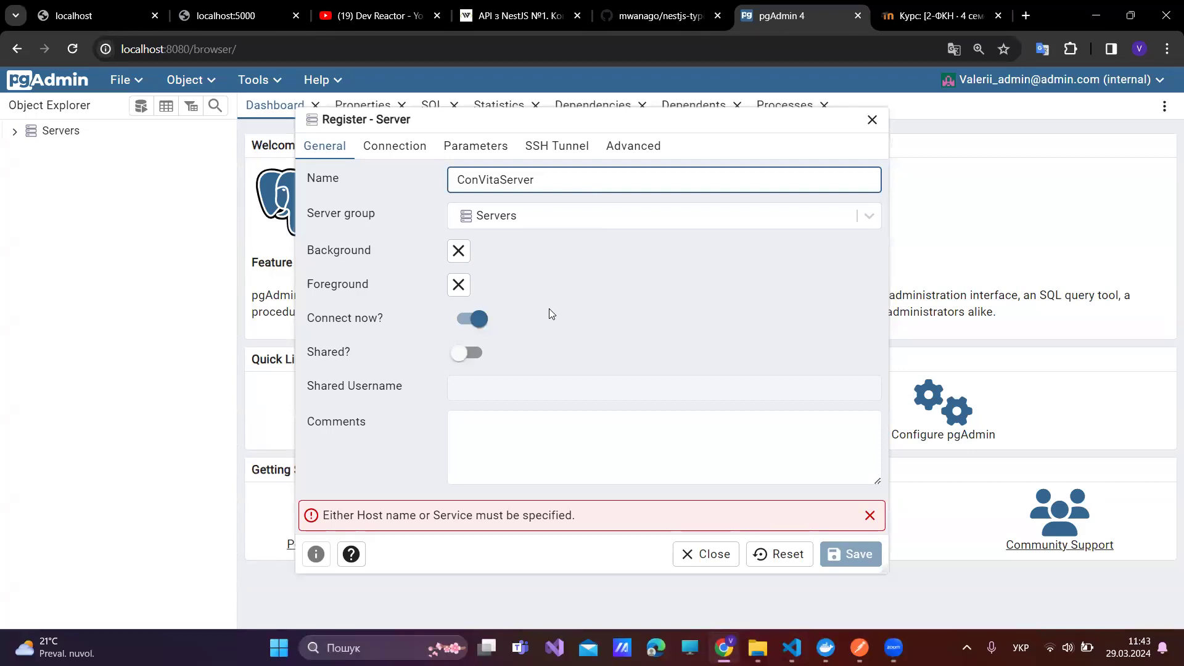
- Focus the Shared Username field, glance at docker-compose.yml, then bring up Docker Desktop
left_click(511, 389)
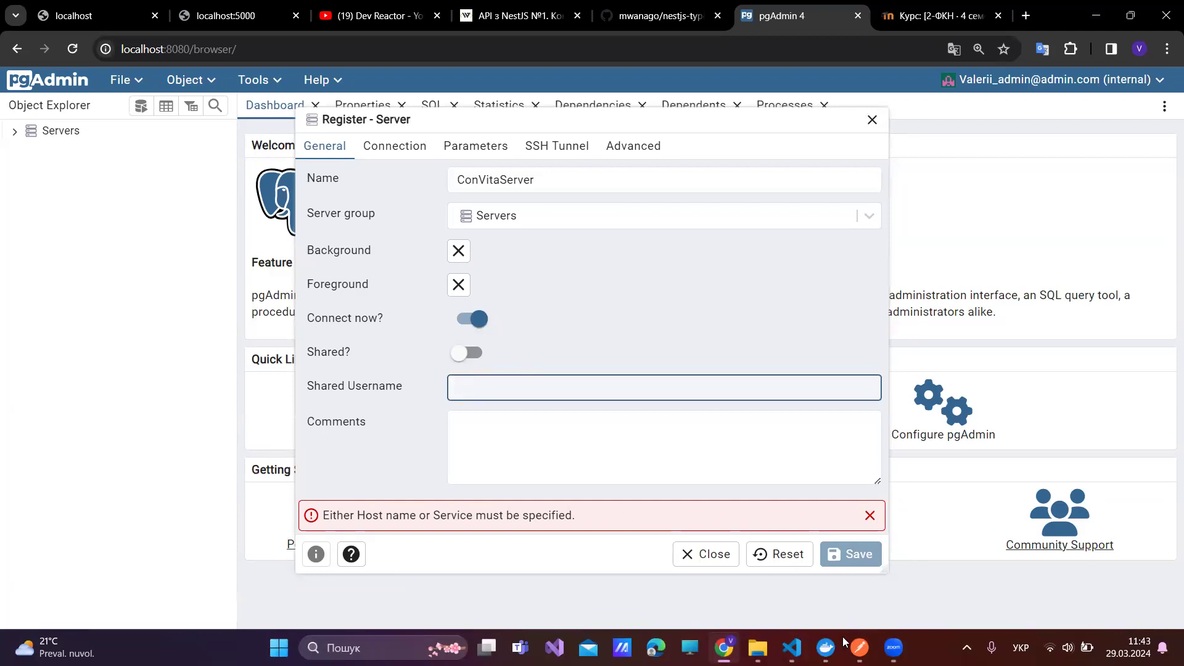
left_click(791, 647)
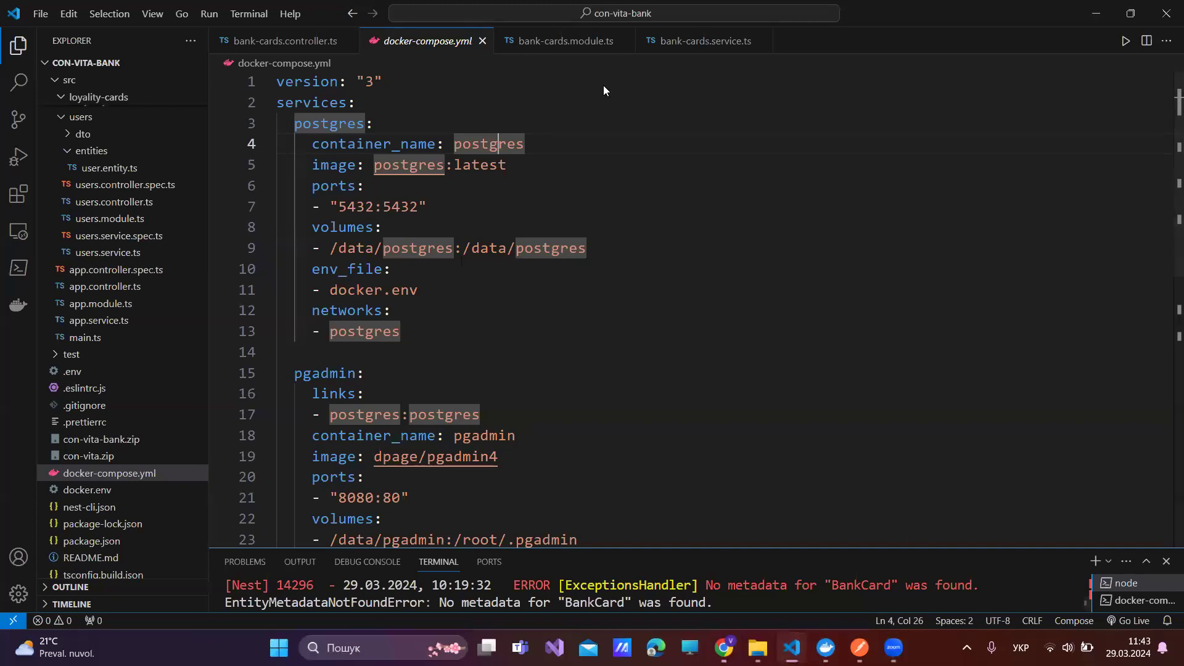
key("alt+Tab")
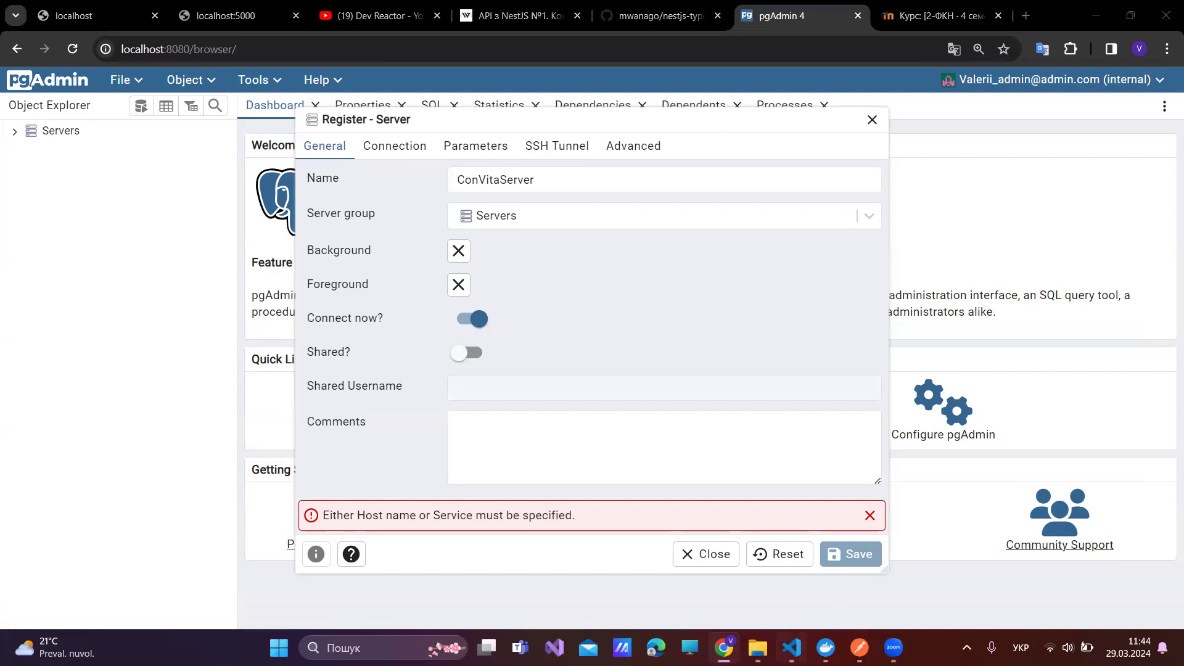
key("alt+Tab")
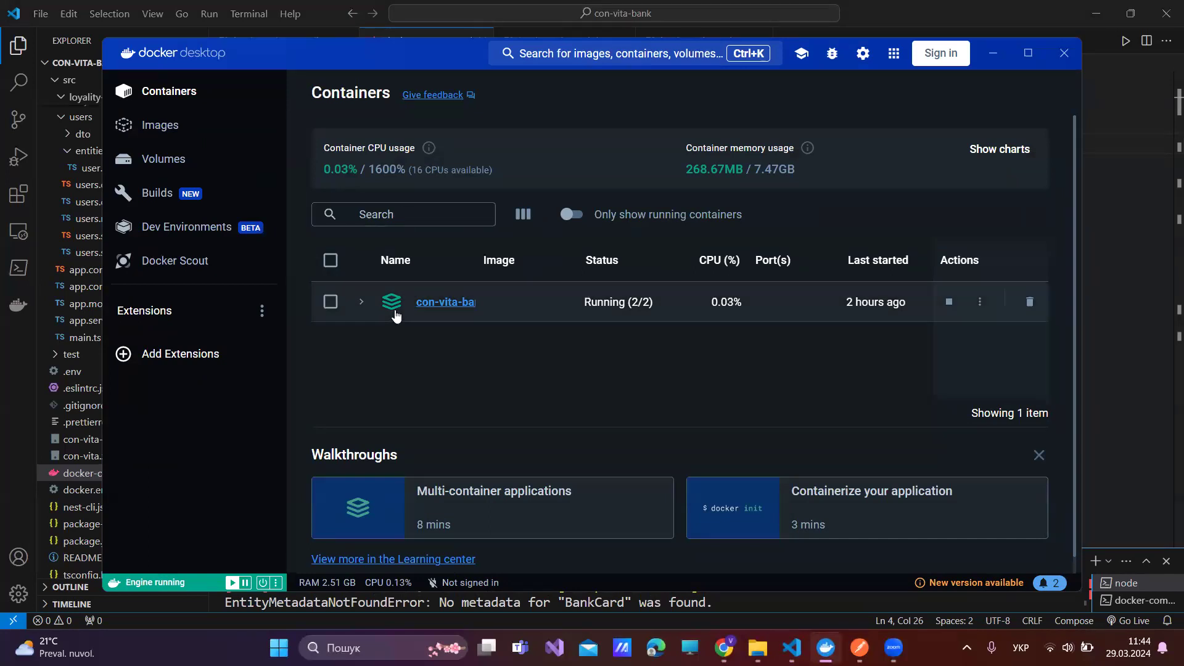
- Open the con-vita-bank stack in maximised Docker Desktop and view the pgadmin container's logs
left_click(444, 303)
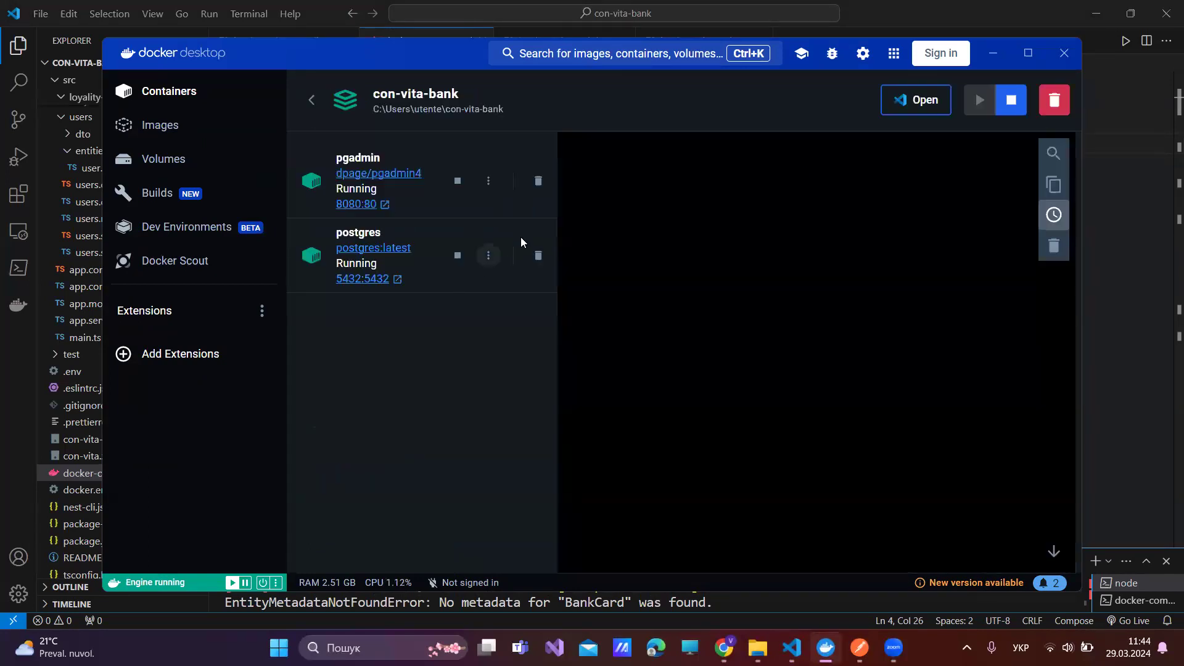
left_click(1027, 53)
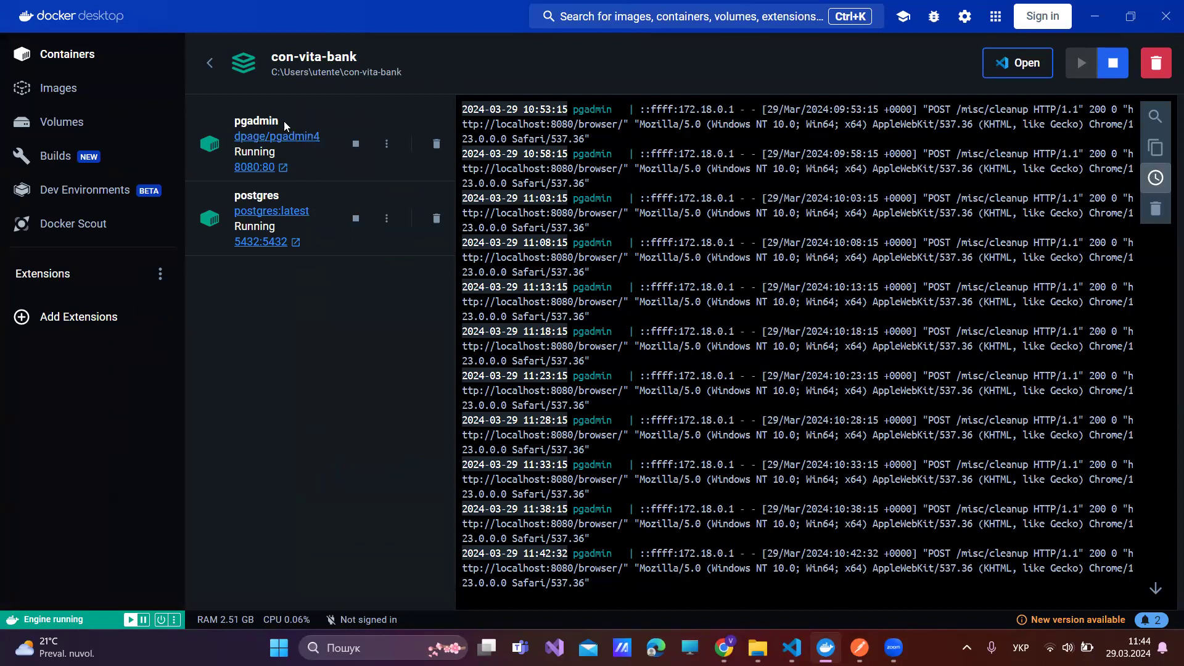
left_click(255, 120)
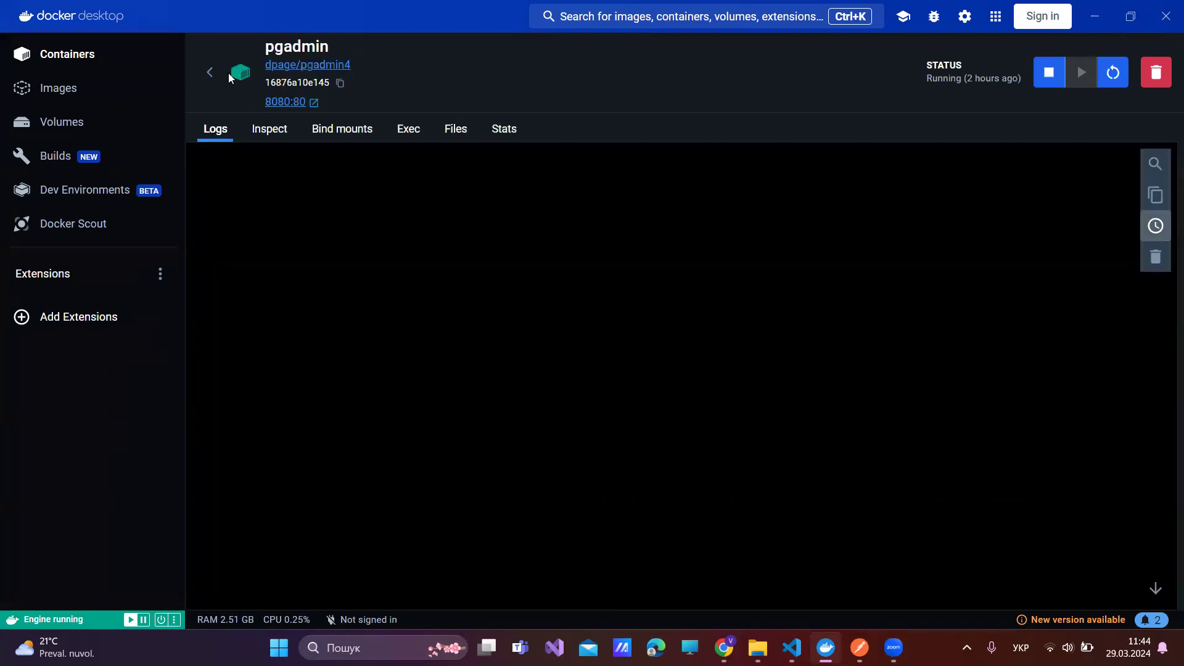
left_click(209, 72)
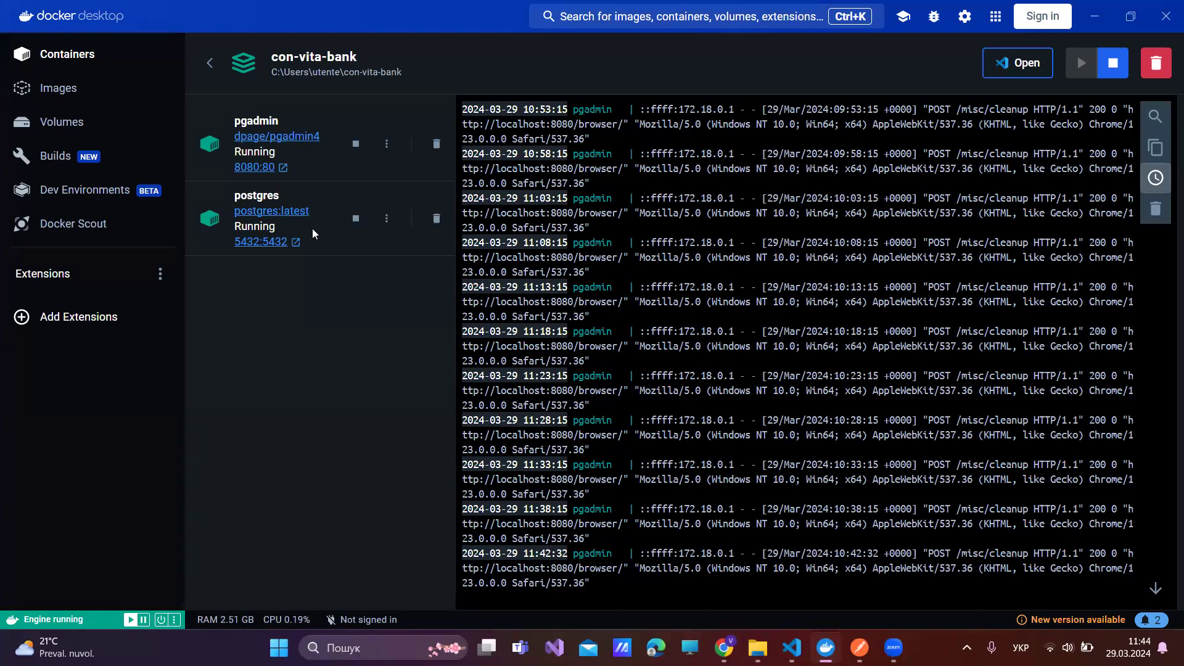
- Check the postgres:latest image and postgres container logs, then close Docker Desktop and clear the windows
left_click(298, 212)
key("alt+Left")
left_click(269, 195)
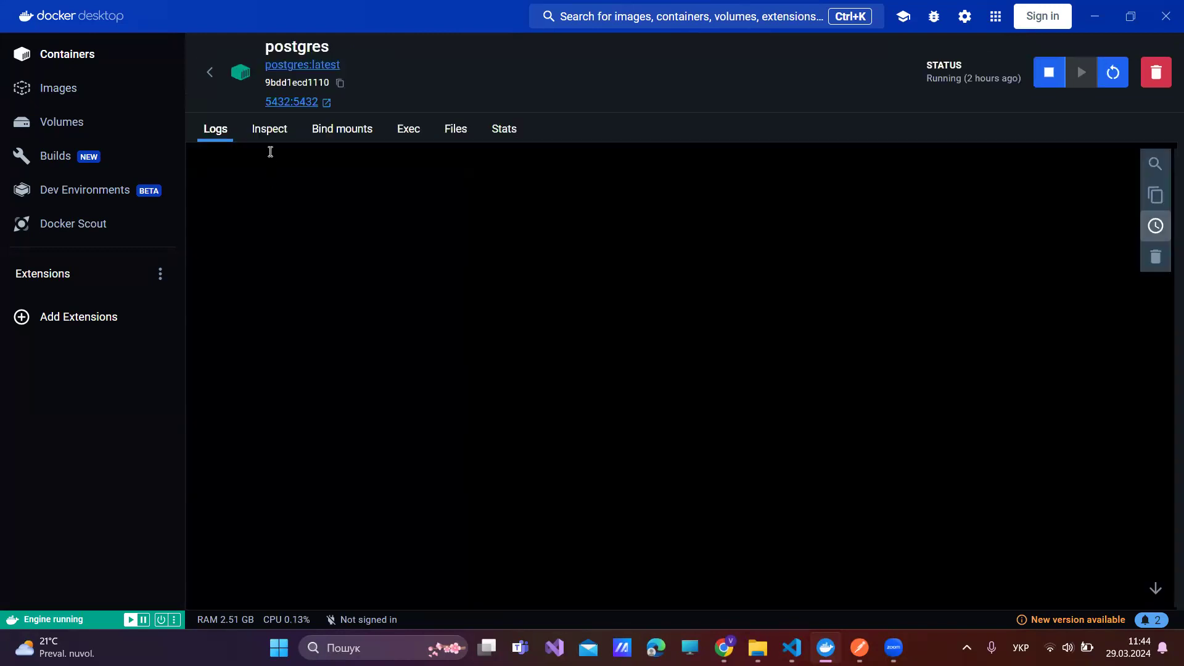
left_click(211, 69)
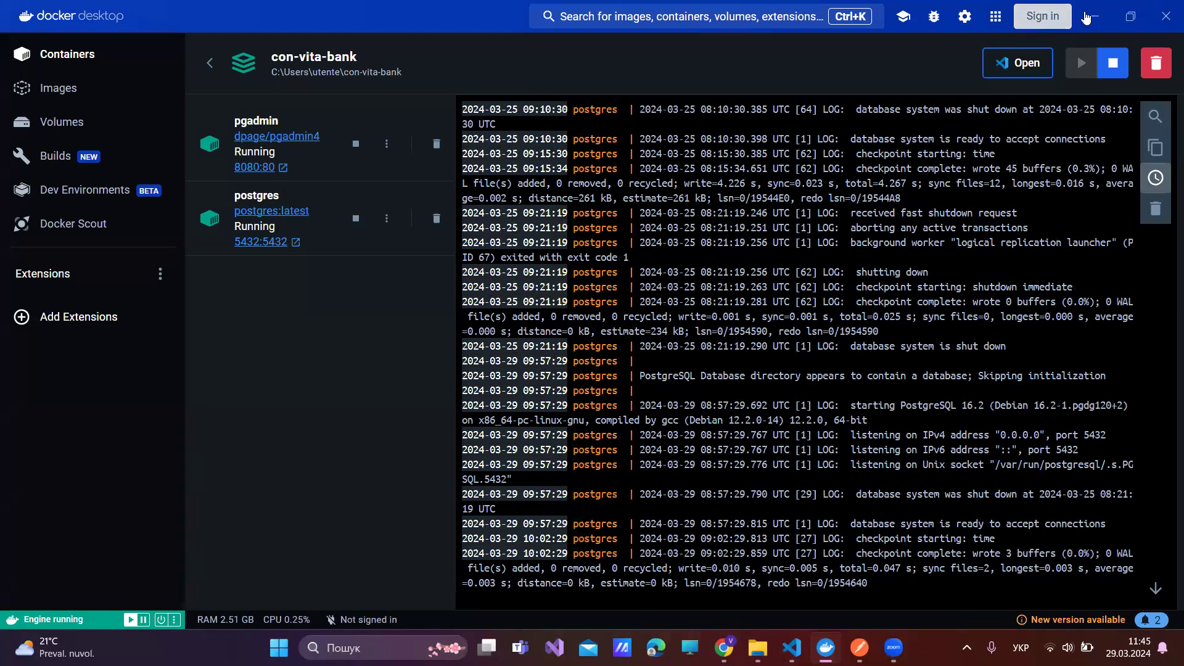
left_click(1158, 25)
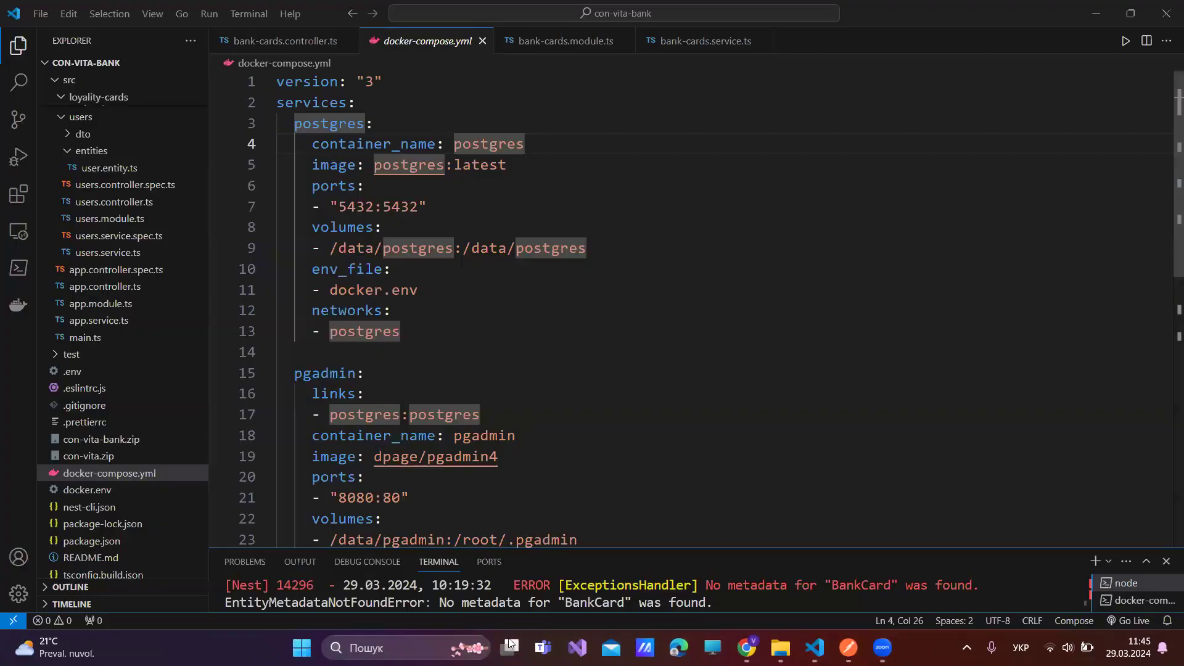
left_click(1082, 12)
left_click(1096, 16)
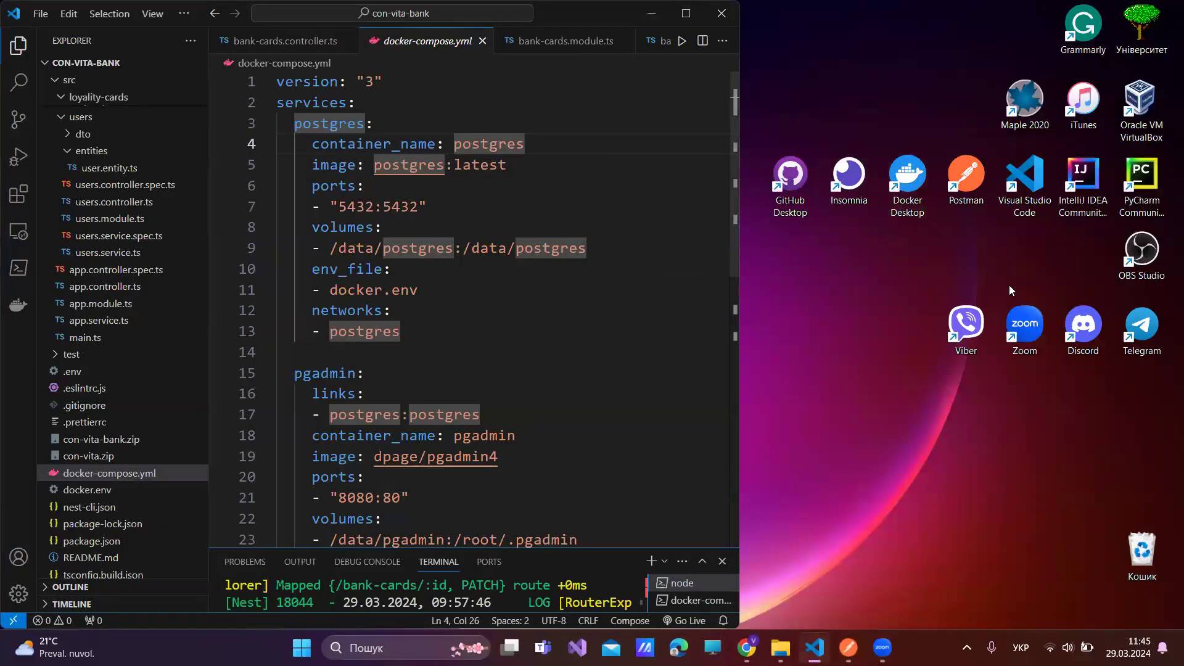
- Relaunch Docker Desktop, return to docker-compose.yml and delete stray typed characters
left_click(905, 182)
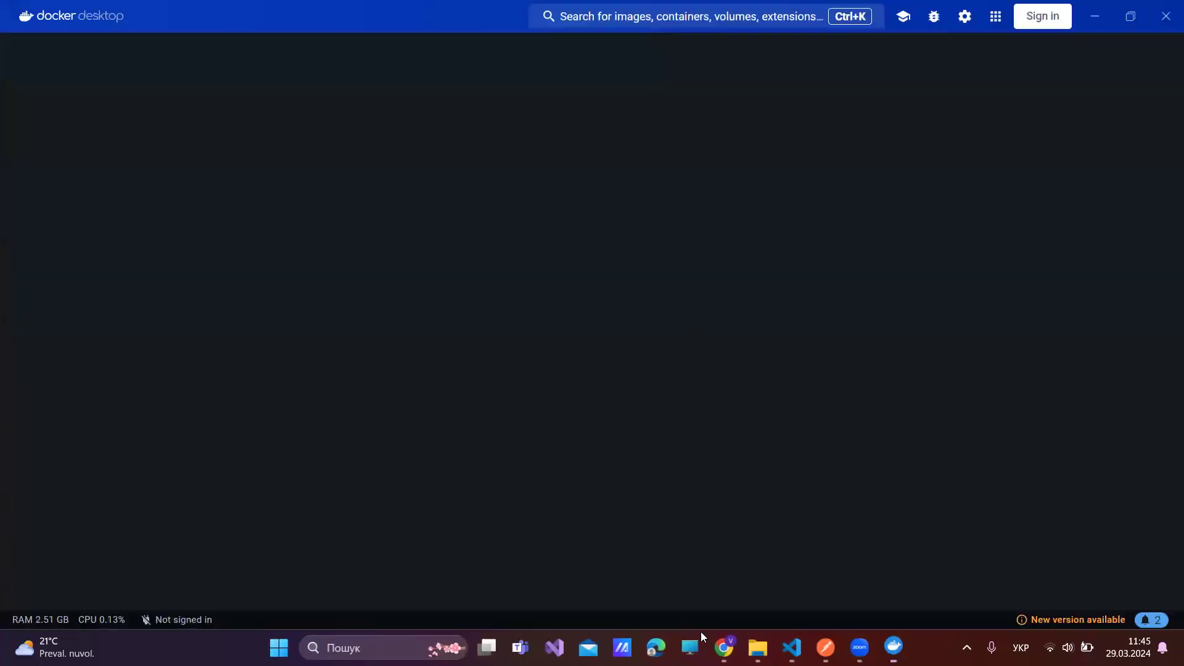
key("alt+Tab")
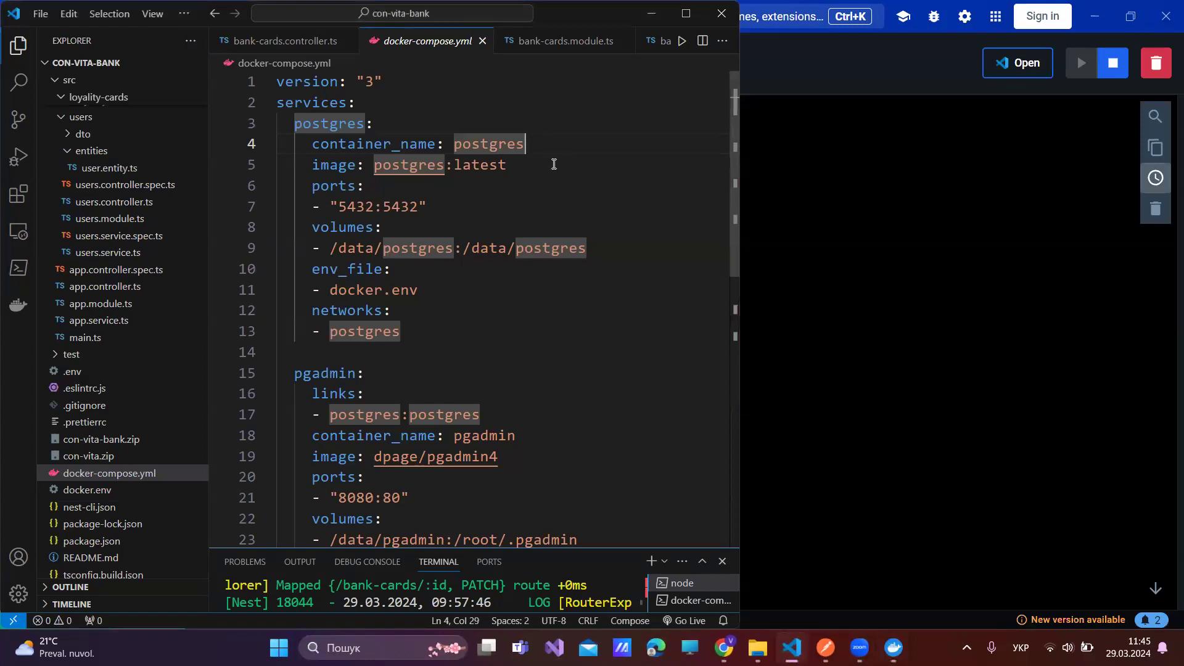
type("-iy")
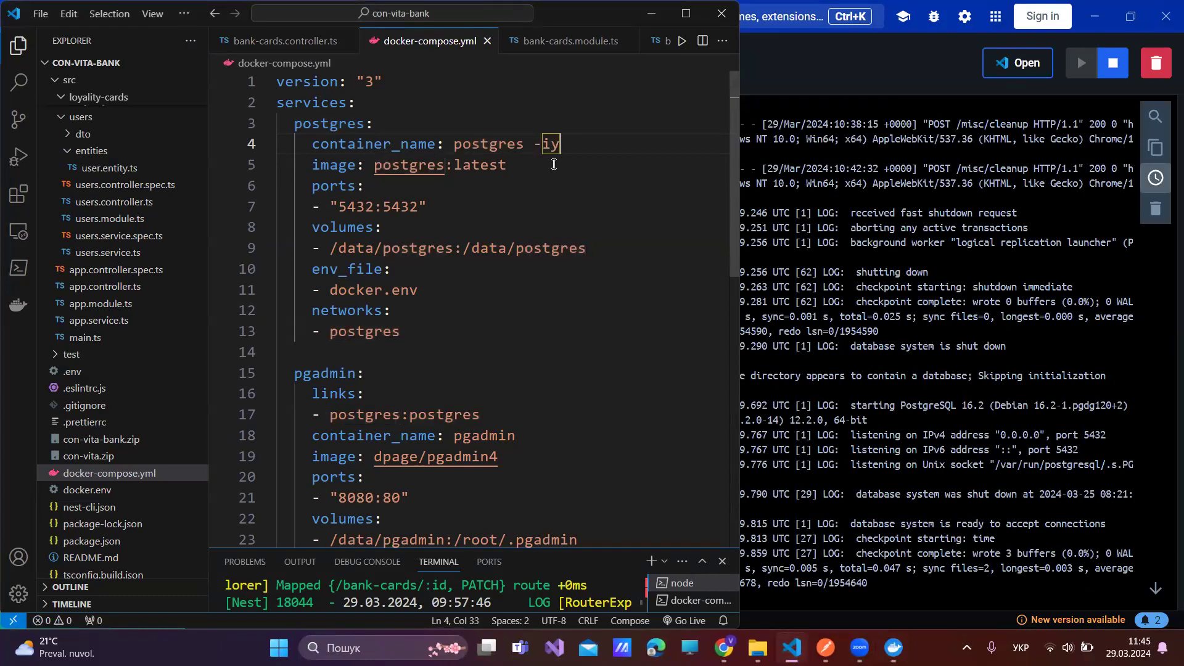
key("BackSpace")
key("BackSpace")
key("super+space")
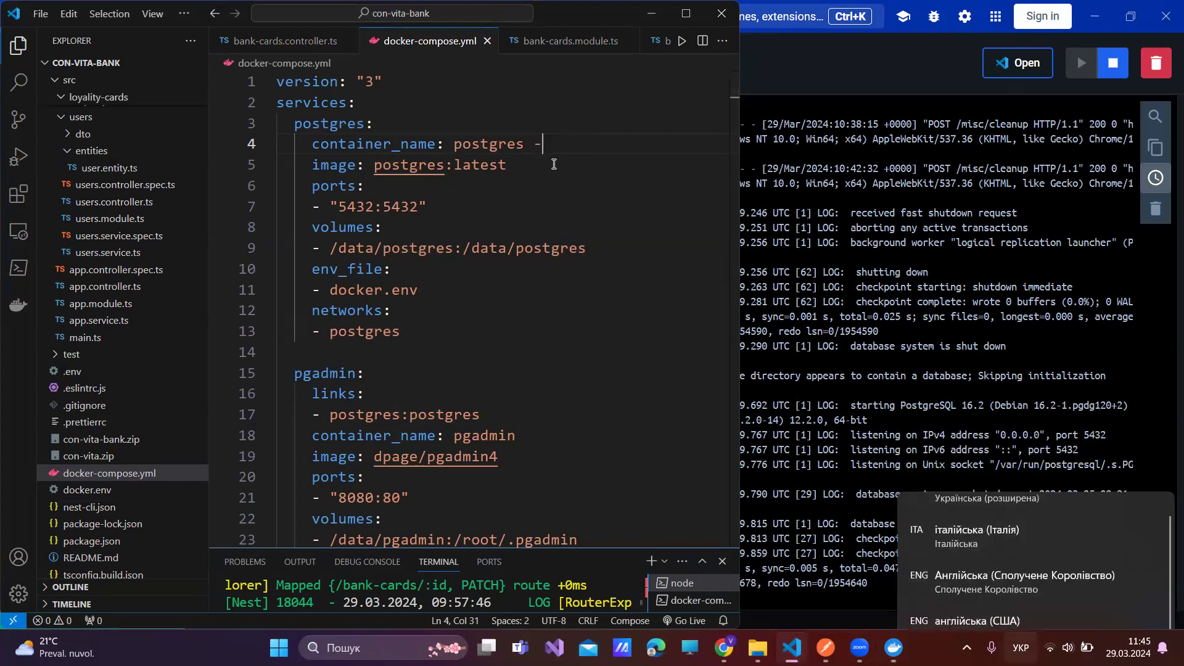
type("+")
key("BackSpace")
key("BackSpace")
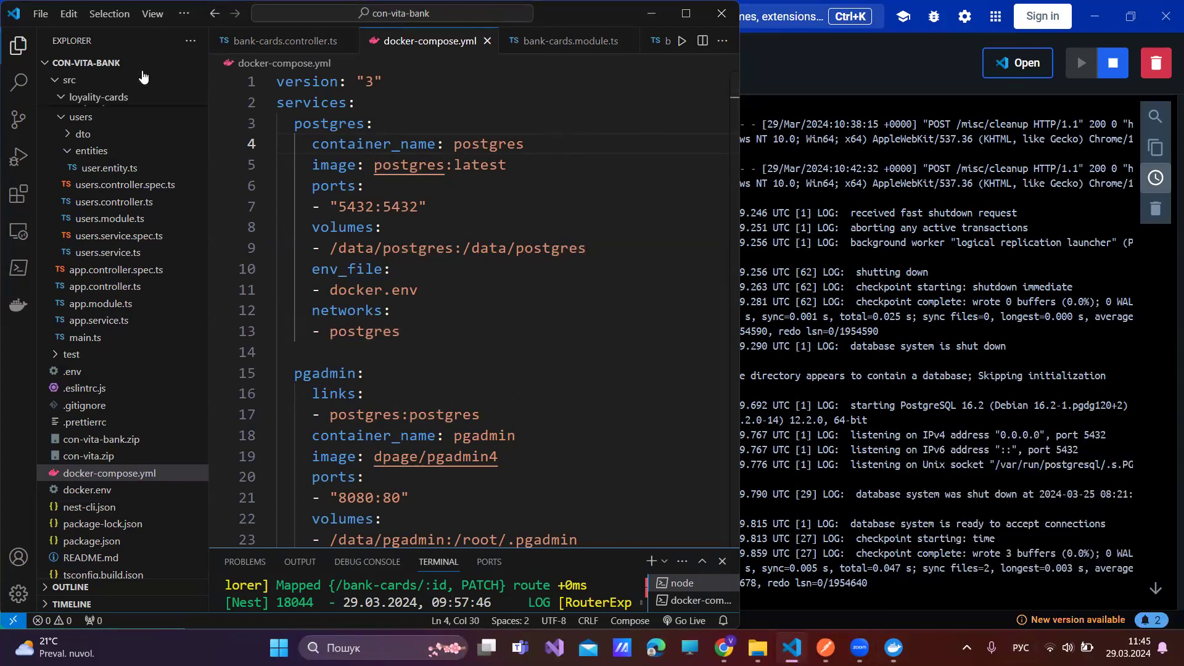
- Attempt appending '-ser' to the postgres service name, then undo the unwanted completion and stray edits
left_click(502, 127)
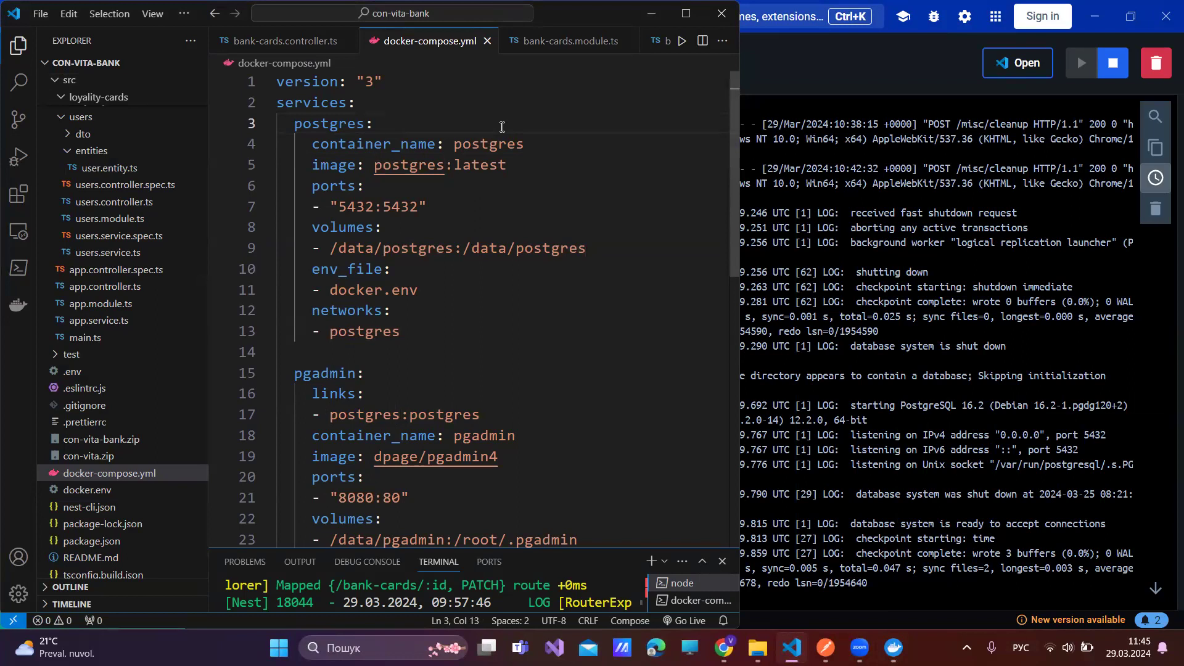
key("super+space")
key("super+space")
key("Left")
key("Left")
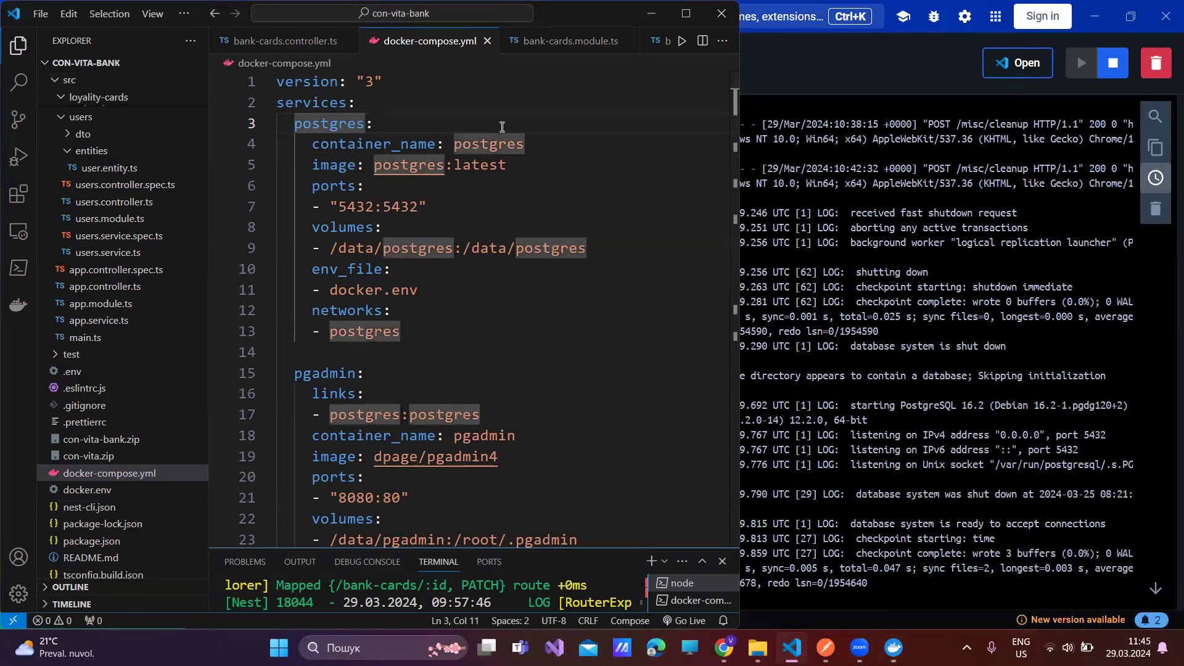
type("-")
type("ser")
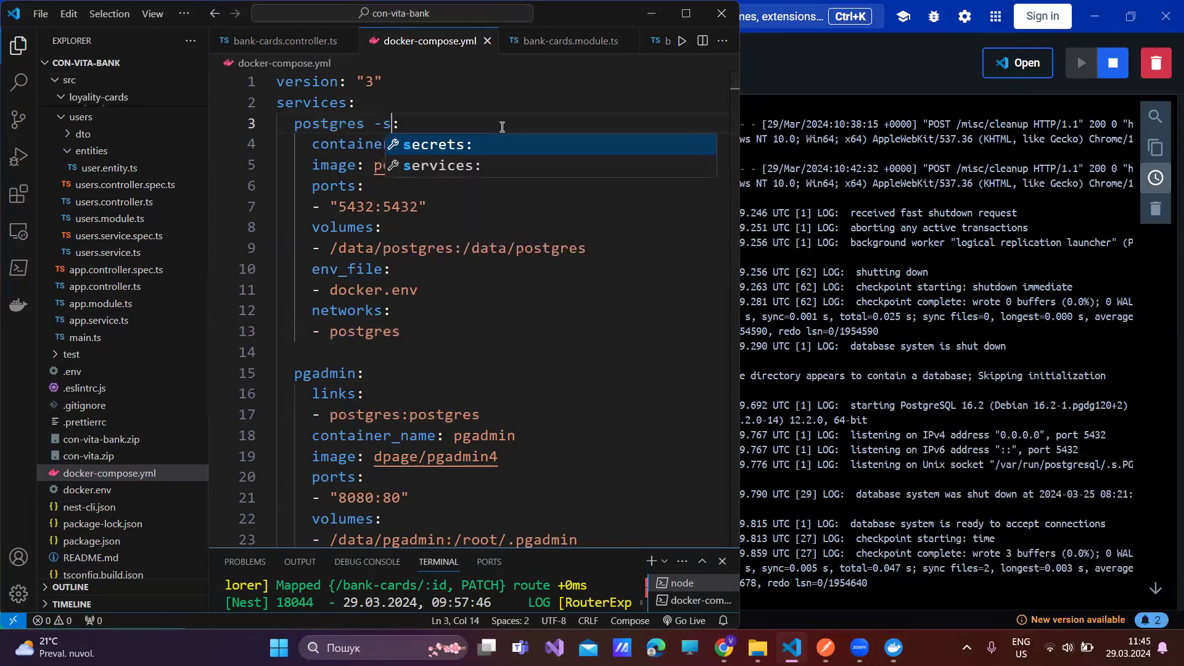
key("Return")
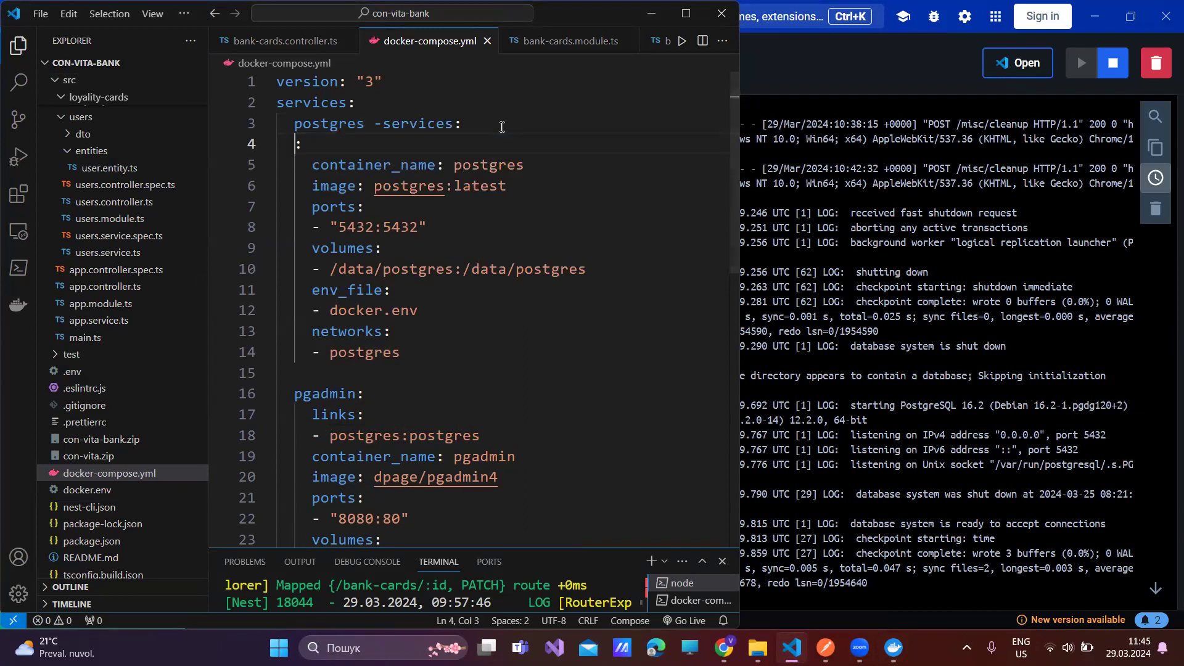
key("Left")
key("Left")
key("Left")
key("Left")
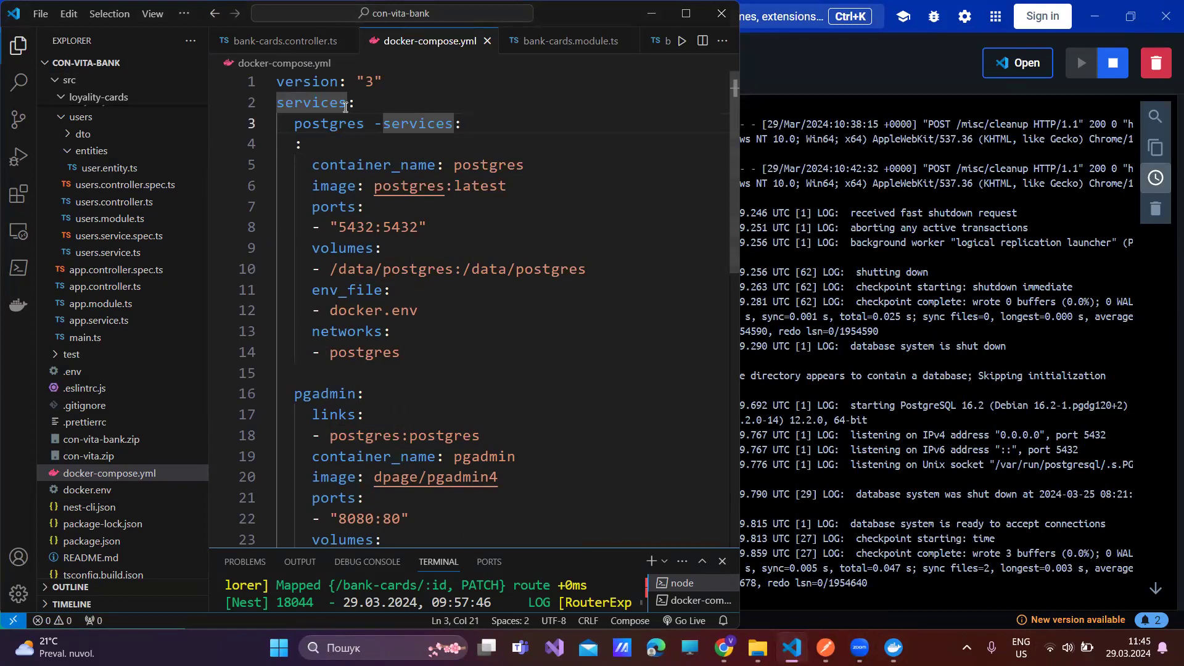
left_click(364, 124)
double_click(472, 159)
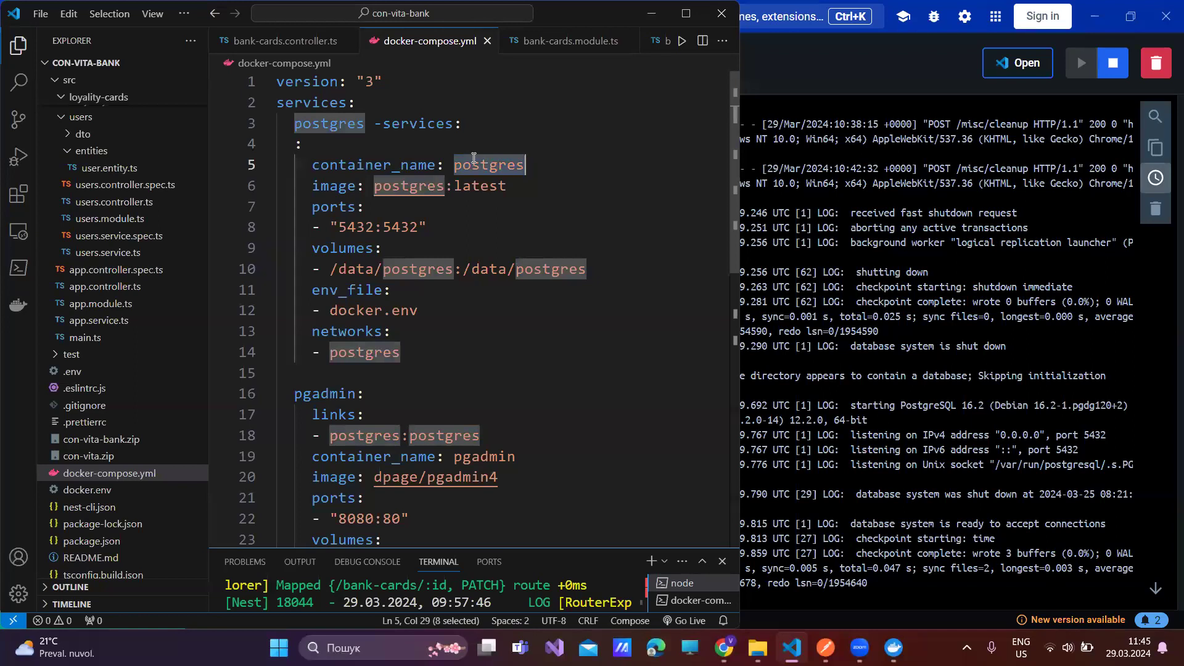
key("ctrl+z")
key("ctrl+z")
key("ctrl+z")
key("ctrl+z")
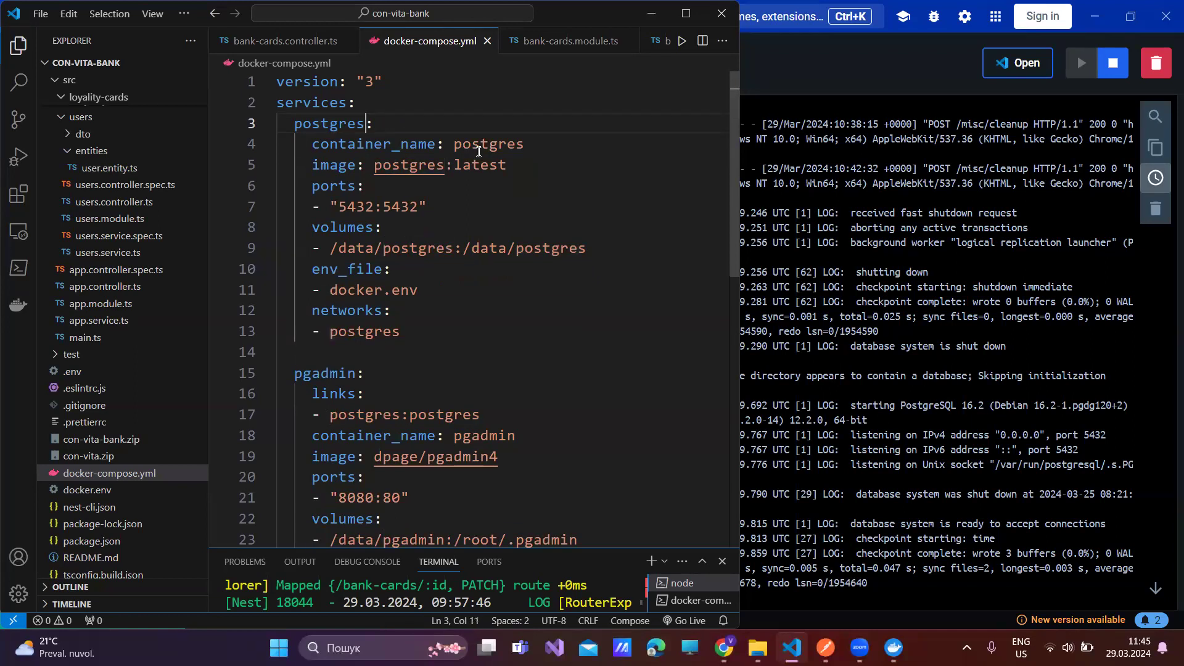
key("ctrl+z")
key("ctrl+z")
type("іукм=")
key("ctrl+z")
- Rename the service to postgres-service and container_name to postgres-container, then check line 17's link
left_click(409, 125)
double_click(364, 123)
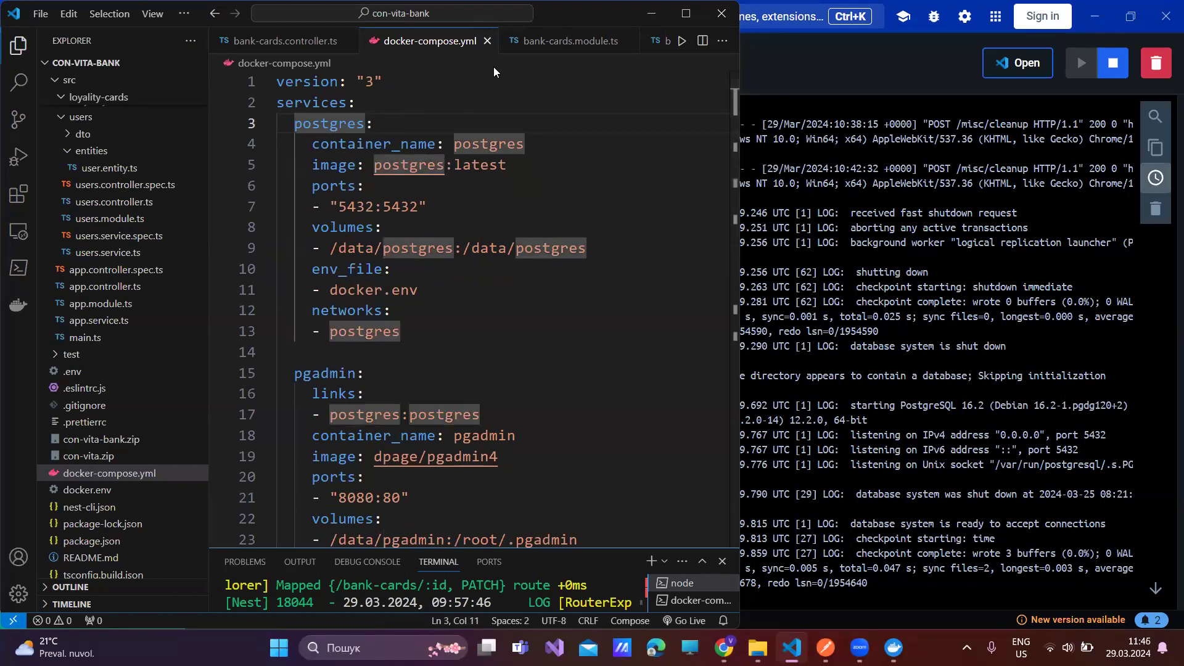
type("-service")
left_click(473, 199)
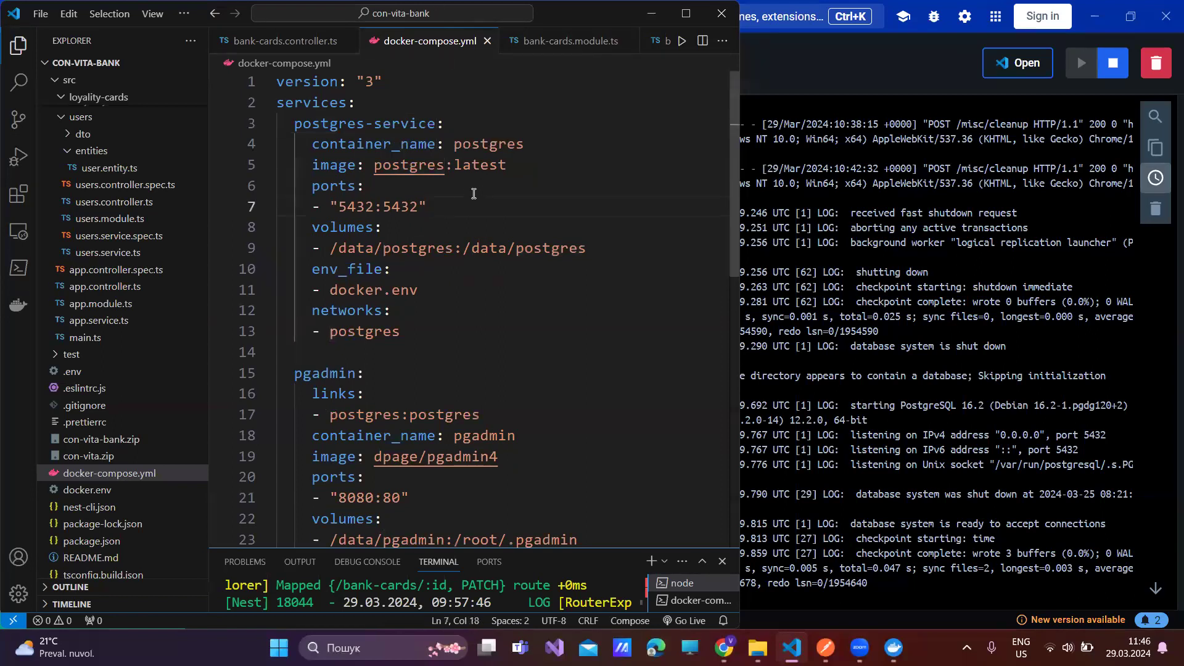
left_click(527, 139)
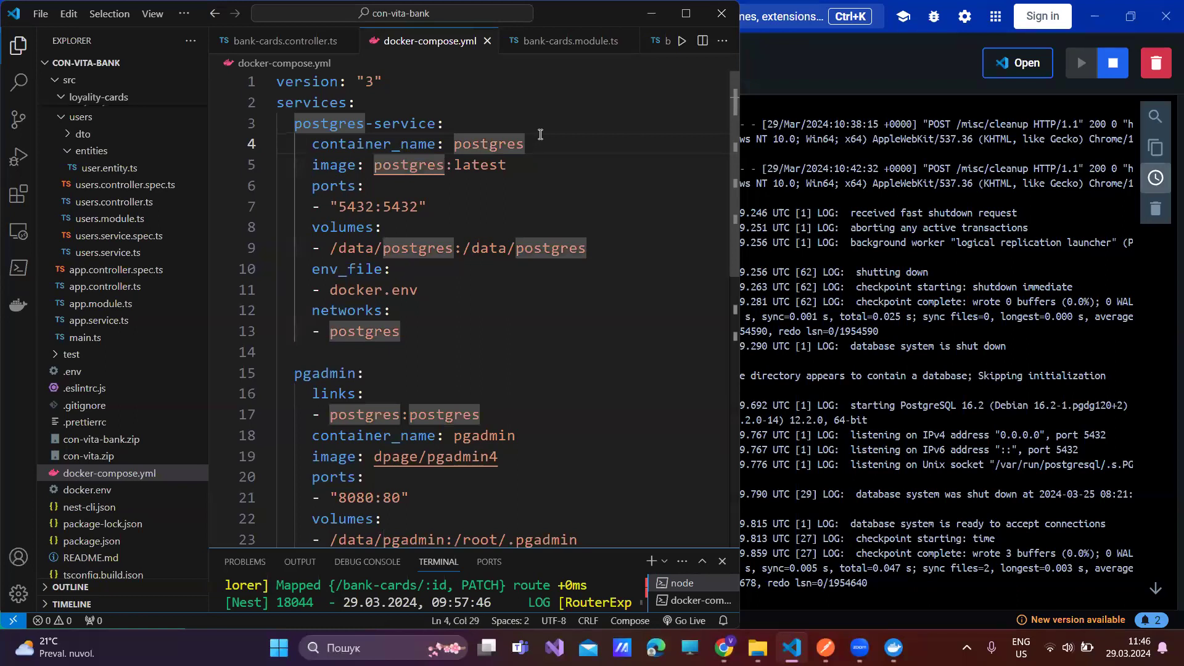
type("-conta")
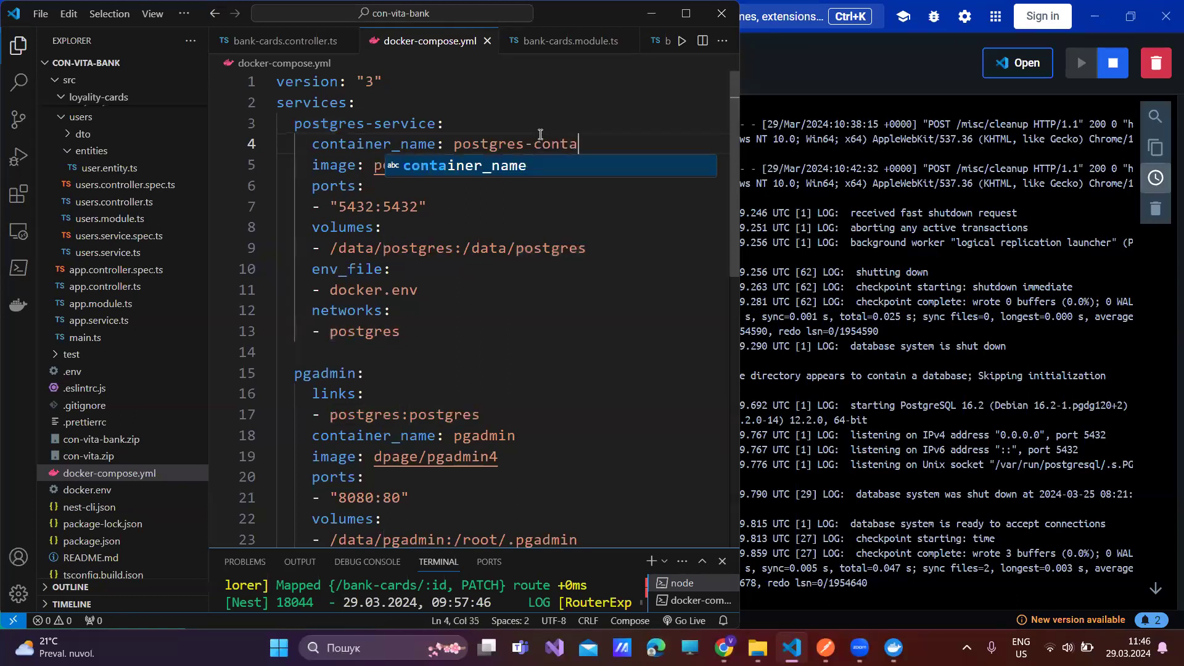
type("iner")
left_click(483, 219)
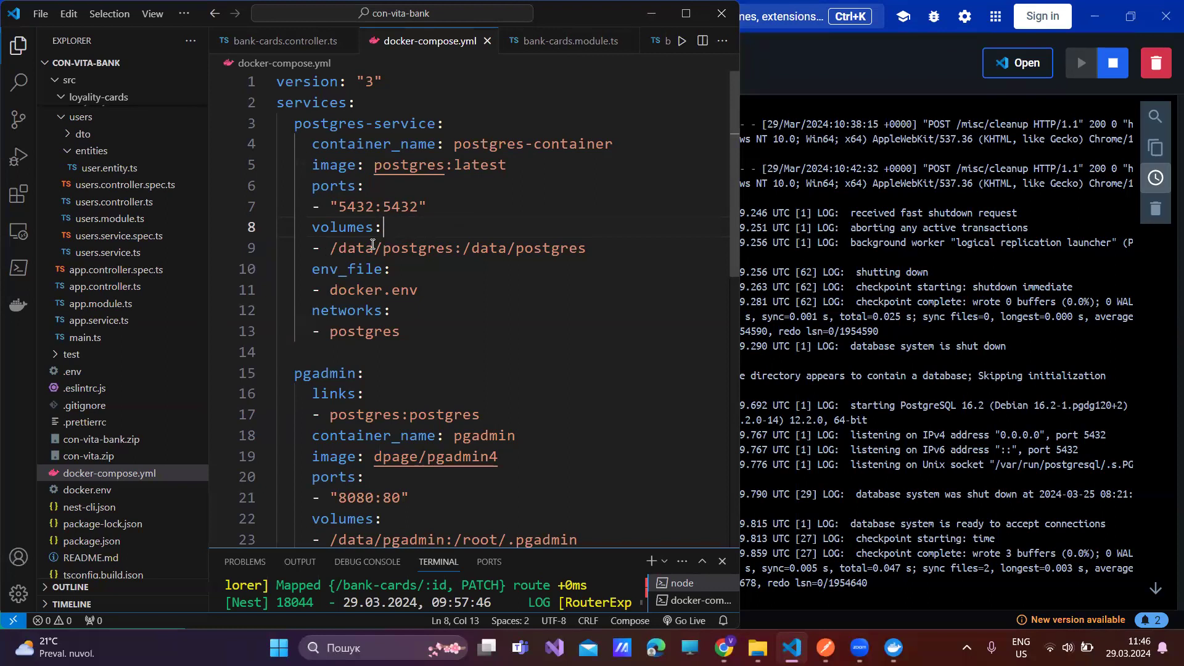
double_click(424, 414)
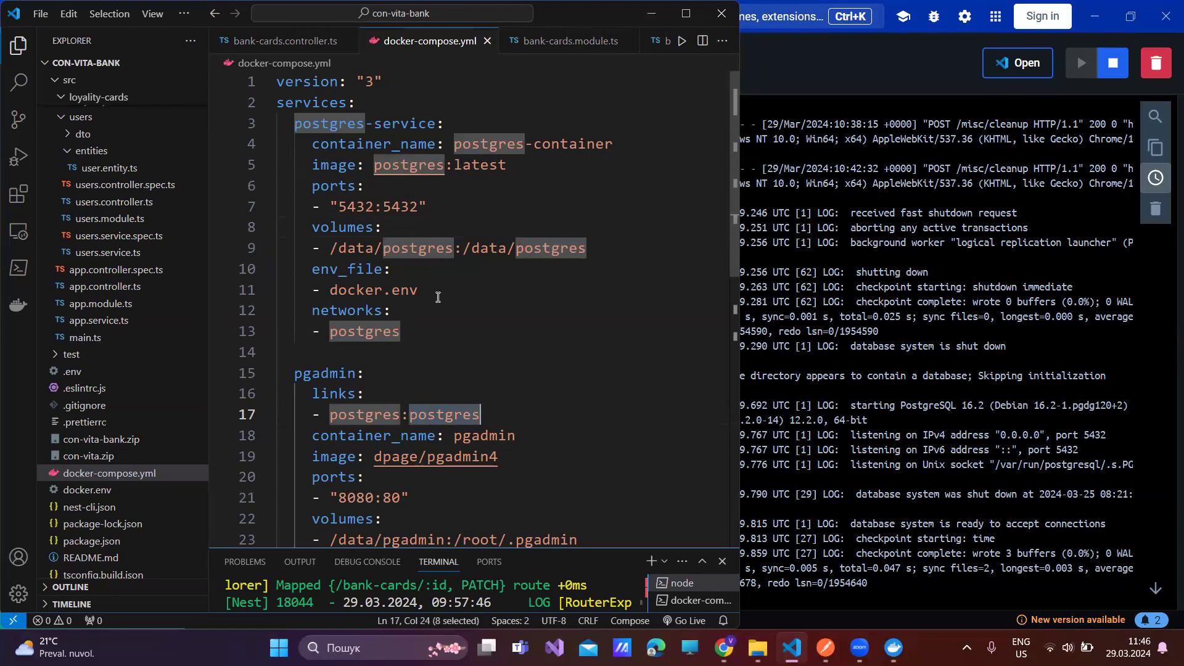
scroll(441, 296, "down", 2)
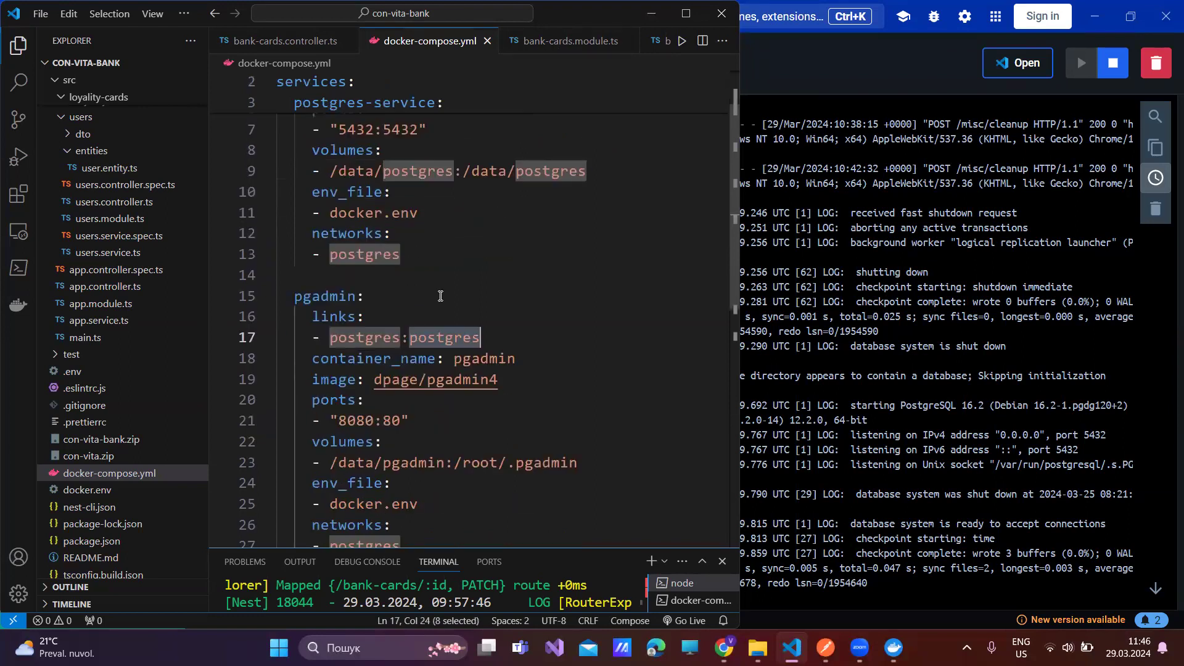
scroll(440, 296, "down", 1)
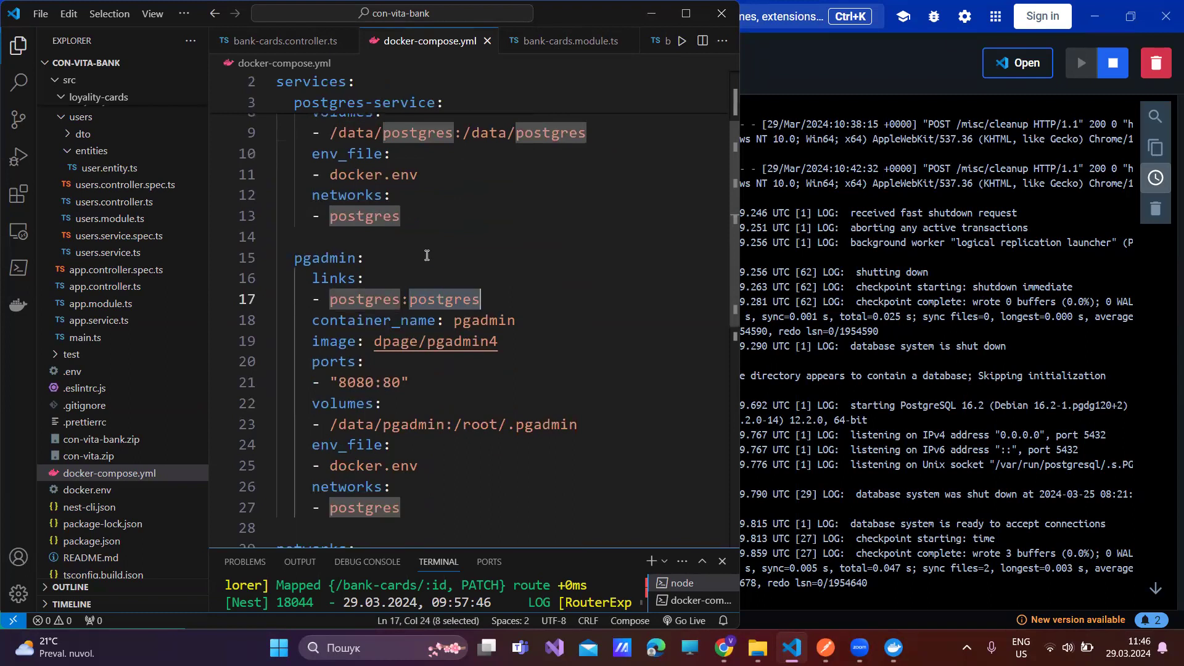
- Change line 13's network to postgres-network and paste it into pgadmin's networks entry, fixing the doubled 'p'
left_click(401, 217)
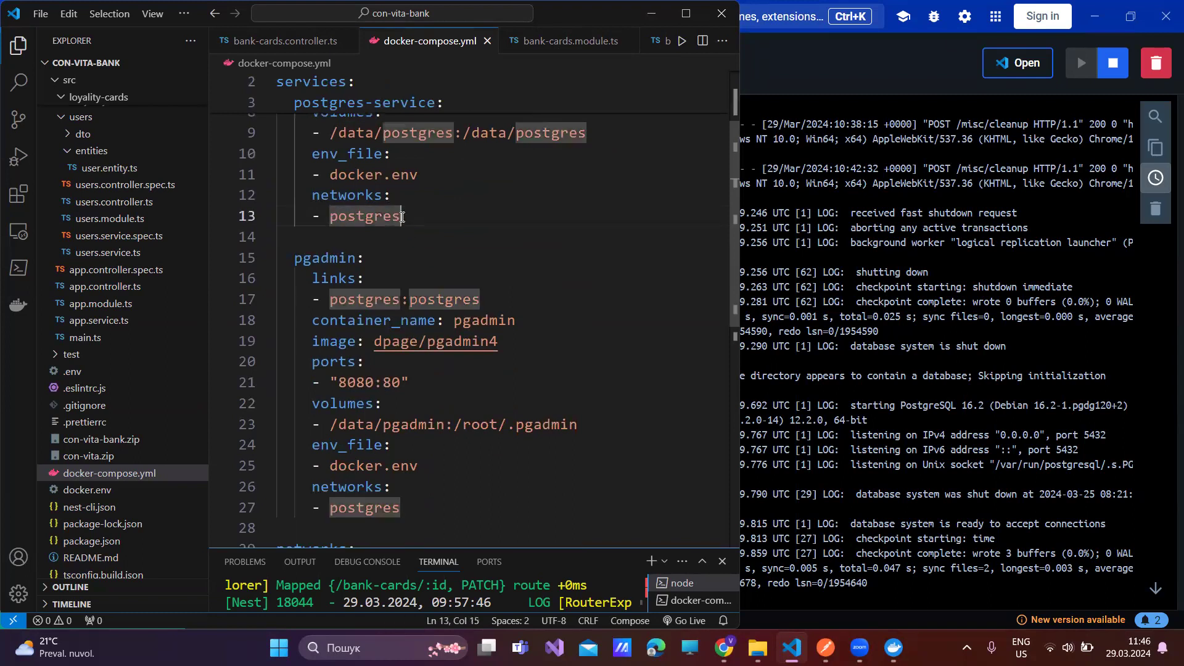
type("-net")
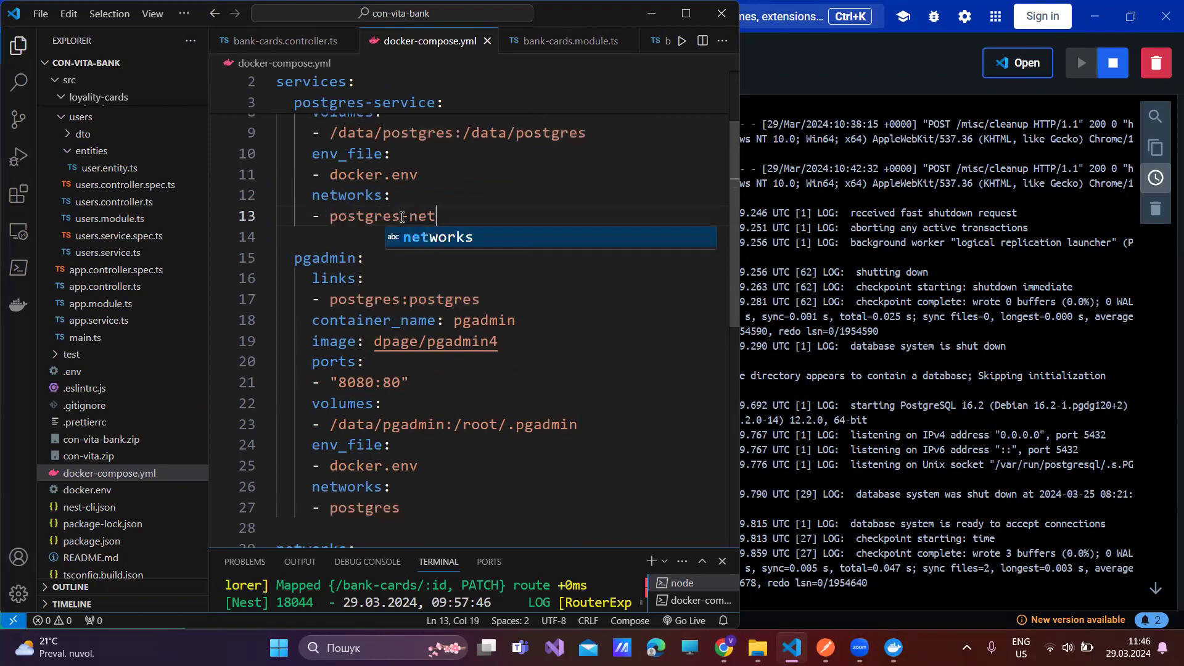
type("work")
key("ctrl+shift+Left")
key("ctrl+shift+Left")
key("ctrl+shift+Left")
key("ctrl+c")
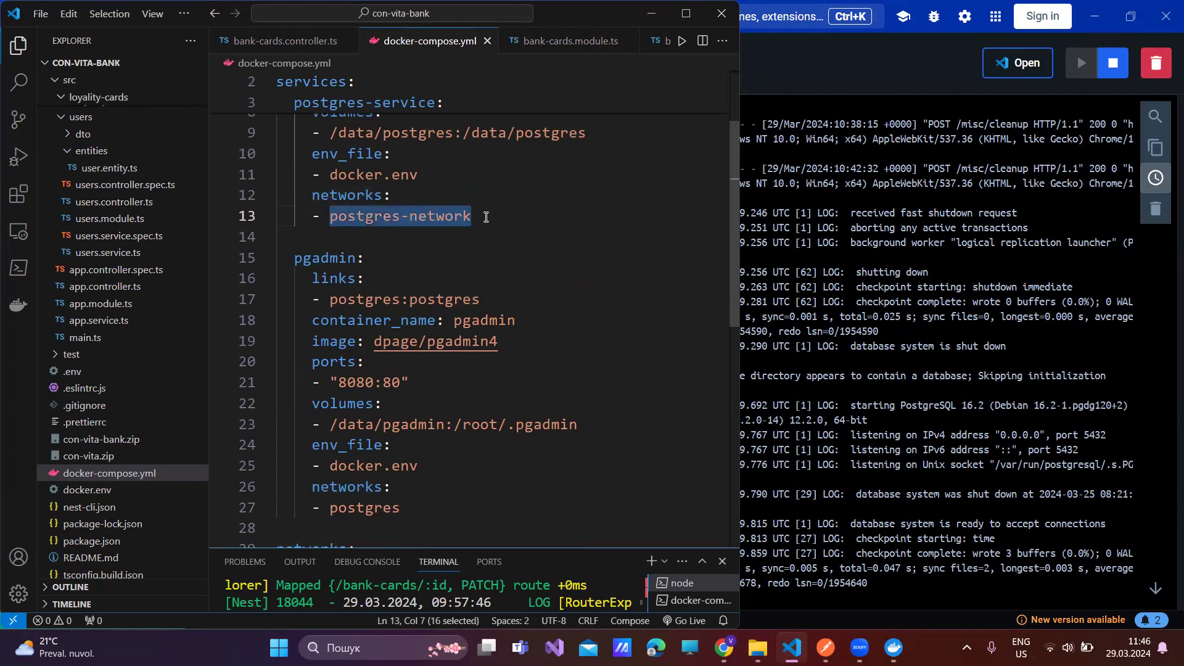
scroll(370, 450, "down", 1)
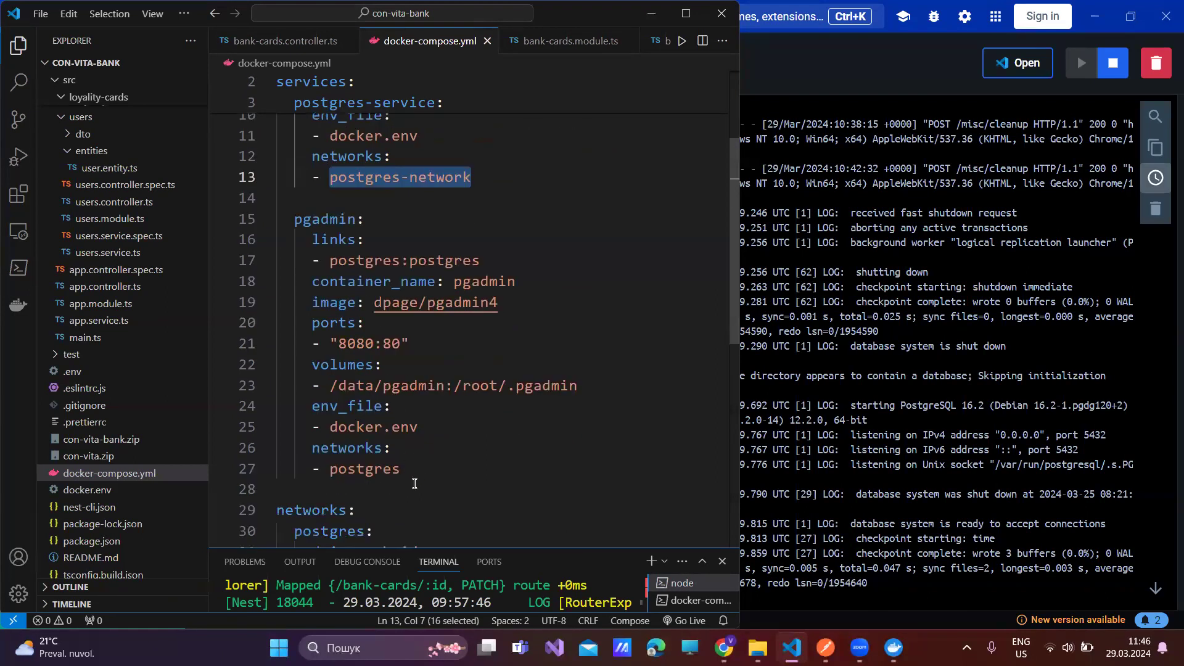
left_click_drag(402, 465, 341, 472)
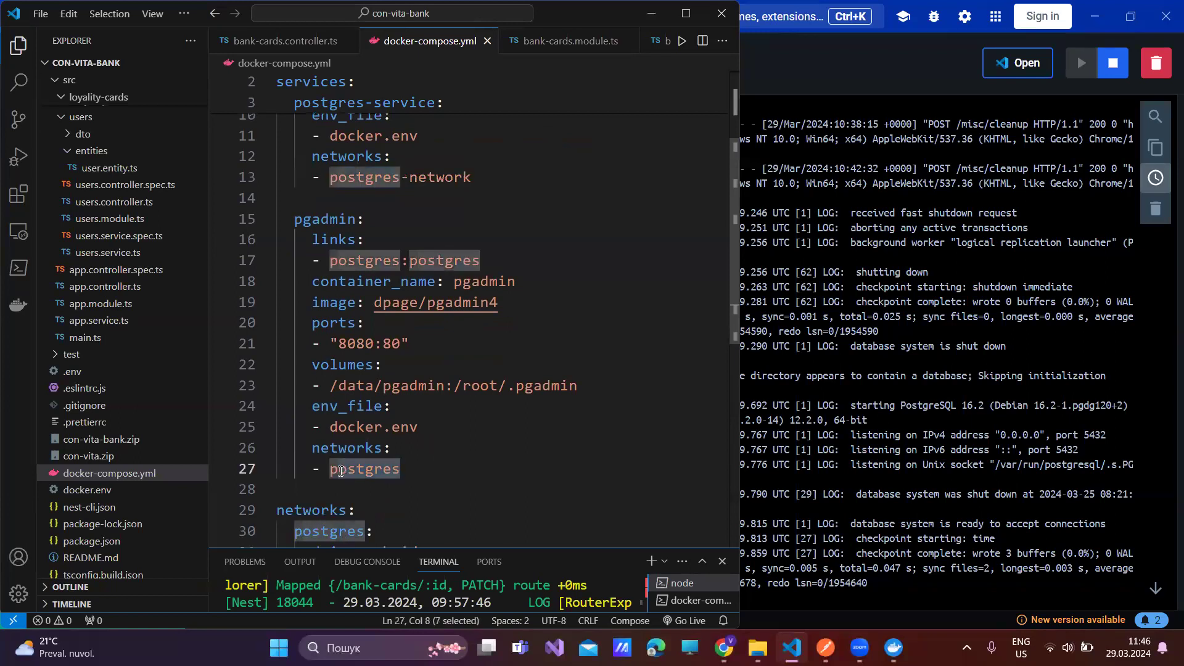
key("ctrl+v")
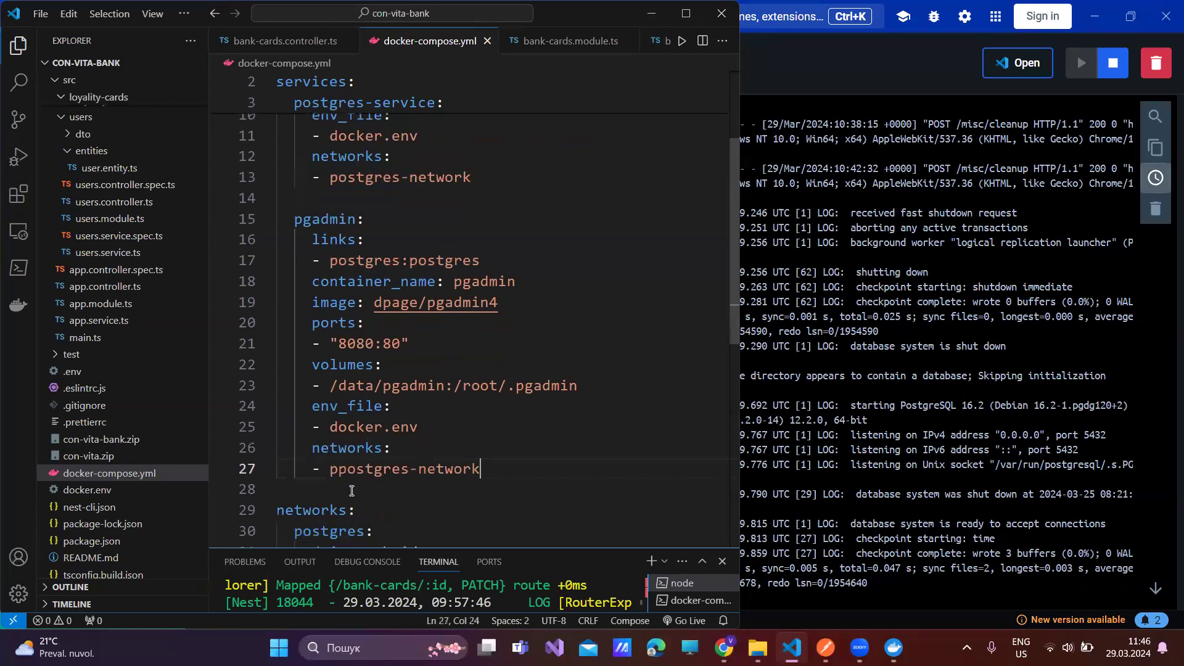
left_click(338, 469)
key("BackSpace")
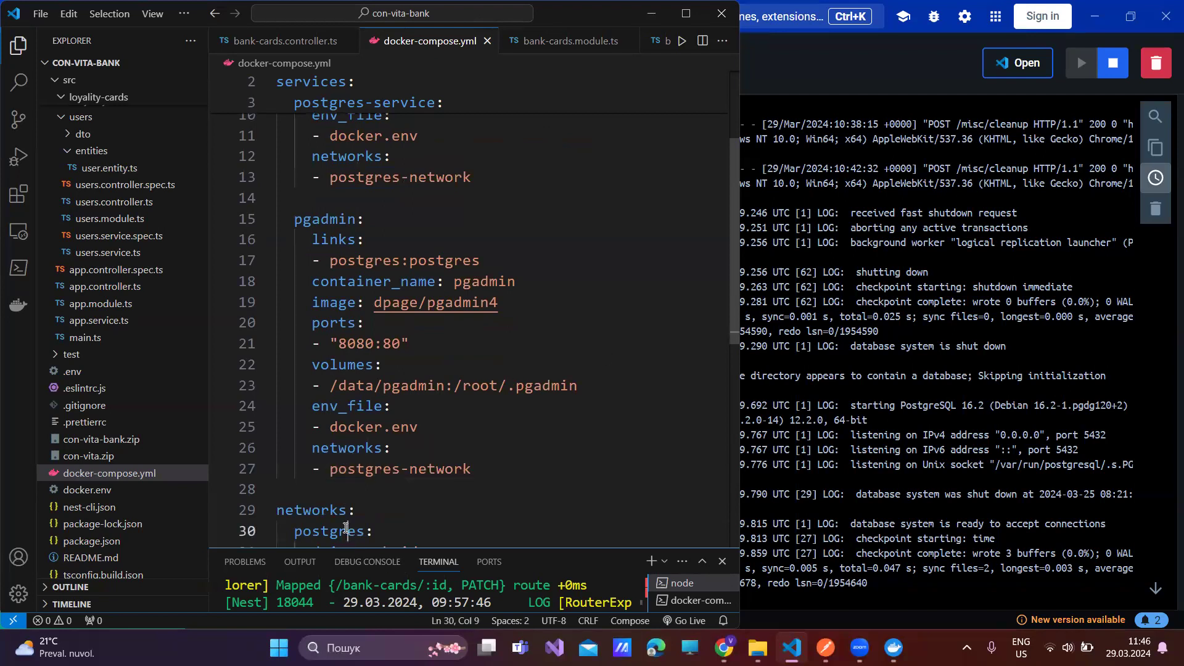
- Rename the top-level postgres network to postgres-network and review pgadmin's links entry
double_click(346, 528)
key("ctrl+v")
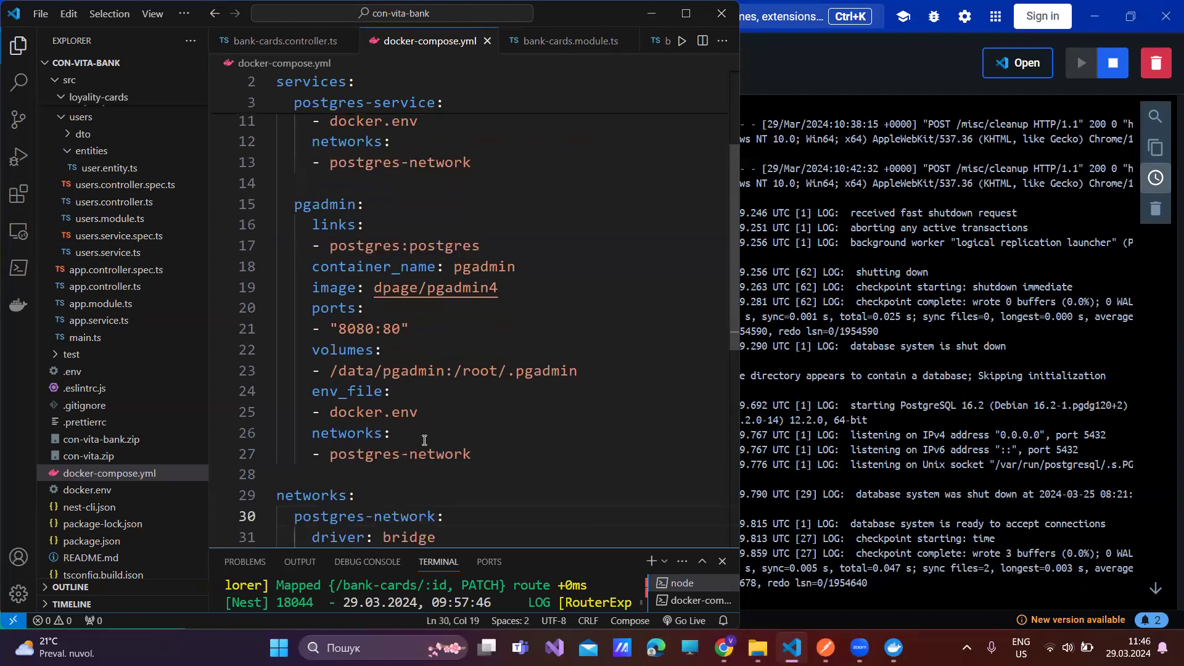
scroll(425, 440, "down", 2)
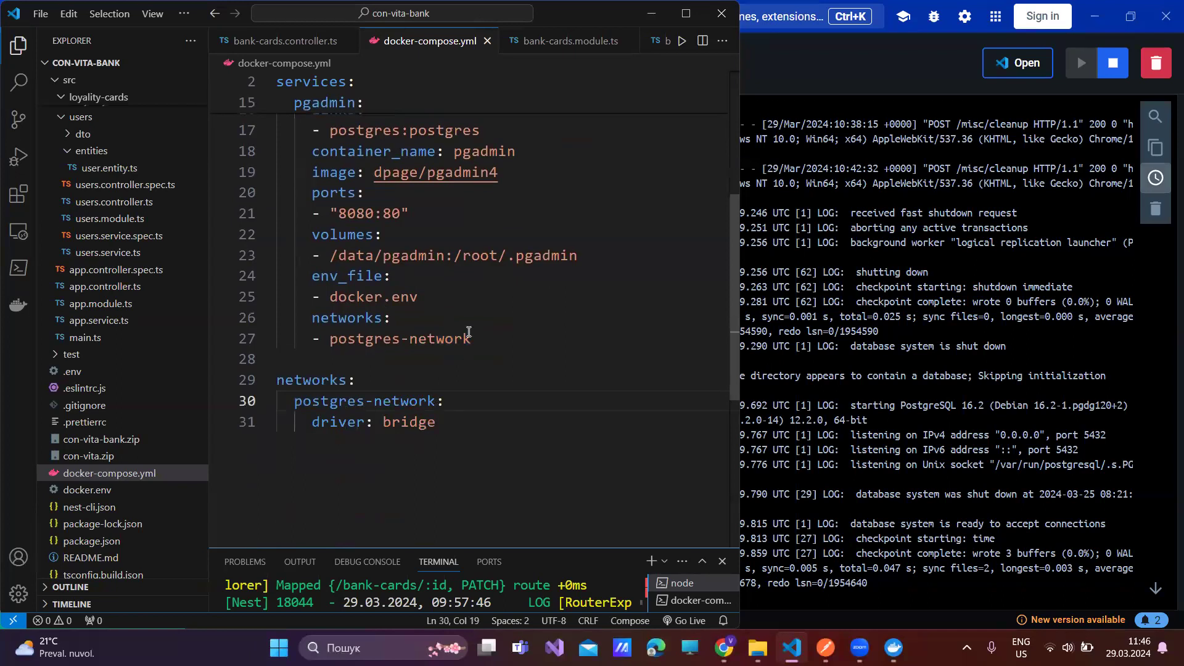
scroll(391, 197, "up", 1)
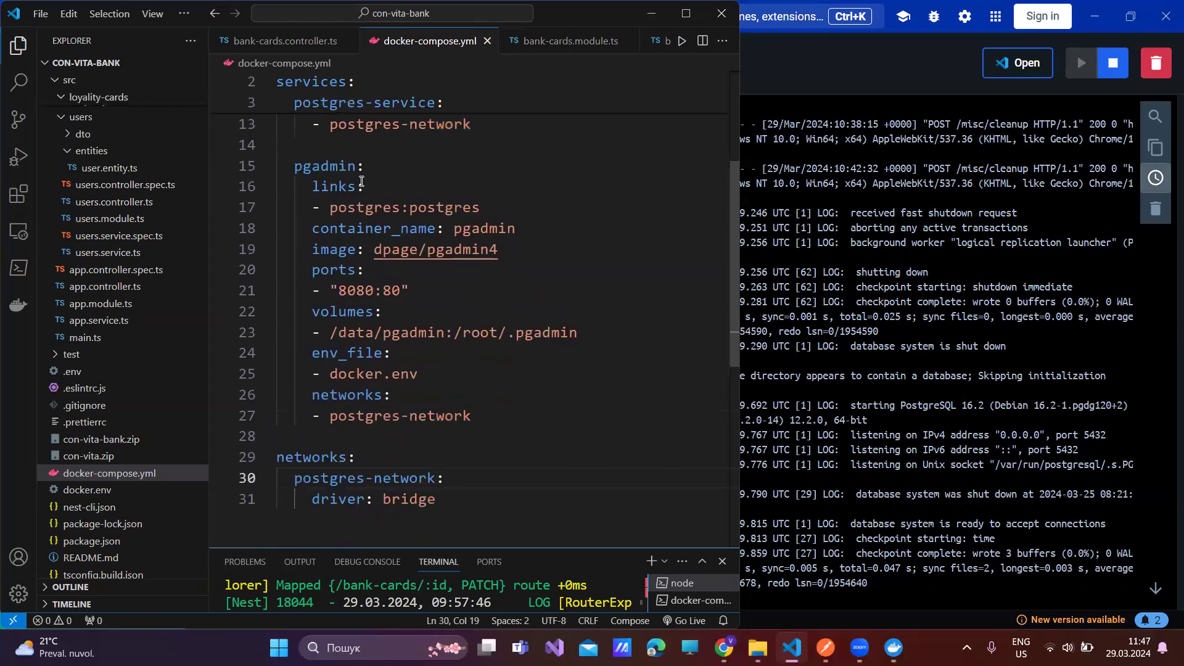
left_click(366, 187)
scroll(368, 185, "up", 4)
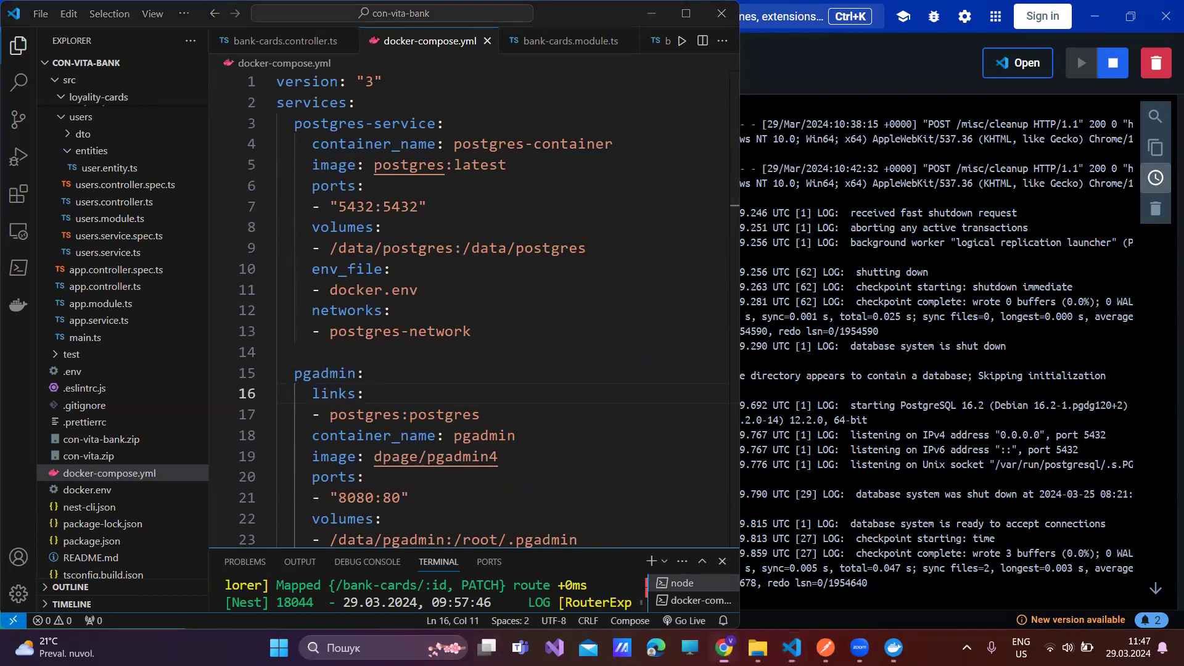
left_click(724, 648)
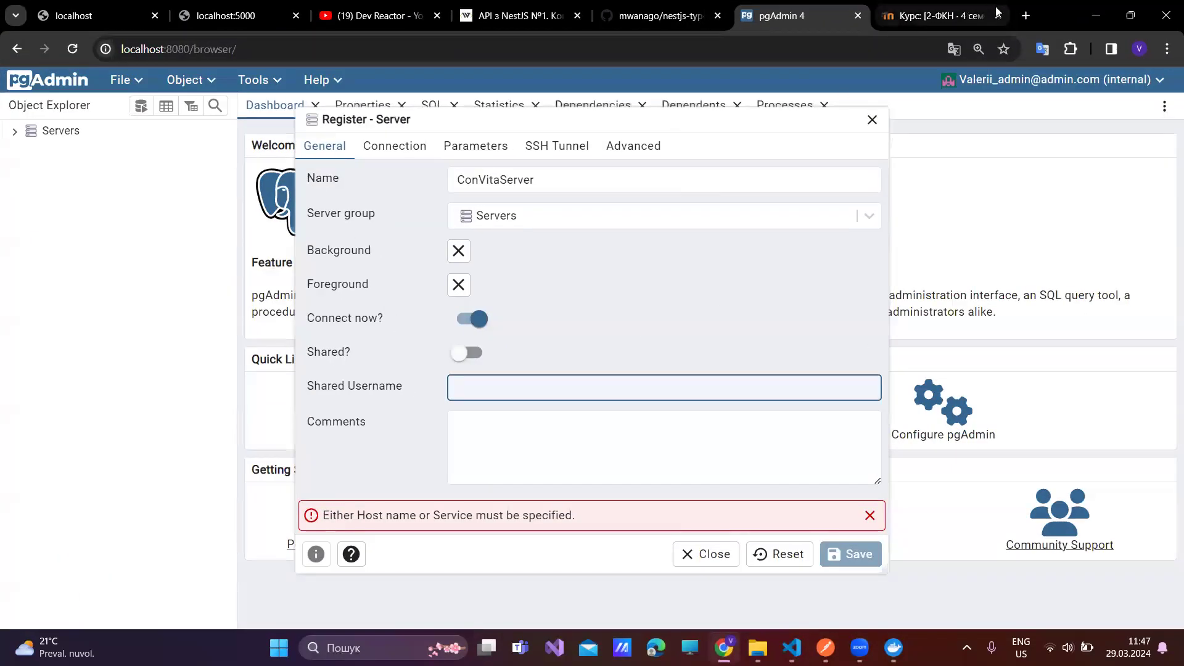
- In a new tab, search 'docker compose pgadmin links' and open the Medium and Stackademic guides in background tabs
left_click(1020, 17)
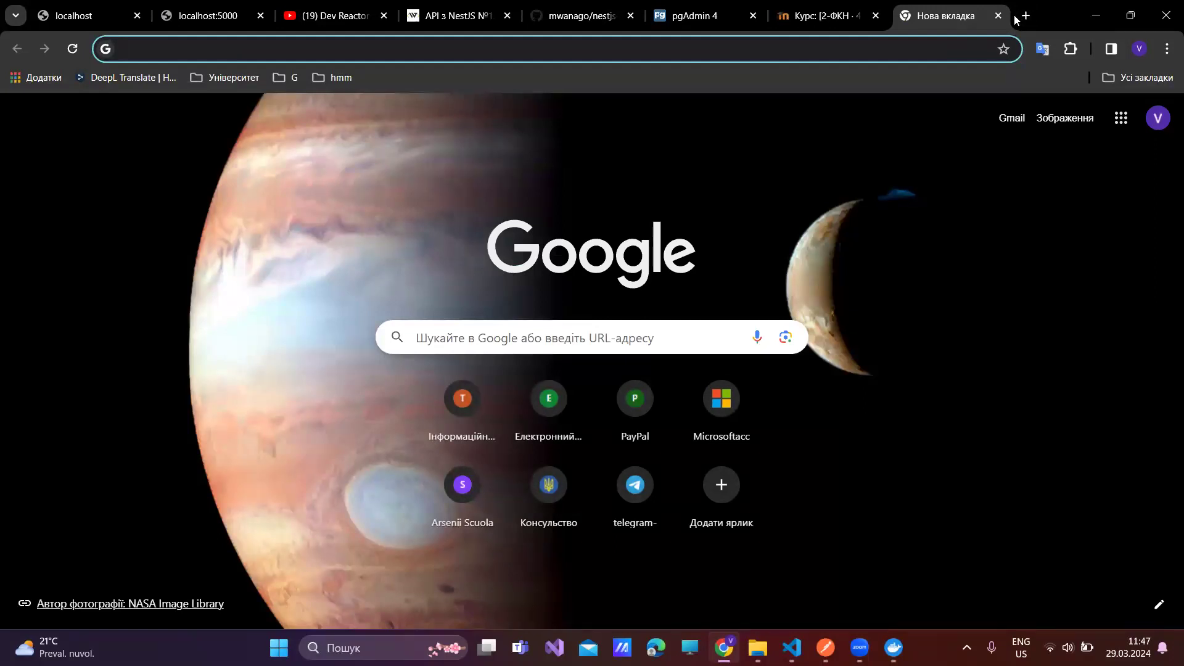
type("do")
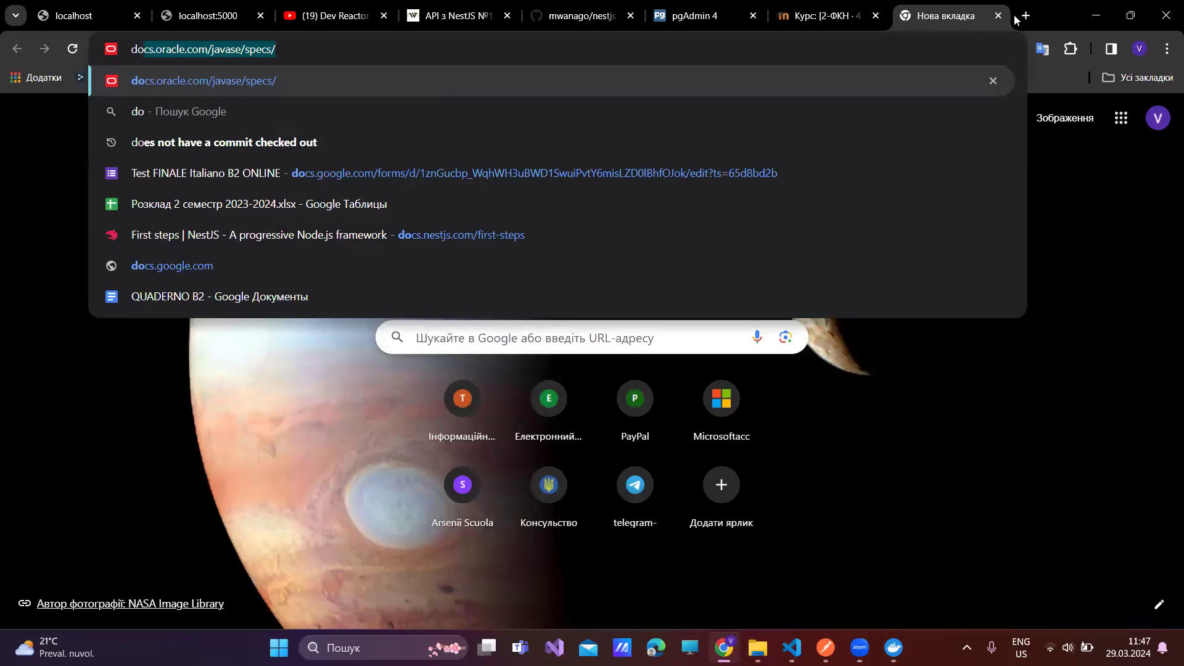
type("cker ")
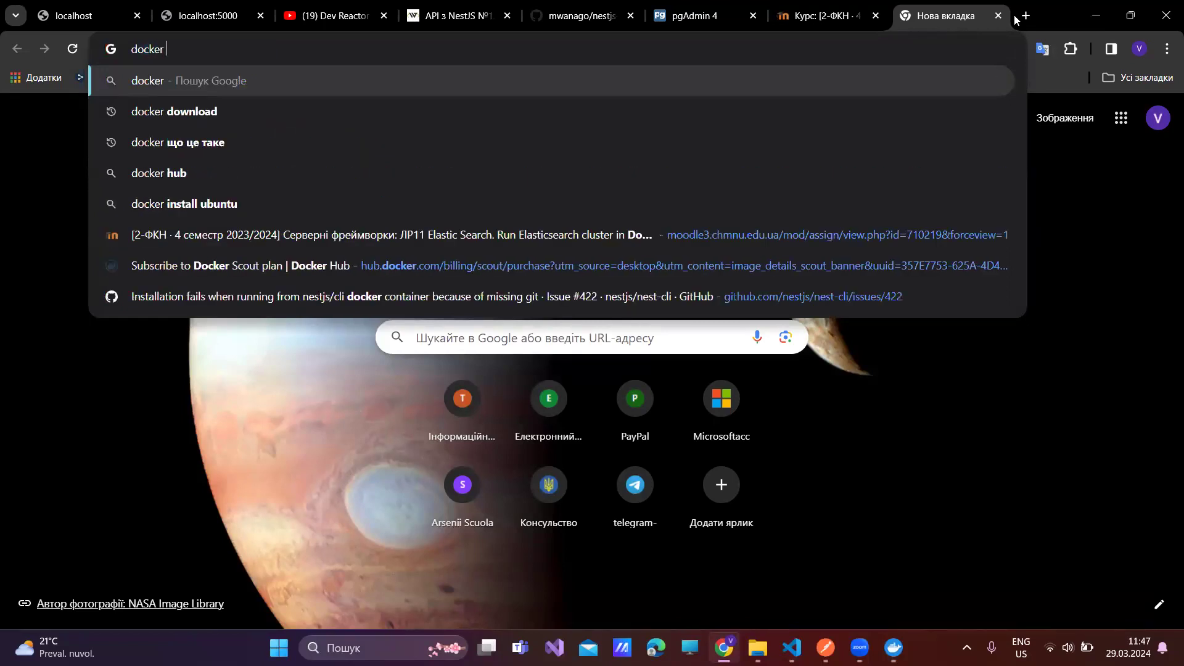
type("compose p")
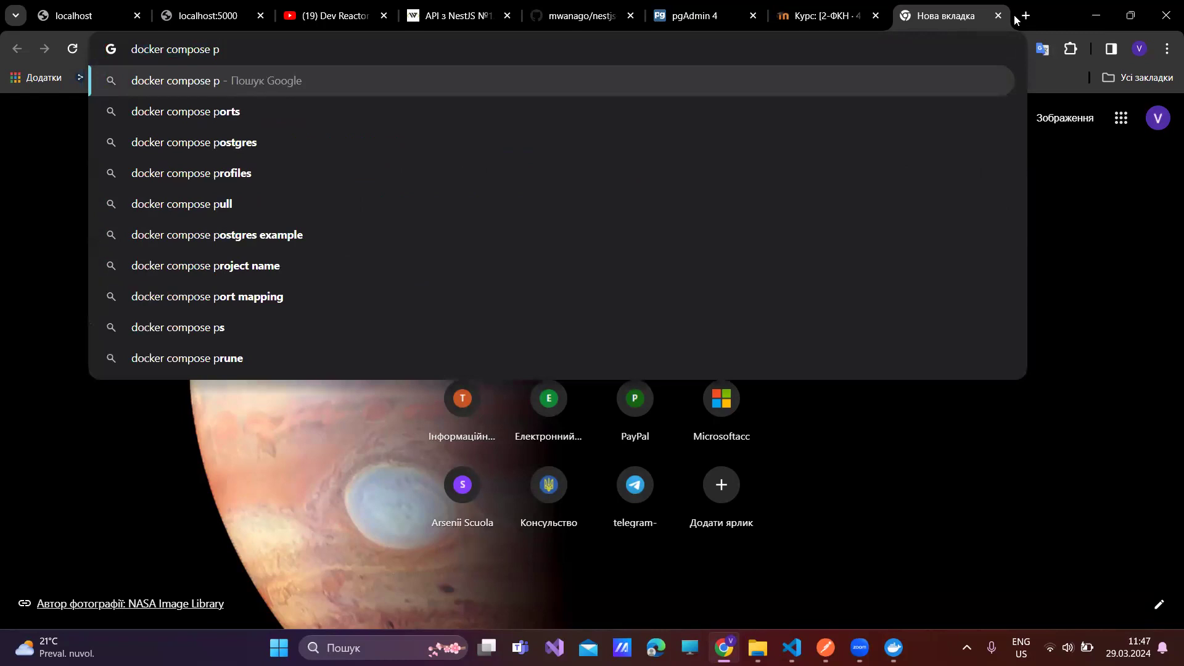
type("gad")
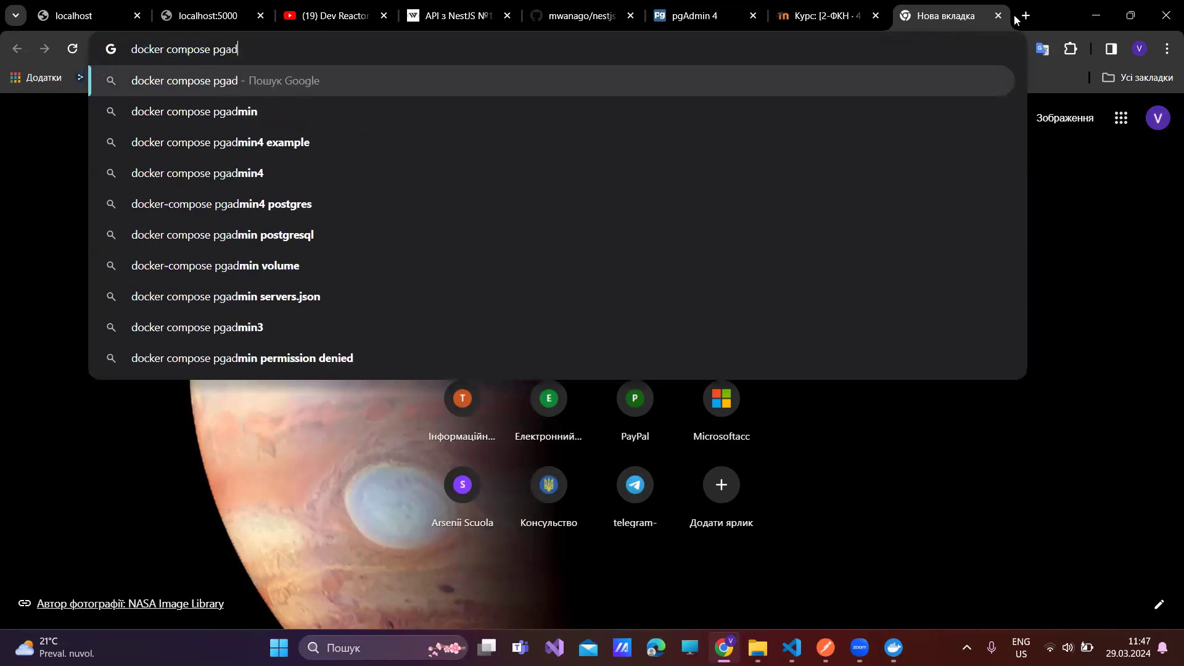
type("min links")
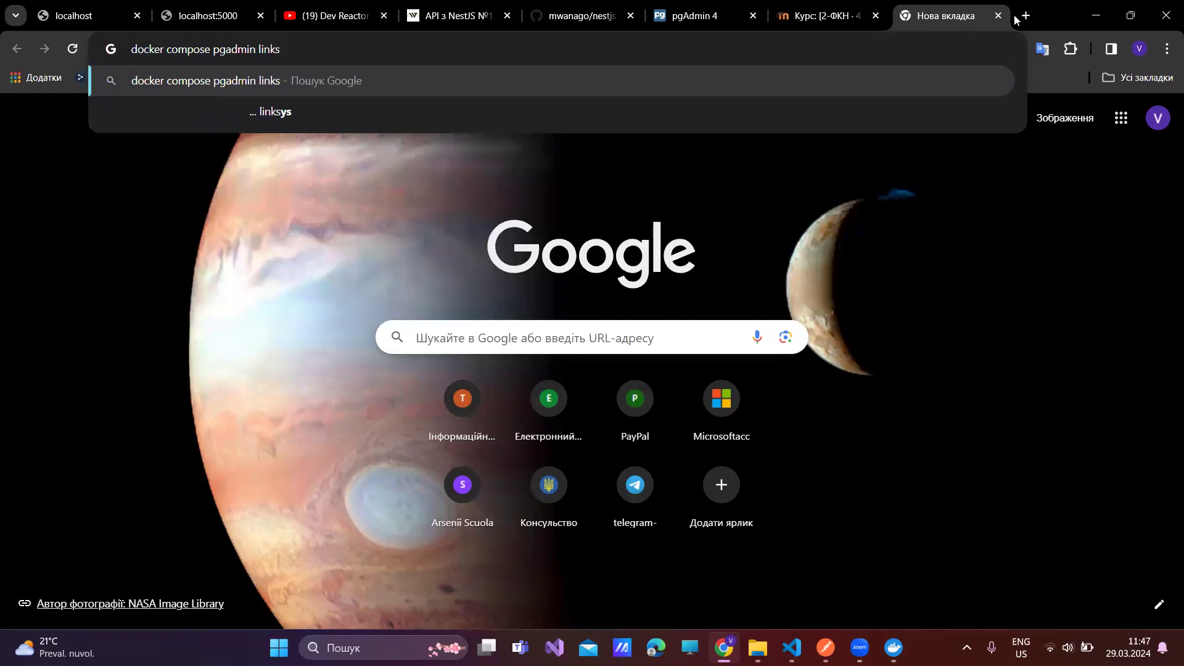
key("Return")
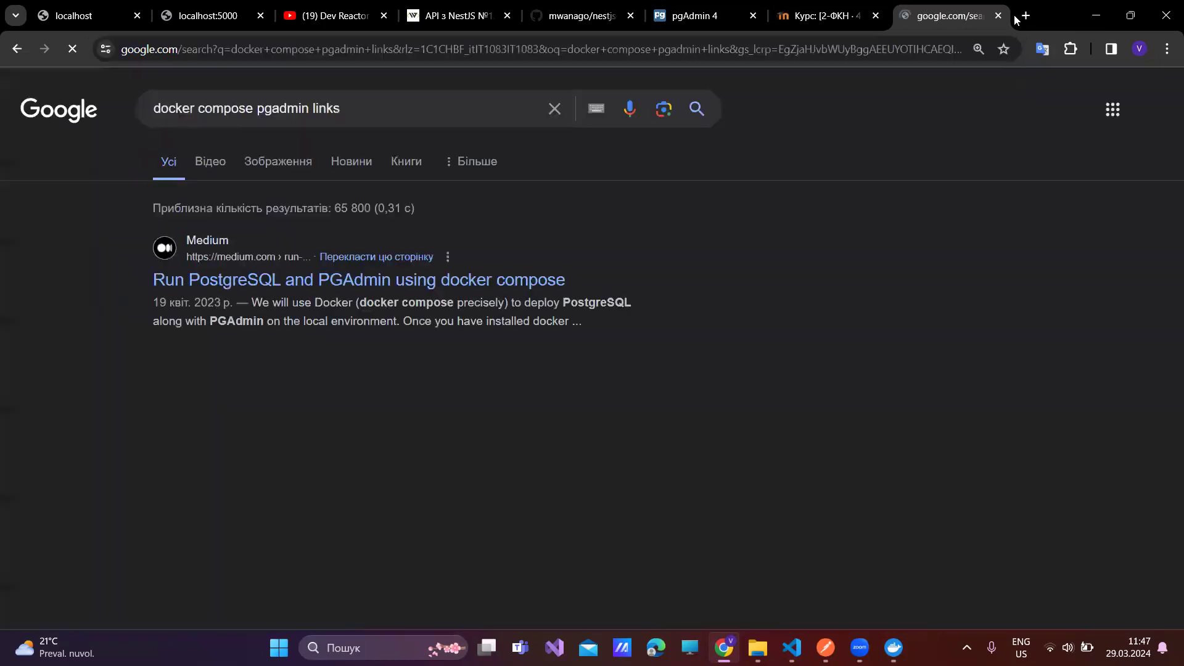
middle_click(418, 283)
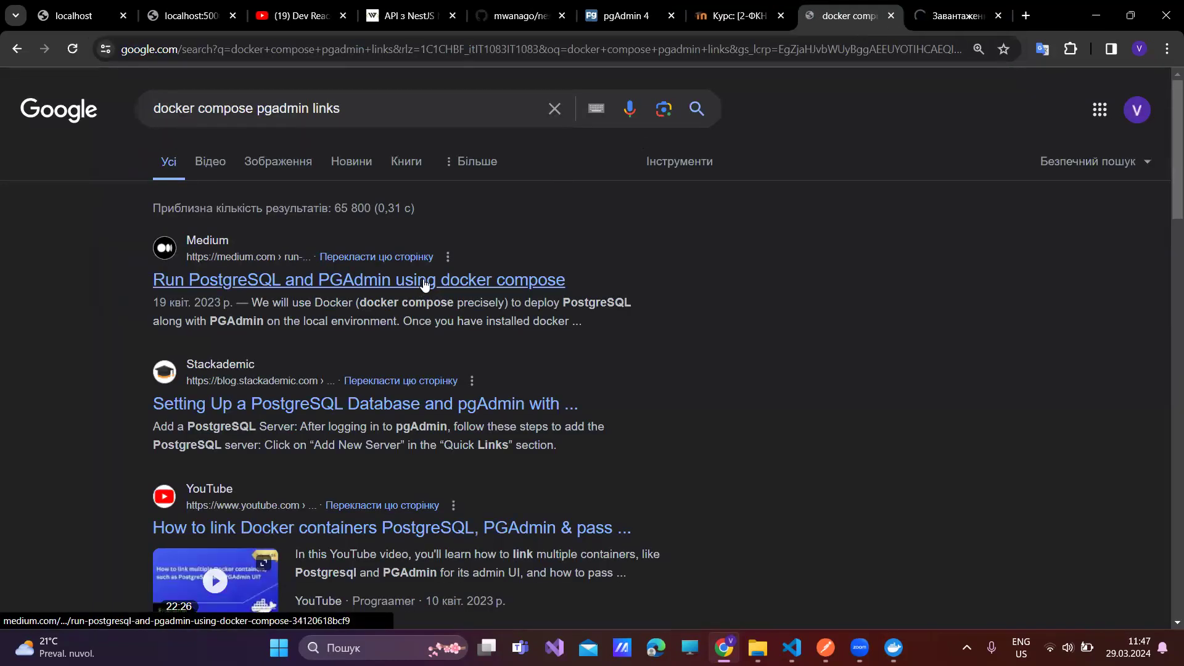
middle_click(548, 410)
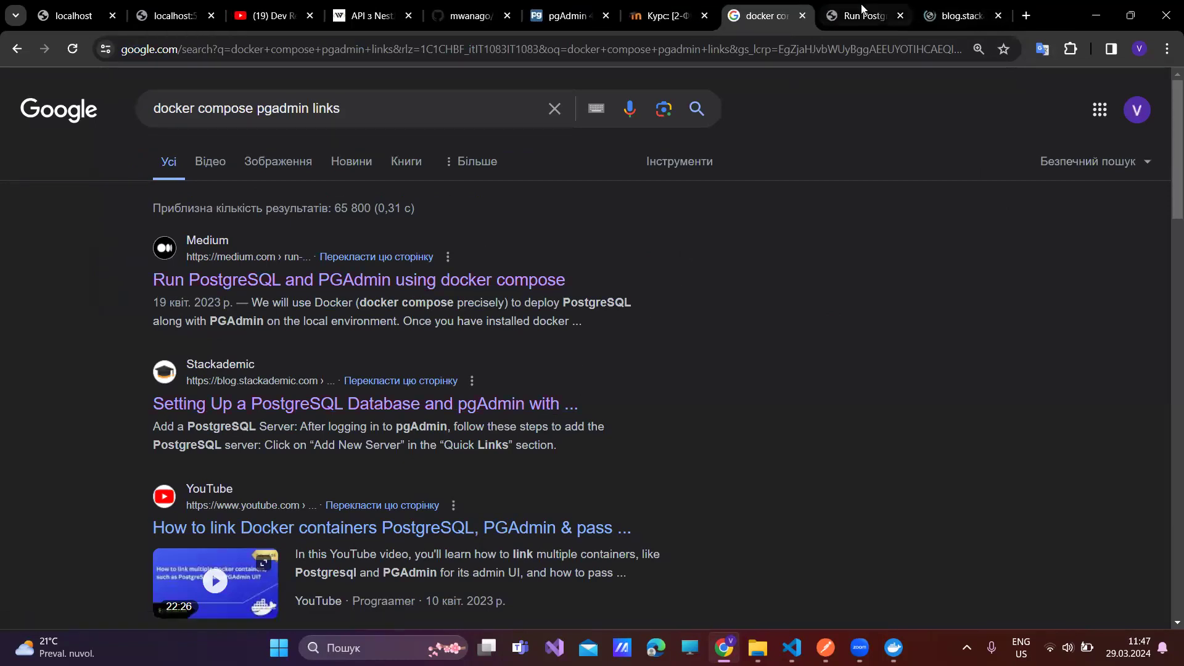
- Read the Medium article's compose example, highlighting the db service and local_pgdb container names
left_click(840, 16)
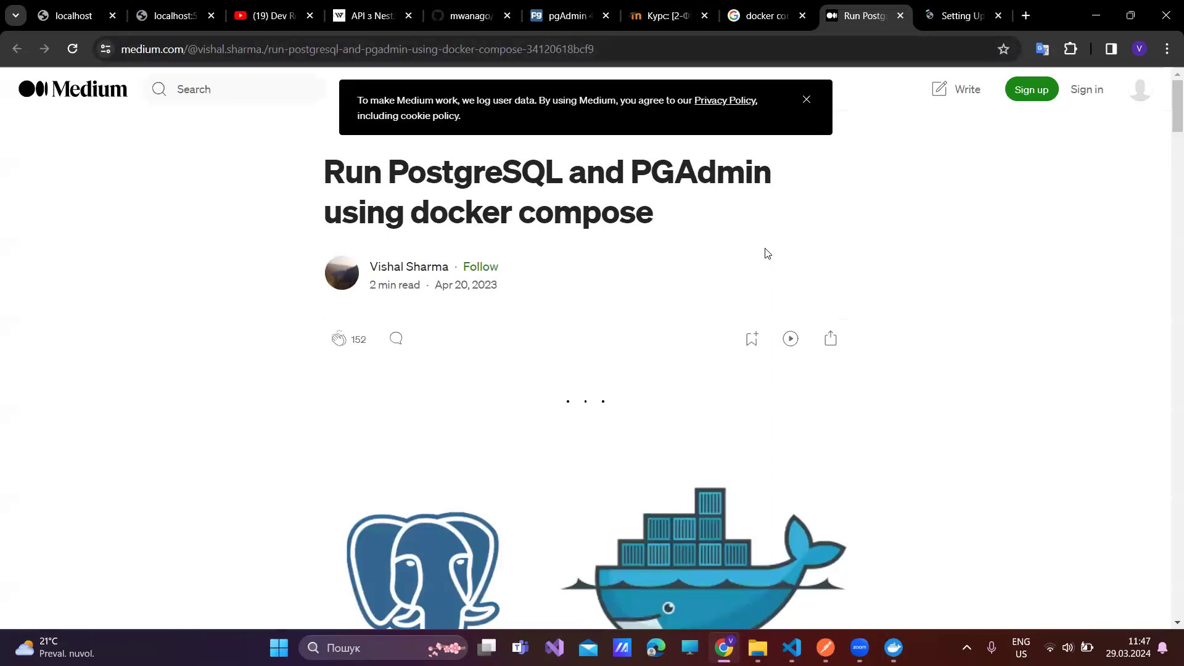
scroll(730, 304, "down", 5)
scroll(730, 299, "up", 5)
scroll(540, 292, "down", 13)
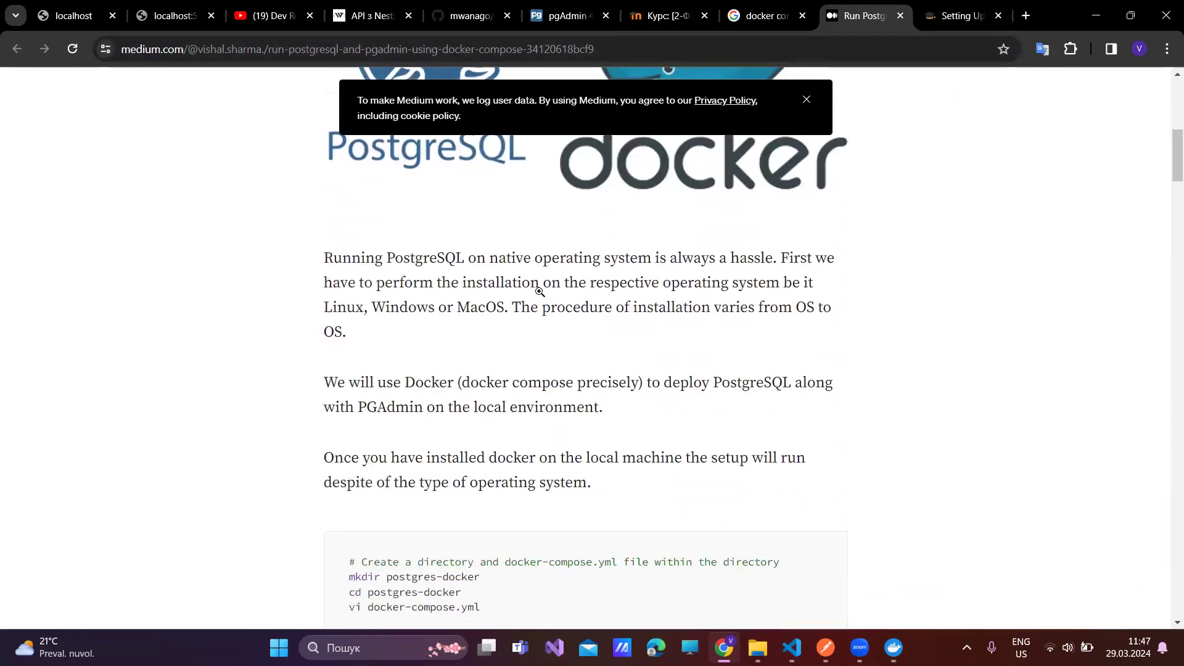
scroll(545, 290, "down", 5)
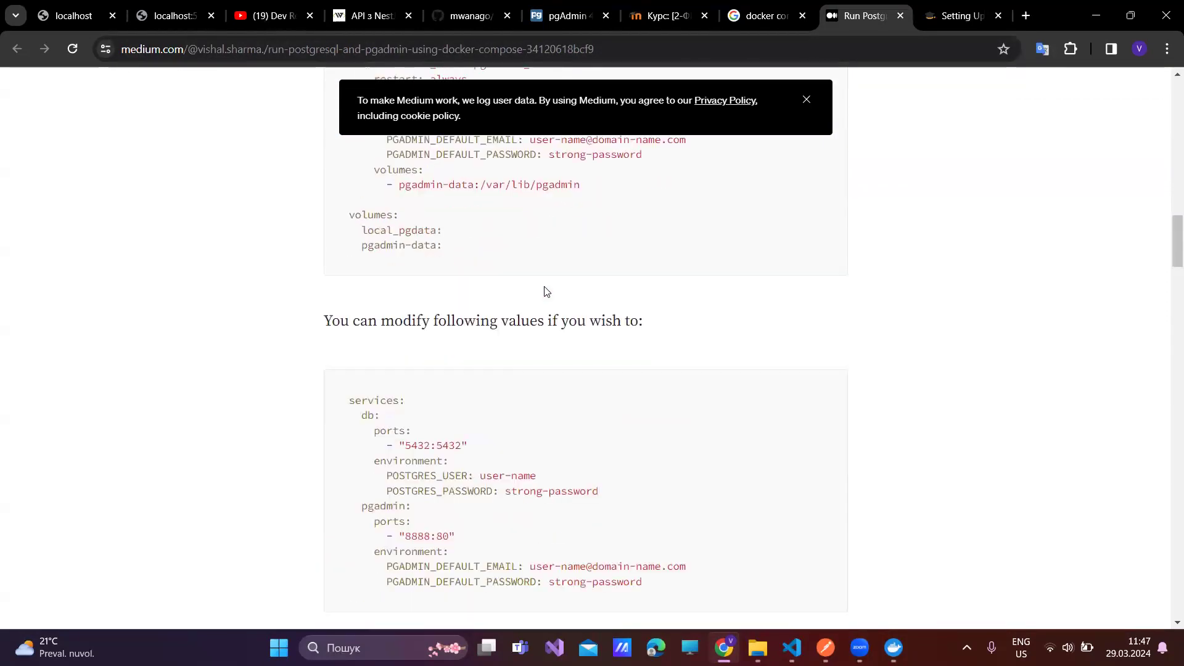
scroll(545, 287, "up", 4)
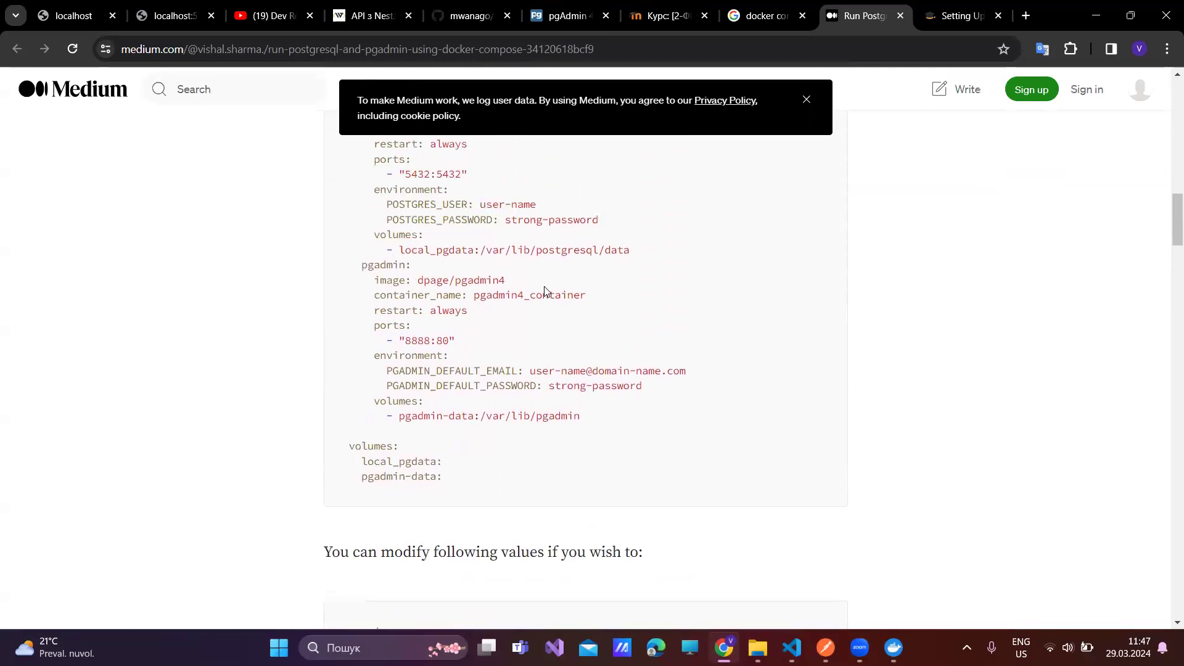
scroll(544, 291, "up", 1)
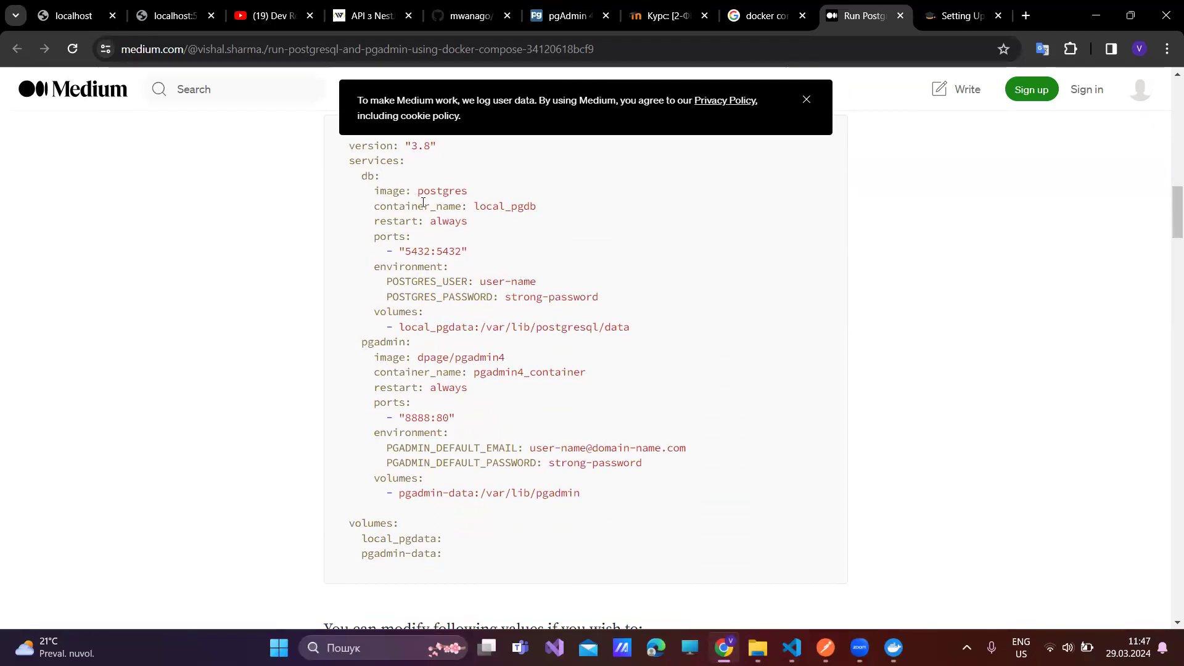
double_click(514, 207)
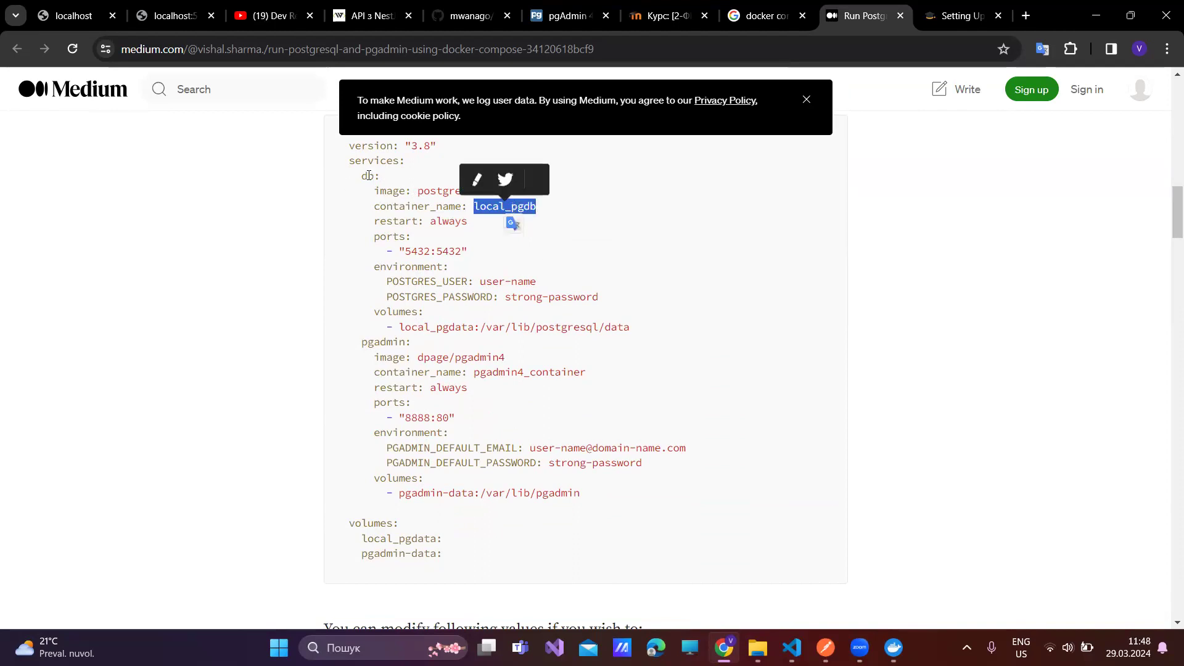
left_click(368, 175)
double_click(369, 176)
double_click(487, 206)
scroll(524, 484, "down", 8)
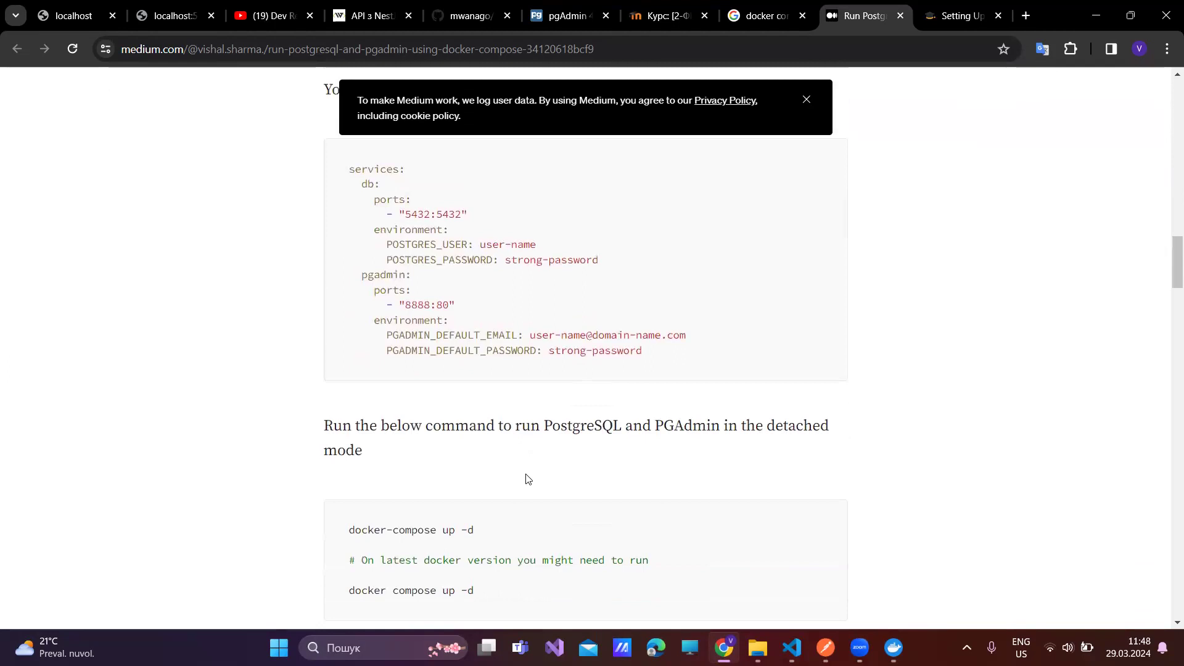
scroll(425, 273, "up", 1)
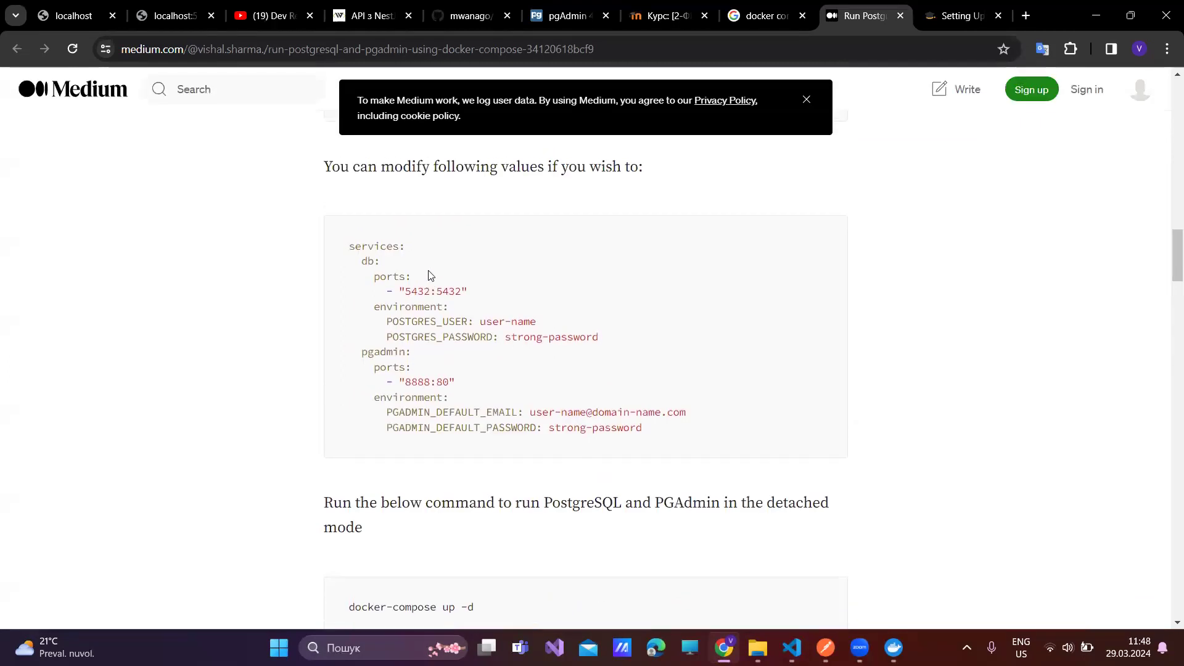
- Search the Medium article for 'links', which finds no matches
key("ctrl+f")
type("limks")
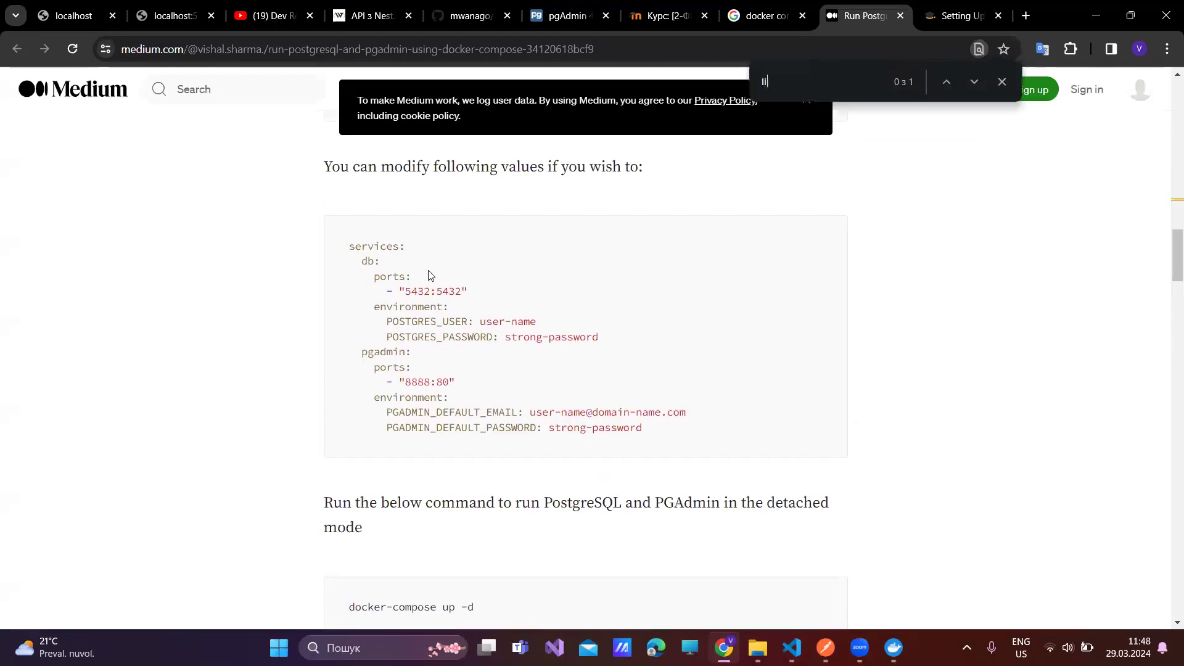
key("BackSpace")
key("BackSpace")
key("BackSpace")
type("nks")
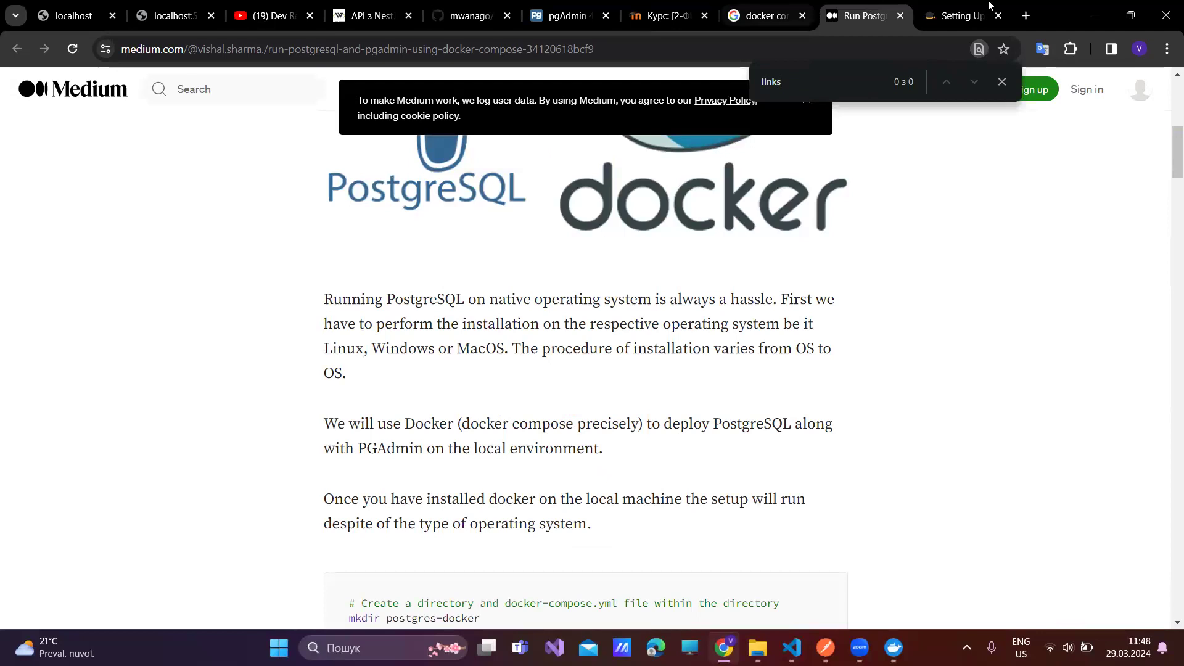
- Bring up the Stackademic pgAdmin article and dismiss its sign-up popup
left_click(952, 16)
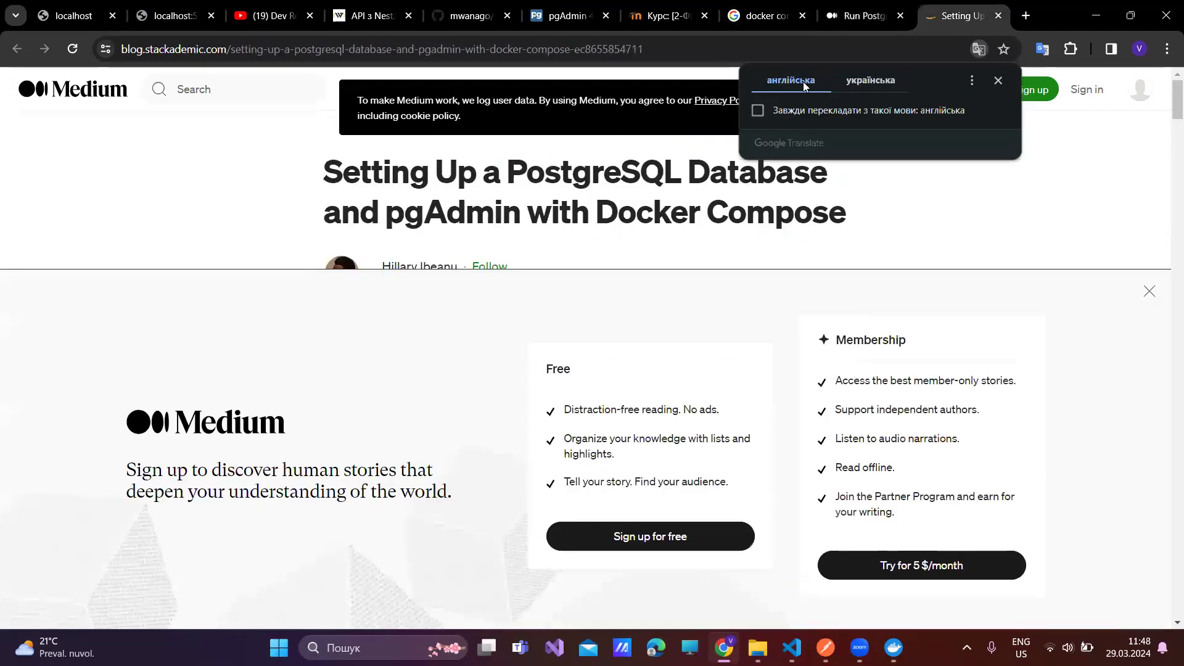
left_click(1150, 293)
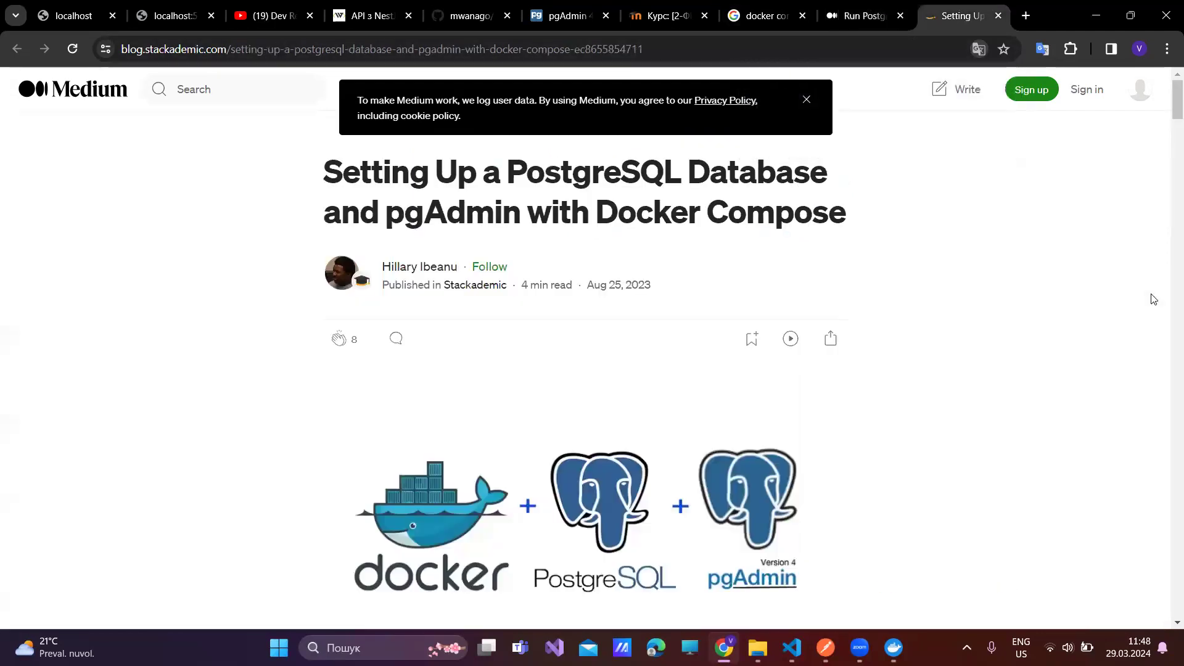
scroll(447, 311, "down", 4)
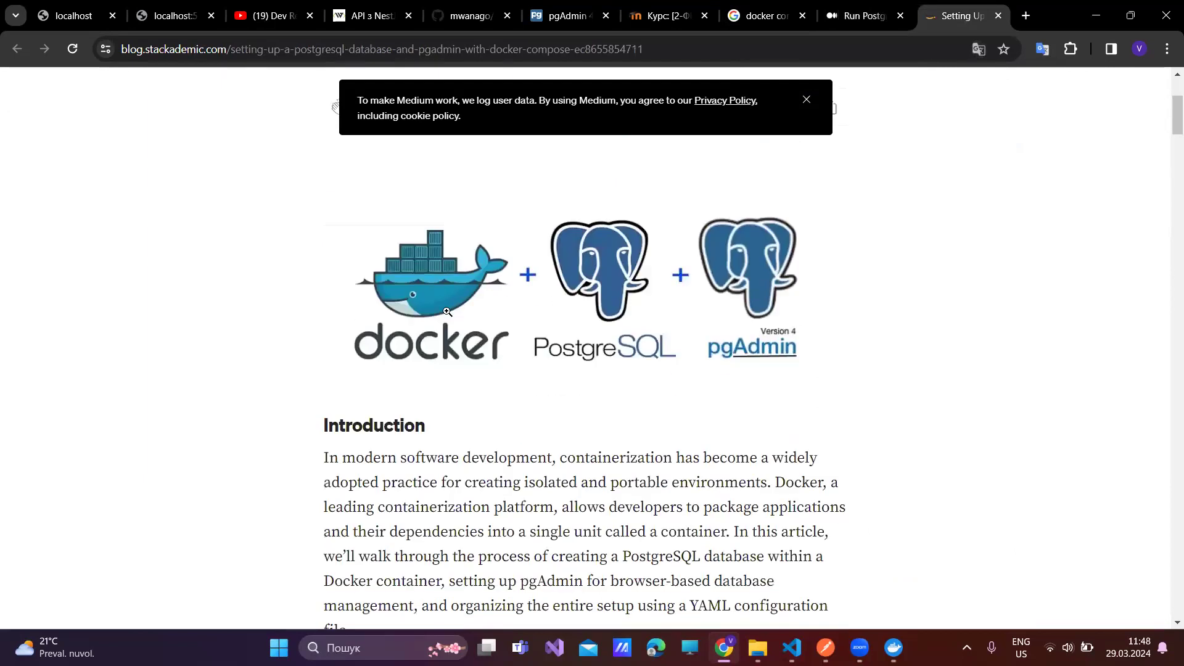
- Search it for 'links', cycling both Quick Links matches, then go back to the Google results
key("ctrl+f")
type("lin")
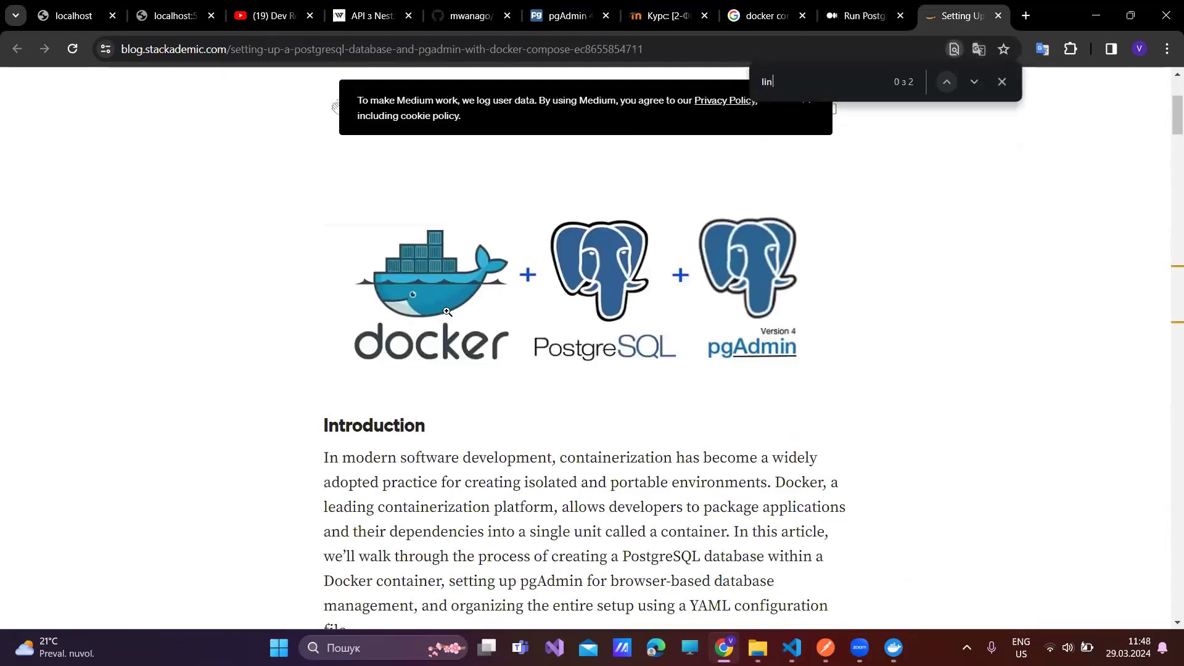
type("ks")
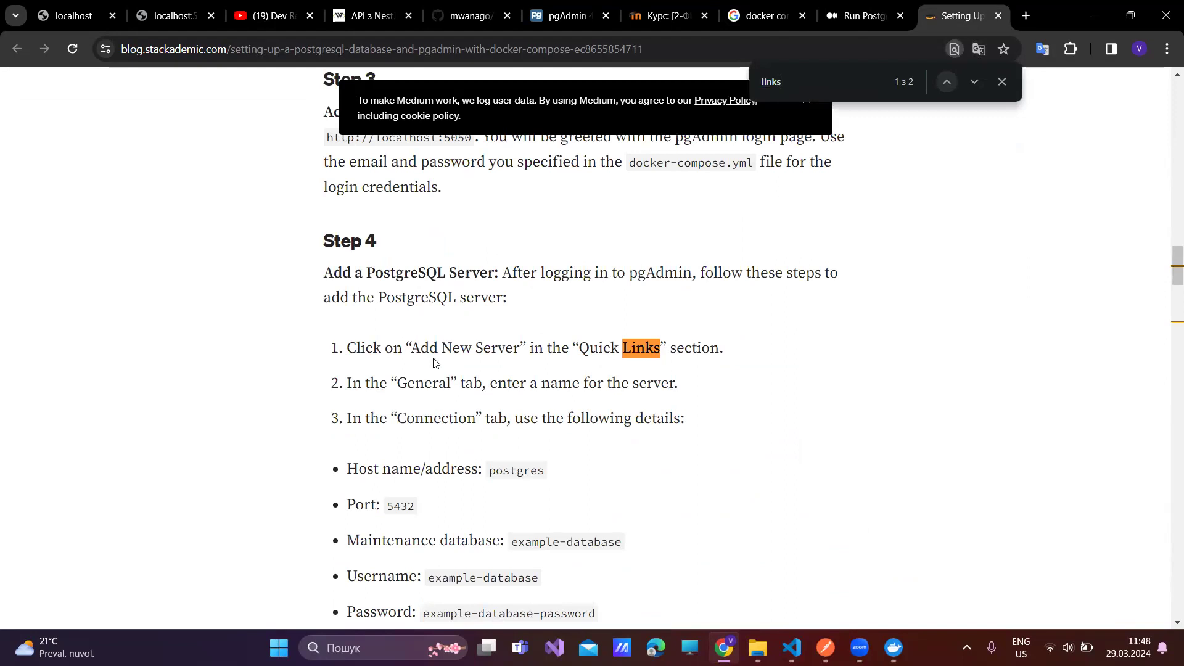
scroll(434, 363, "down", 4)
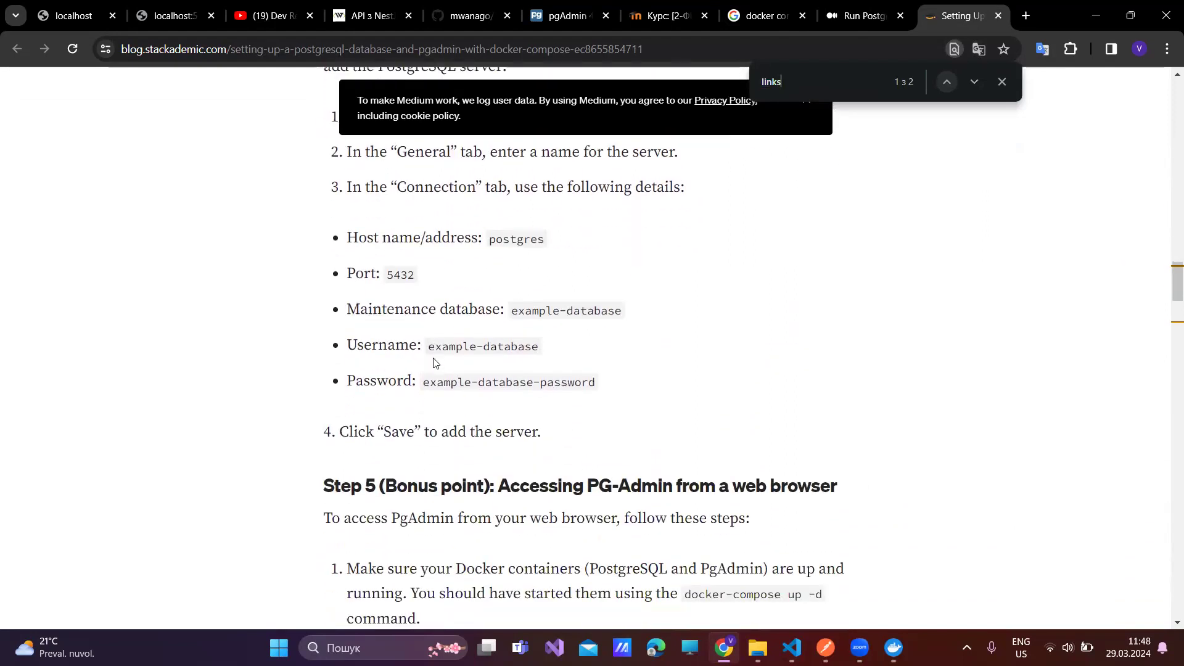
key("Return")
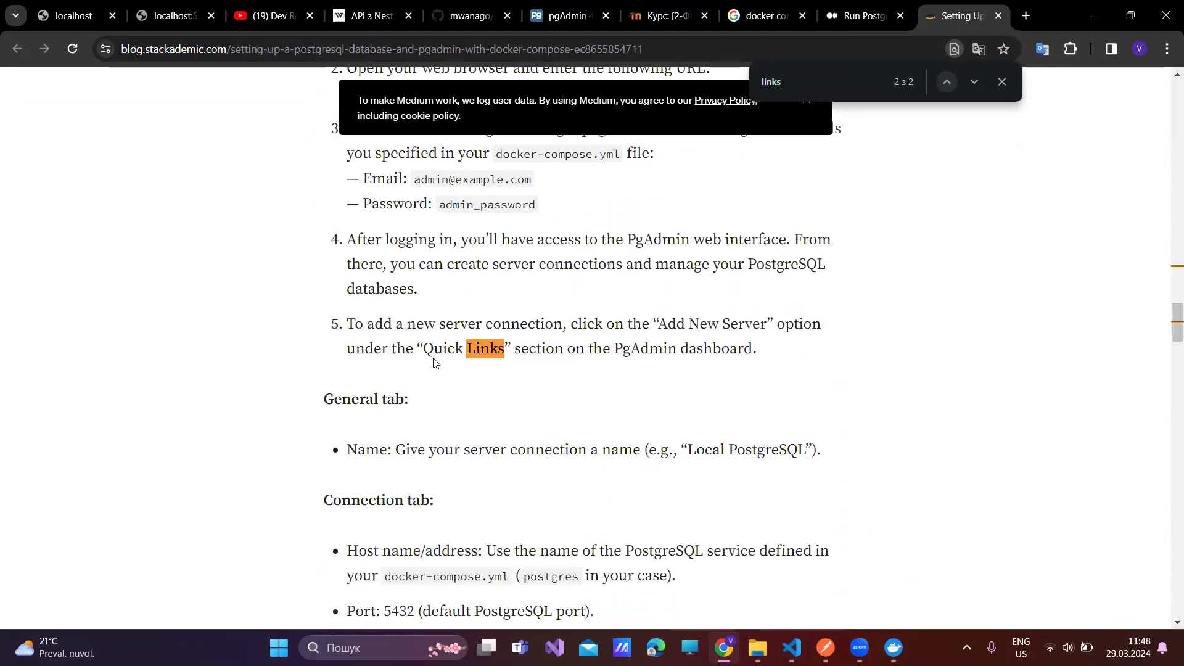
key("Return")
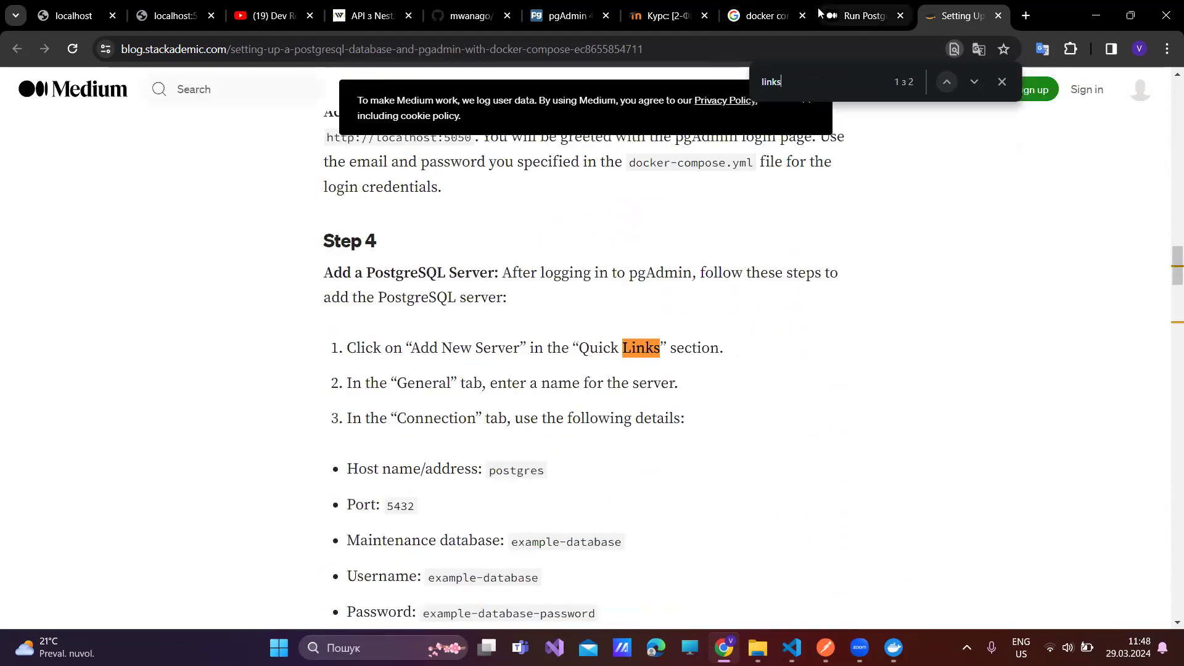
left_click(764, 16)
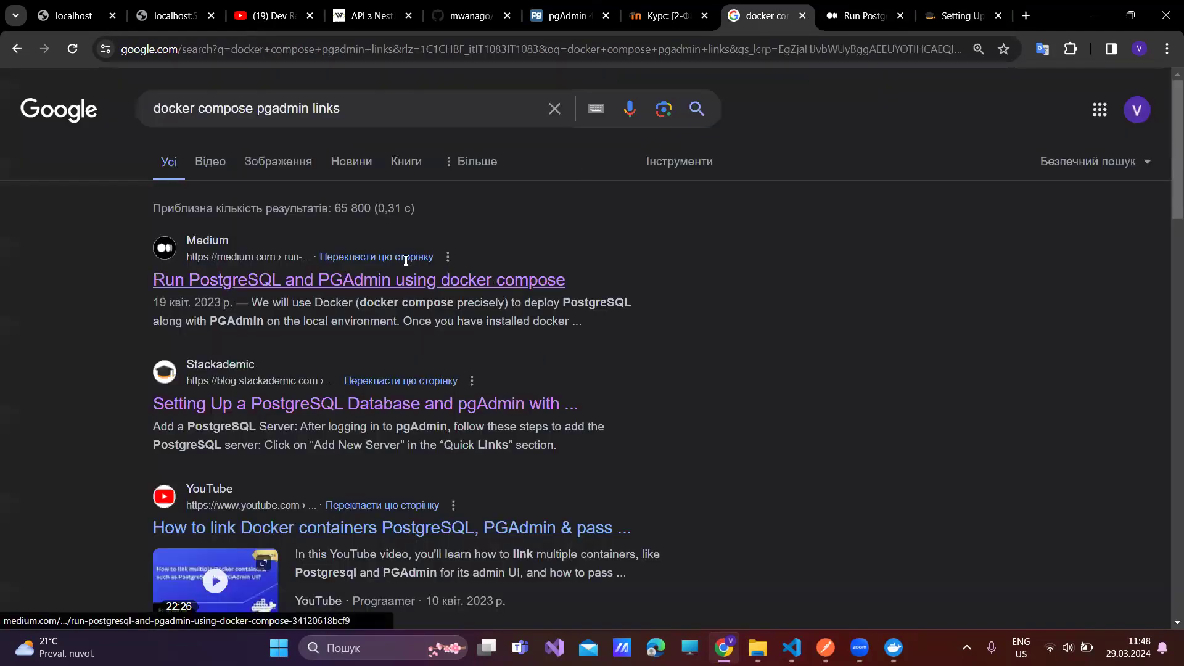
- Open belowthemalt.com's 'Run PostgreSQL and pgAdmin in docker for local development' result in a new tab
scroll(264, 296, "down", 3)
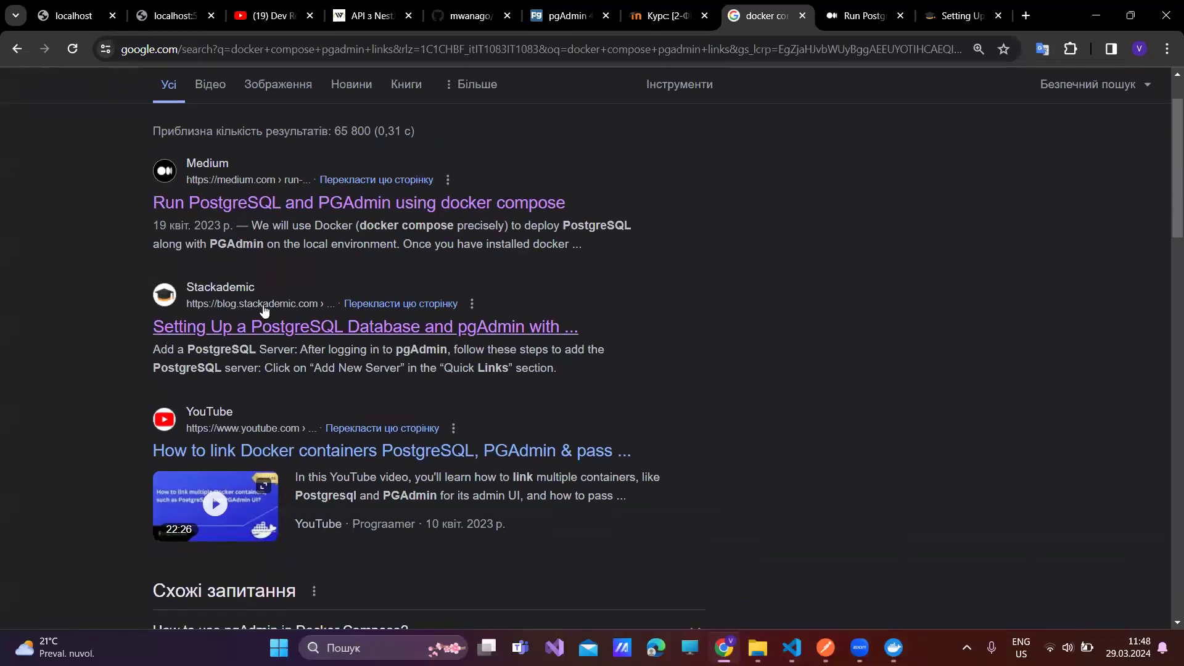
scroll(264, 310, "down", 5)
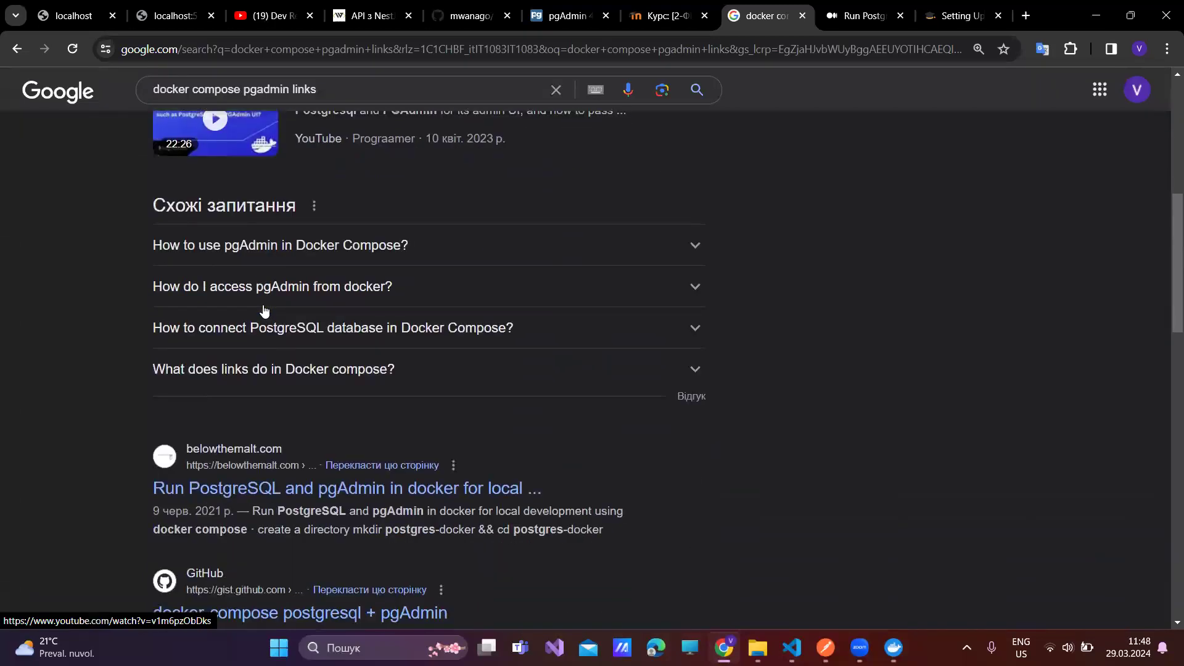
scroll(264, 310, "down", 1)
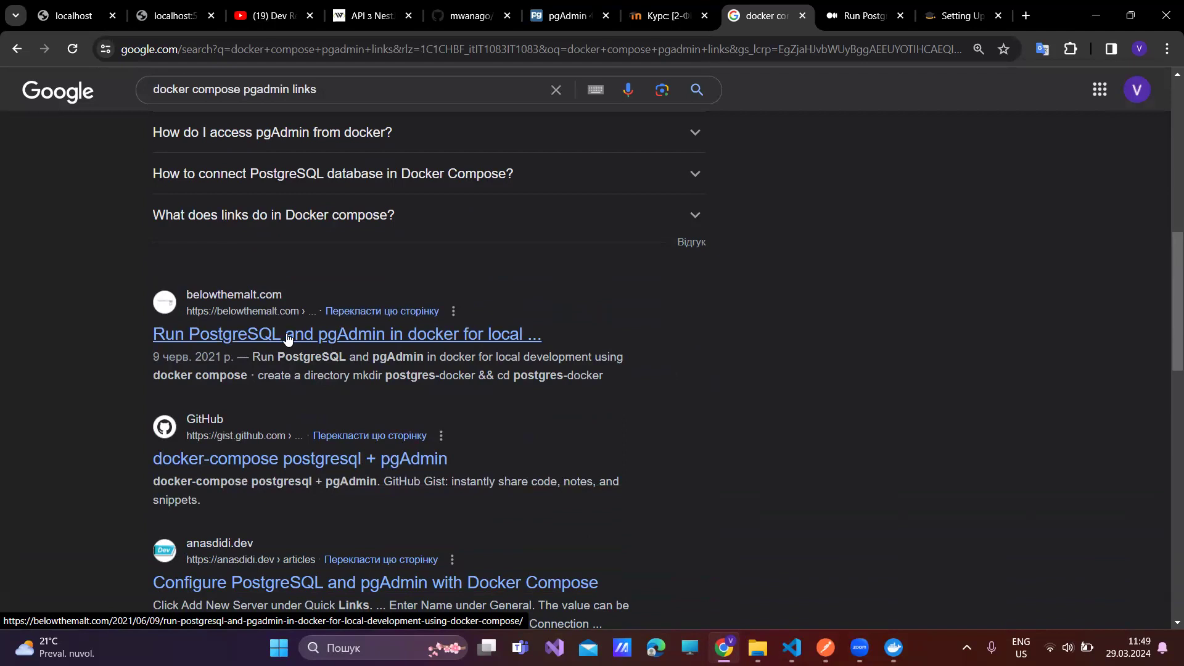
middle_click(288, 338)
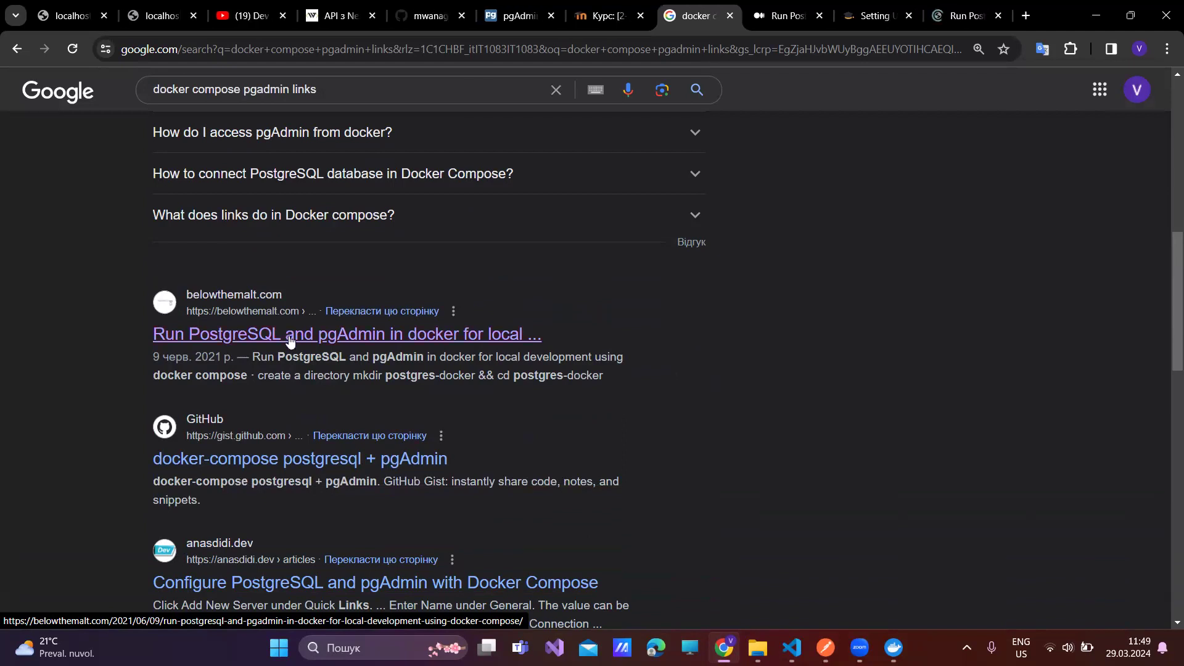
left_click(967, 15)
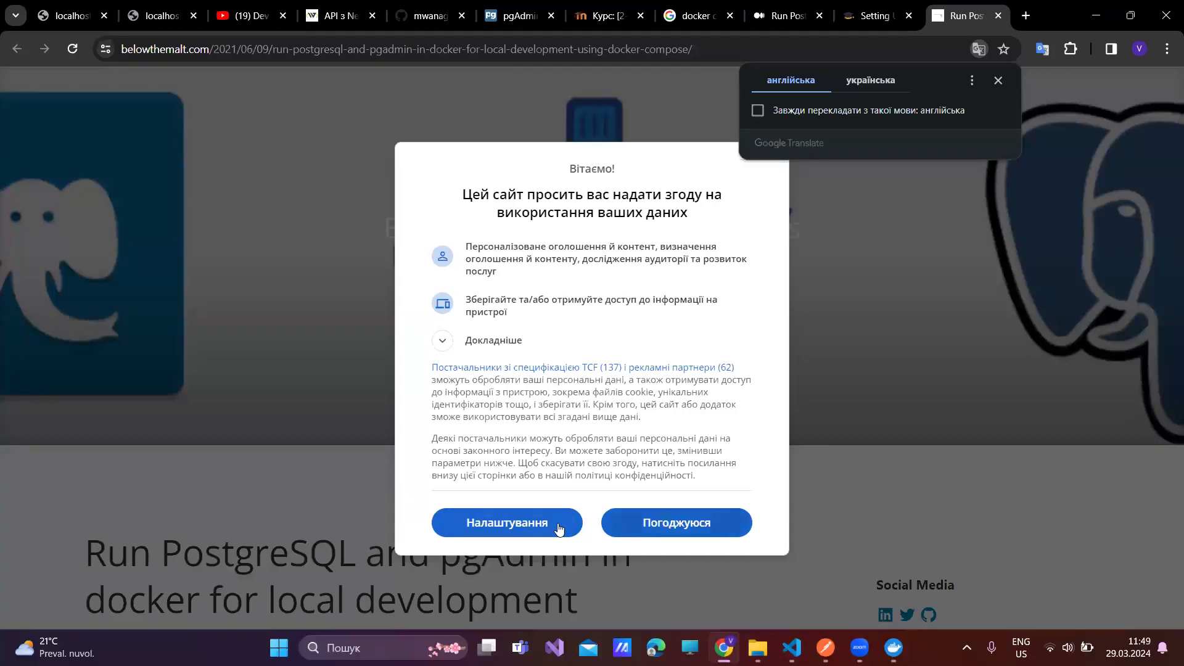
- Accept belowthemalt.com's consent prompt and read its docker-compose.yml with db and pgadmin services
left_click(672, 525)
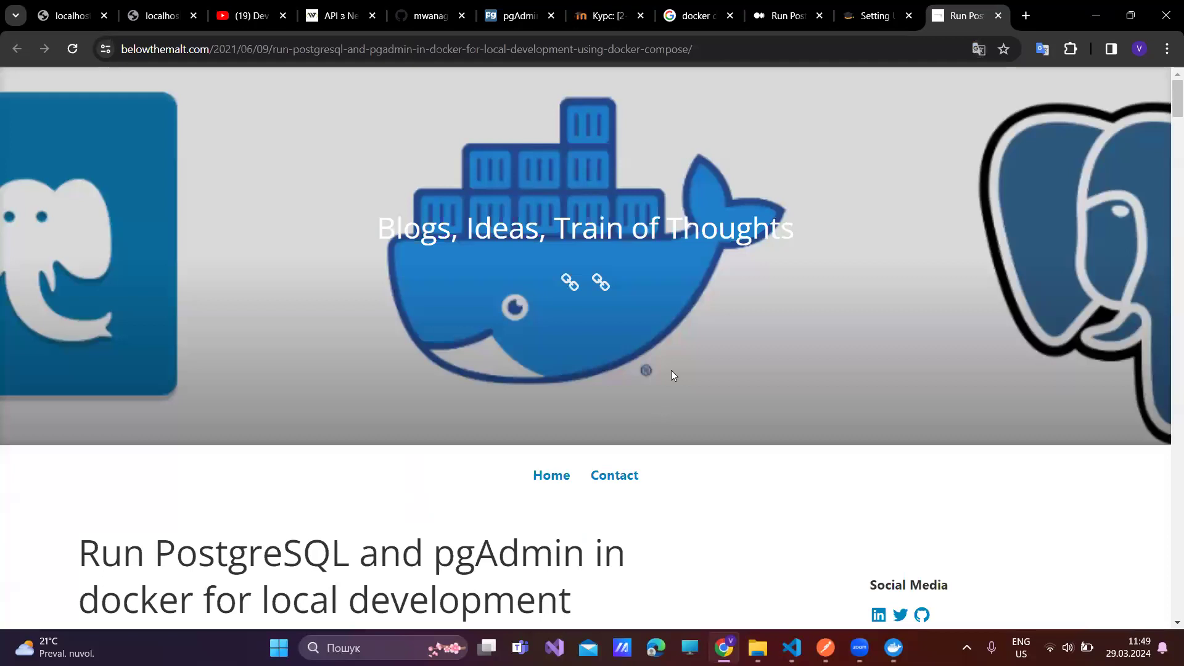
scroll(684, 357, "down", 15)
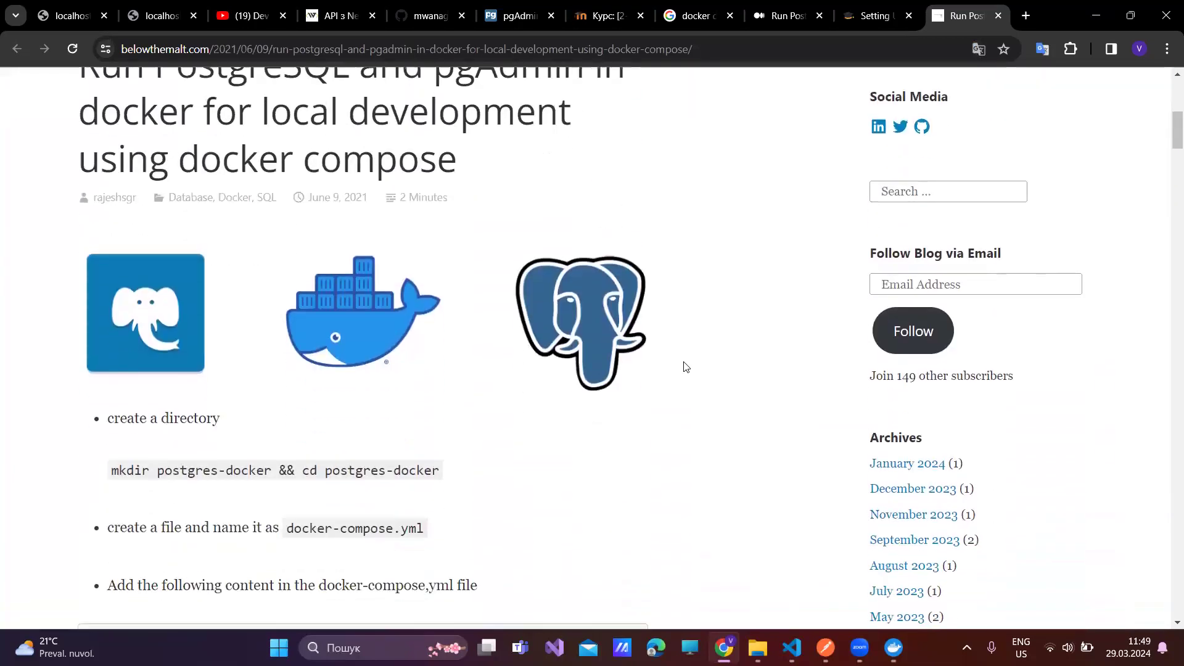
scroll(684, 370, "down", 5)
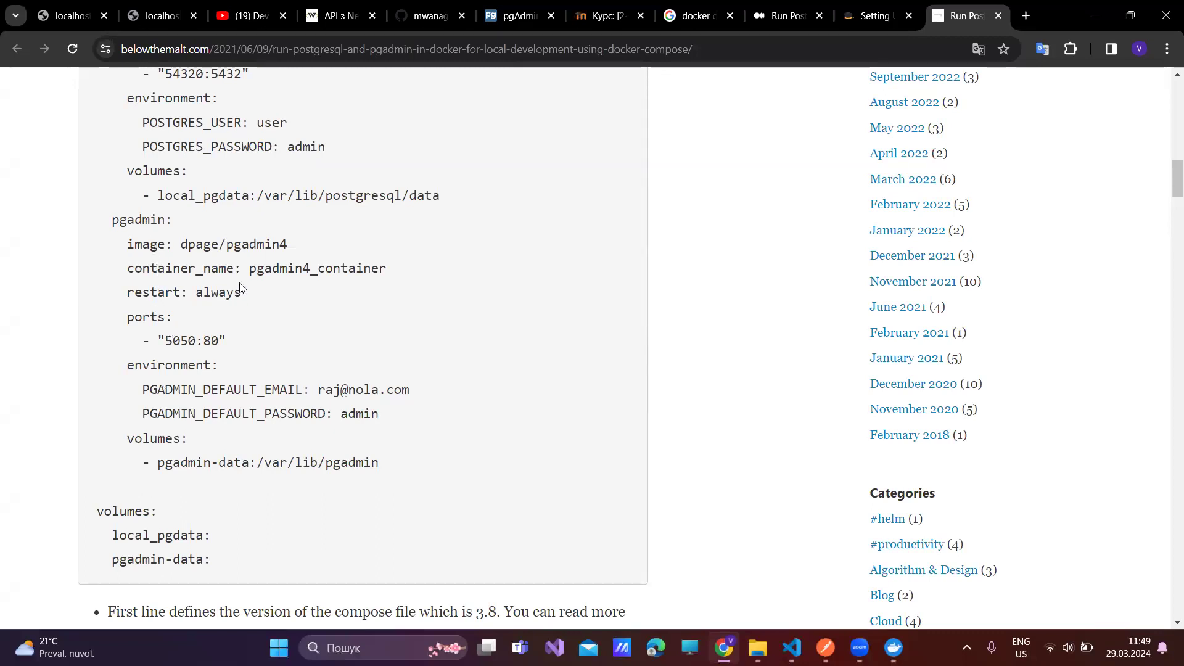
scroll(238, 290, "up", 1)
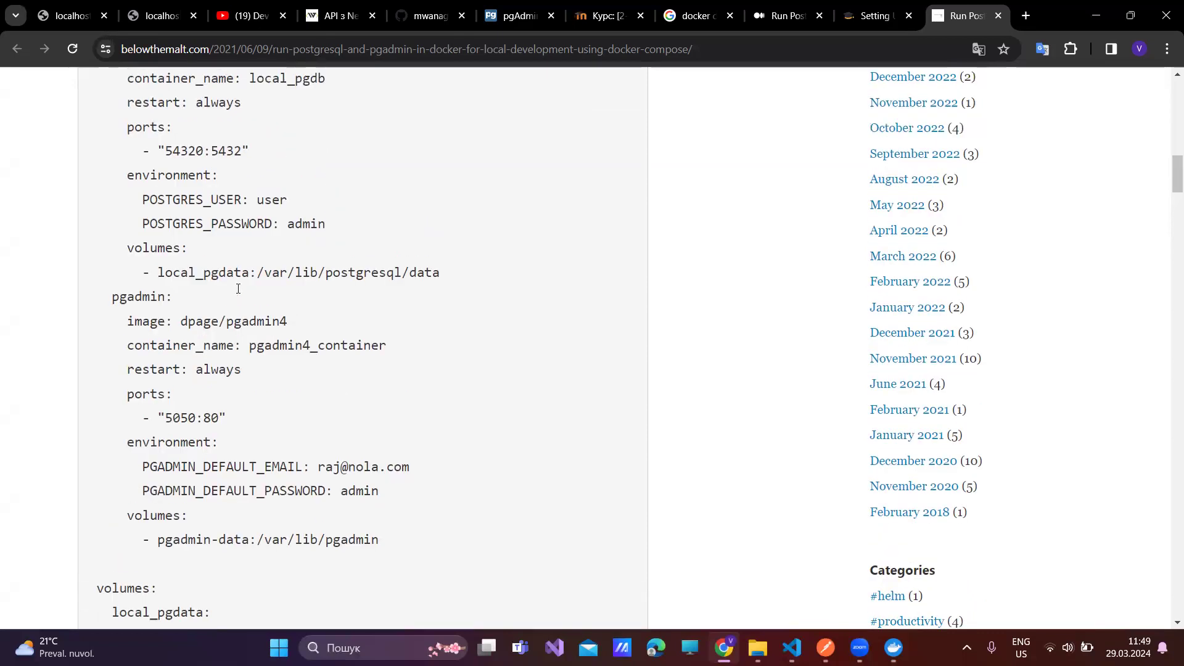
scroll(238, 290, "up", 1)
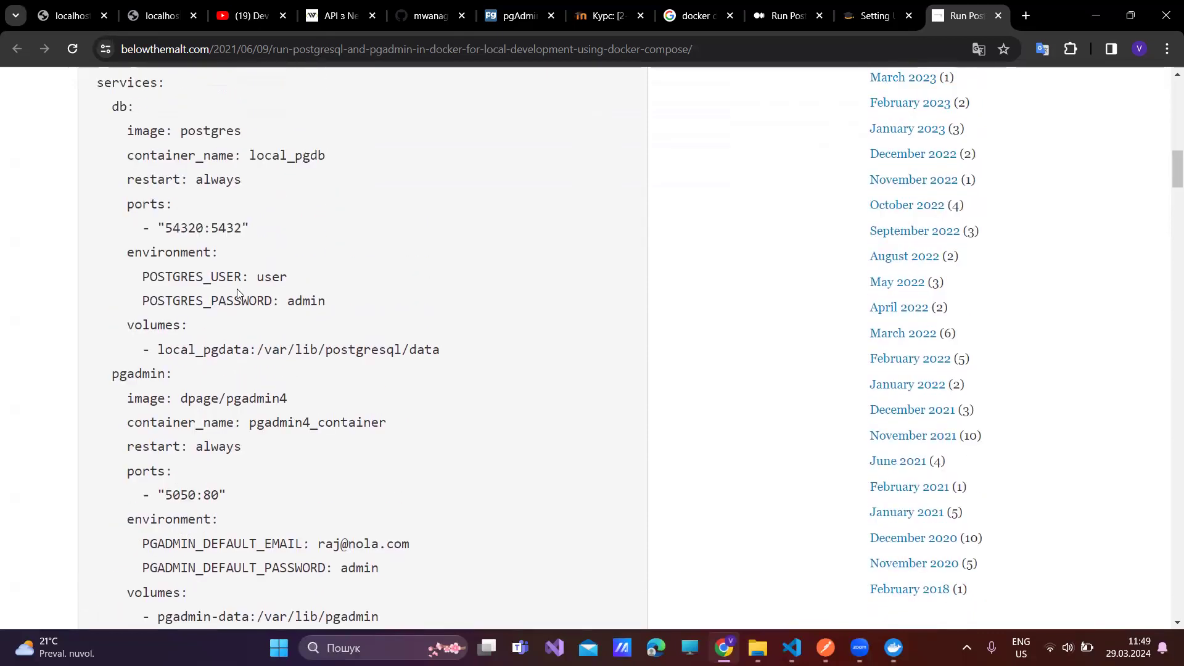
scroll(238, 291, "up", 2)
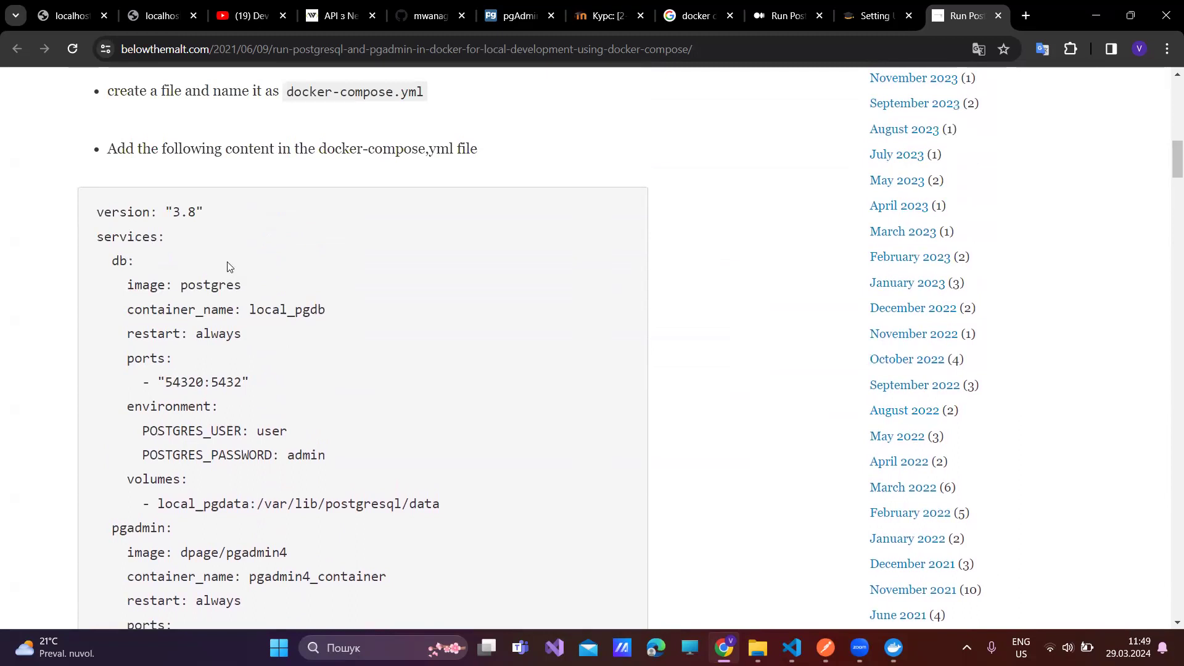
scroll(153, 262, "down", 2)
scroll(153, 265, "down", 8)
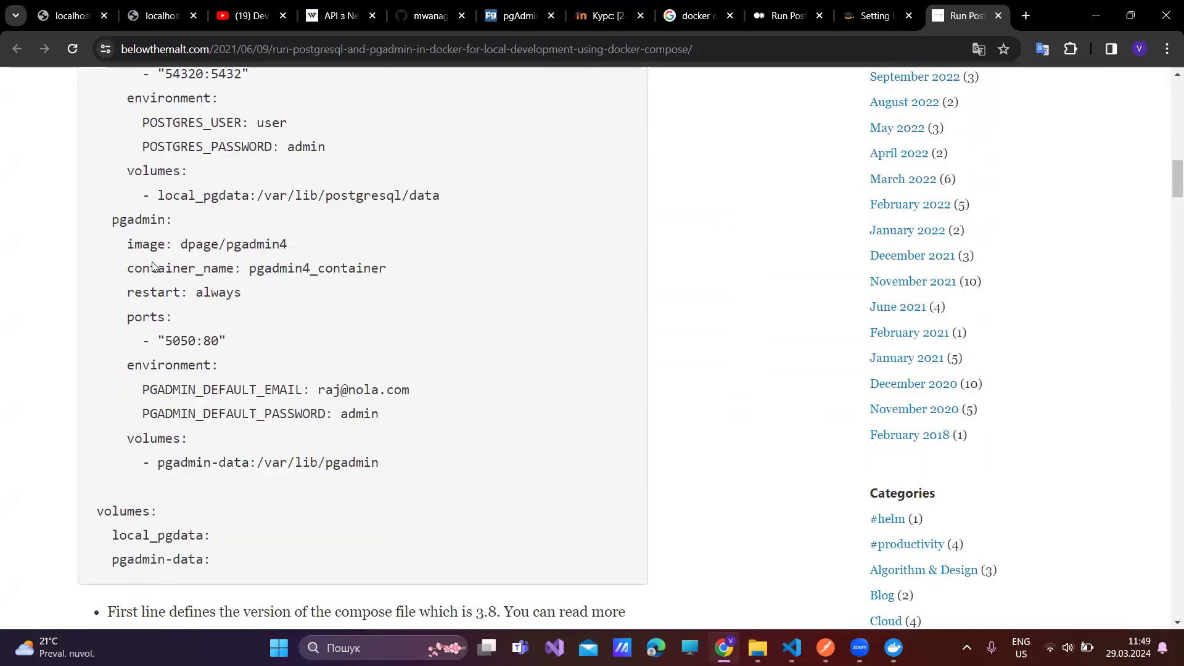
scroll(154, 267, "down", 6)
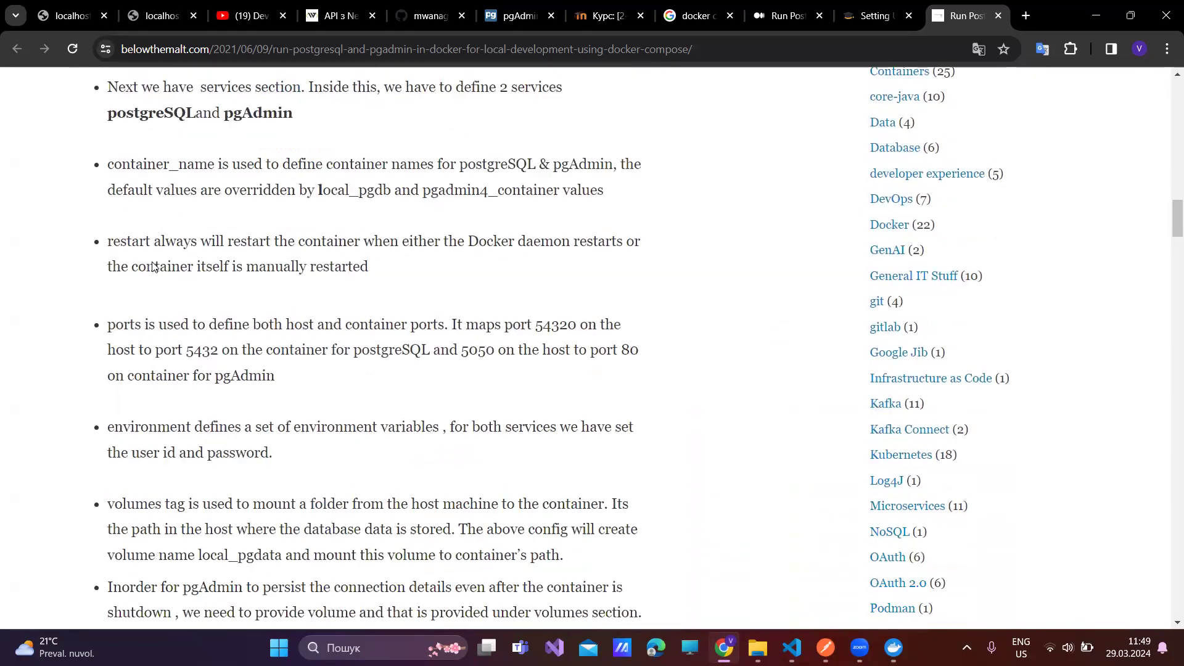
scroll(153, 261, "down", 15)
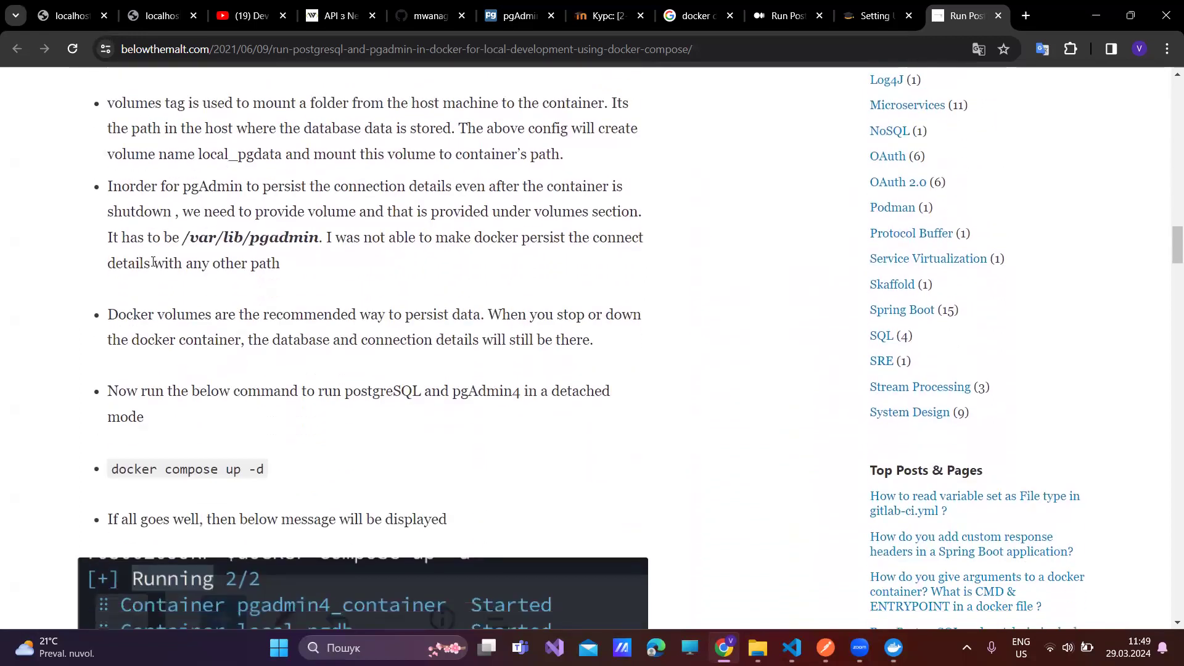
scroll(154, 267, "down", 3)
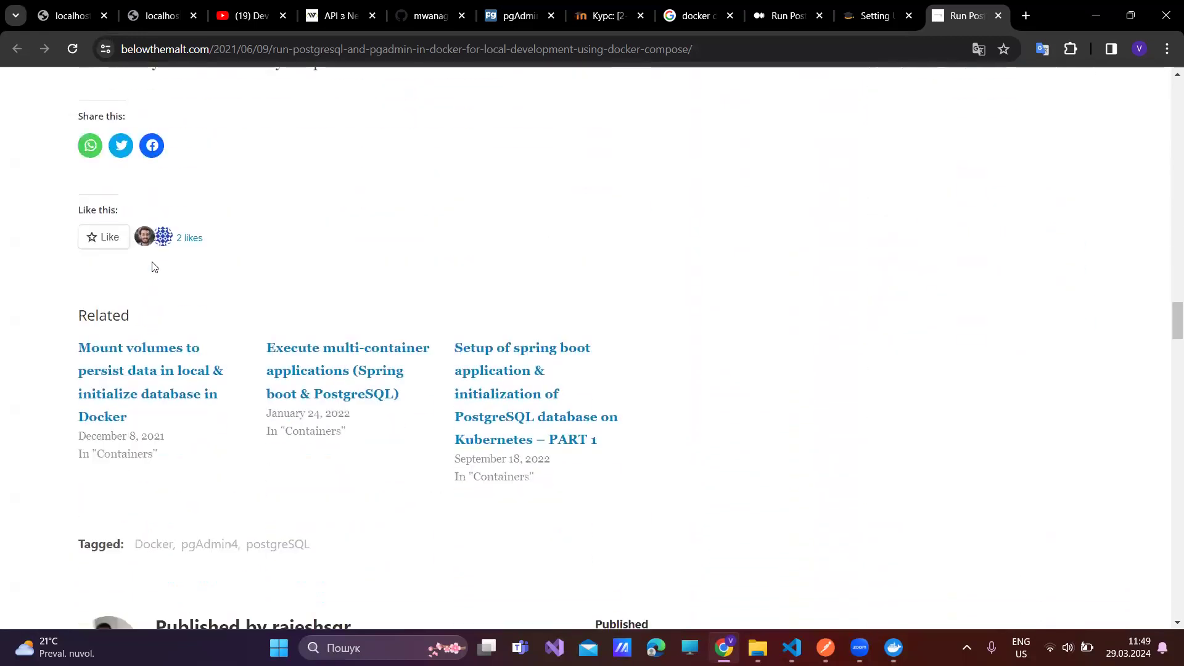
scroll(153, 266, "up", 4)
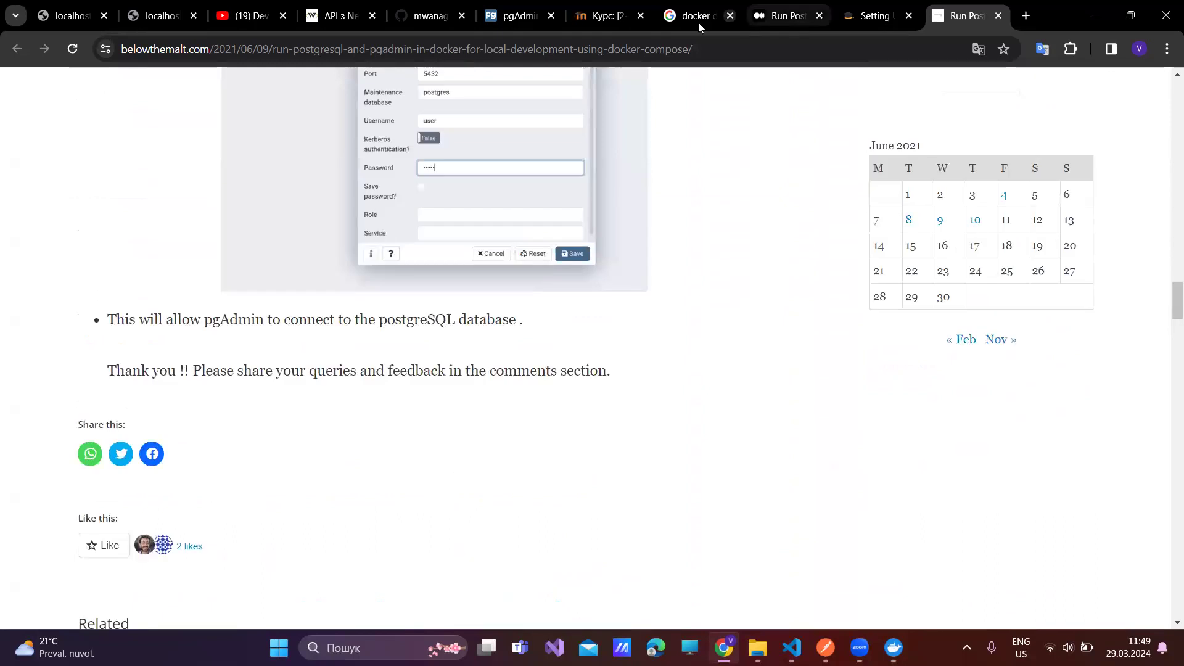
left_click(676, 25)
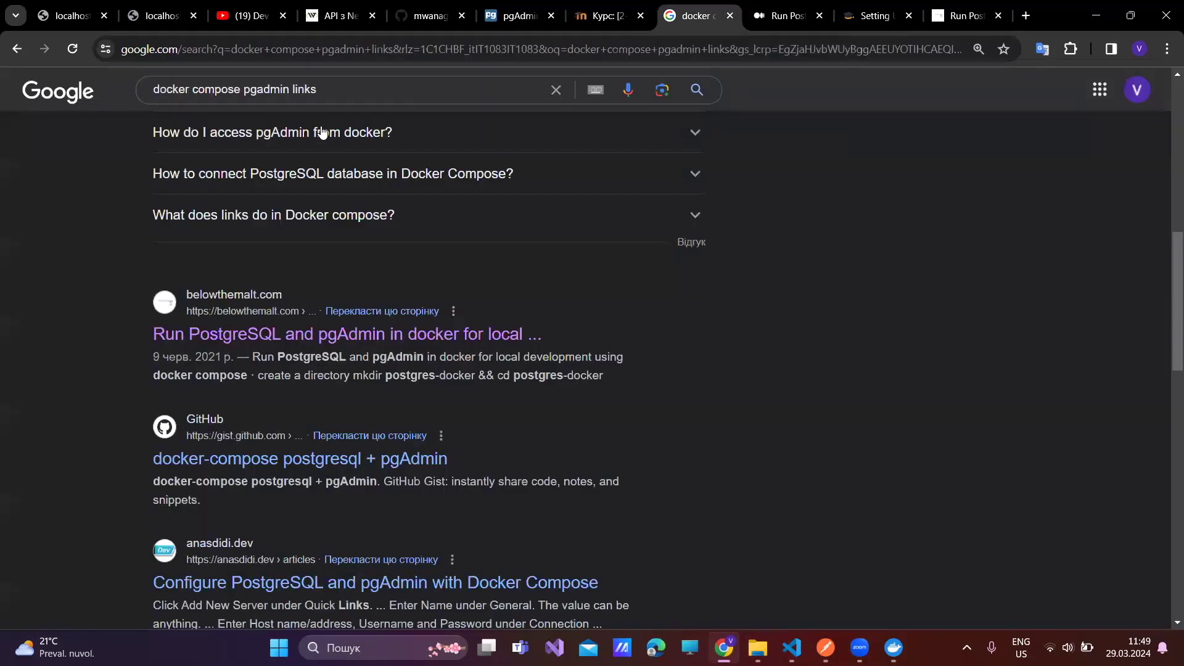
- Change the Google query to 'docker compose links example' and run it
left_click(245, 87)
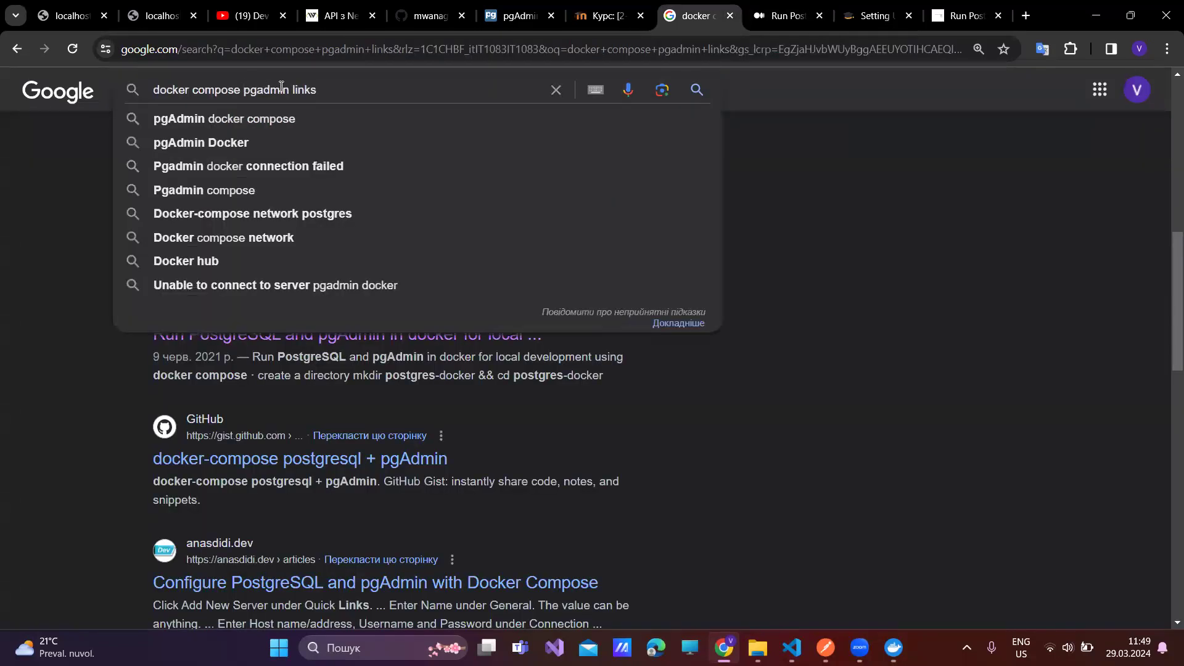
key("shift+End")
key("BackSpace")
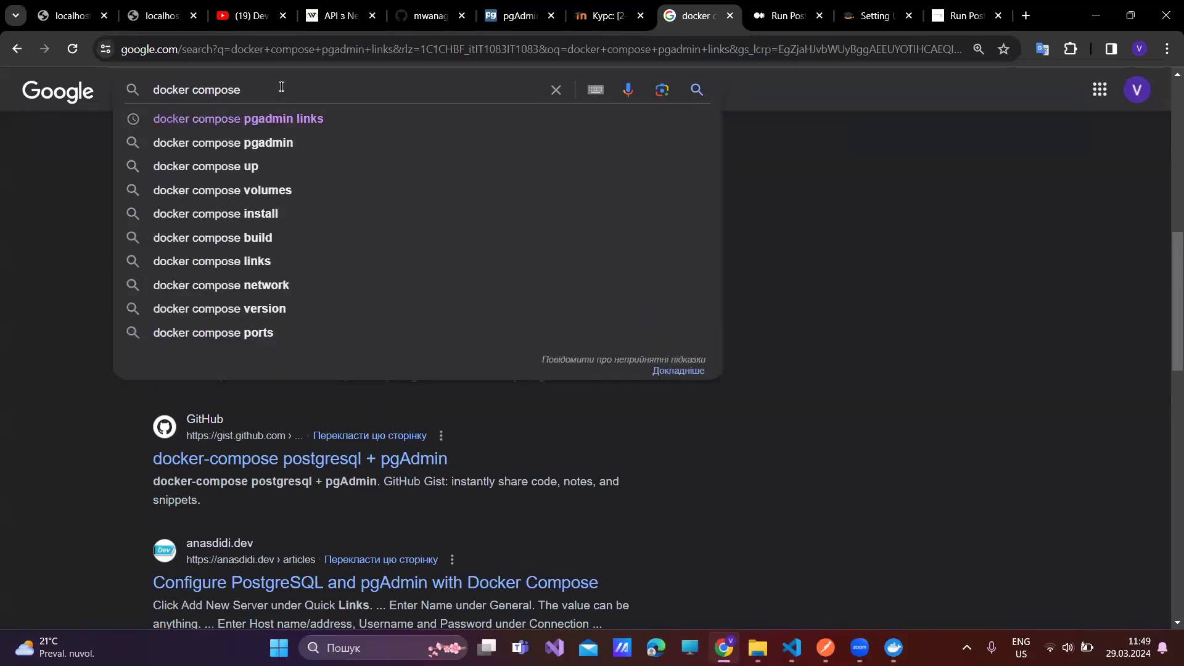
type("li")
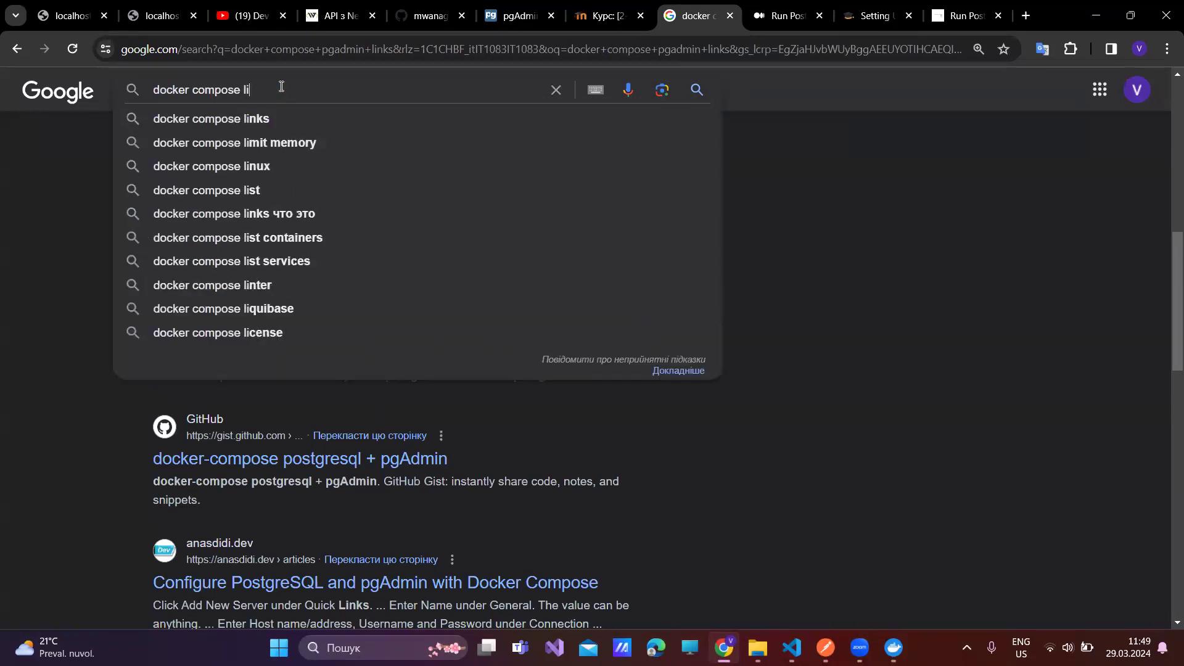
key("Down")
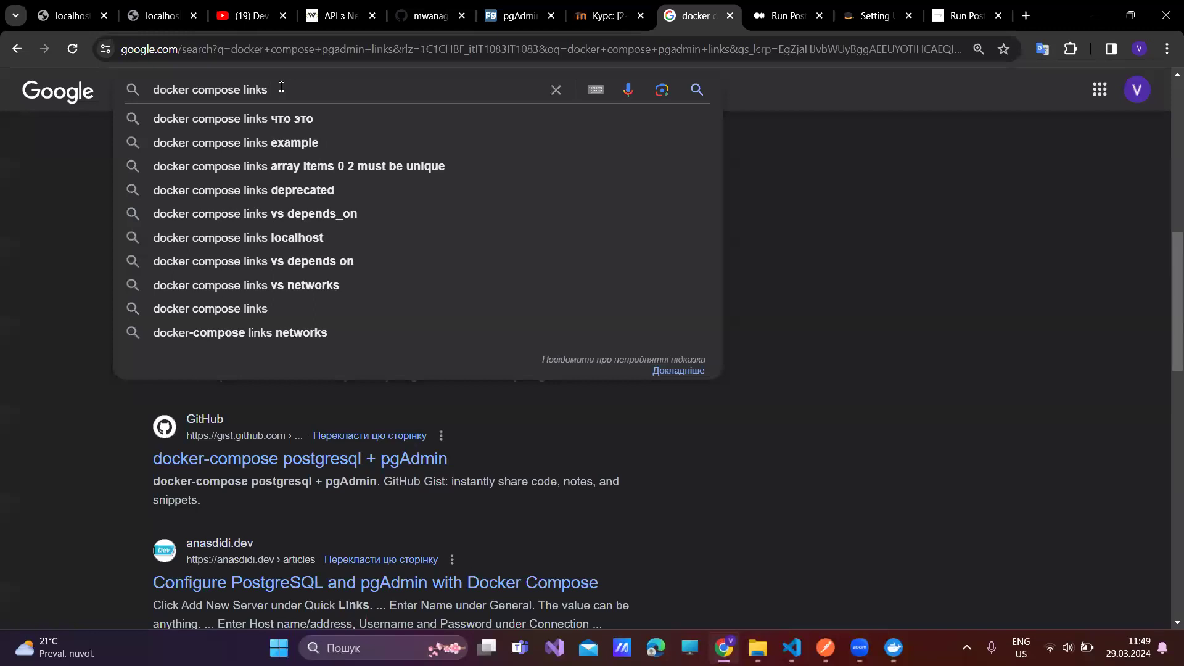
key("Down")
key("Down")
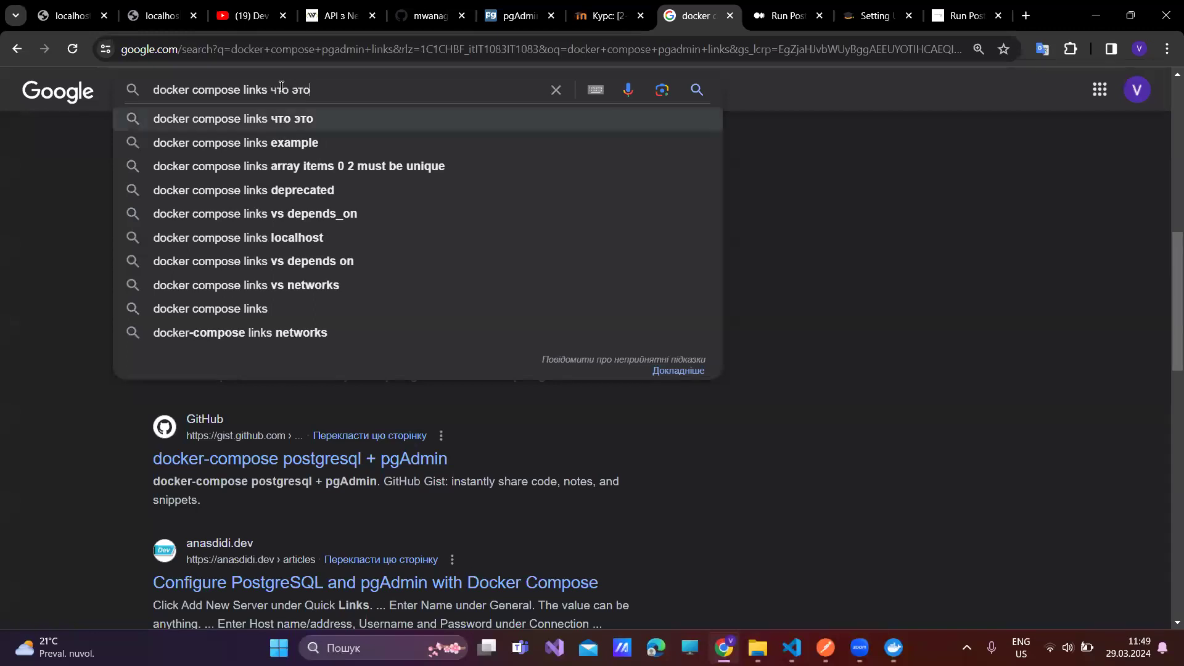
key("Return")
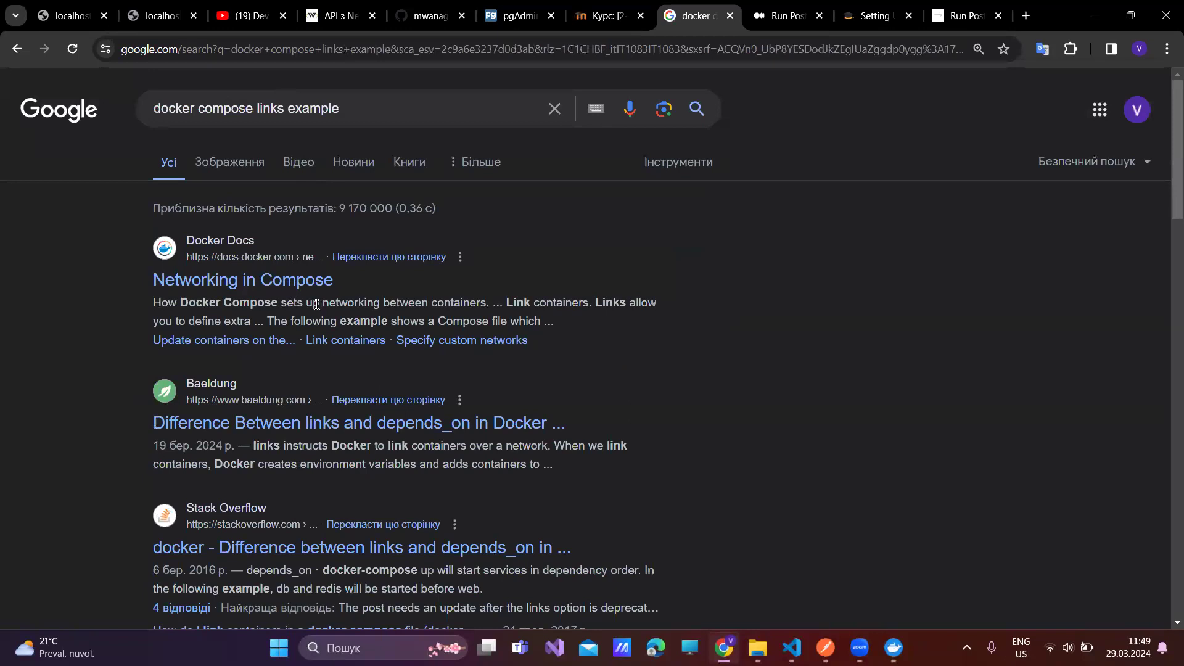
- Open the Docker Docs Networking in Compose and Baeldung links vs depends_on results in new tabs
middle_click(310, 282)
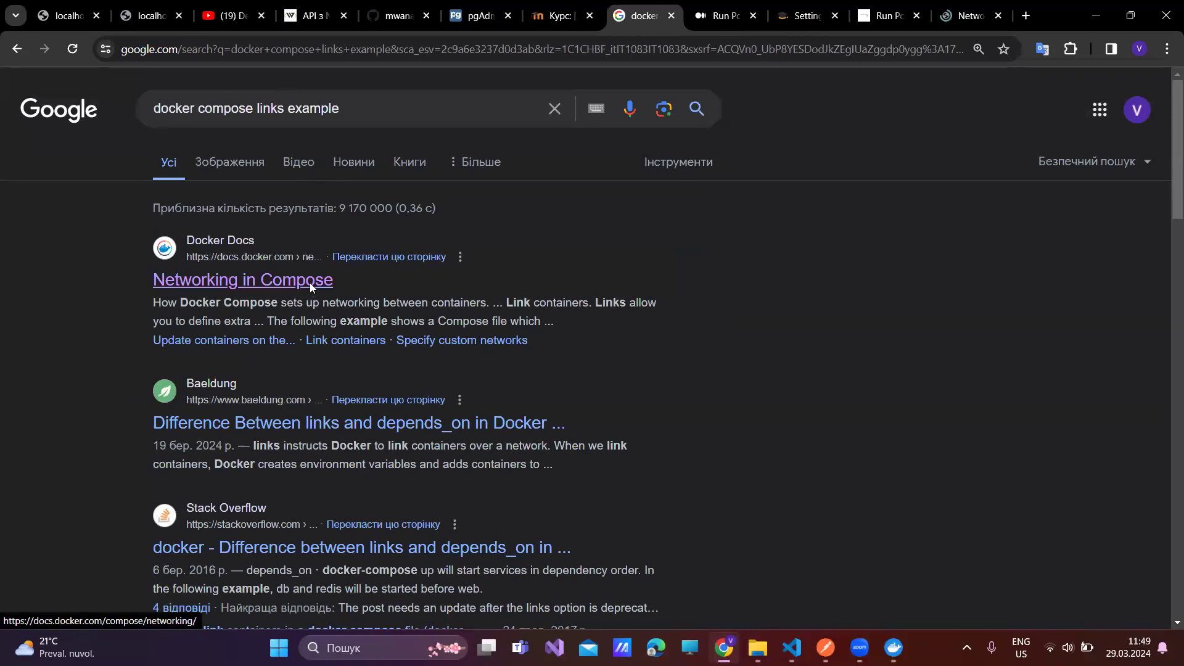
middle_click(296, 424)
middle_click(295, 424)
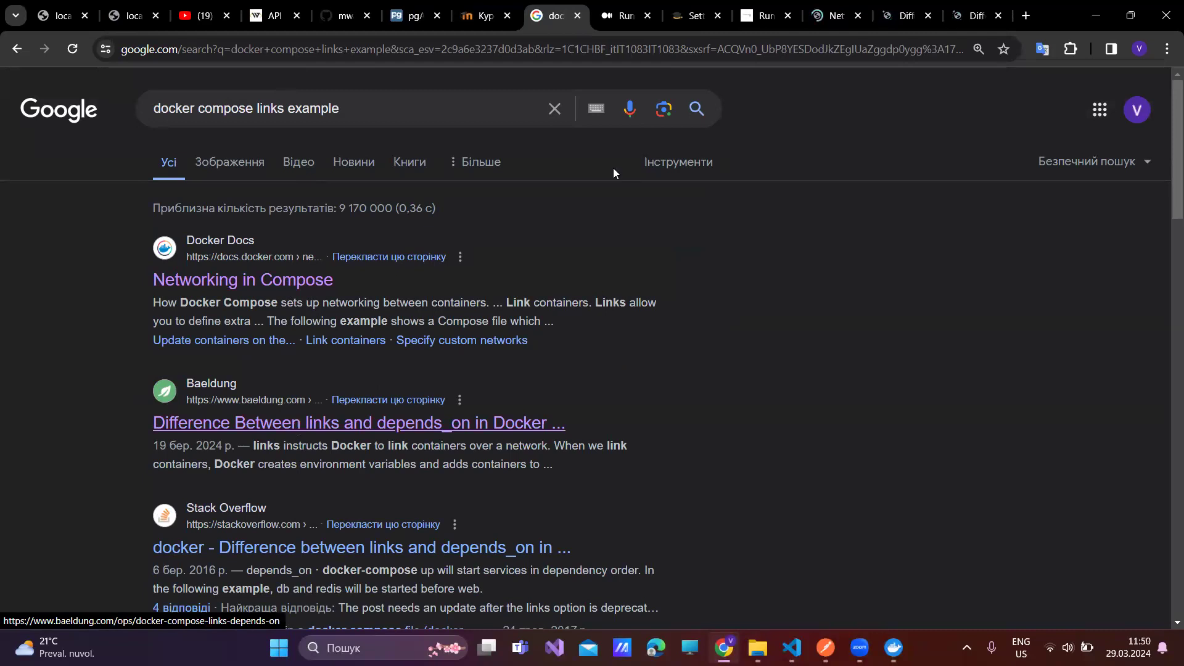
left_click(826, 19)
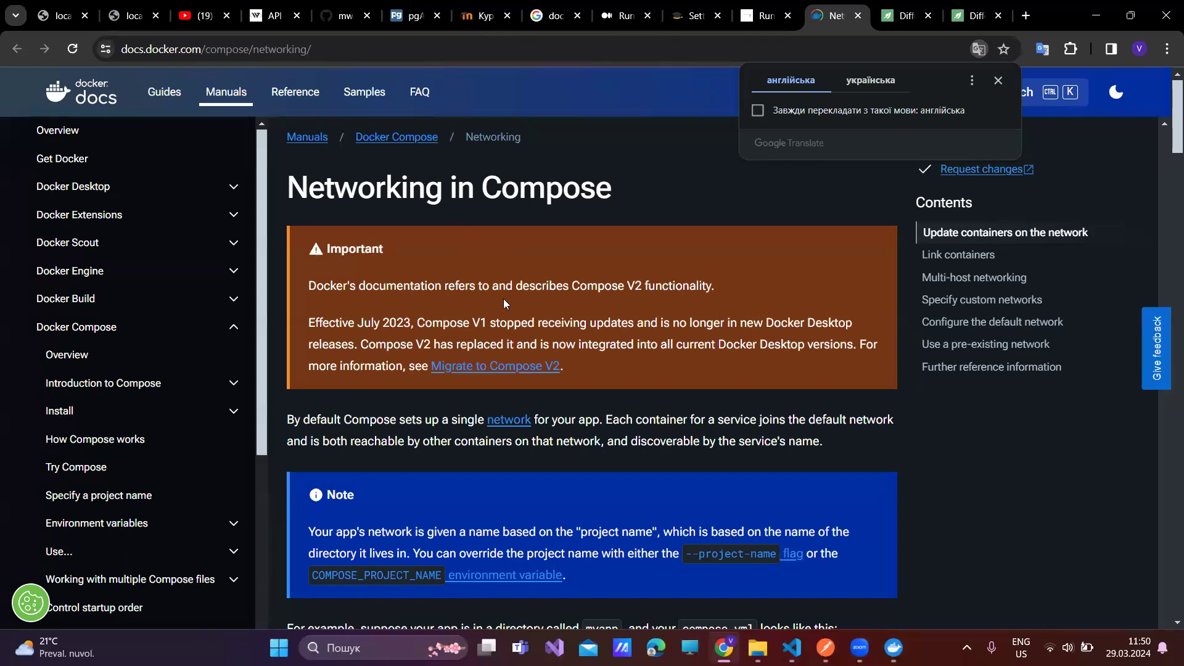
- Scroll Networking in Compose to the Link containers example, highlighting web and the image: postgres line
scroll(503, 299, "down", 6)
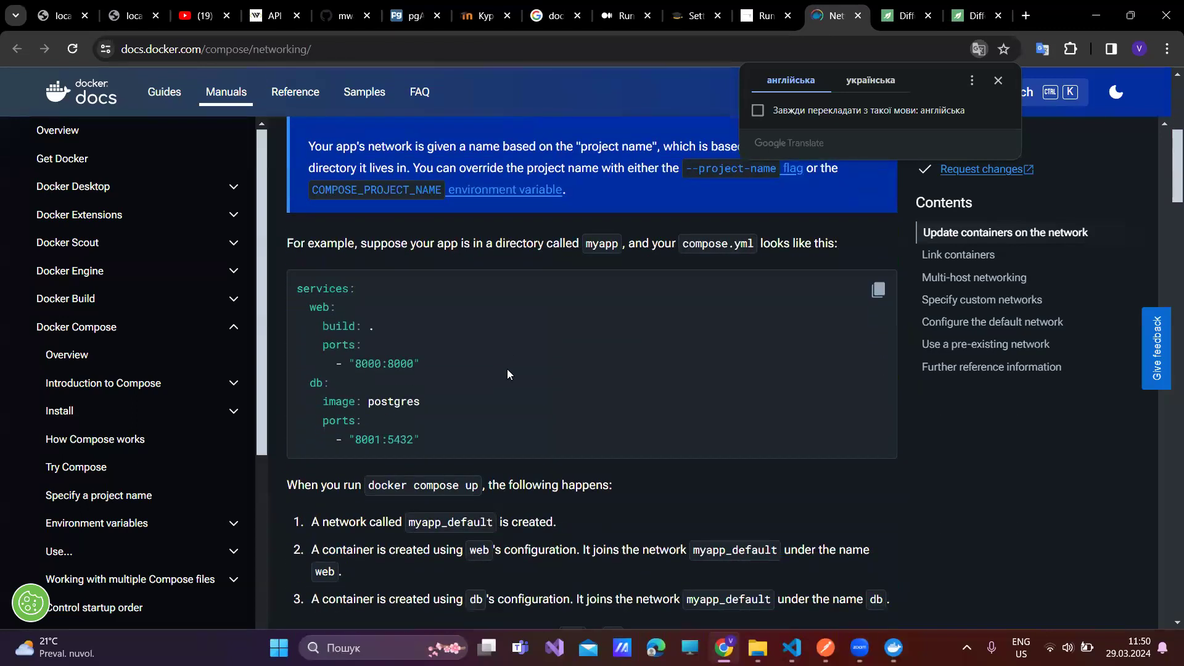
double_click(319, 306)
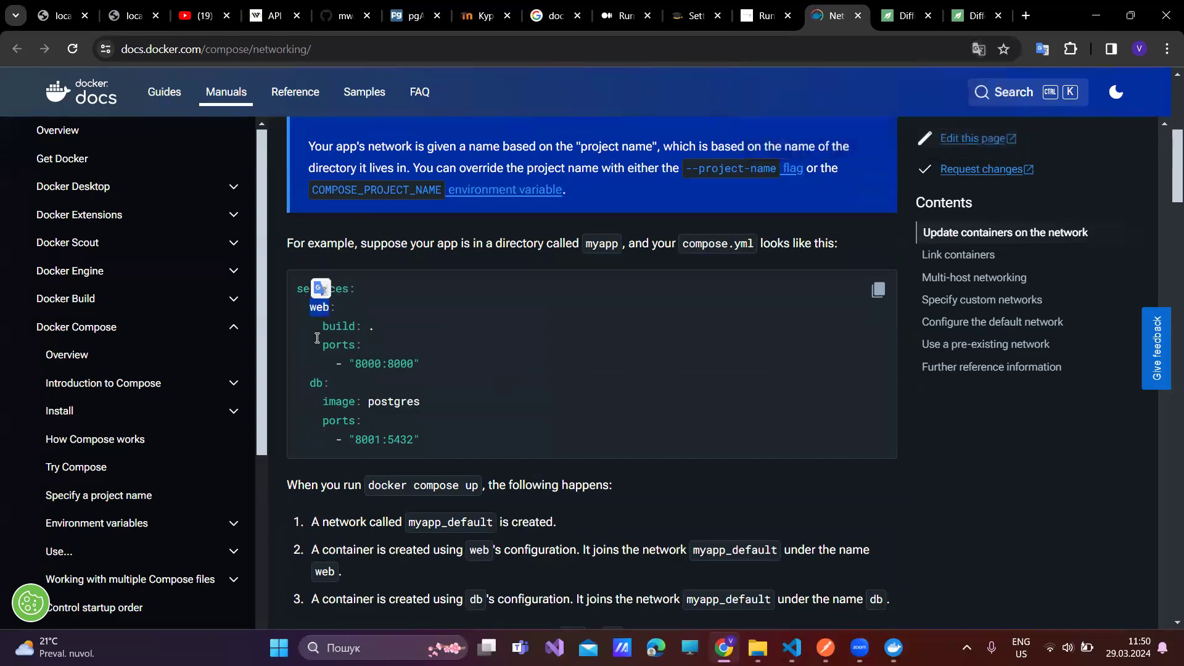
left_click(383, 333)
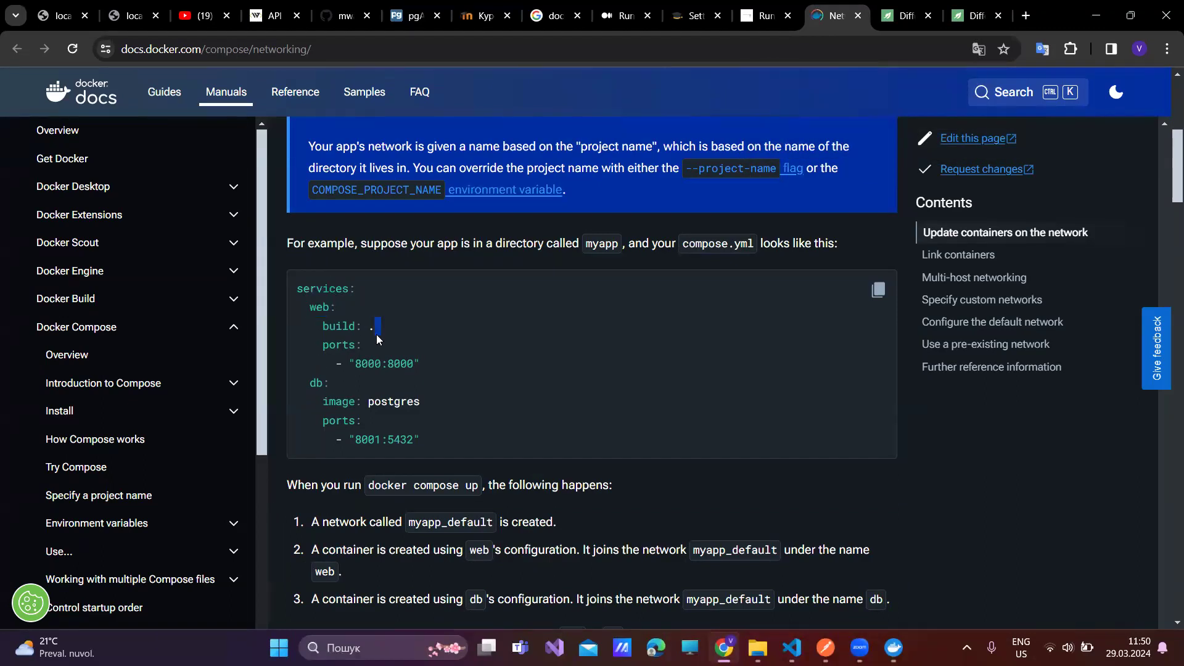
triple_click(374, 401)
scroll(374, 400, "down", 8)
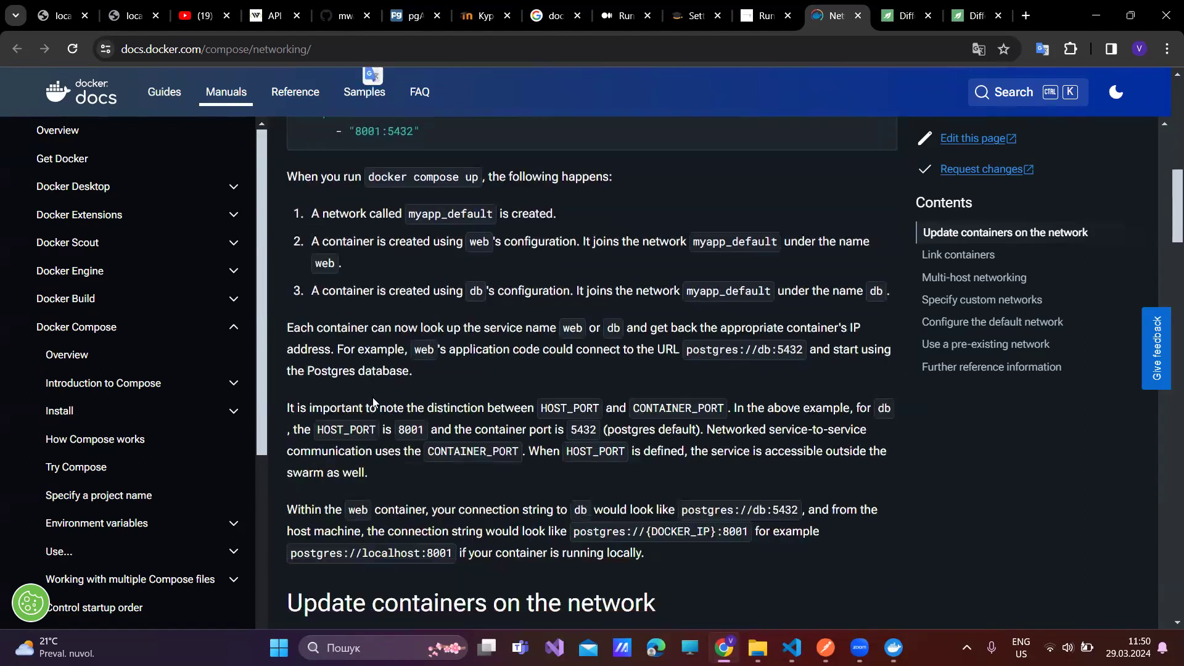
scroll(374, 401, "down", 3)
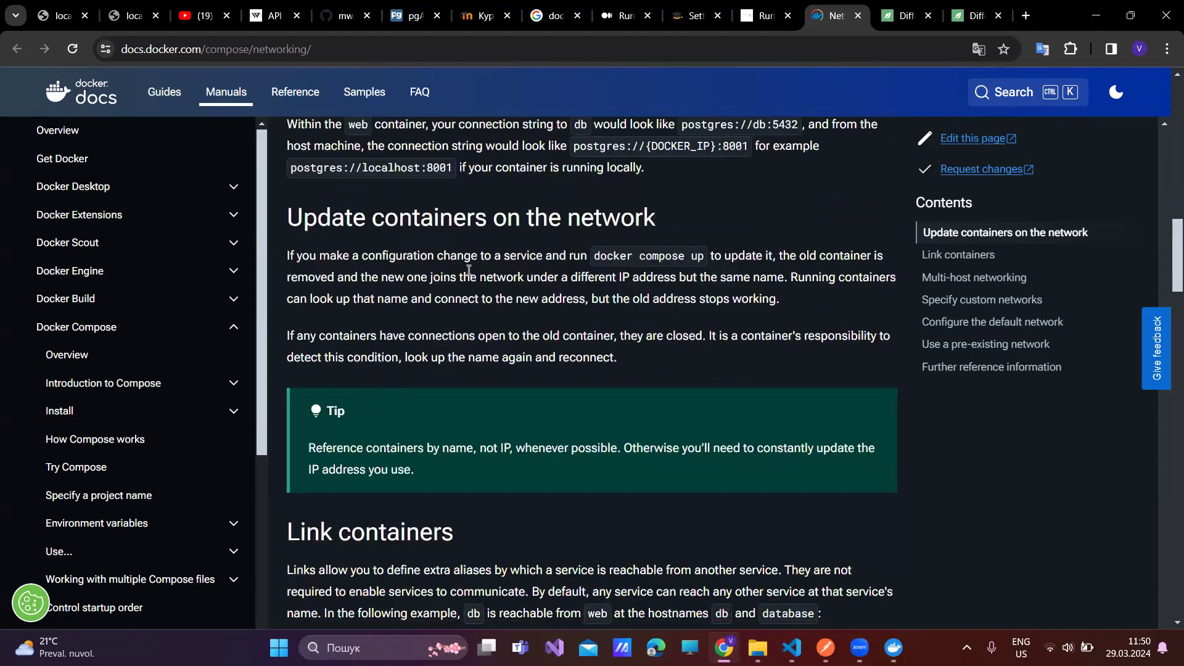
scroll(469, 271, "down", 3)
scroll(468, 274, "down", 1)
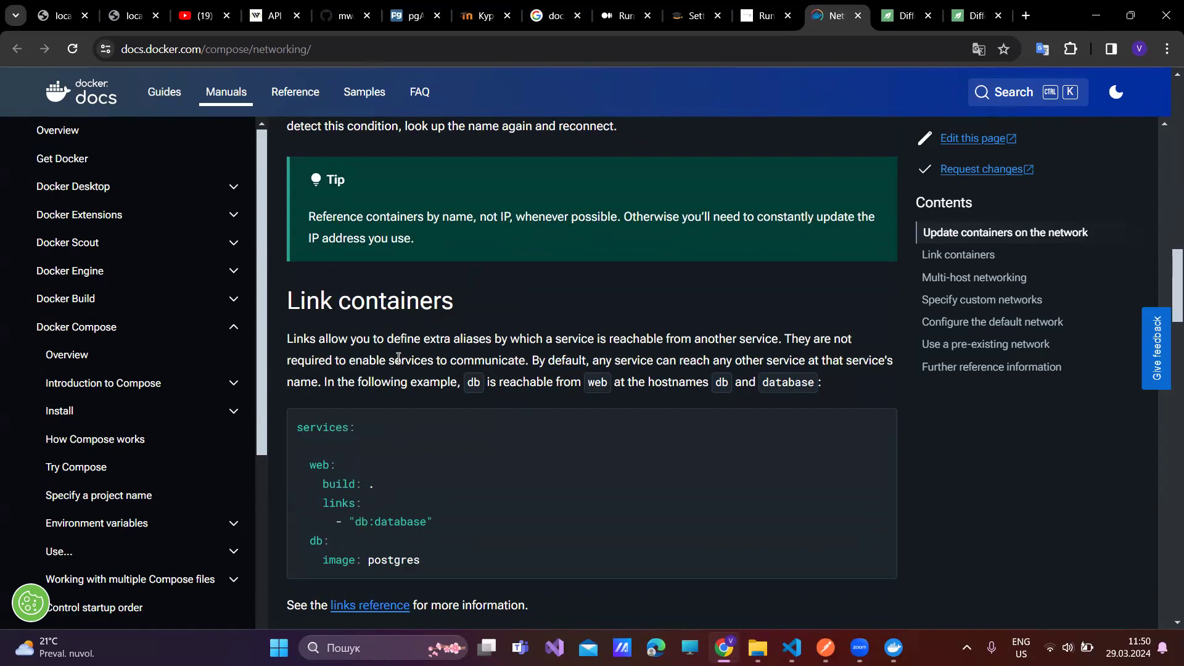
- Translate the Docker Docs page into Ukrainian via Chrome's context menu
right_click(398, 357)
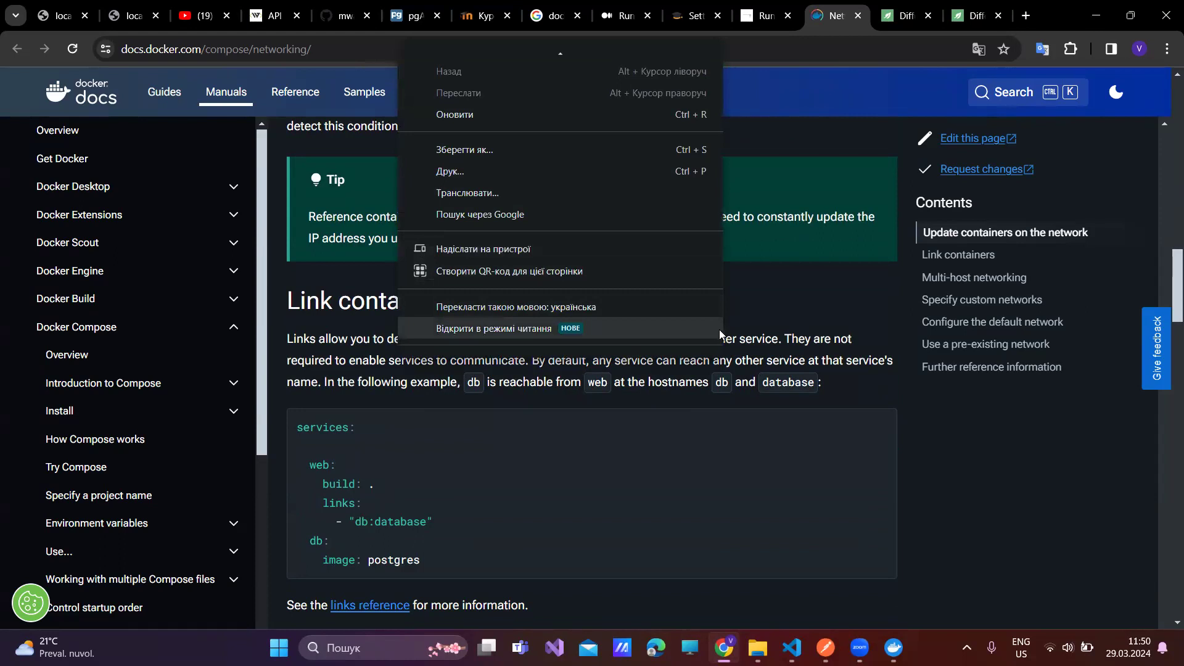
right_click(761, 308)
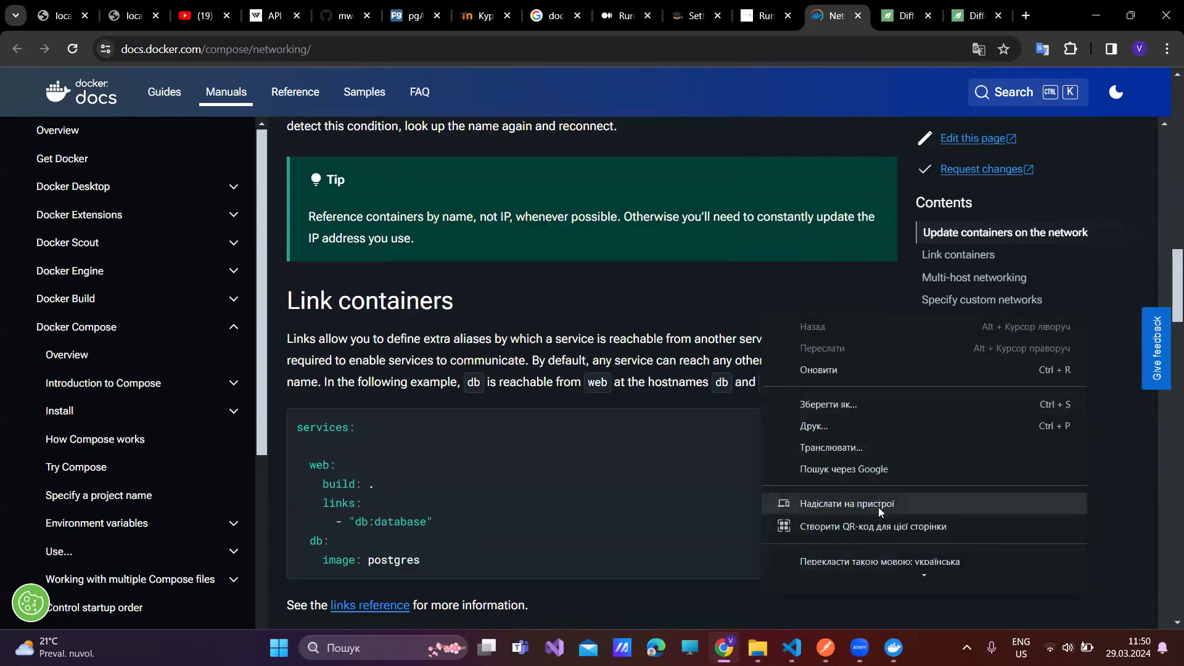
scroll(886, 560, "up", 1)
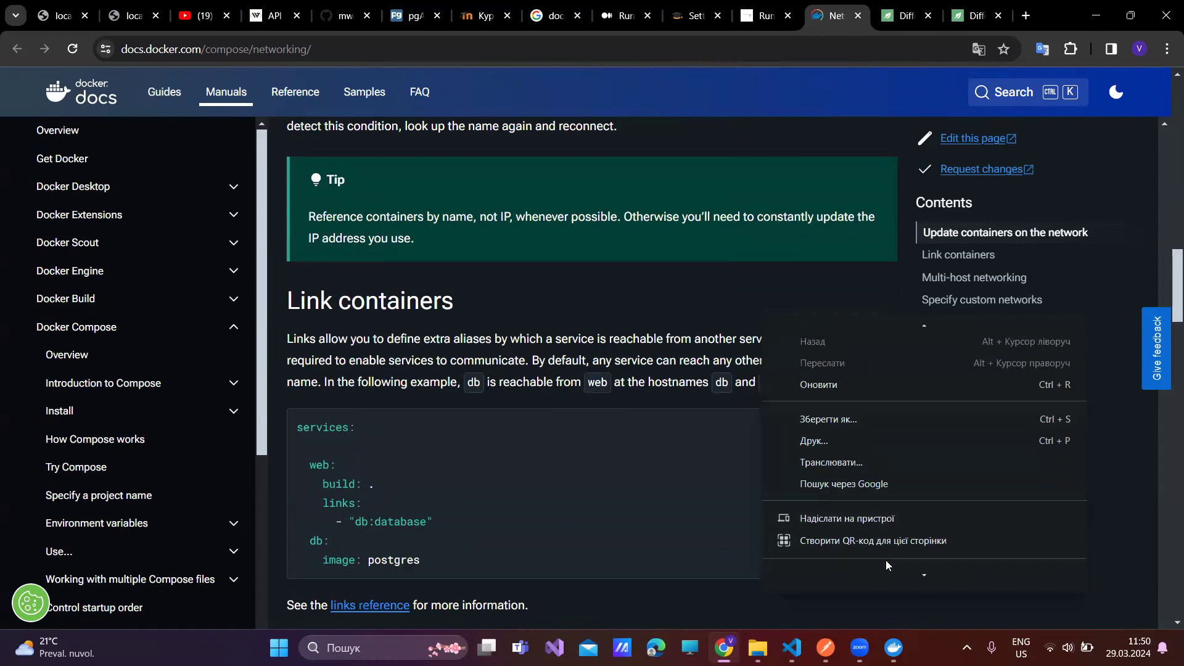
key("Escape")
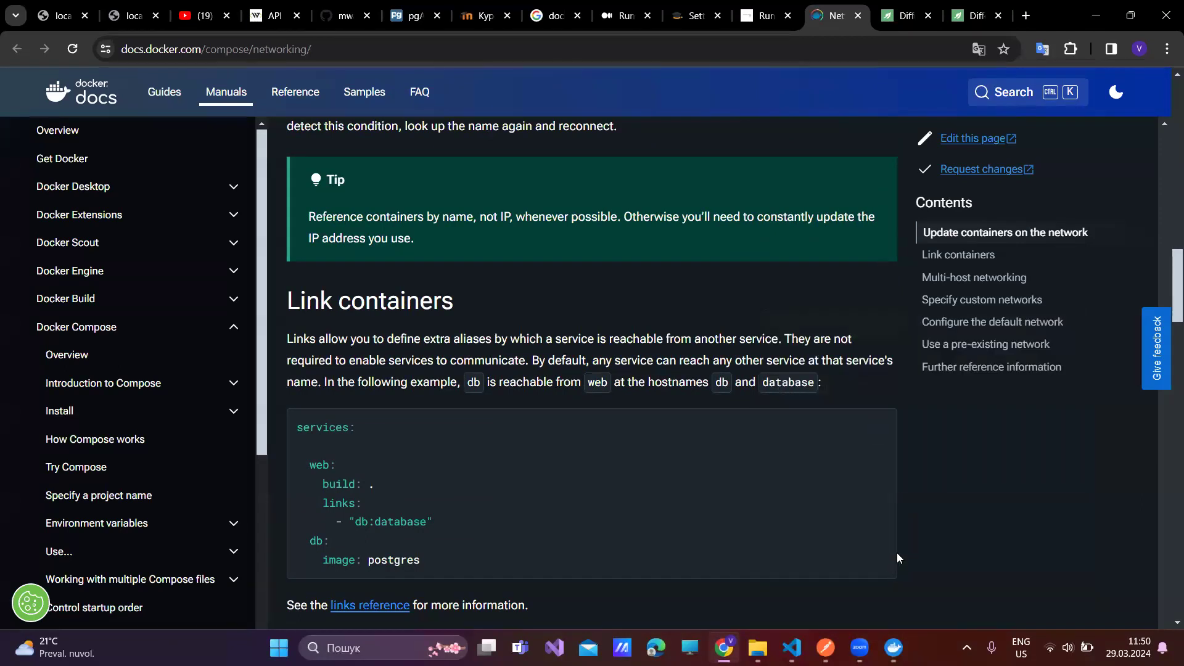
right_click(676, 309)
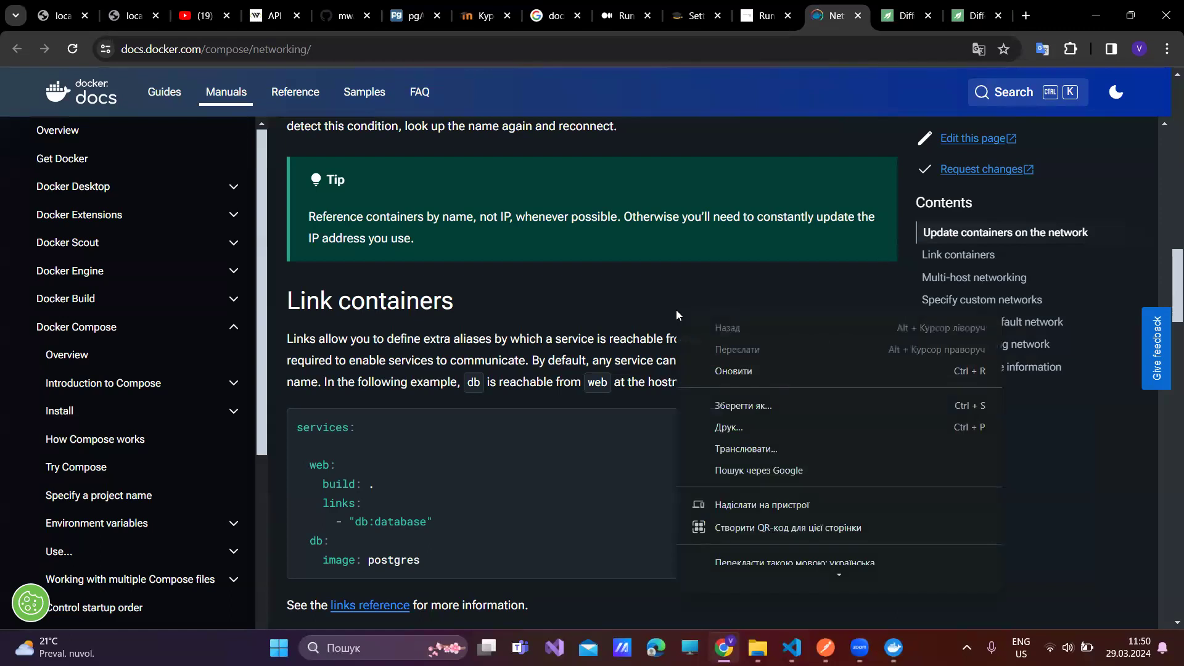
scroll(780, 555, "down", 2)
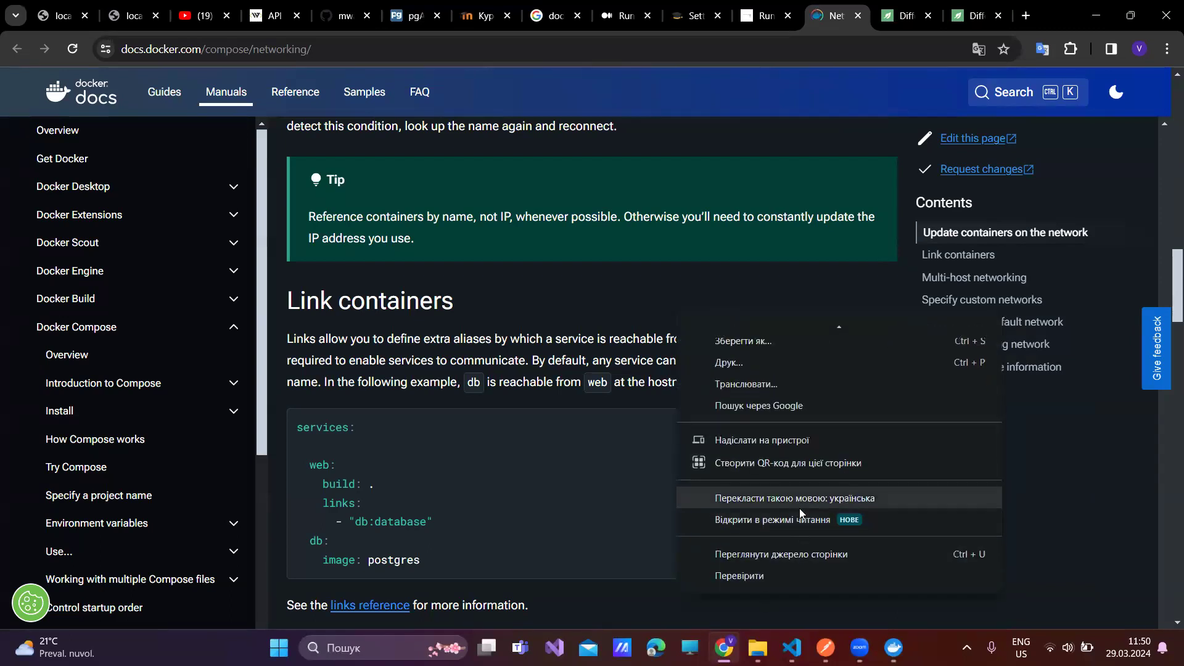
left_click(799, 500)
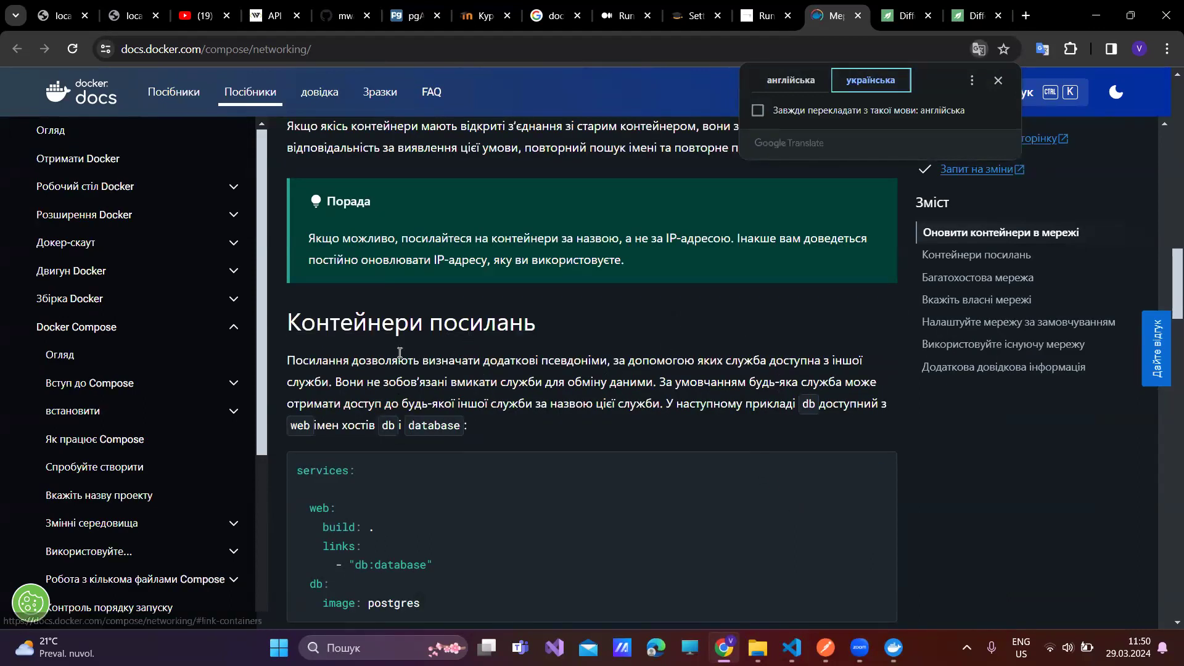
- Highlight part of the links line in the translated db:database example
left_click_drag(363, 551, 337, 548)
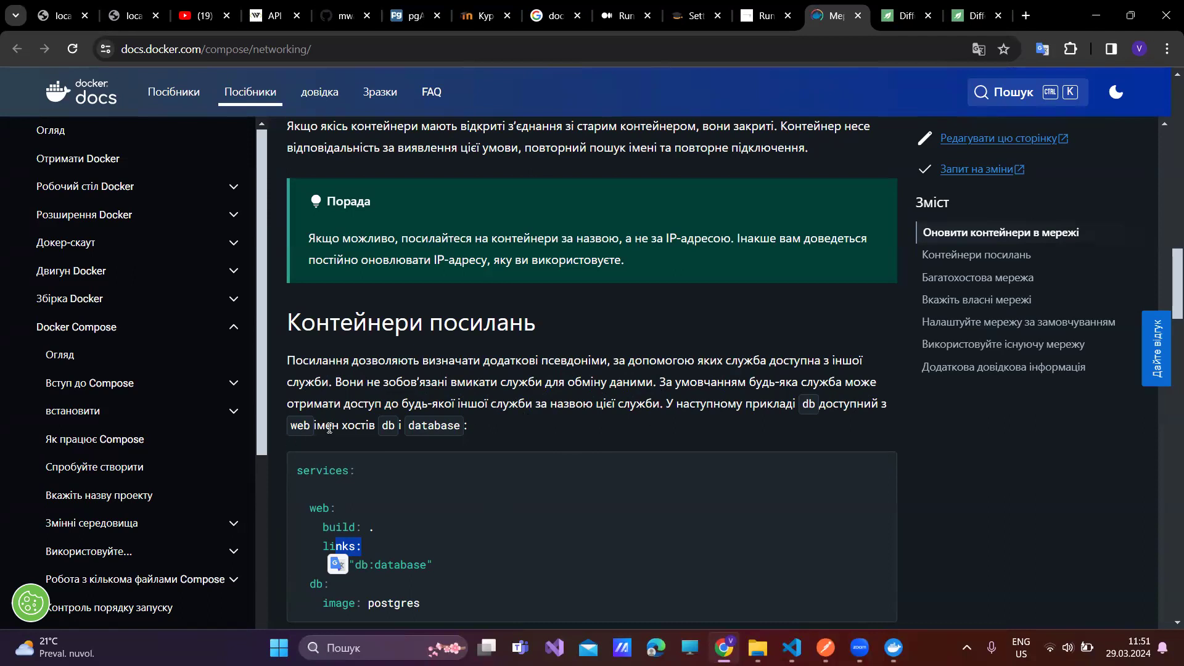
- Scroll the Ukrainian page through multi-host sections to the frontend/backend custom networks example
left_click(328, 511)
double_click(328, 511)
left_click(328, 511)
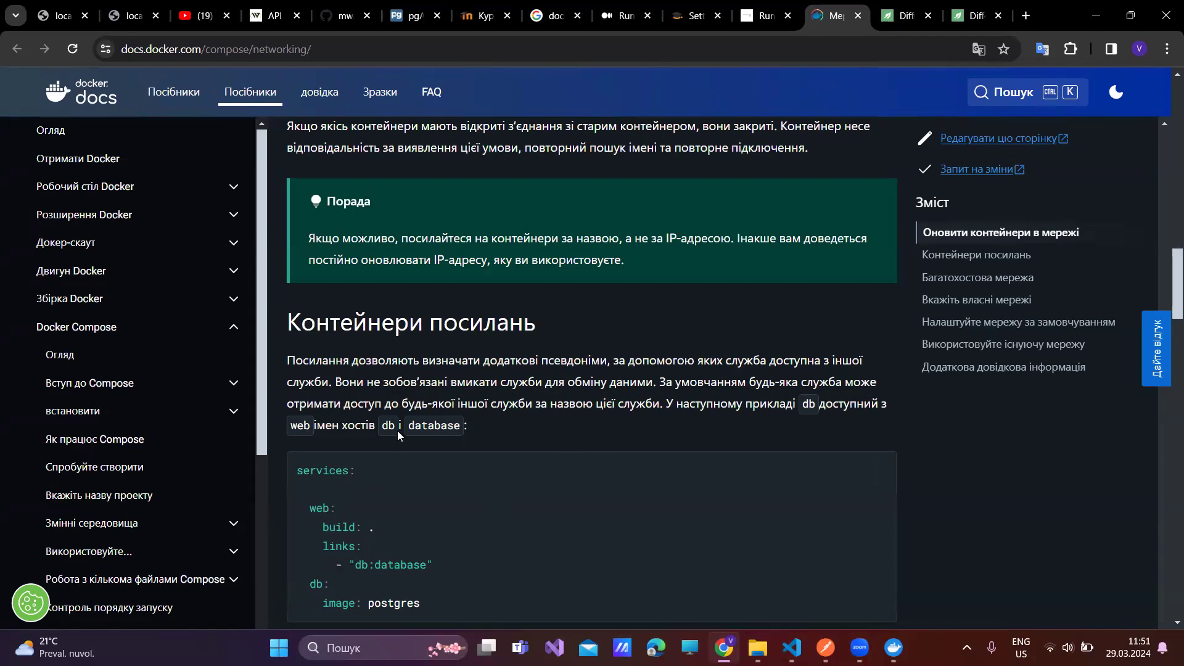
scroll(397, 431, "down", 3)
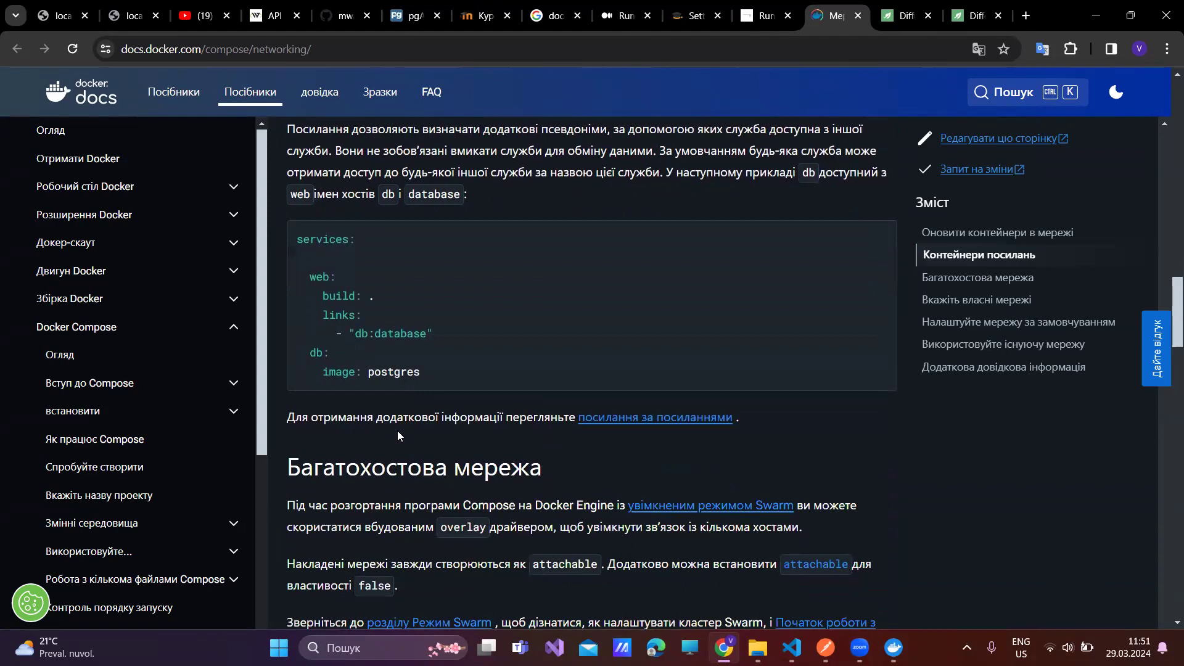
scroll(397, 430, "down", 5)
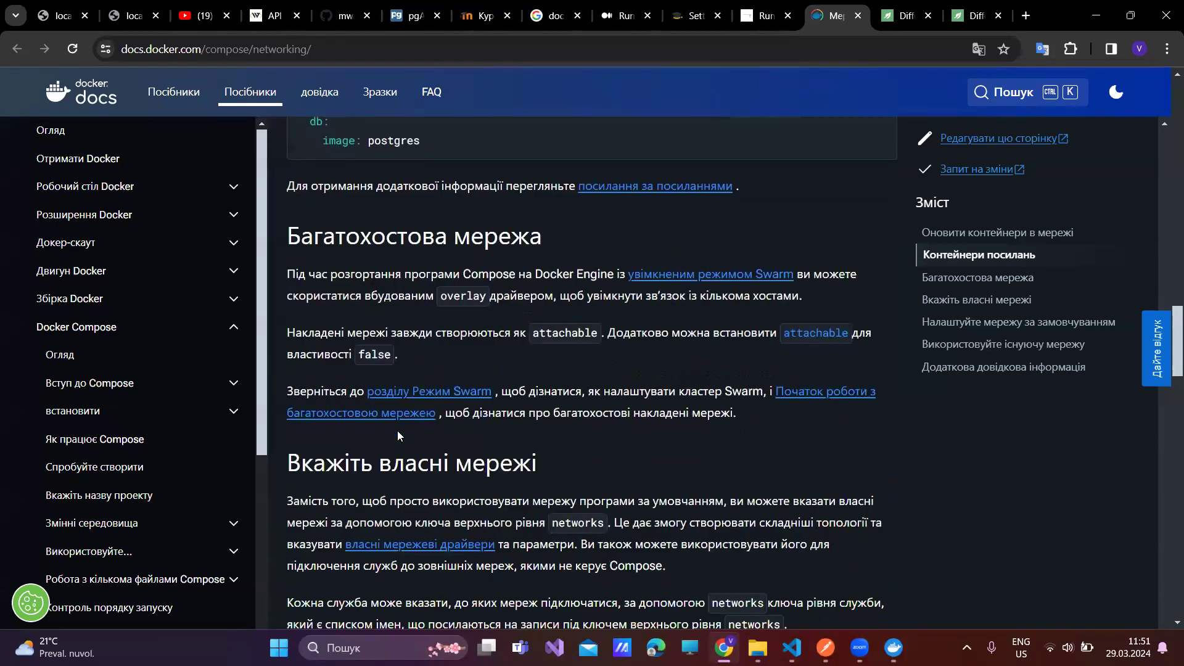
scroll(398, 436, "down", 2)
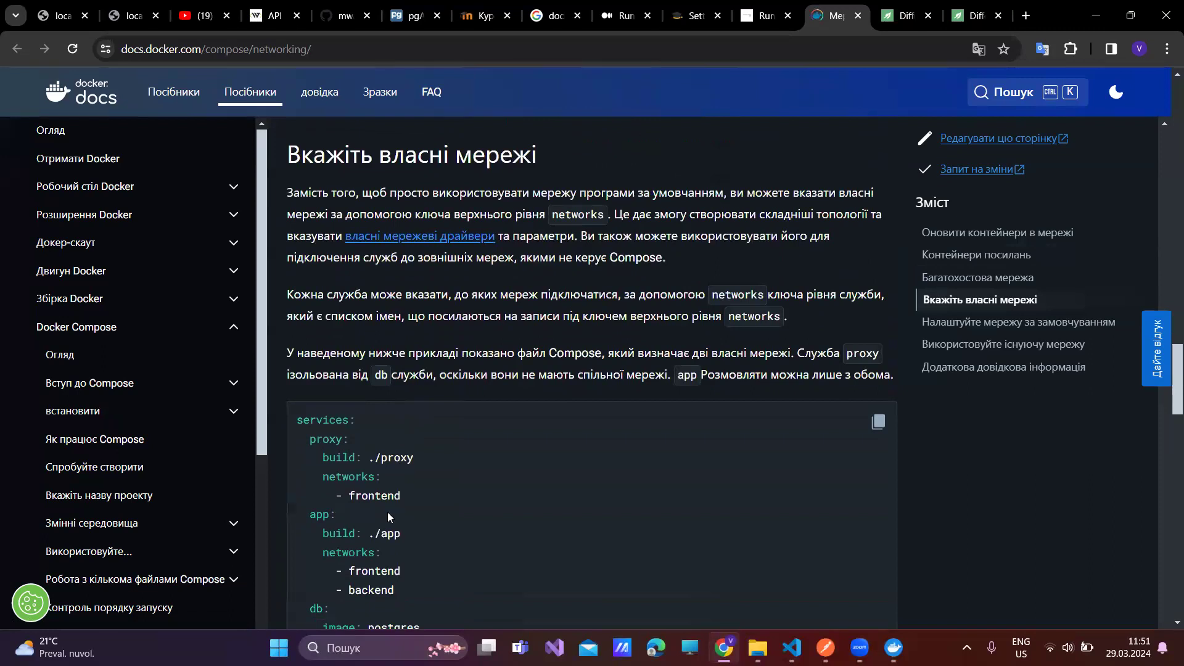
left_click_drag(391, 553, 331, 550)
scroll(331, 550, "down", 1)
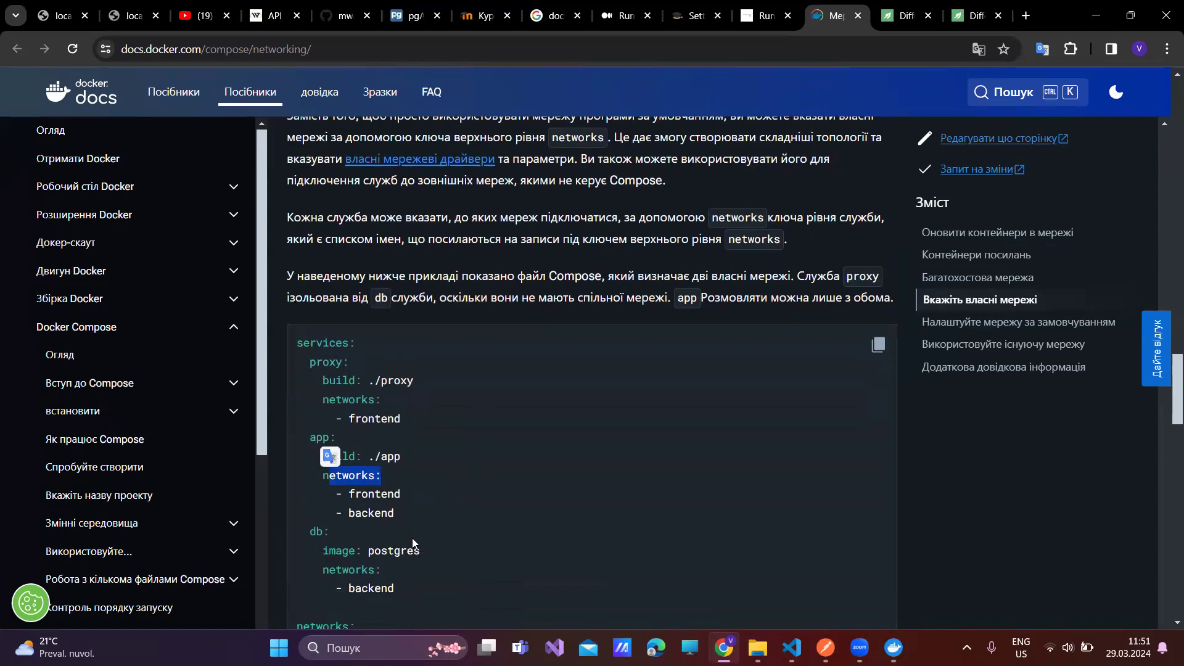
scroll(412, 539, "down", 1)
scroll(413, 543, "down", 2)
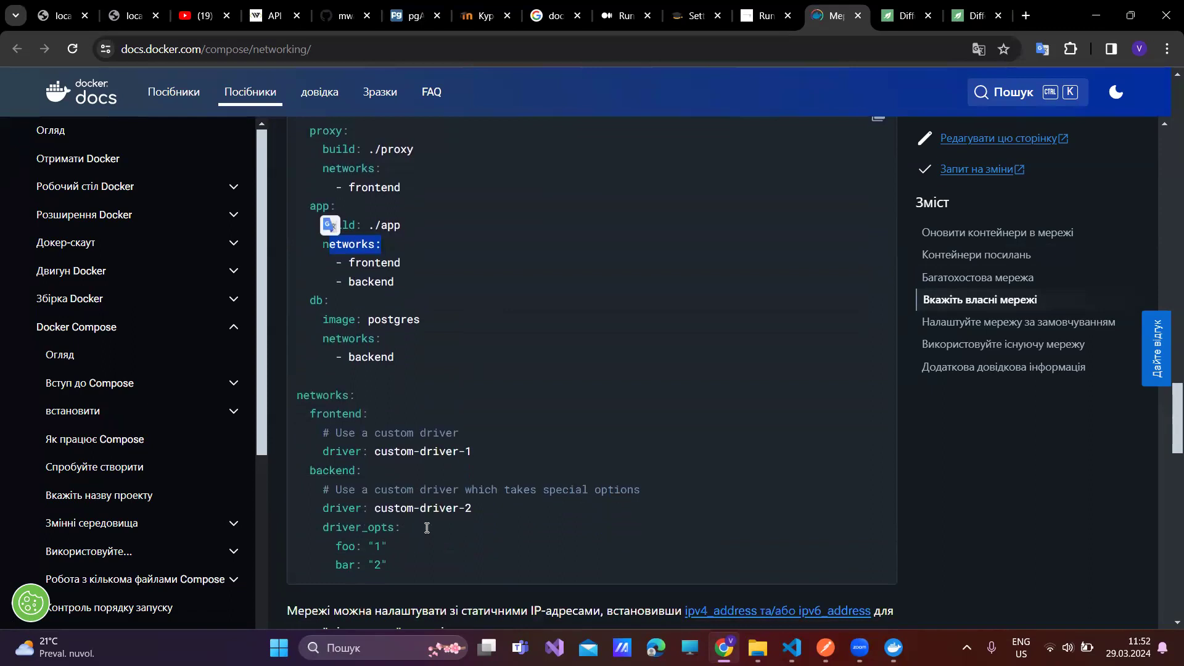
scroll(505, 439, "down", 3)
scroll(505, 437, "down", 2)
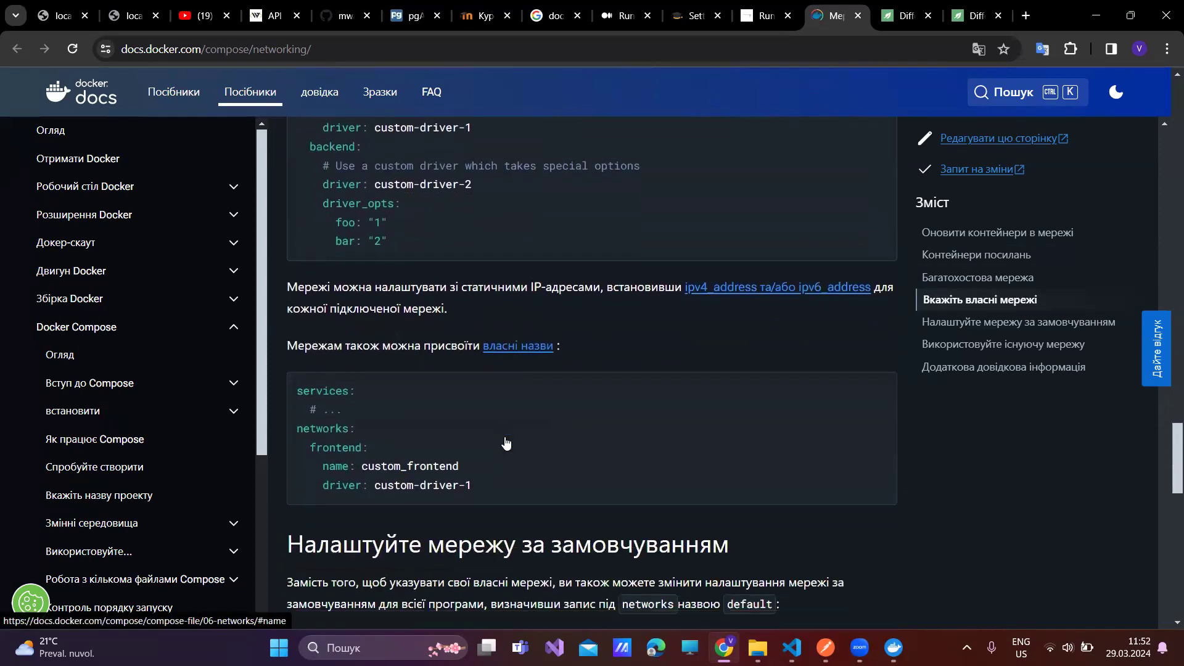
- Bring up the Baeldung links versus depends_on article and accept its privacy notice
left_click(902, 16)
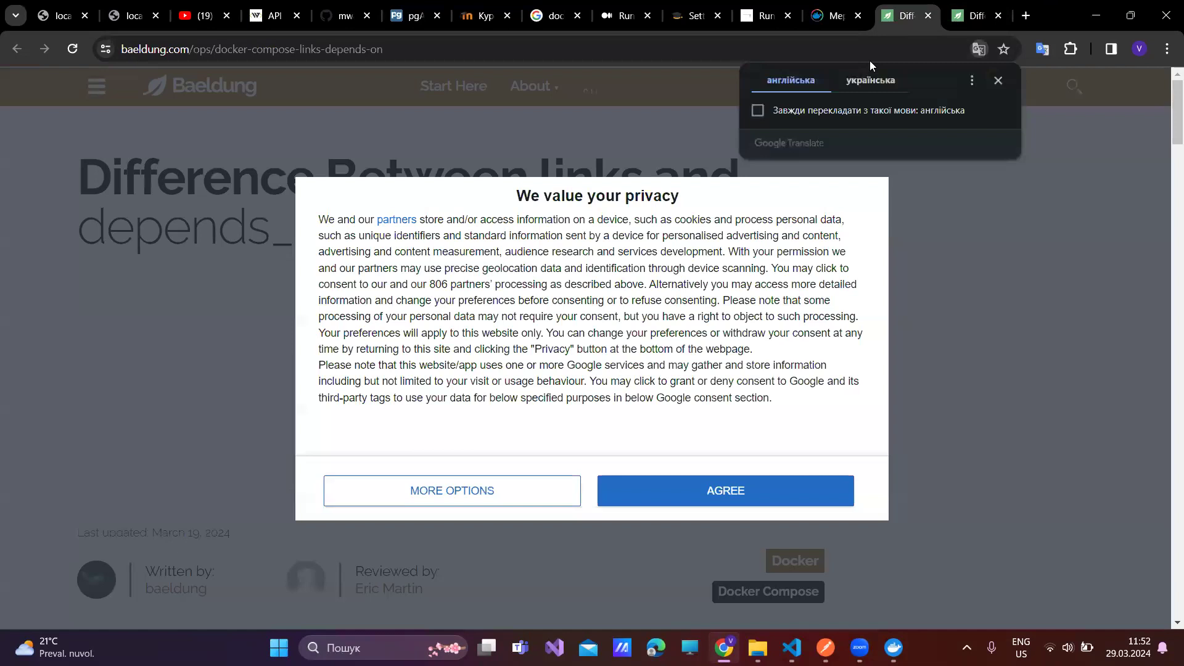
left_click(724, 497)
scroll(573, 452, "down", 4)
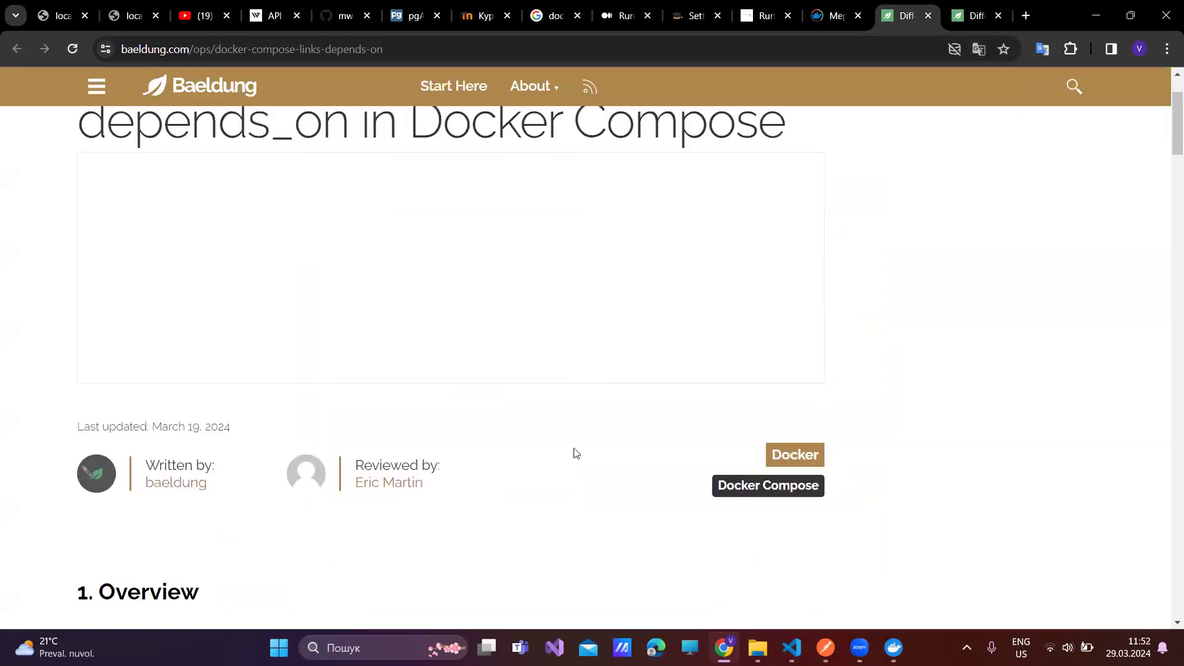
scroll(447, 410, "down", 1)
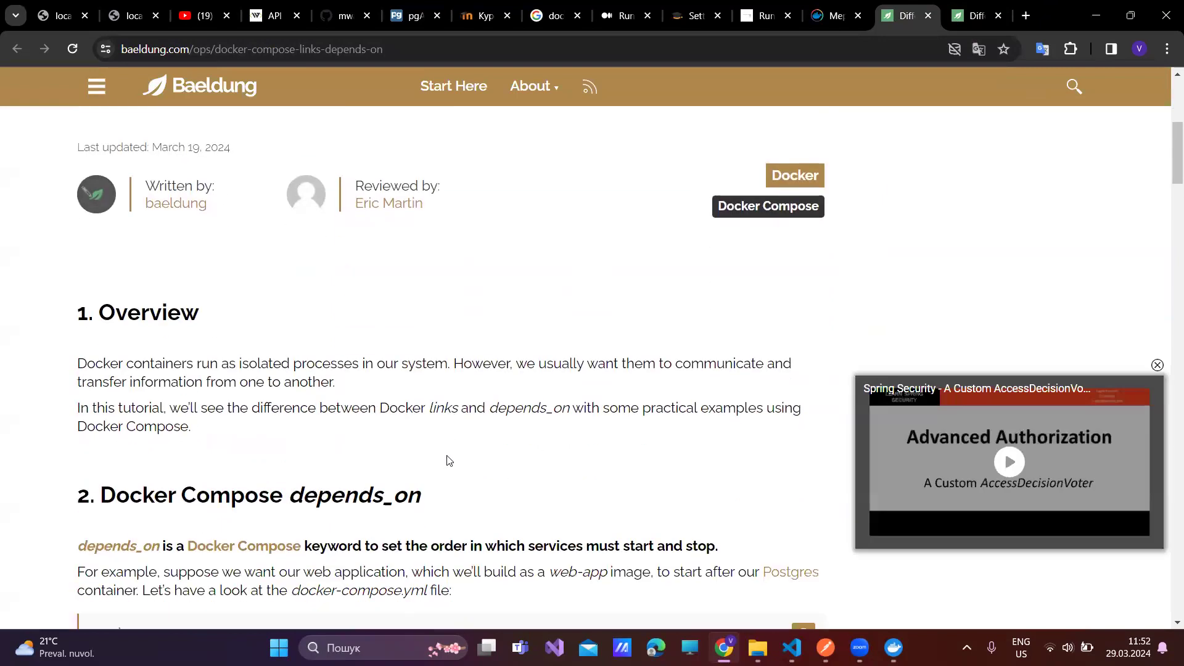
- Translate the Baeldung article into Ukrainian
right_click(450, 428)
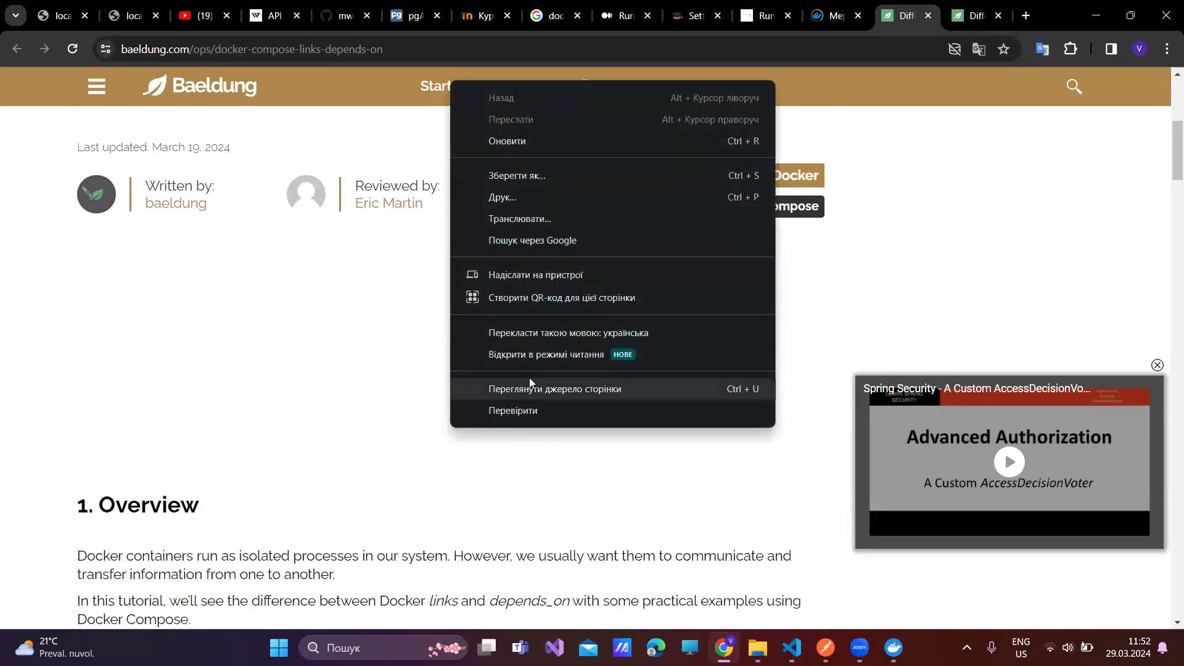
left_click(547, 336)
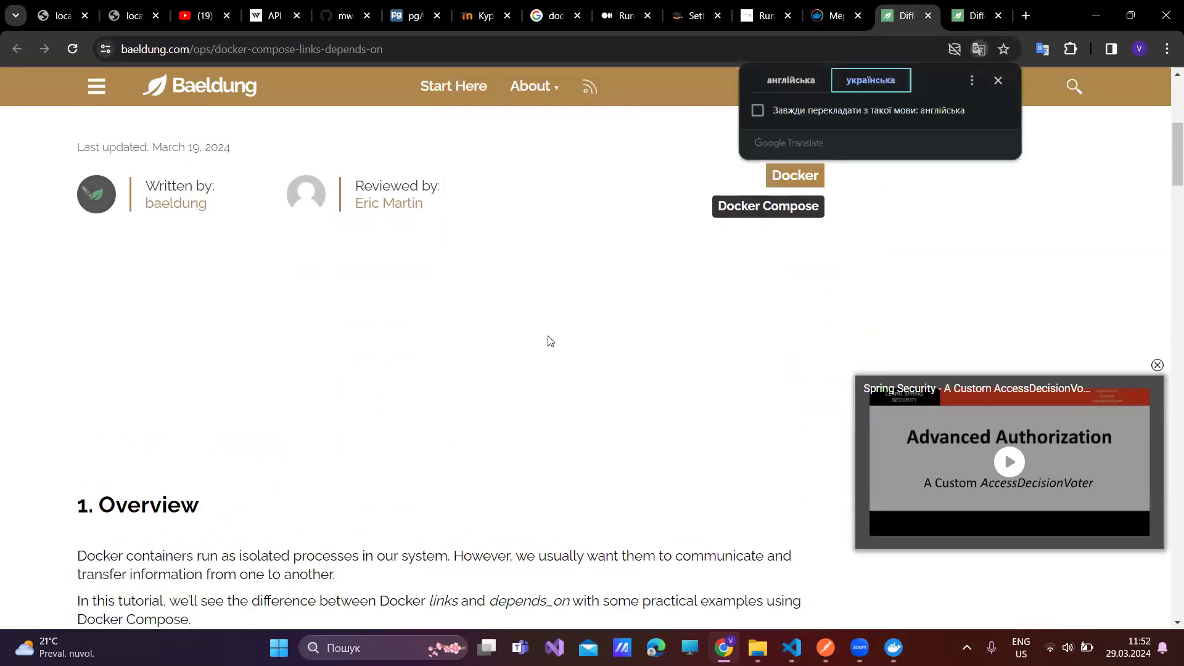
scroll(475, 461, "down", 3)
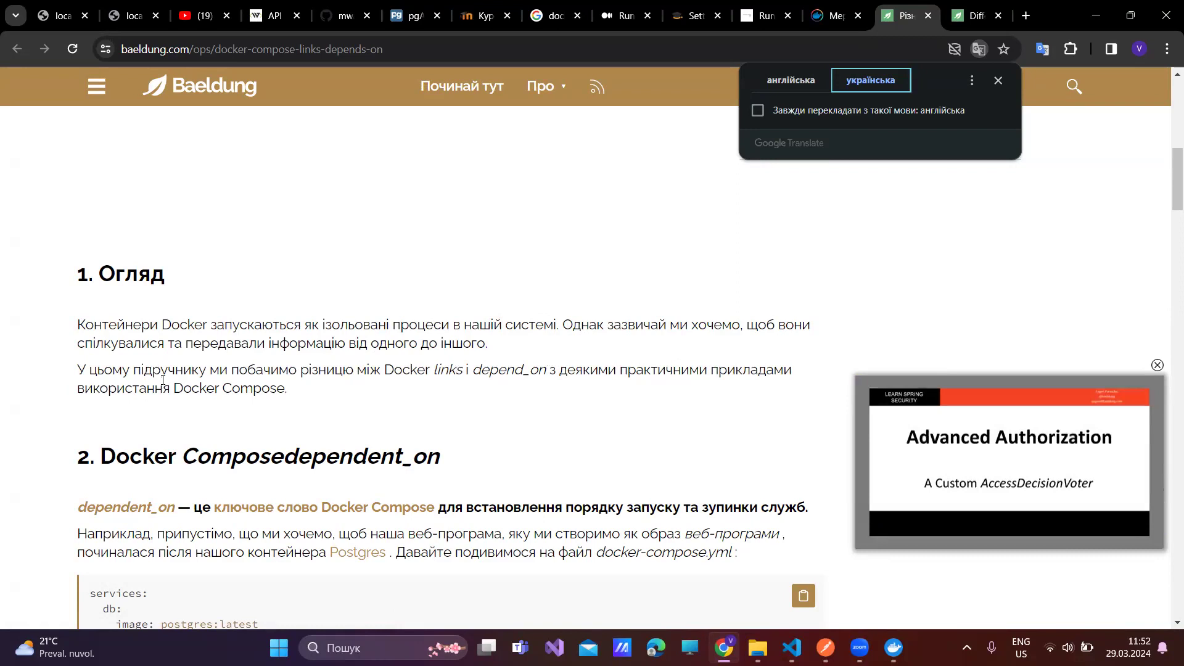
scroll(167, 376, "down", 1)
scroll(167, 376, "down", 1)
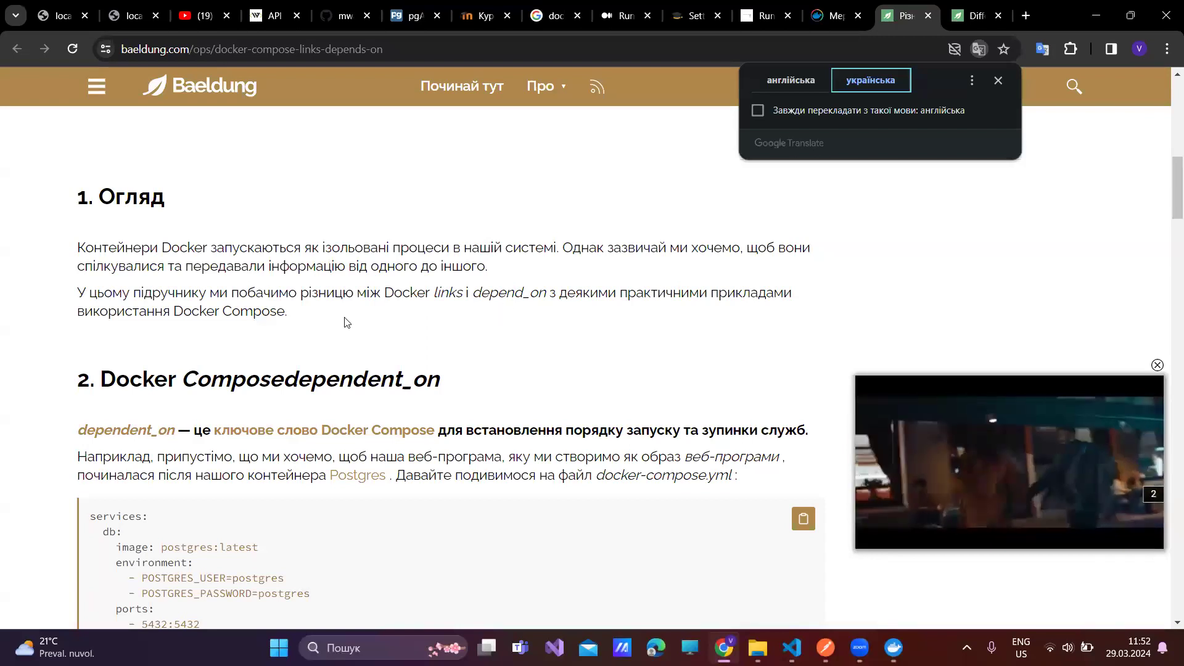
scroll(282, 318, "down", 3)
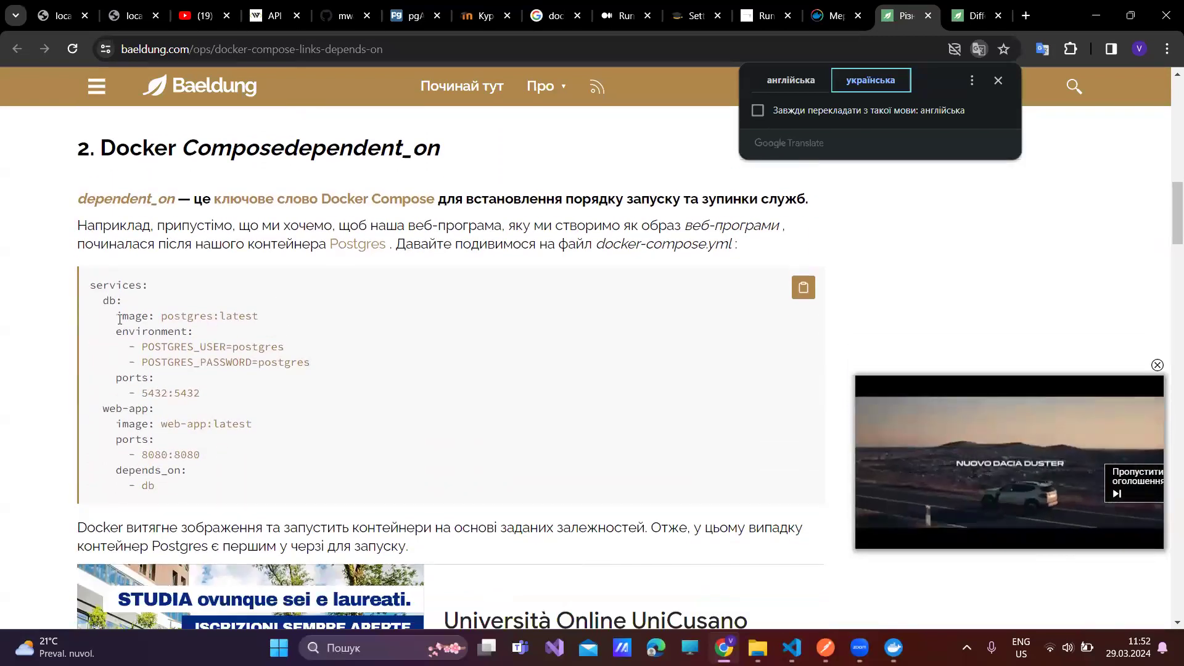
double_click(116, 302)
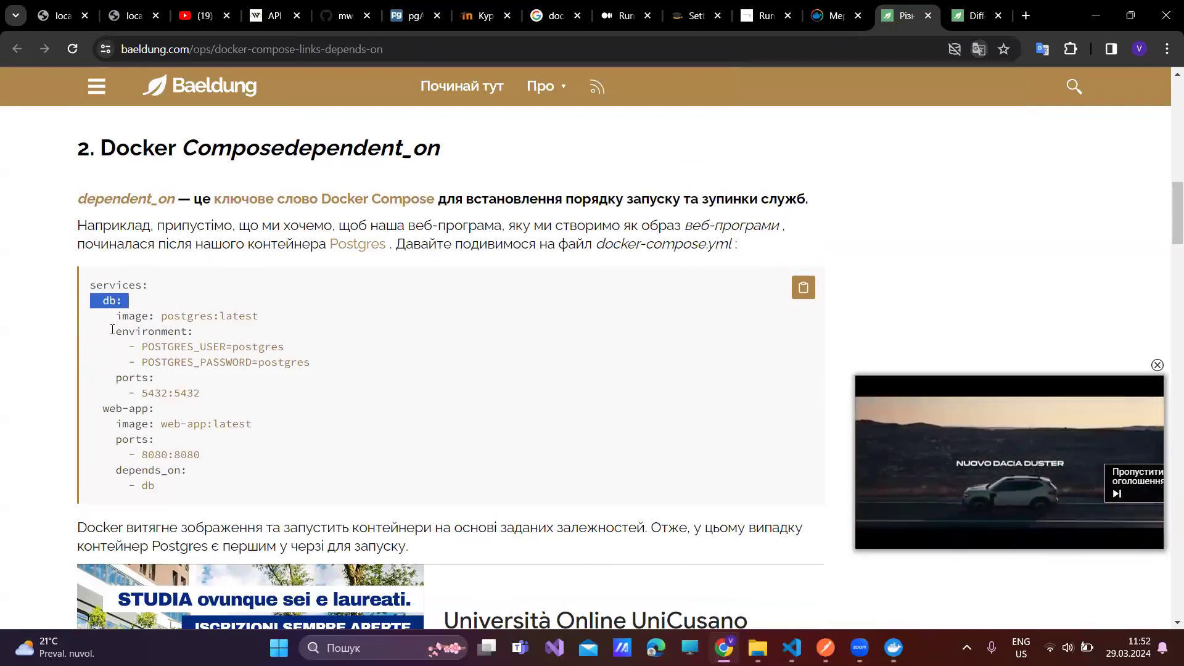
double_click(139, 409)
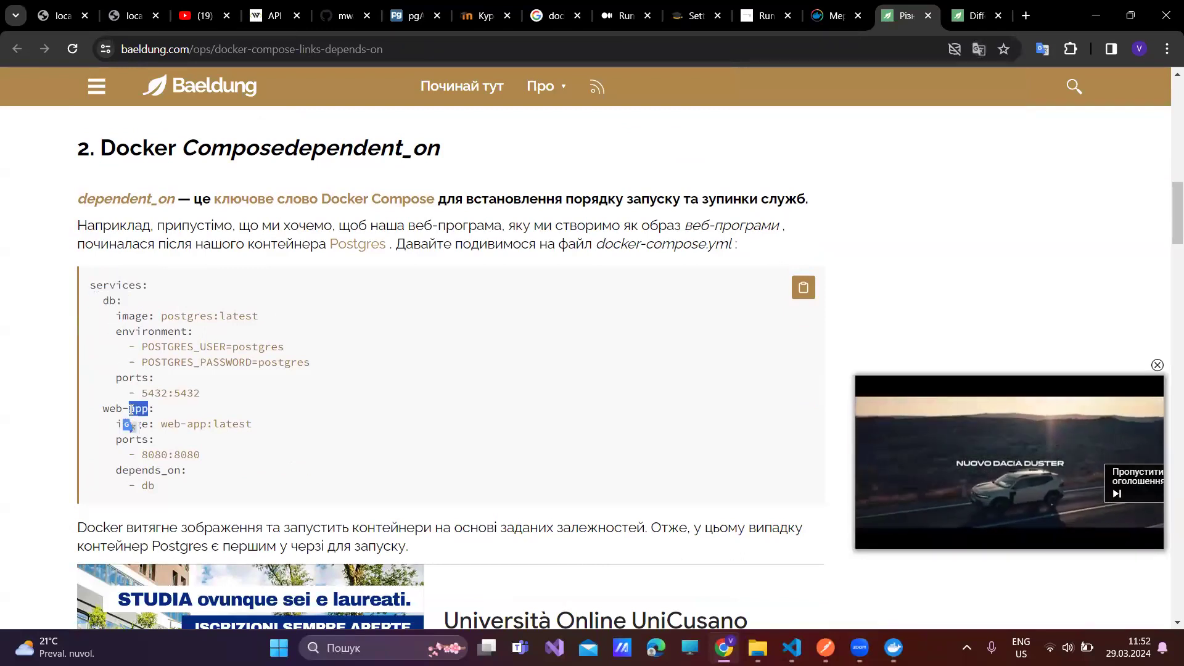
double_click(139, 317)
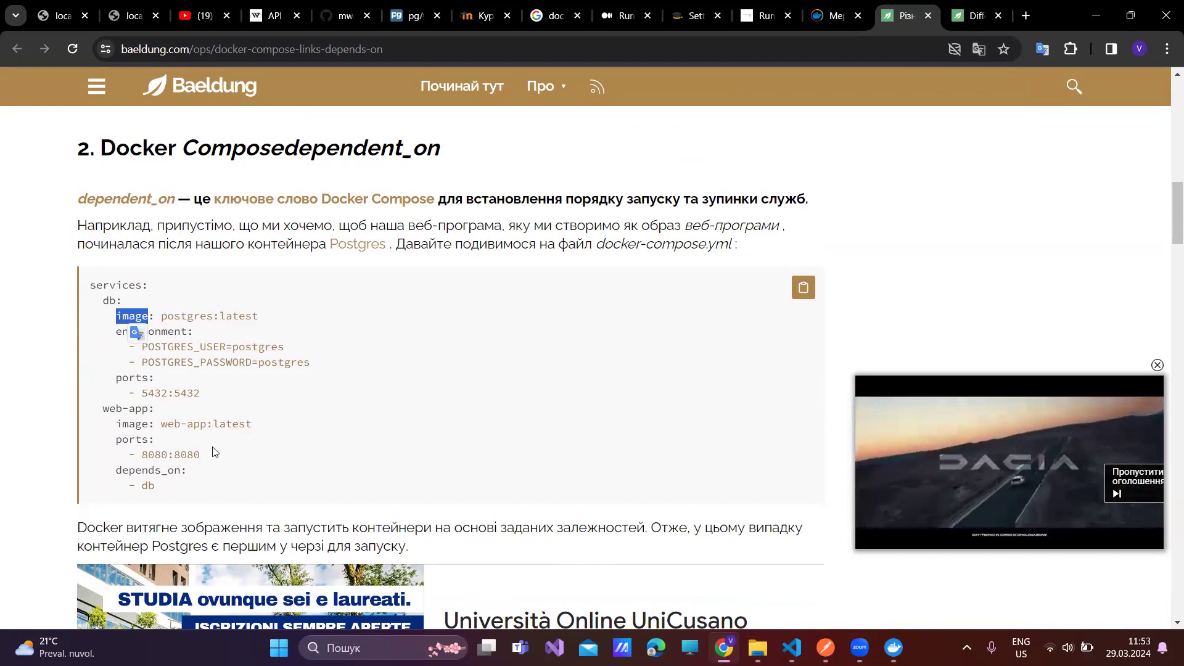
left_click_drag(195, 475, 121, 473)
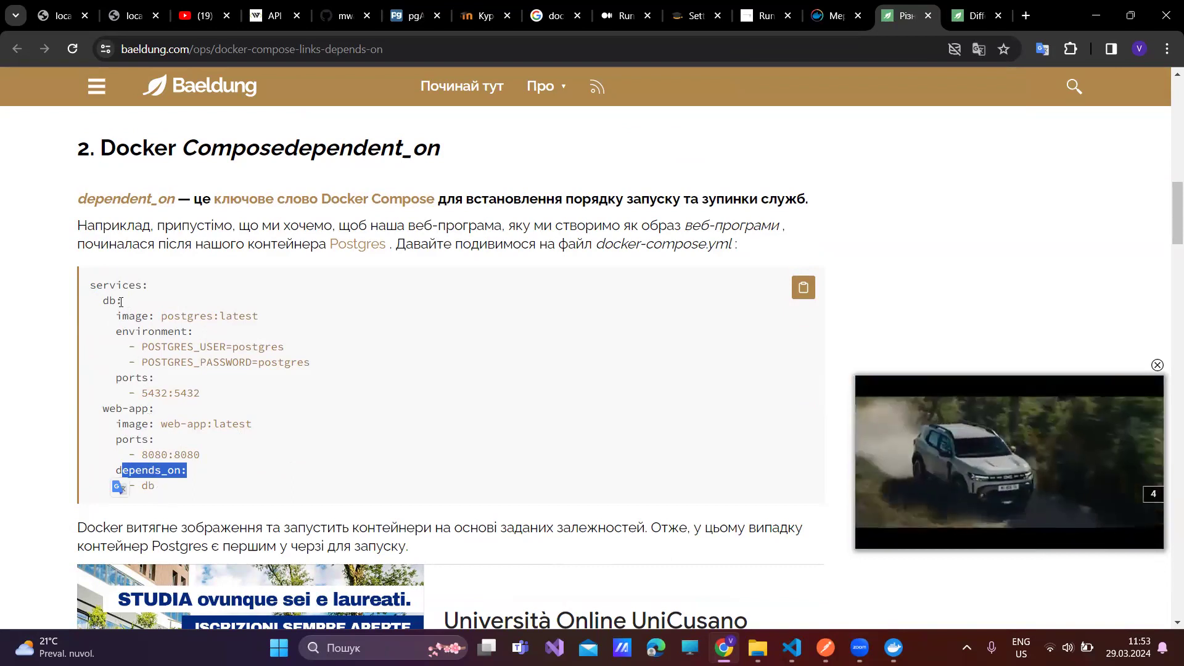
triple_click(111, 300)
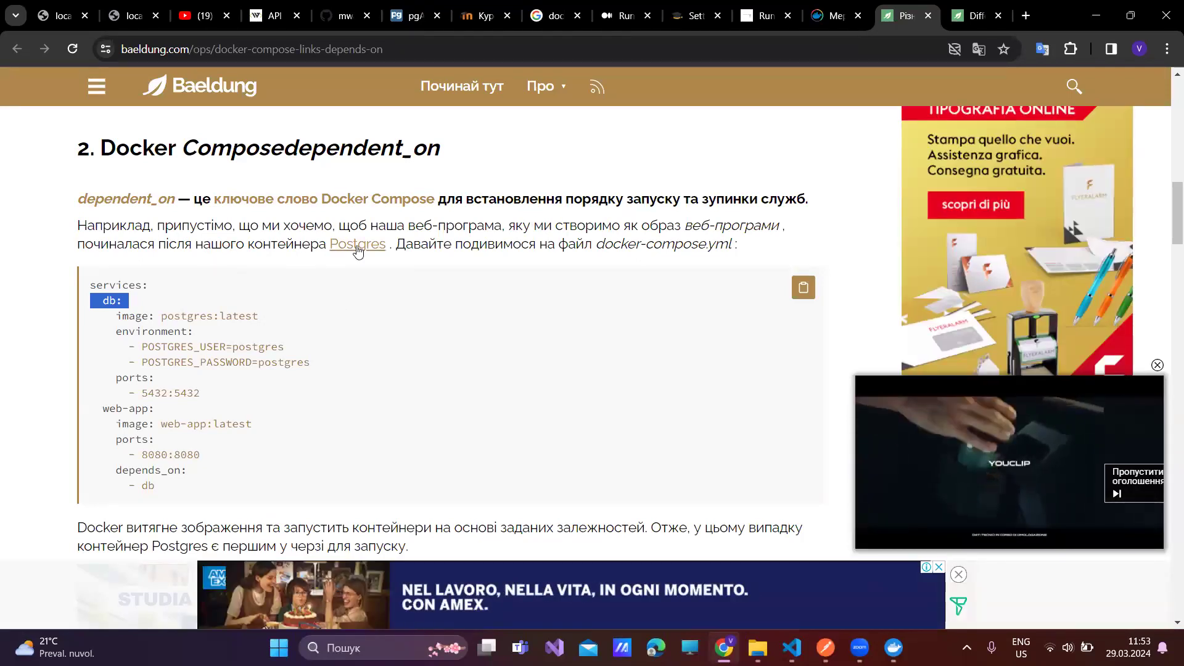
- Scroll Baeldung to section 3 on links, showing docker run -d --name db -p 5342:5342 postgres:latest
scroll(156, 487, "down", 1)
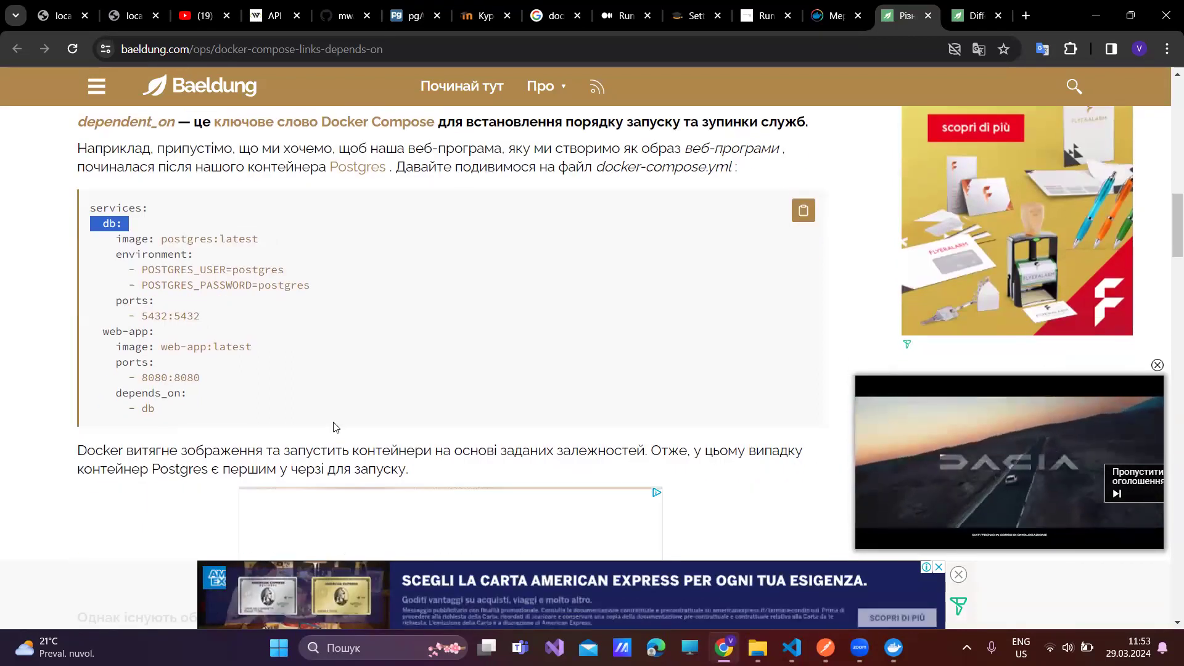
scroll(409, 421, "down", 2)
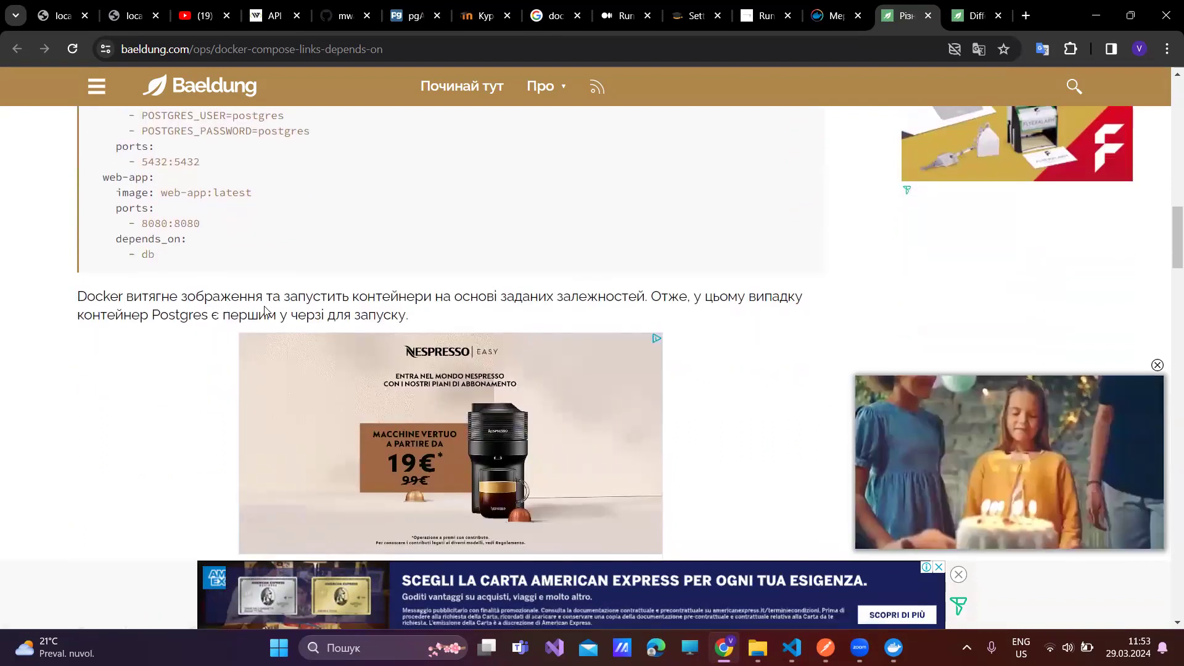
scroll(262, 305, "down", 6)
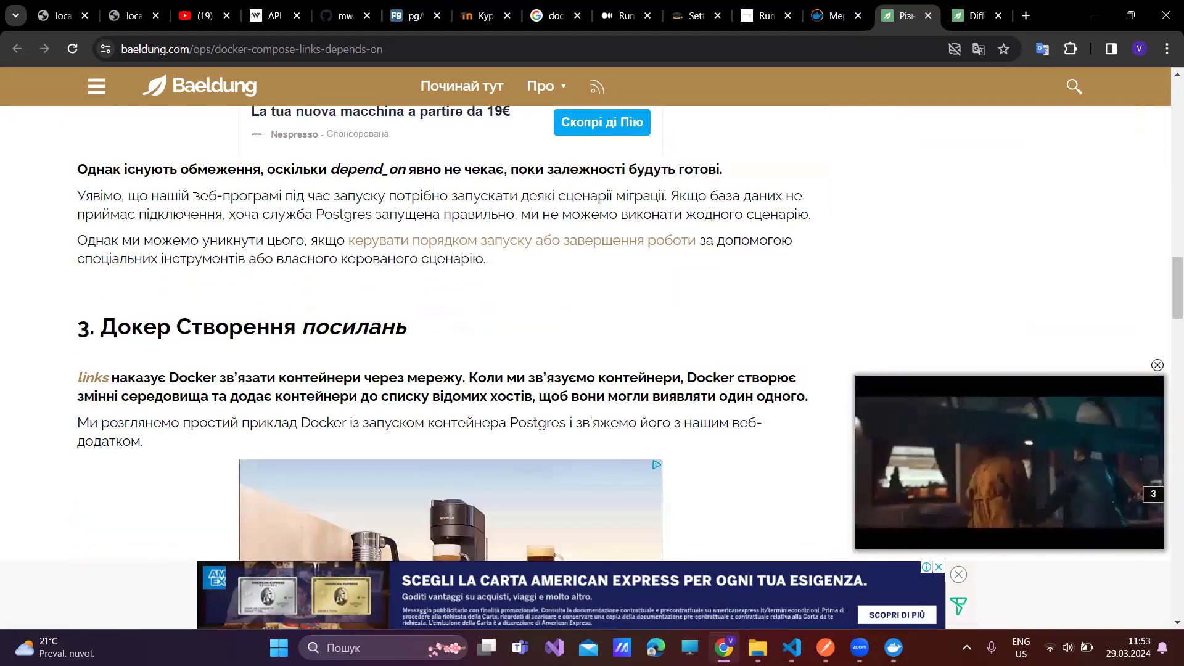
scroll(169, 183, "up", 1)
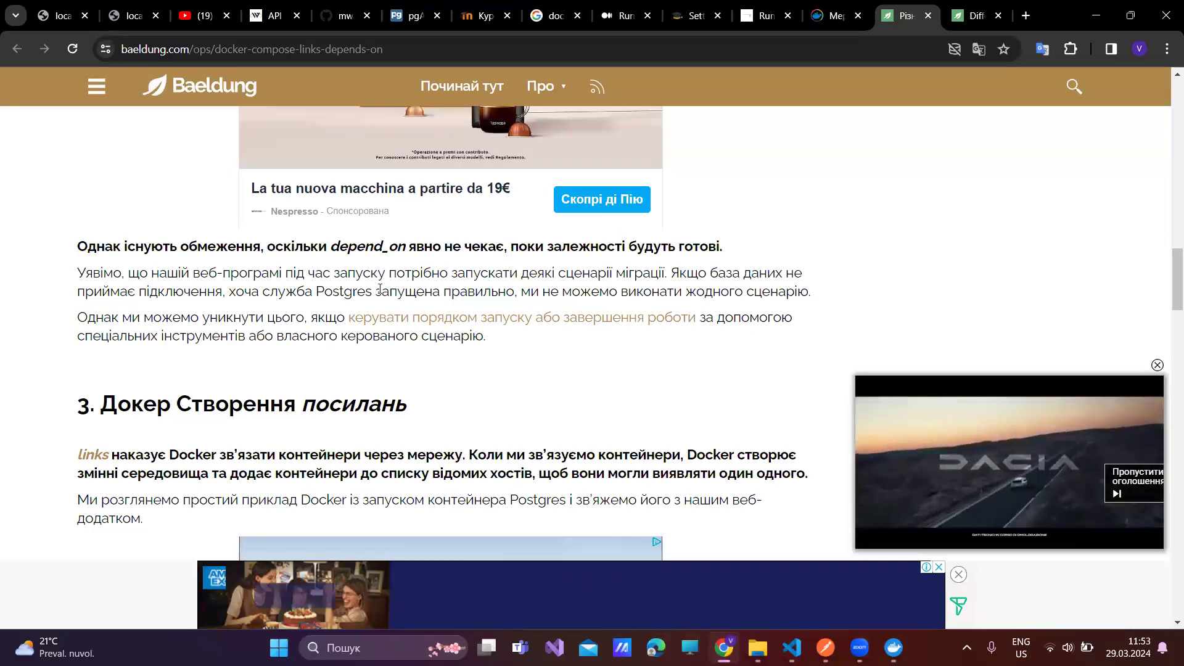
scroll(371, 291, "down", 5)
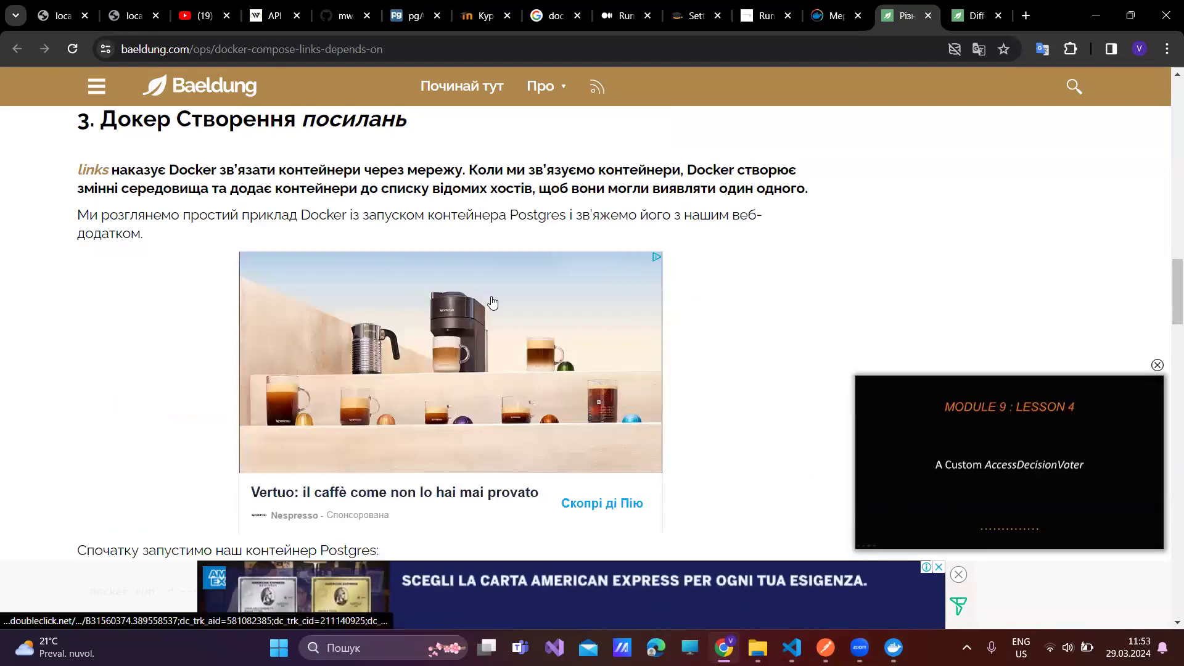
scroll(449, 257, "up", 4)
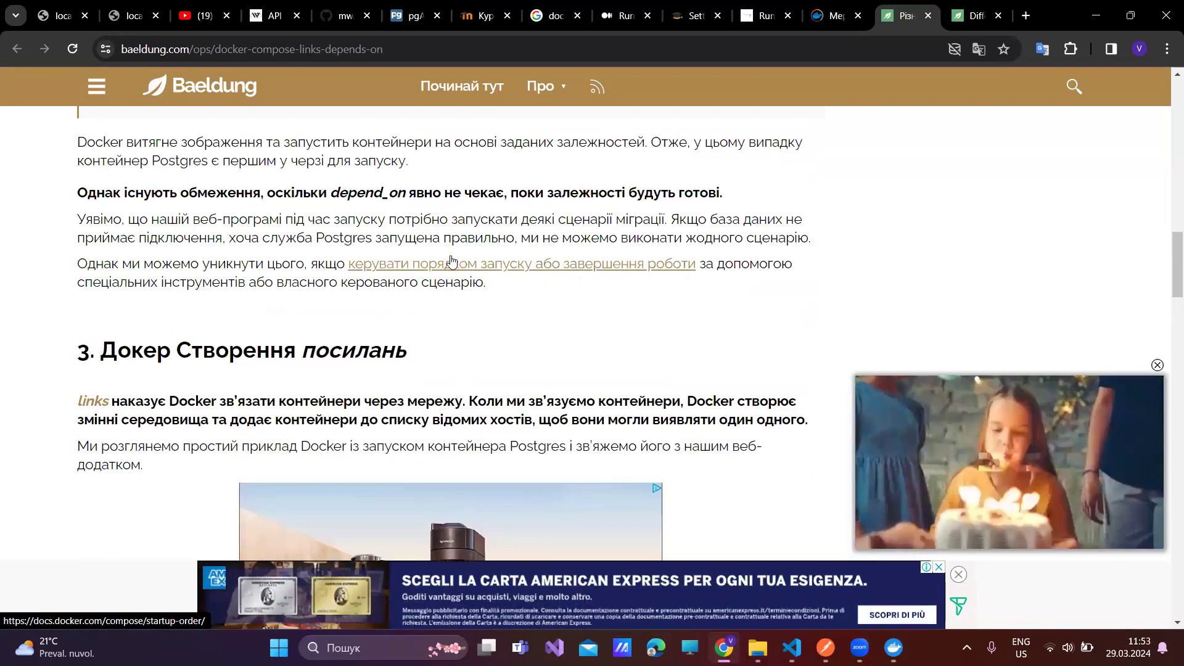
scroll(450, 259, "up", 1)
scroll(452, 260, "up", 1)
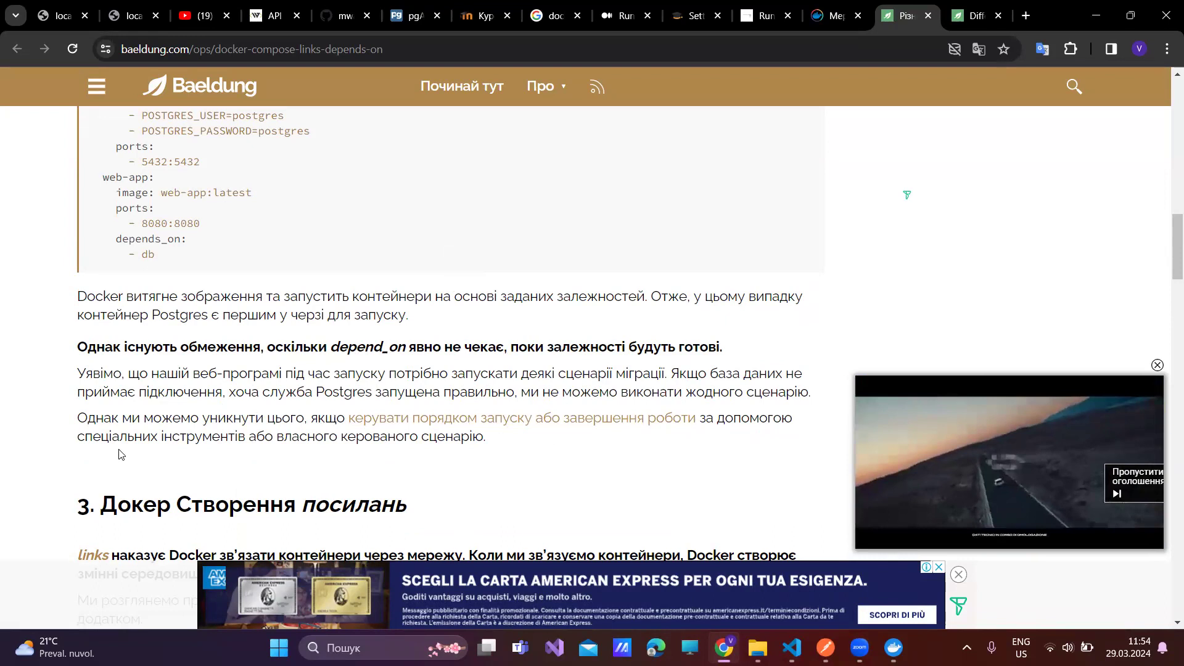
scroll(92, 395, "down", 3)
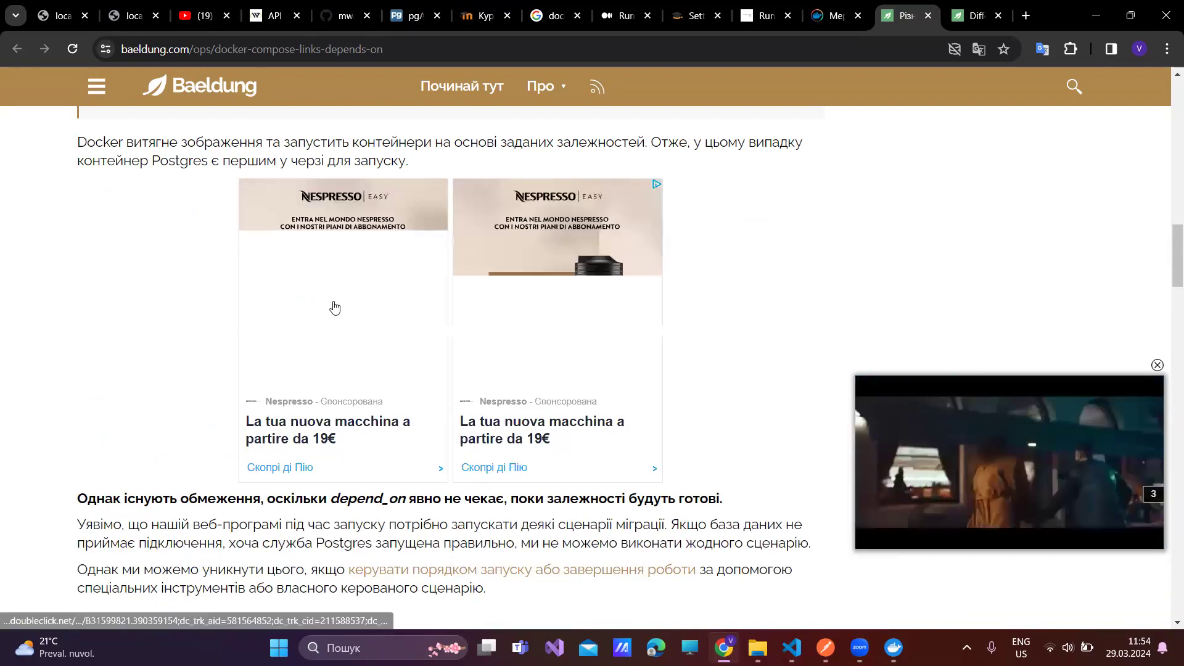
scroll(691, 246, "up", 3)
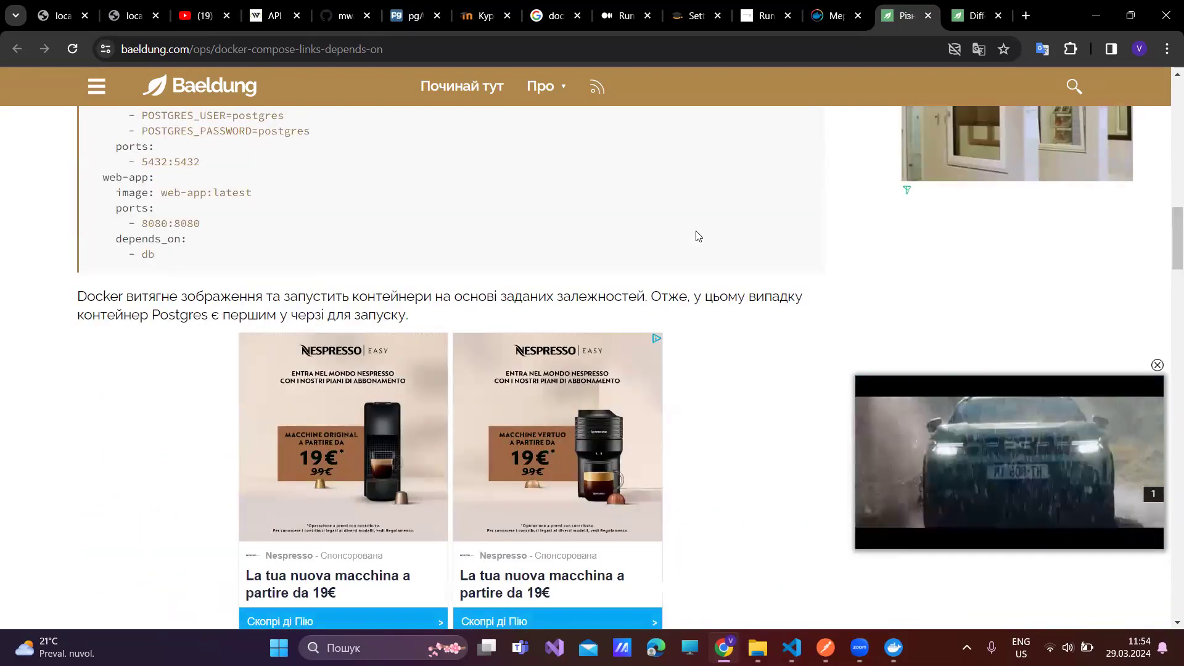
scroll(698, 233, "down", 3)
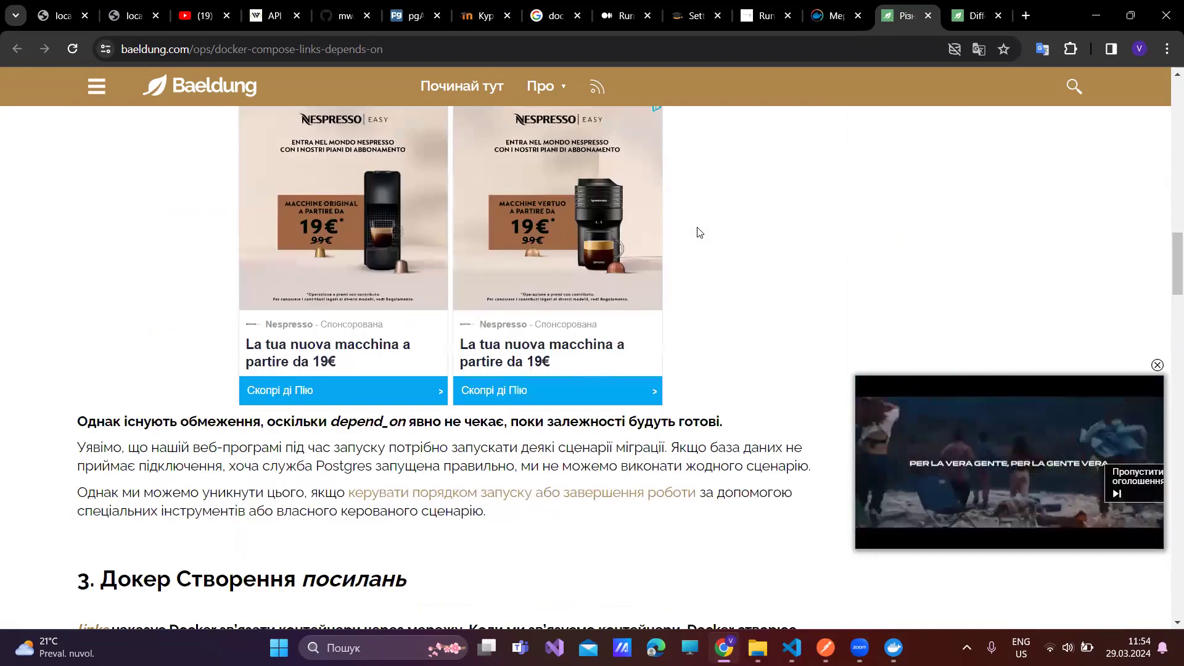
scroll(698, 232, "down", 2)
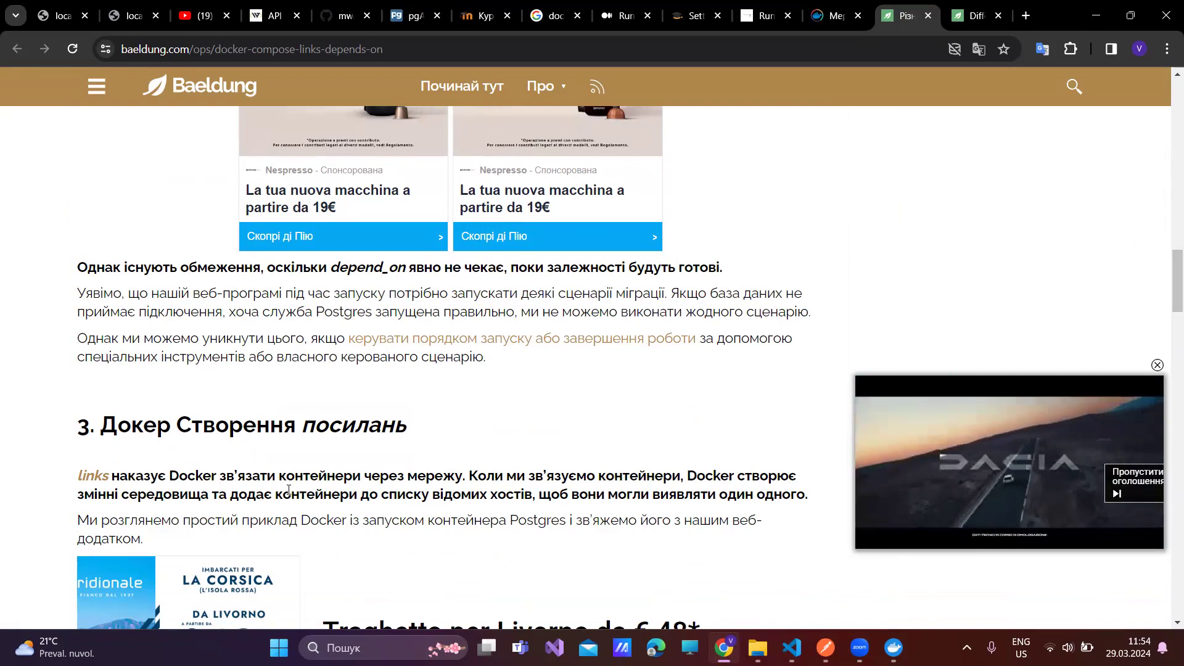
scroll(290, 490, "down", 1)
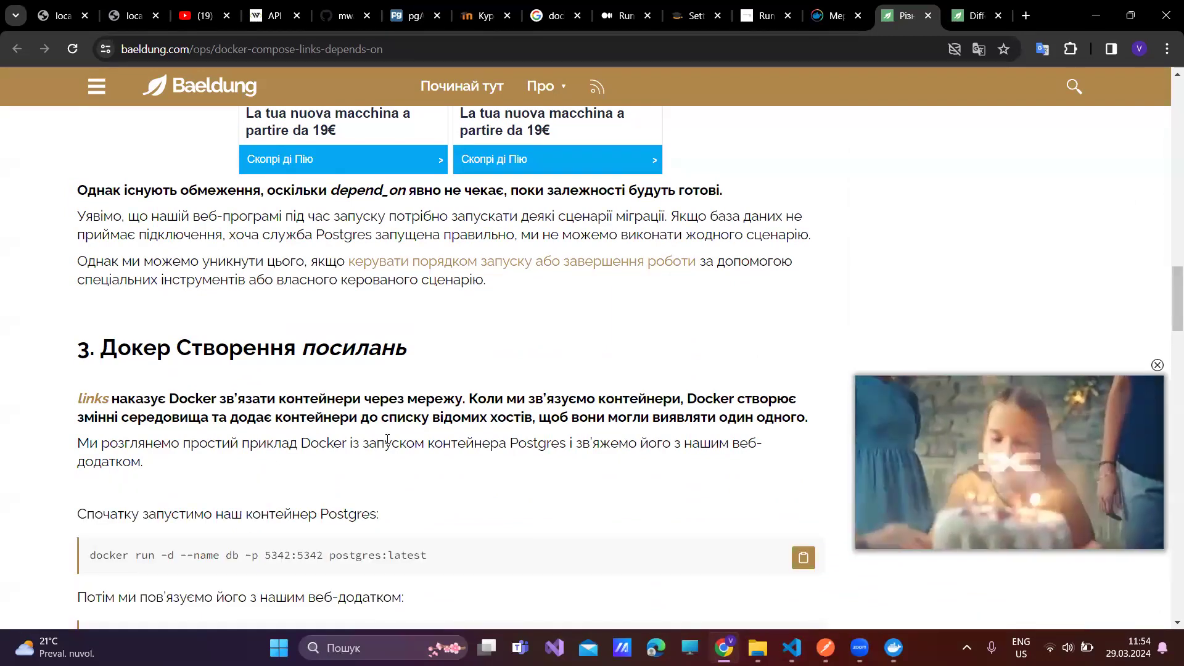
- Scroll through Baeldung's links compose sample, highlighting db under web-app's links, to section 4 on networks
scroll(389, 439, "down", 2)
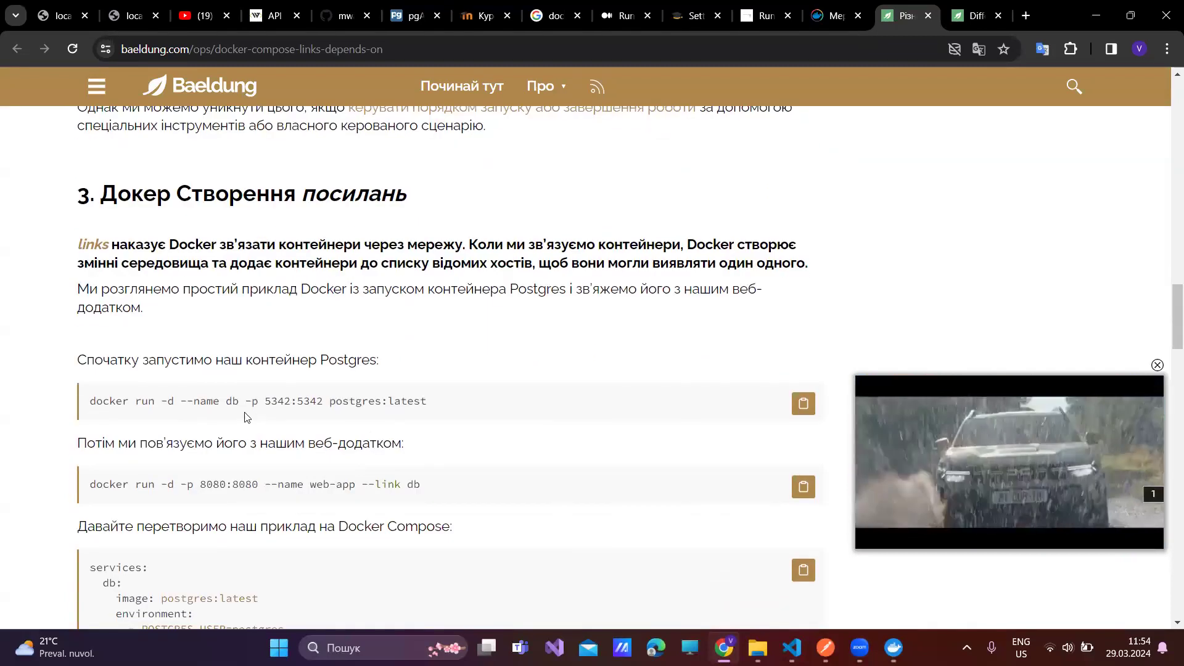
scroll(250, 419, "down", 1)
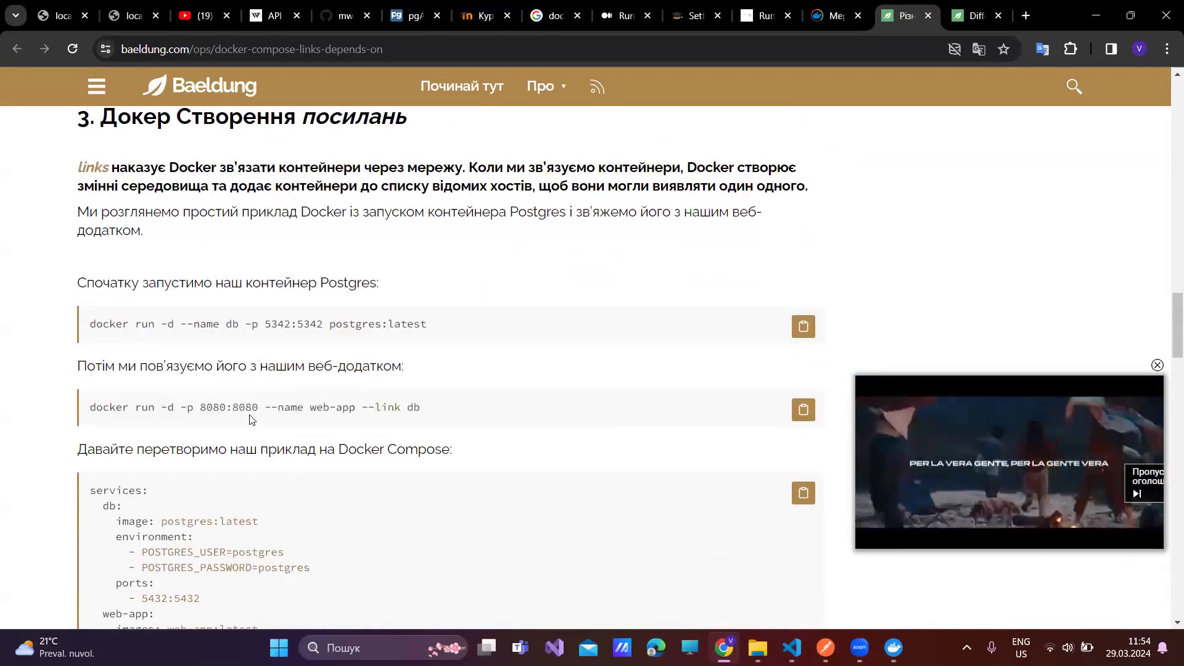
scroll(251, 421, "down", 2)
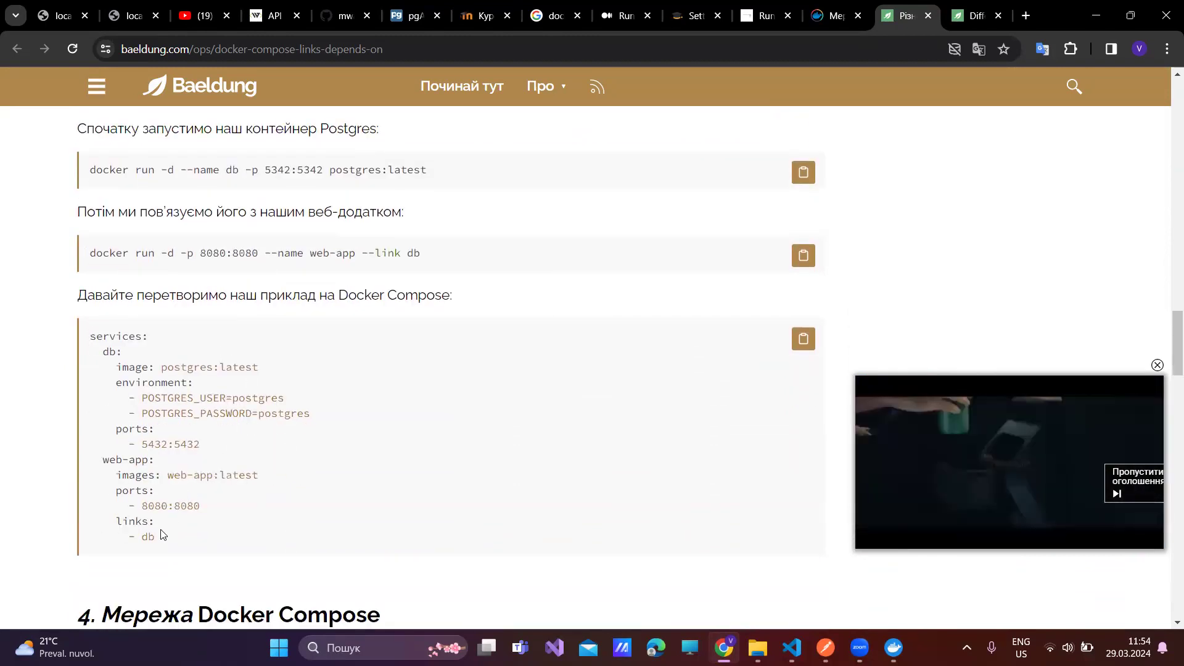
left_click_drag(154, 539, 145, 531)
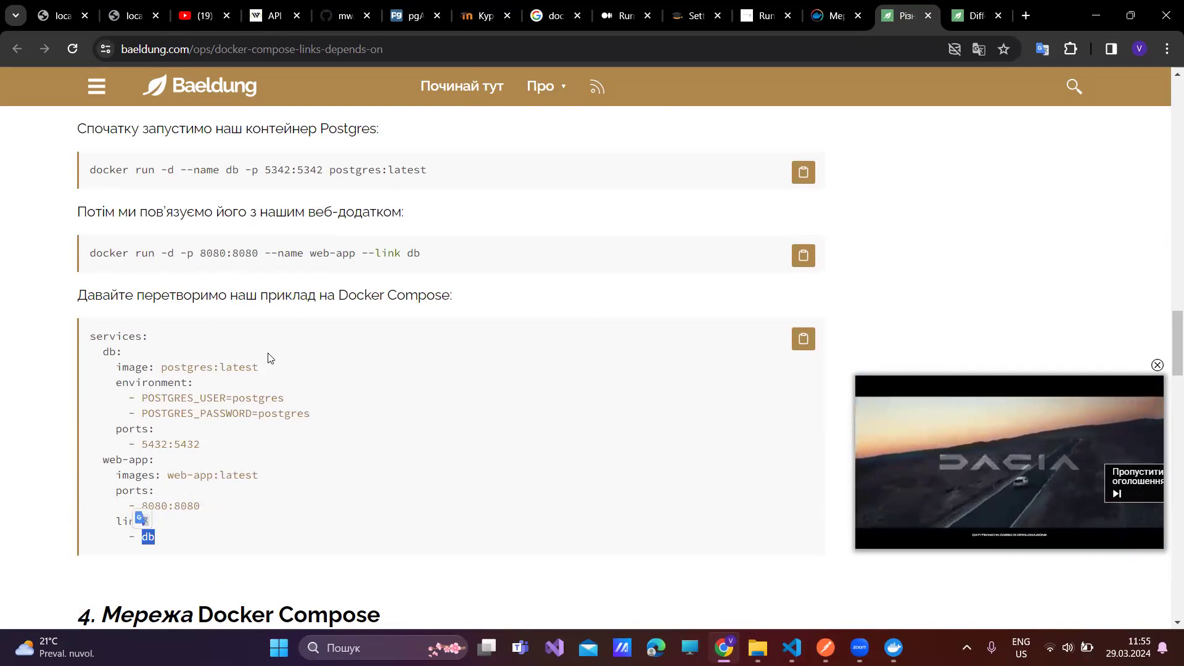
scroll(268, 364, "down", 2)
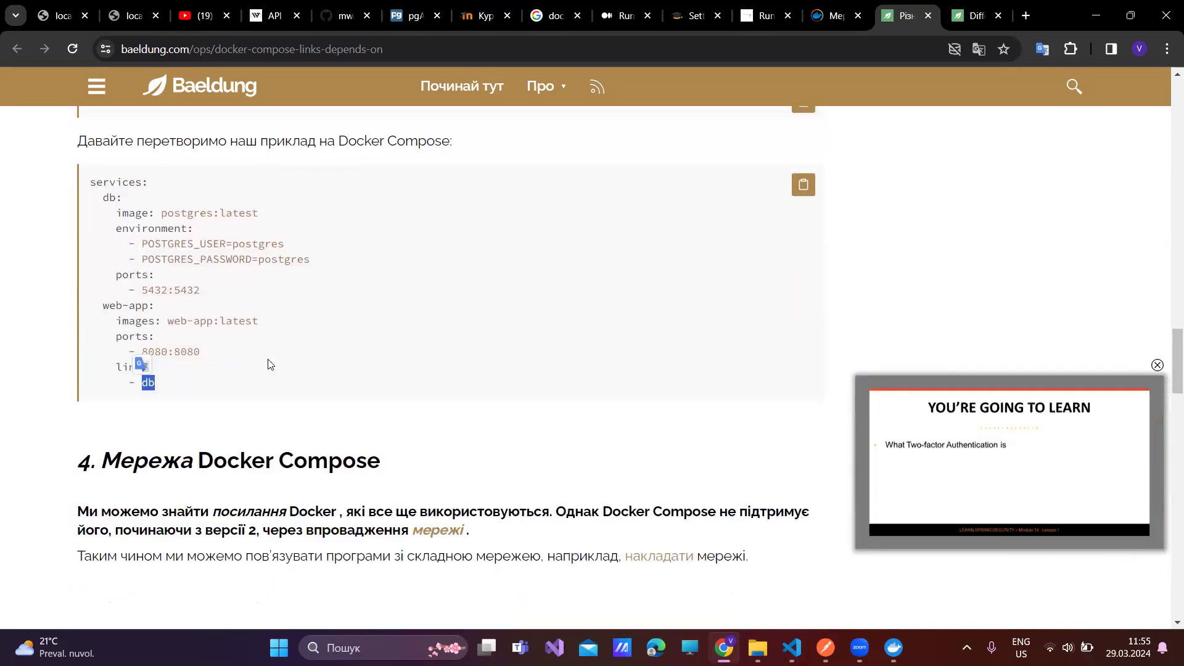
scroll(268, 365, "down", 3)
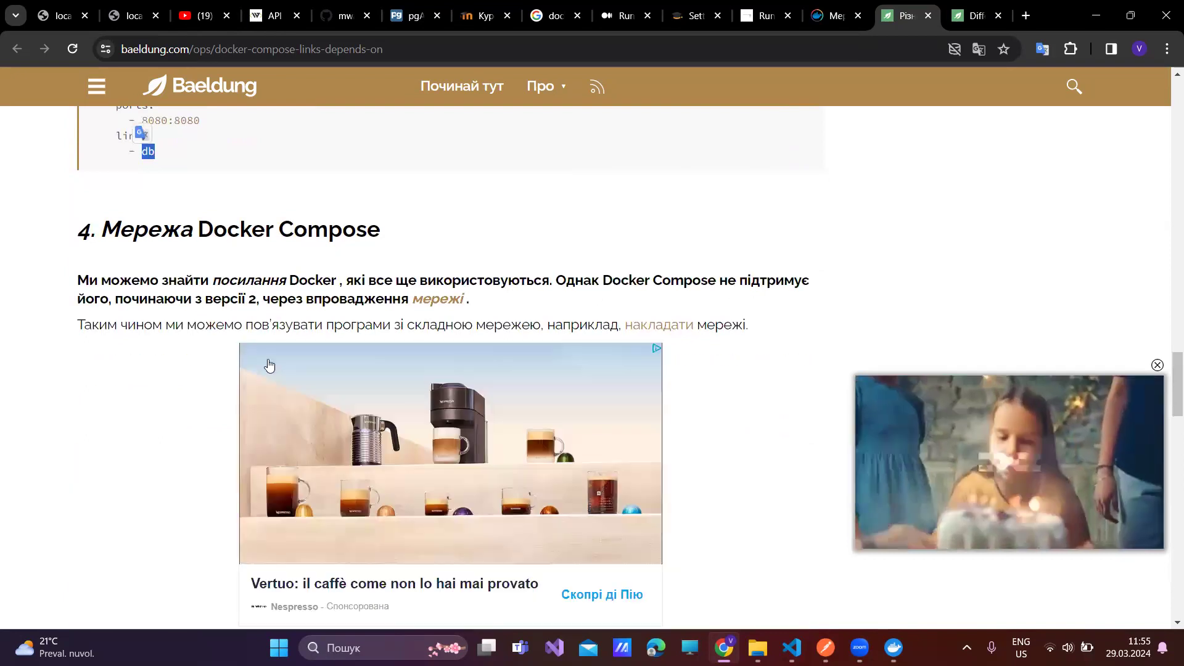
scroll(269, 364, "down", 6)
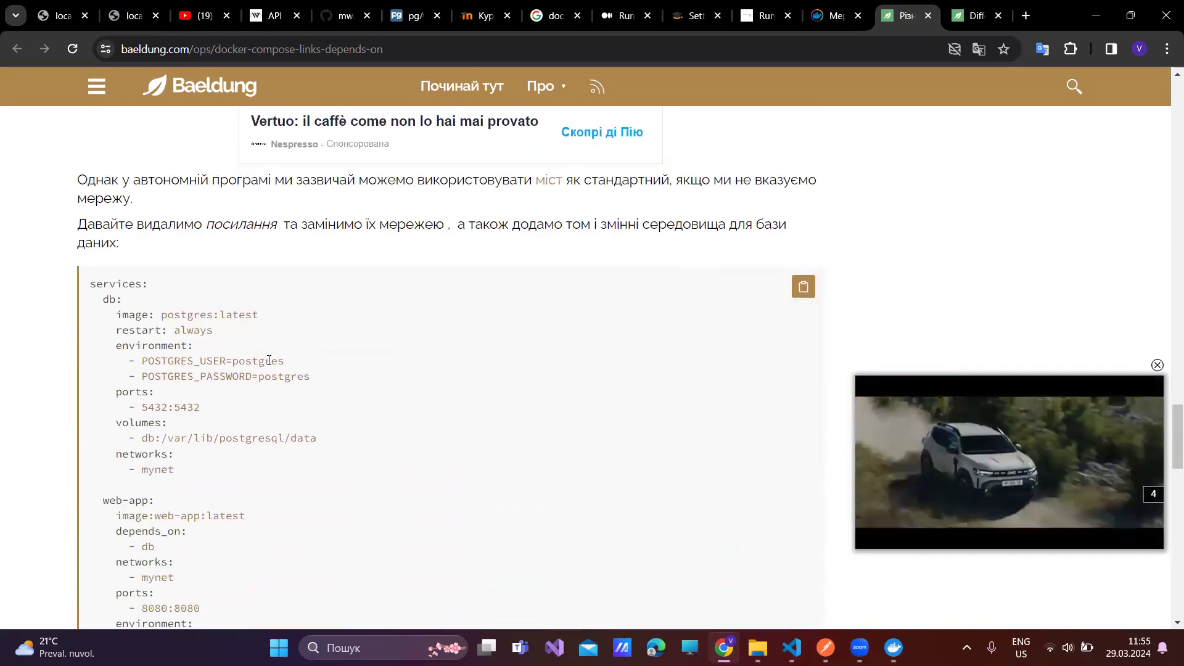
scroll(194, 444, "down", 1)
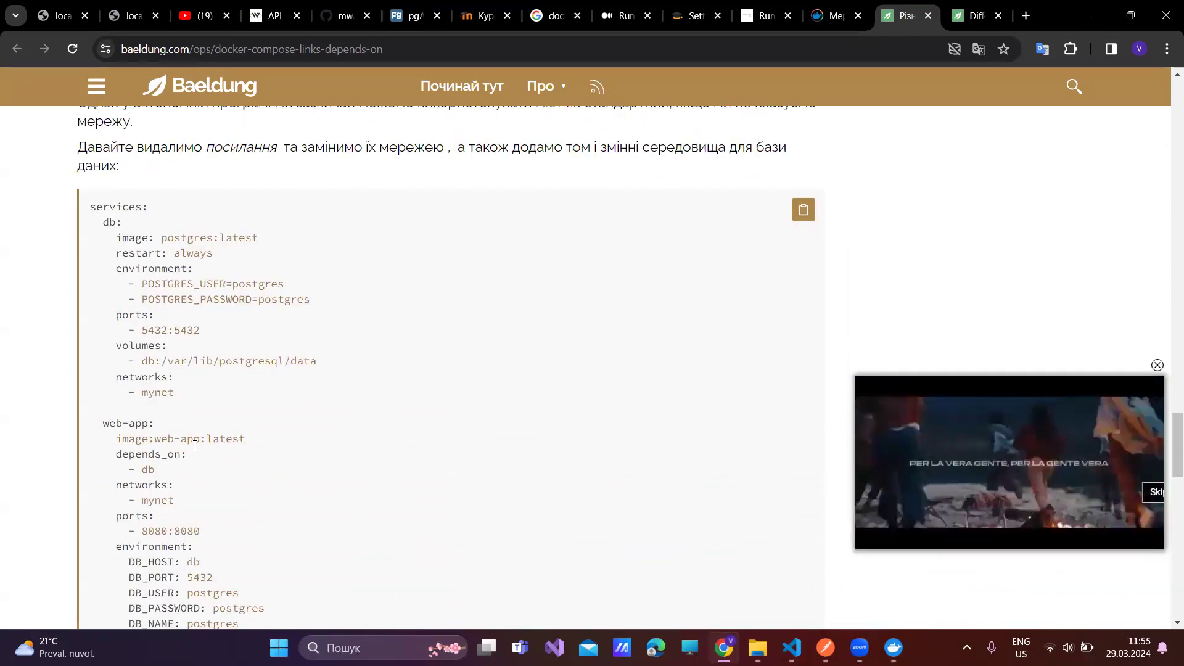
scroll(195, 446, "down", 1)
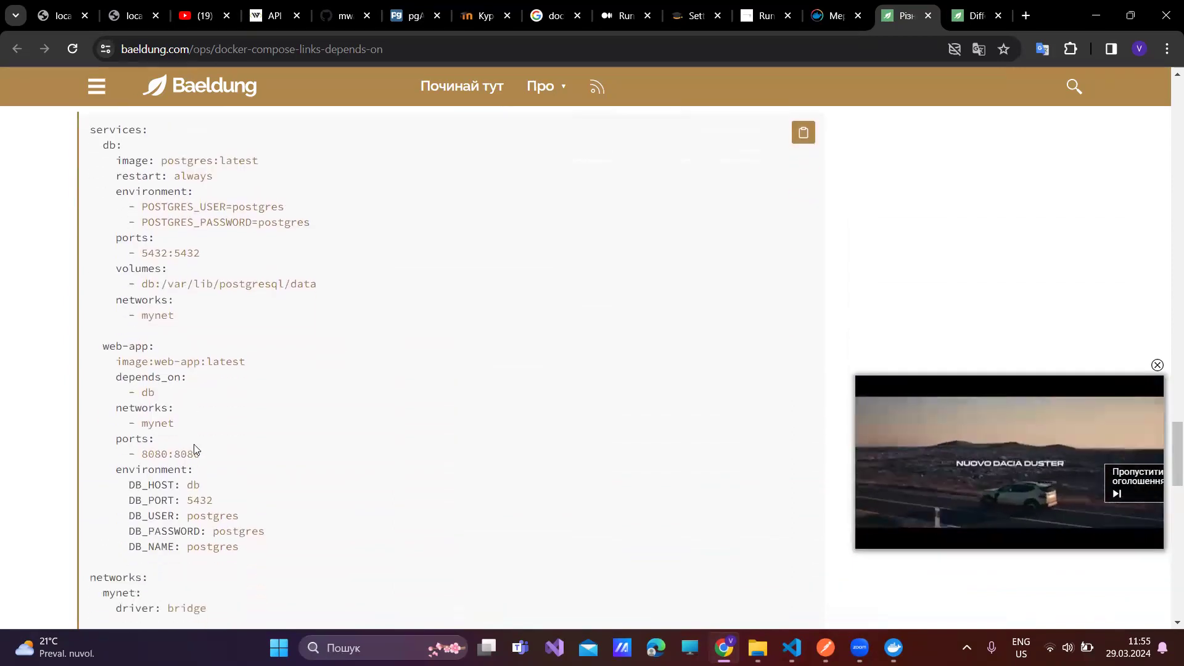
scroll(194, 448, "down", 1)
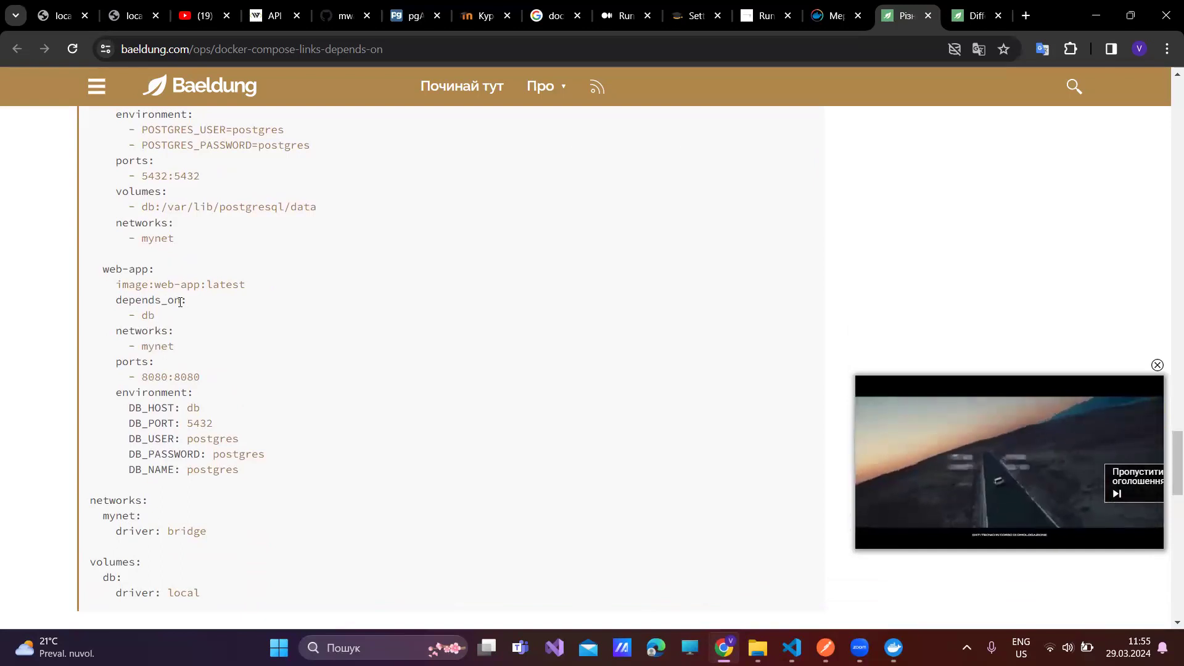
scroll(179, 302, "down", 1)
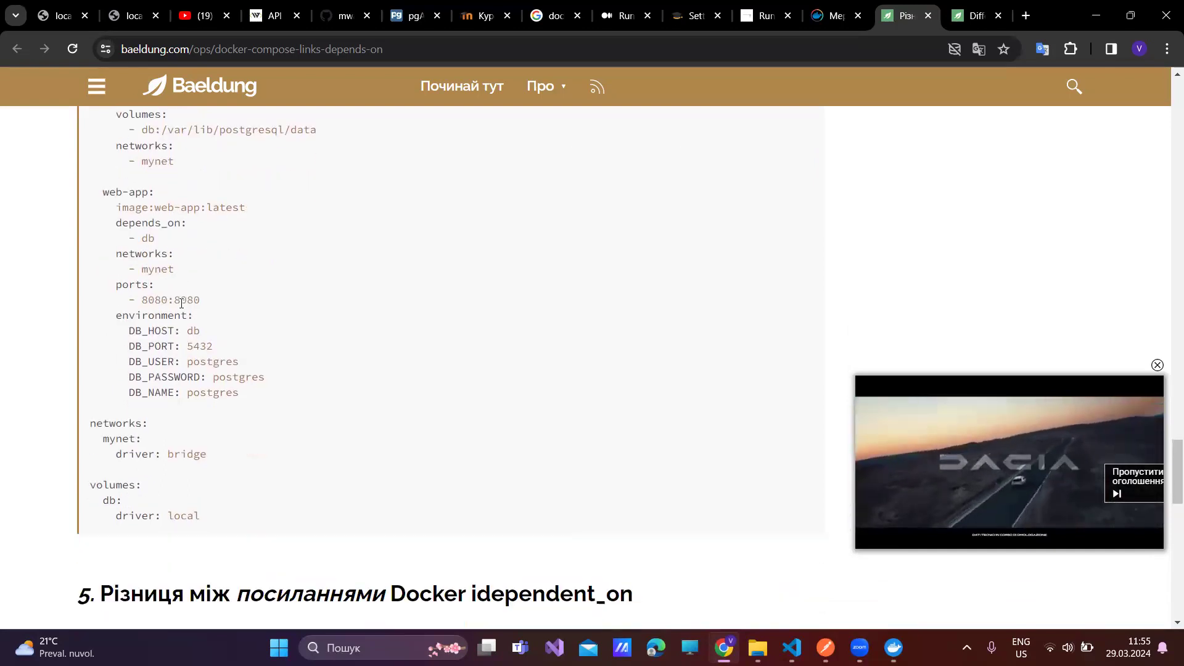
scroll(181, 303, "down", 1)
scroll(181, 305, "down", 2)
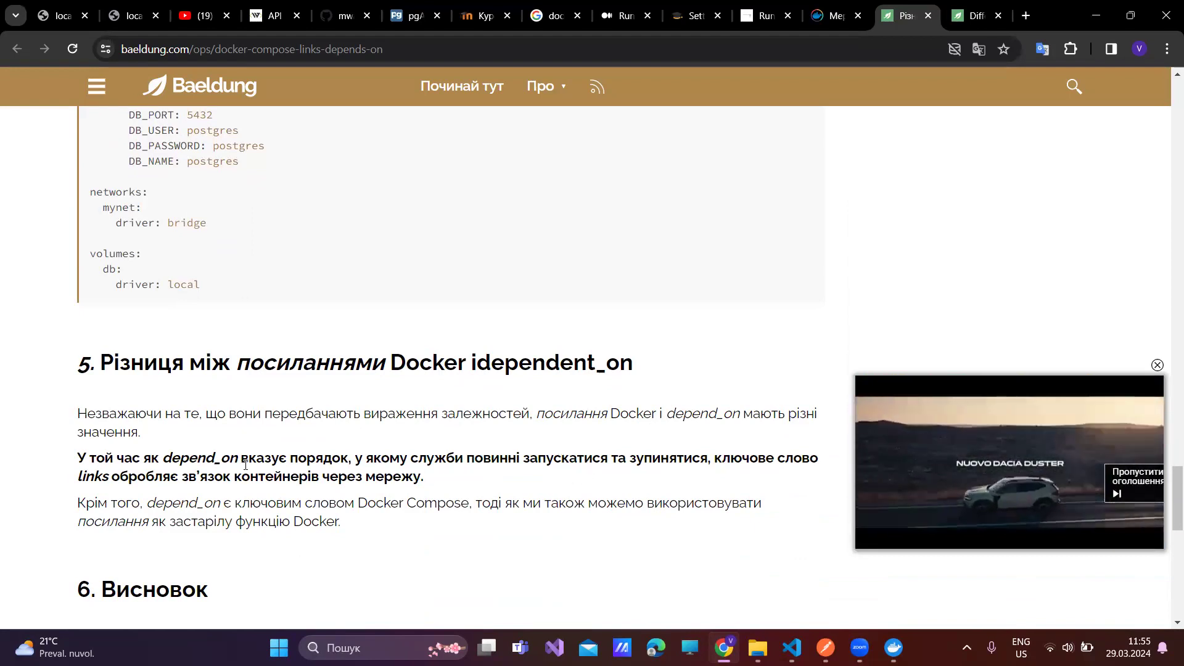
scroll(245, 464, "down", 1)
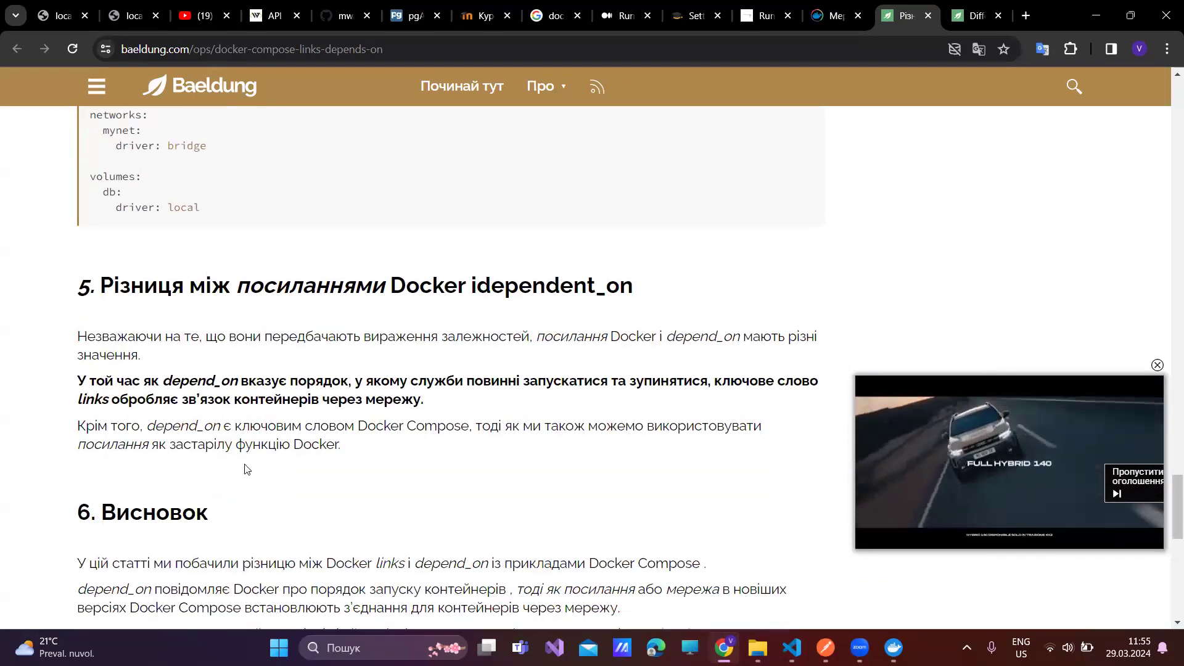
scroll(222, 452, "down", 3)
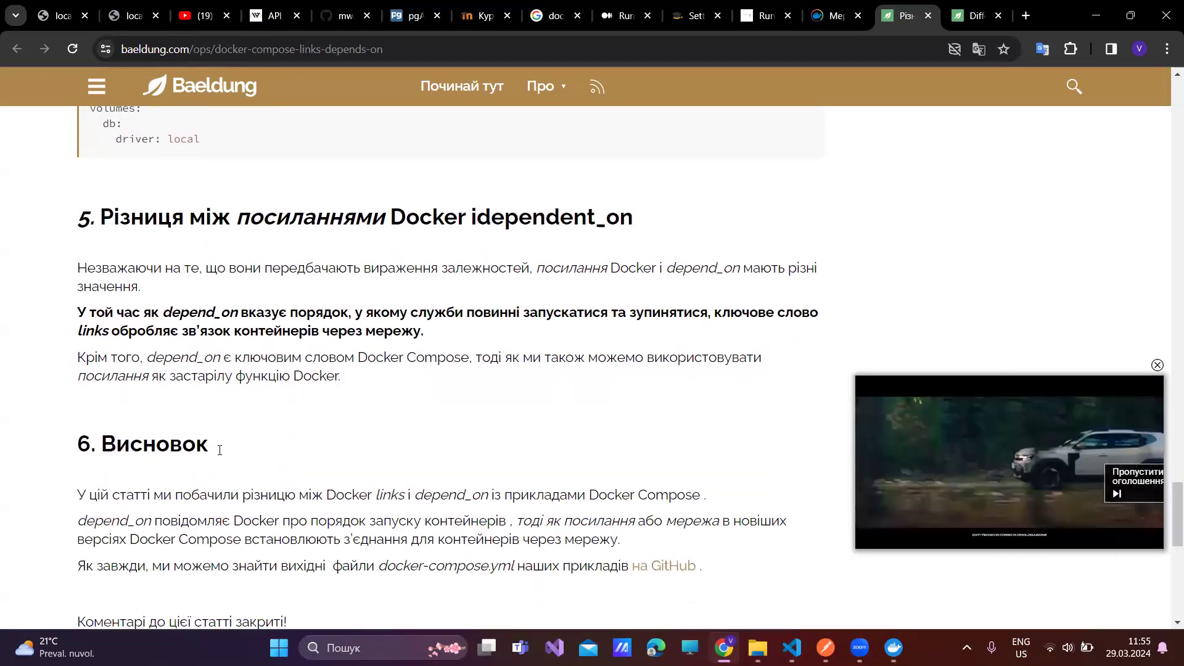
scroll(220, 453, "down", 1)
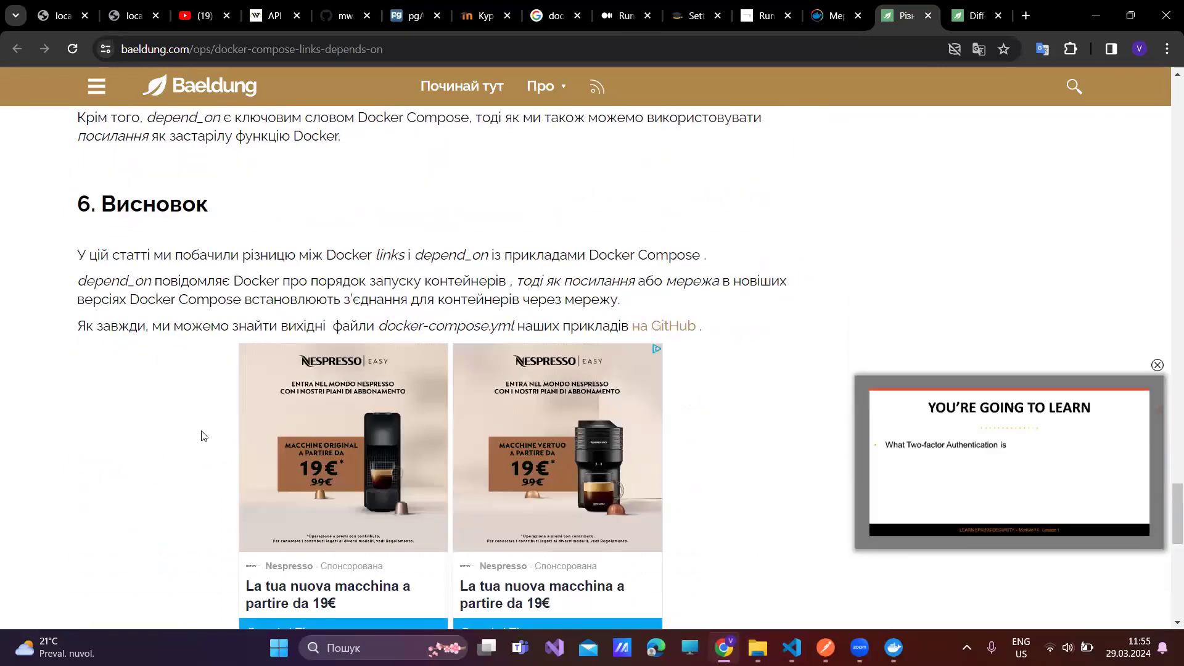
scroll(203, 436, "down", 4)
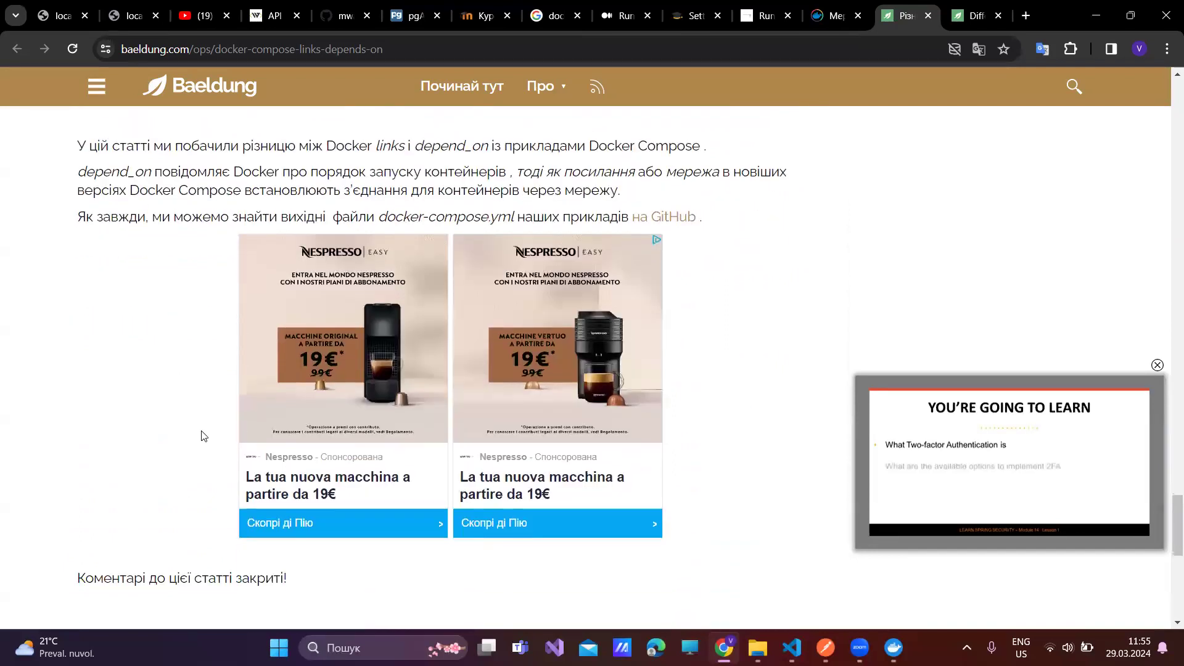
scroll(203, 436, "down", 5)
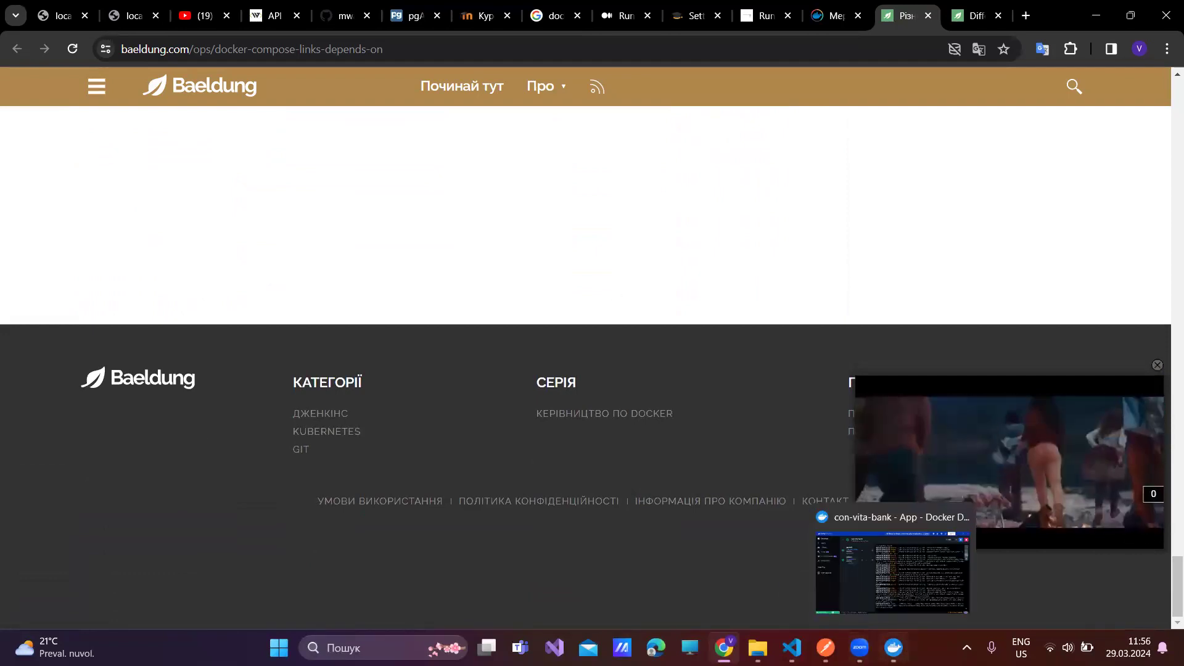
- Stop the pgadmin and postgres containers of the con-vita-bank stack
left_click(901, 645)
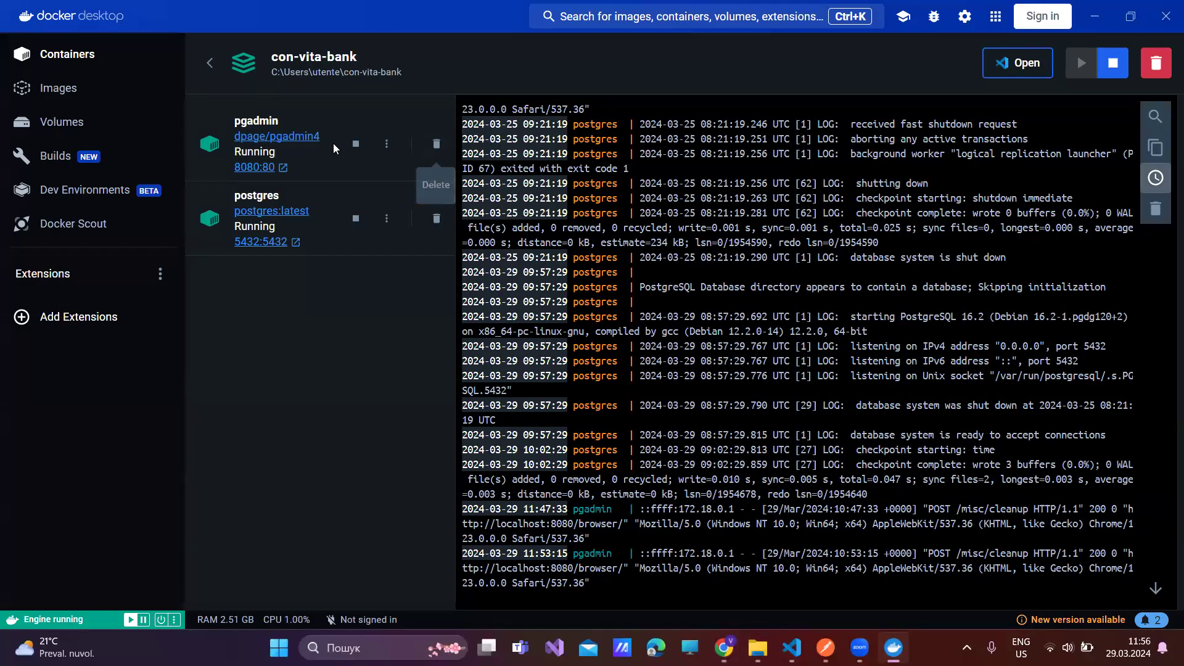
left_click(353, 144)
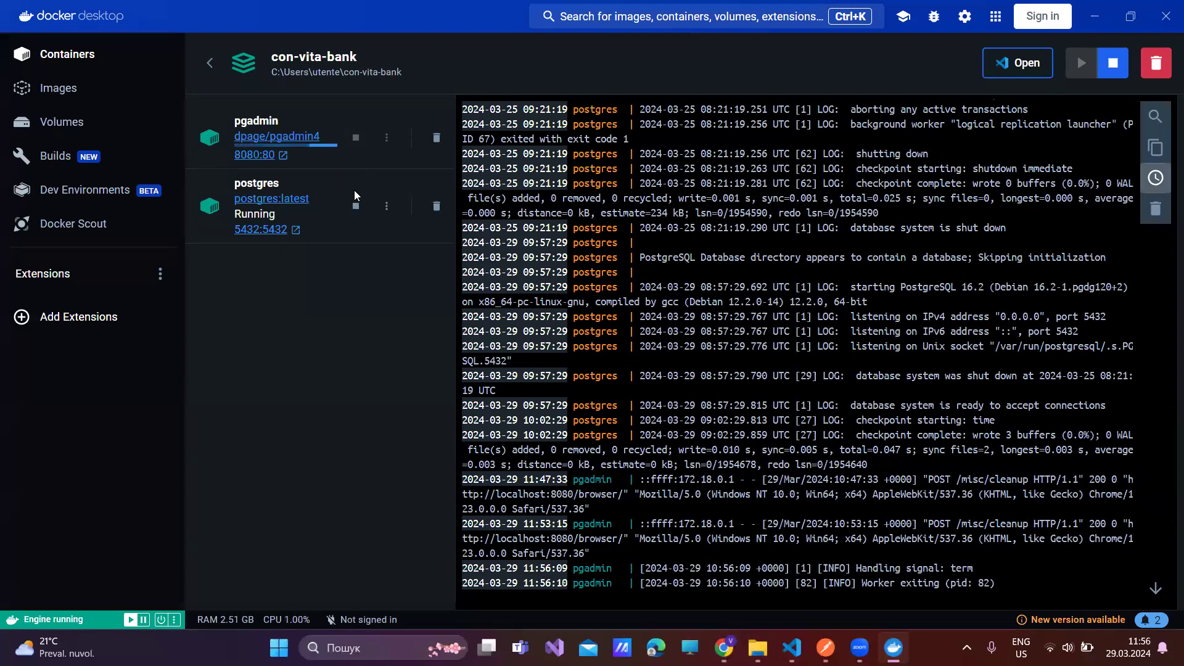
left_click(355, 208)
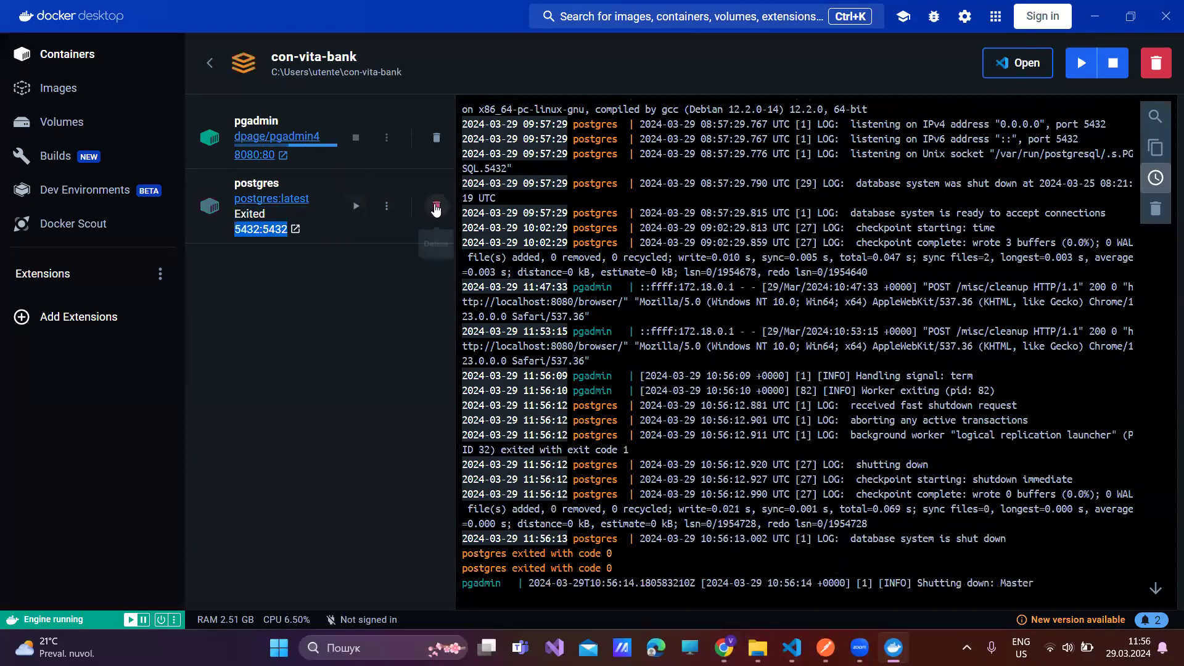
- Delete the postgres container from its details page and confirm the removal
left_click(435, 233)
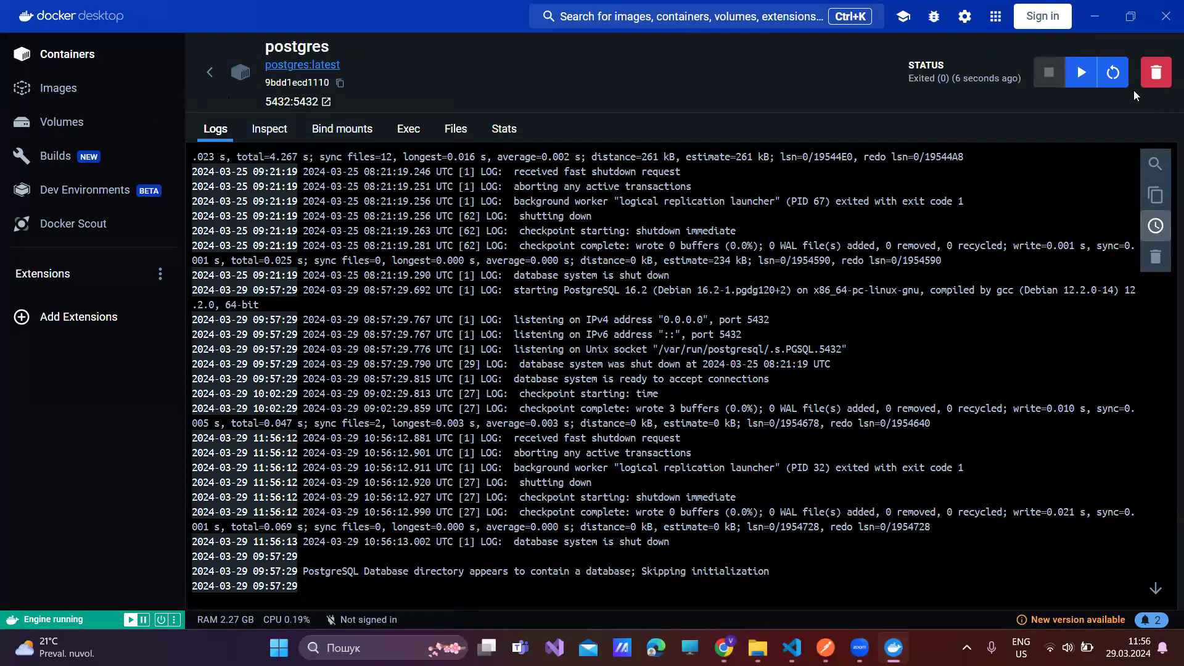
left_click(1148, 78)
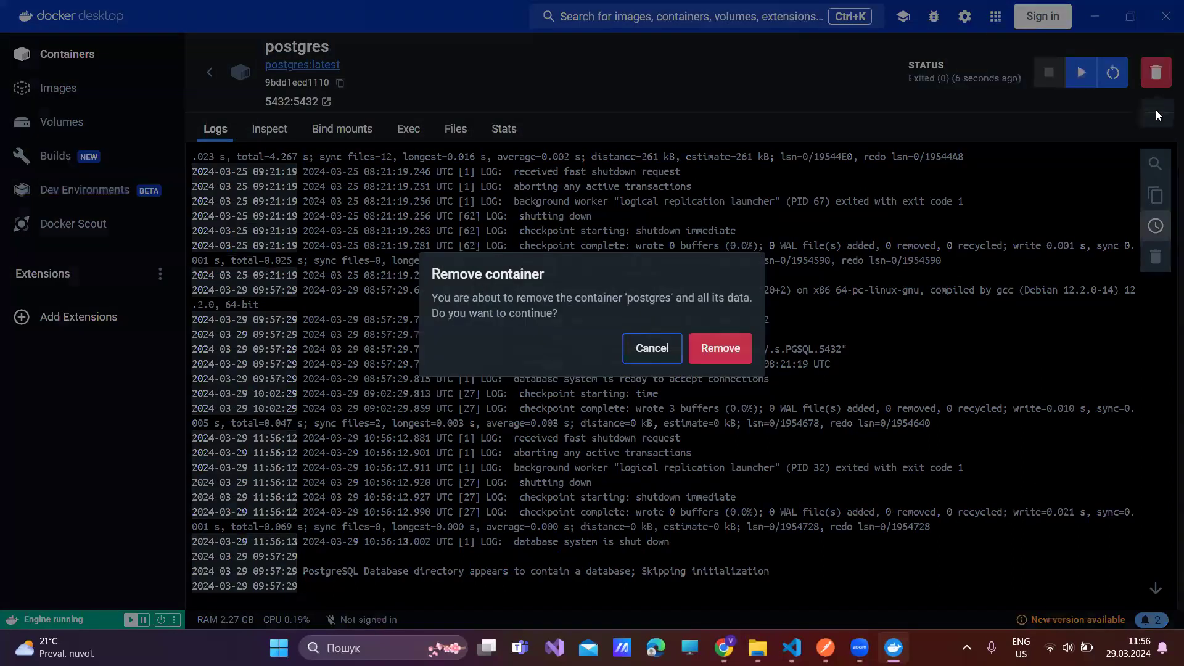
left_click(727, 347)
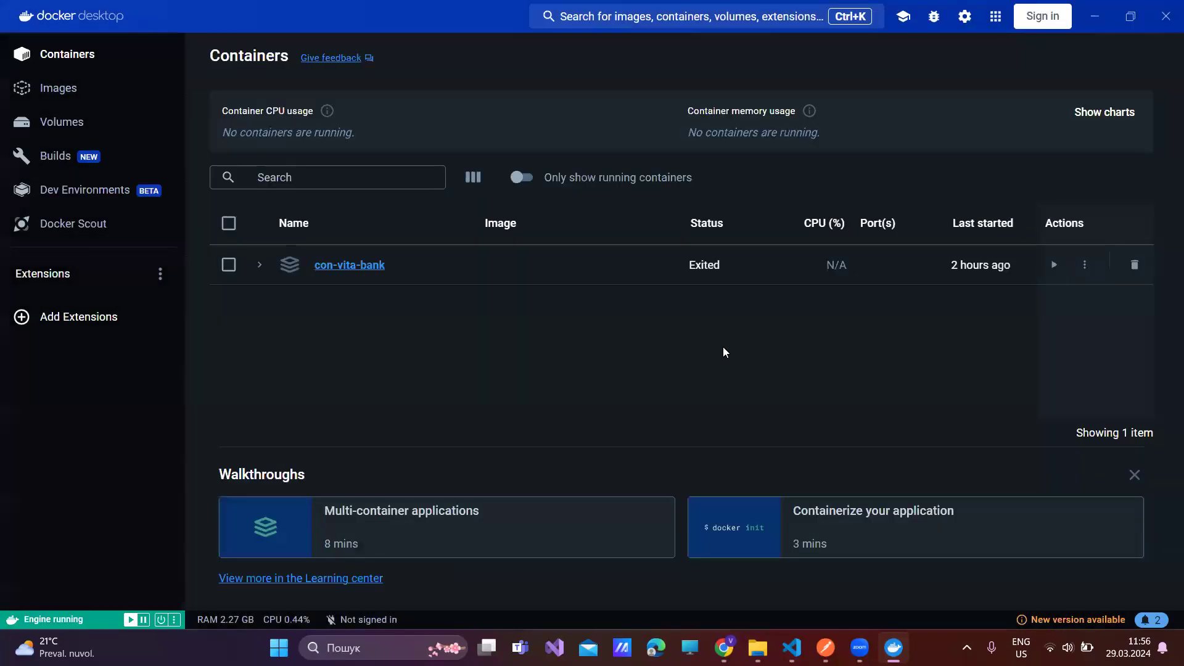
- Attempt to delete the whole con-vita-bank stack and dismiss the deletion-failed error
left_click(229, 265)
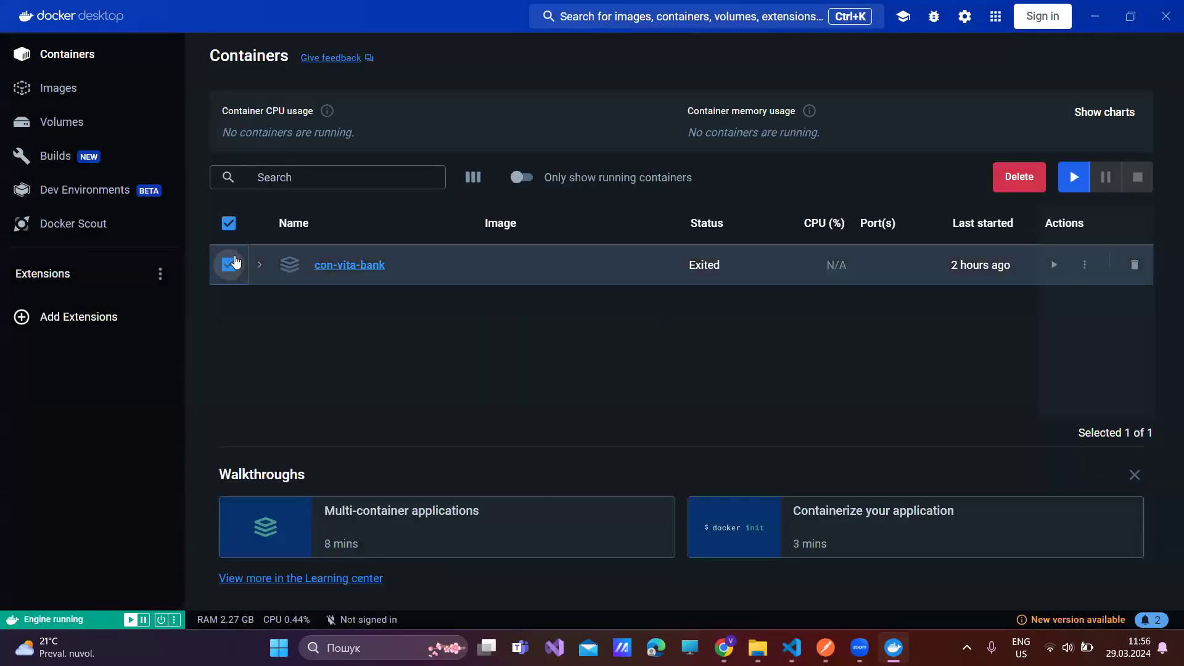
left_click(1023, 178)
left_click(747, 375)
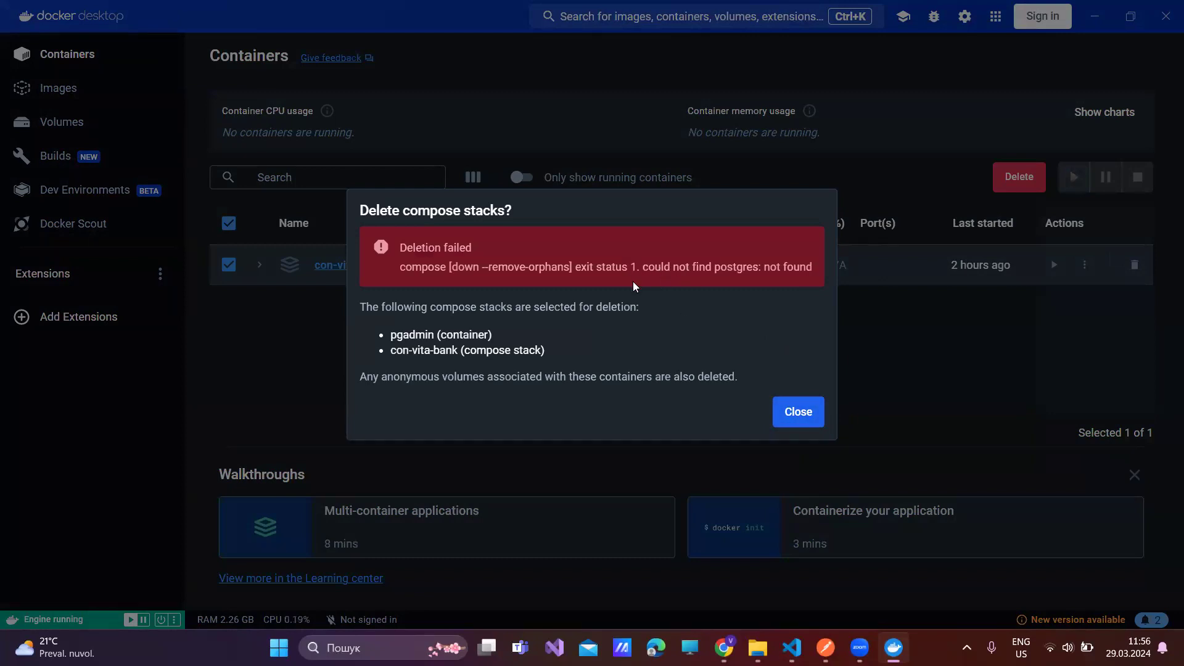
left_click(798, 412)
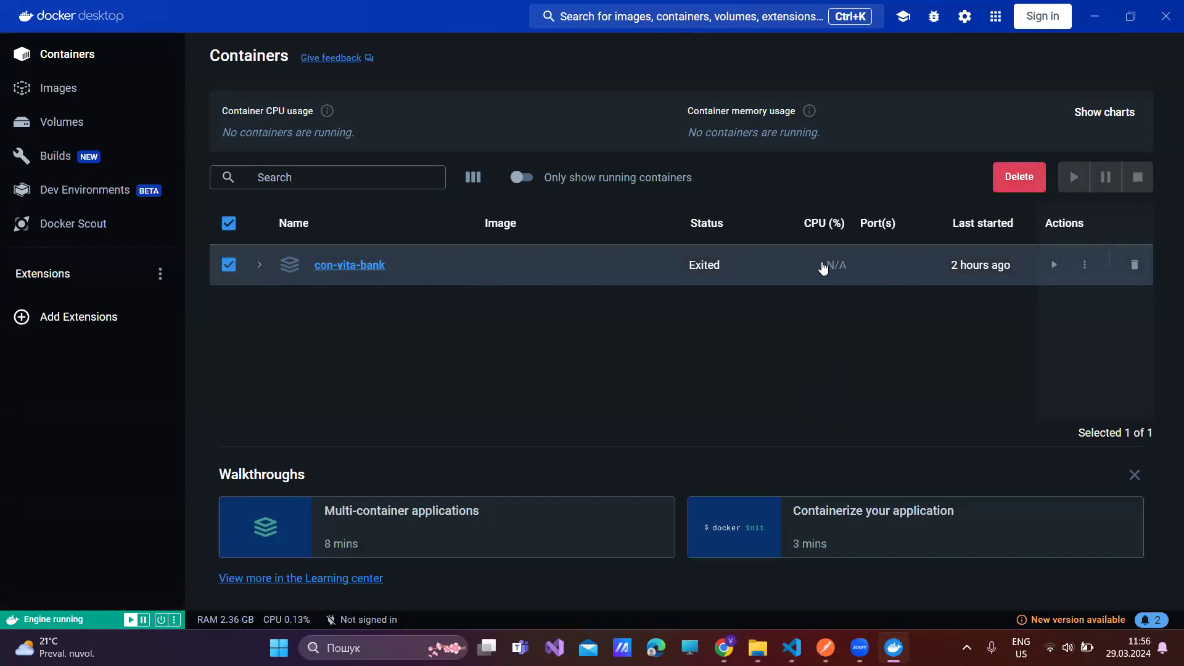
- Expand the con-vita-bank stack and try deleting the pgadmin container from the list
left_click(260, 267)
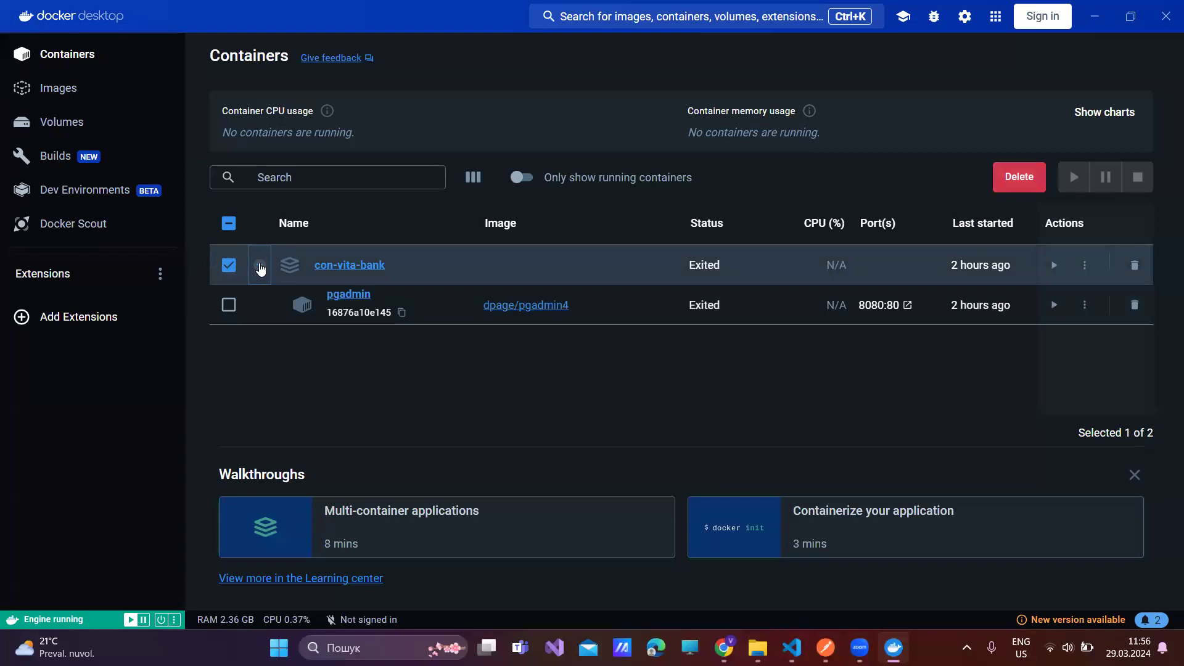
left_click(260, 267)
left_click(260, 266)
left_click(1129, 306)
left_click(780, 349)
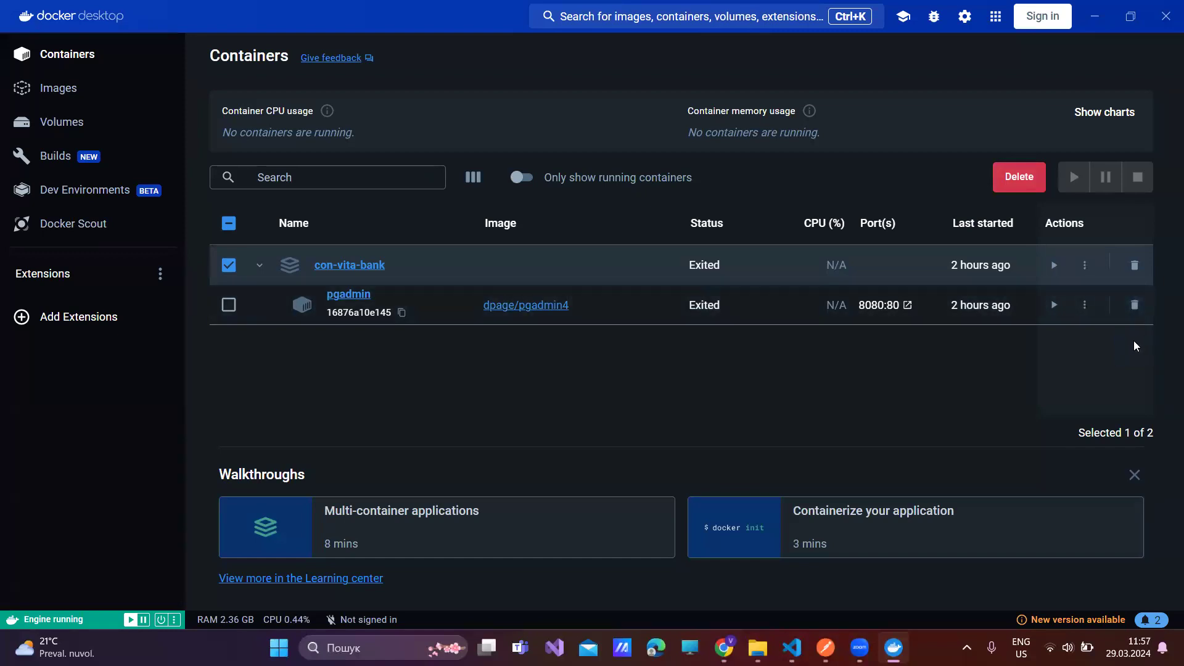
left_click(229, 305)
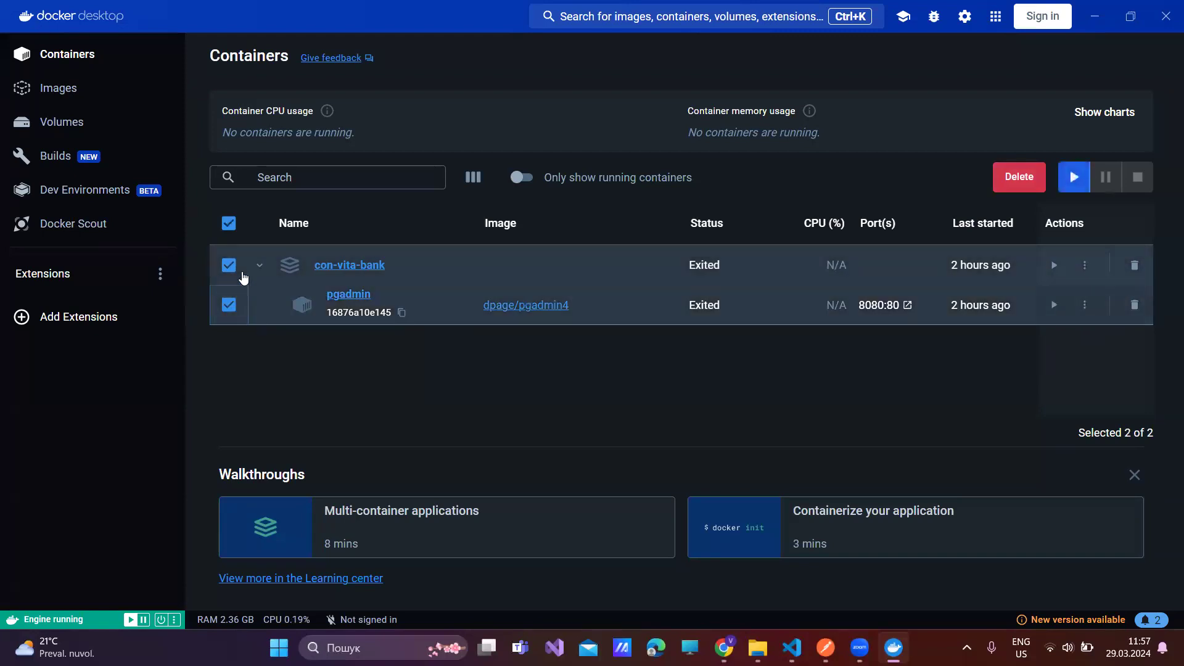
left_click(229, 265)
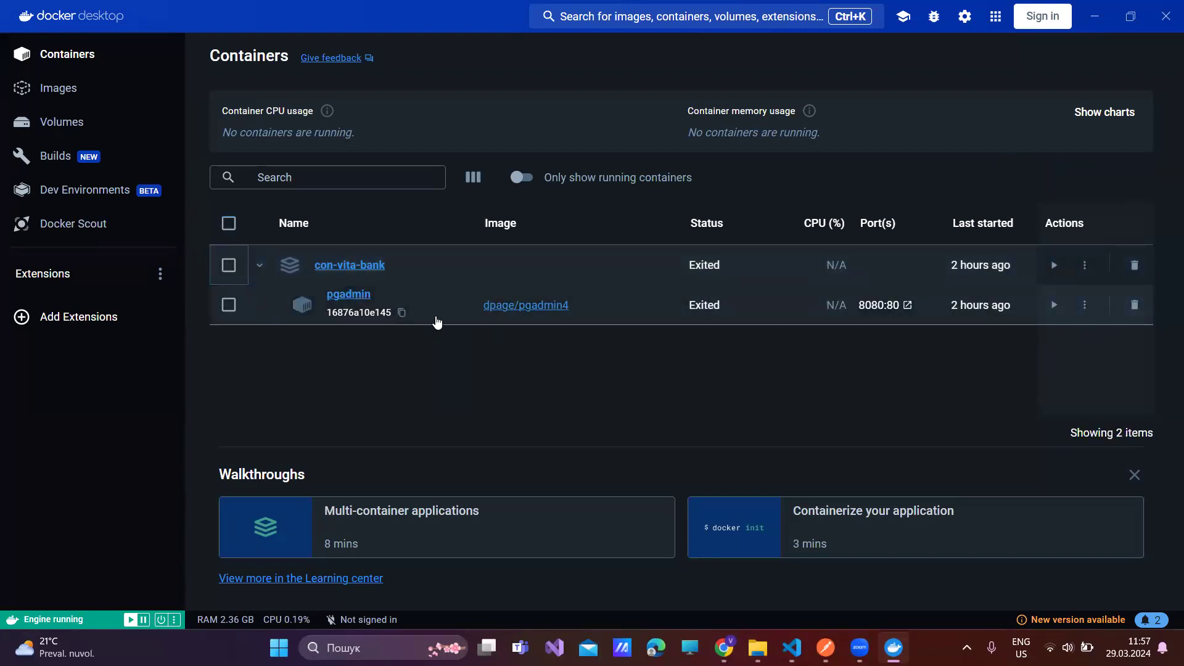
- Delete the pgadmin container from its details page, leaving no containers
left_click(345, 295)
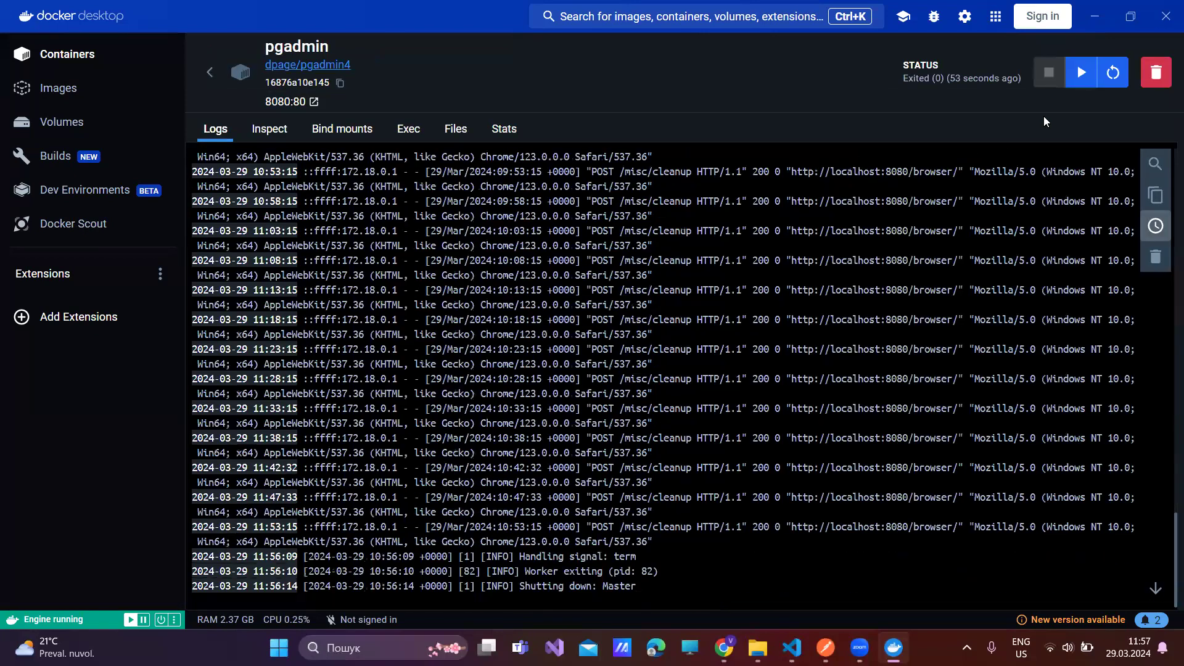
left_click(1156, 74)
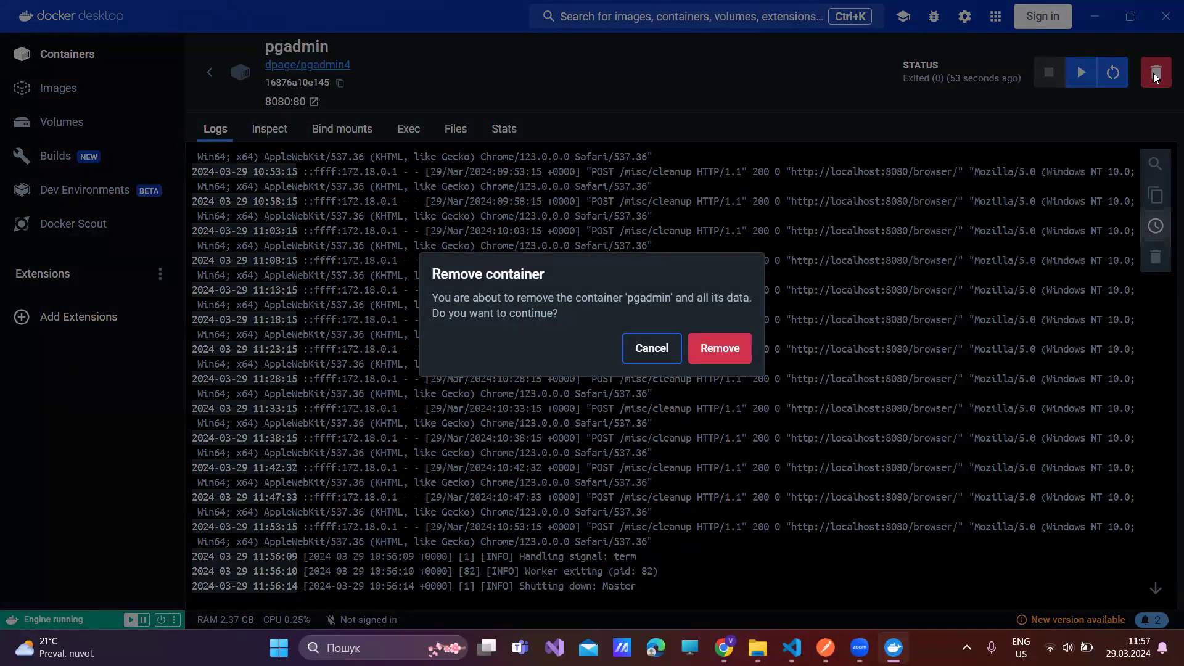
left_click(725, 349)
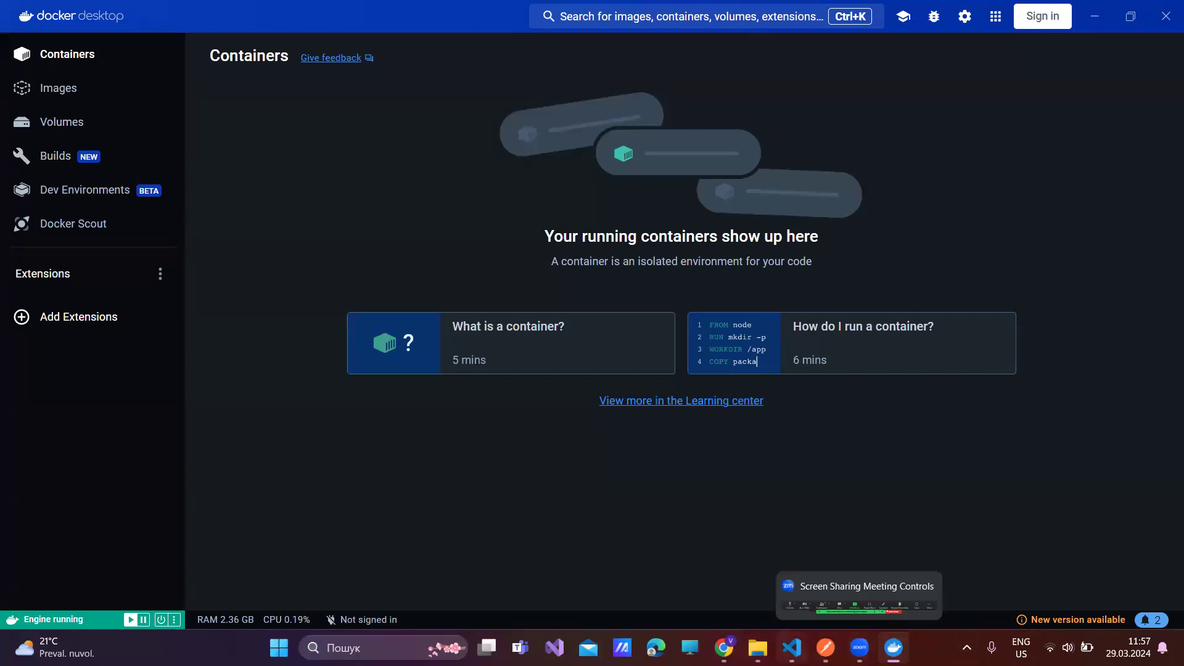
left_click(791, 648)
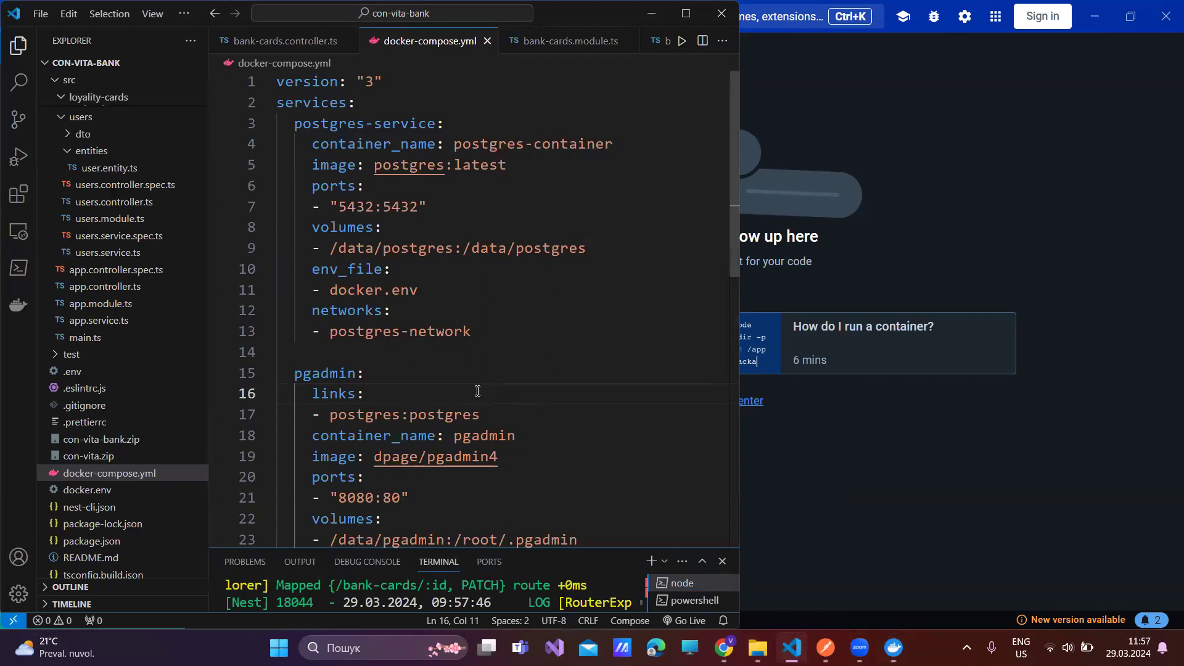
left_click(360, 416)
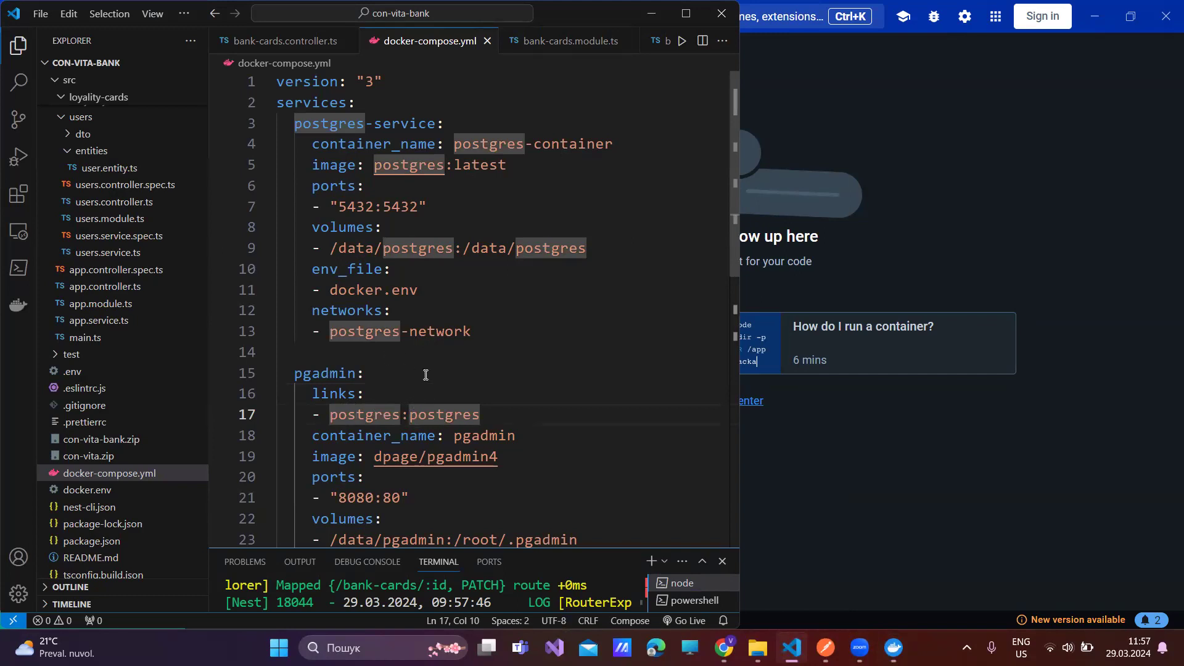
double_click(319, 128)
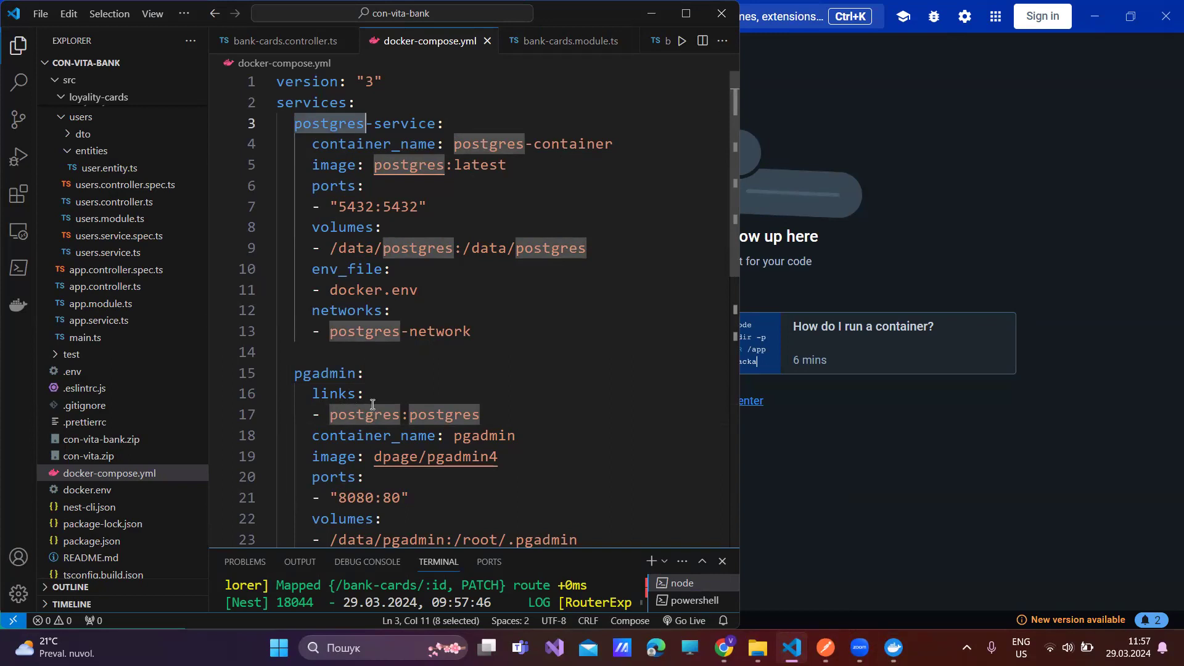
- Scroll the Baeldung article back to section 3's example where web-app links to db
mouse_move(724, 648)
left_click(725, 586)
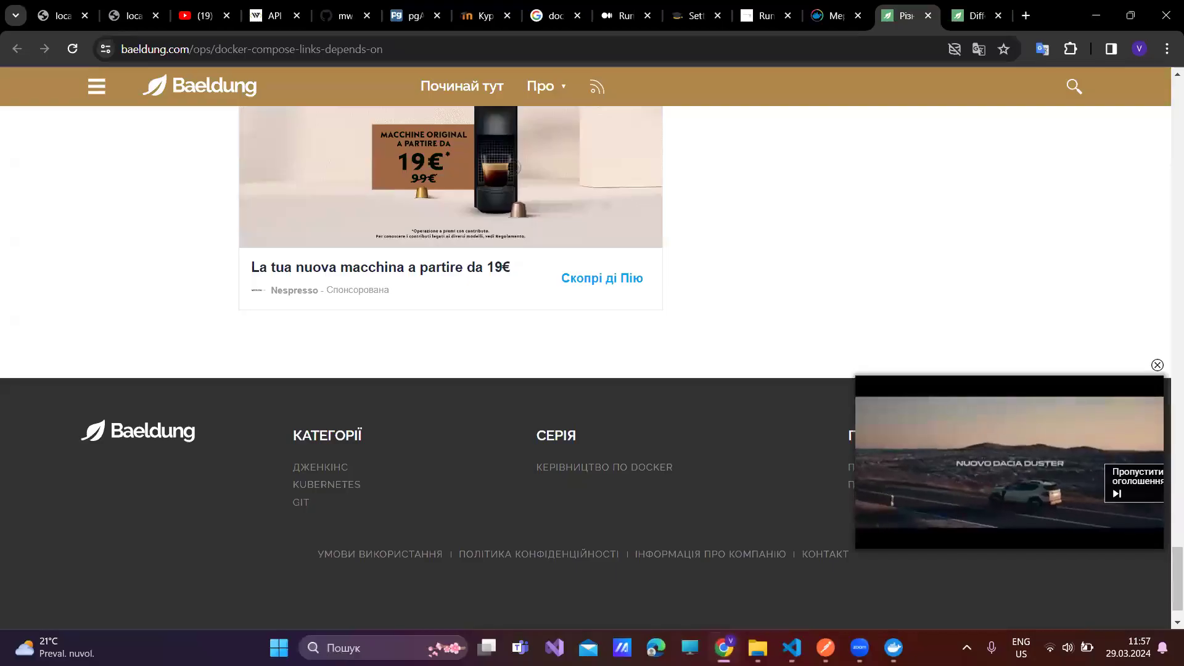
scroll(490, 298, "up", 5)
scroll(492, 299, "up", 8)
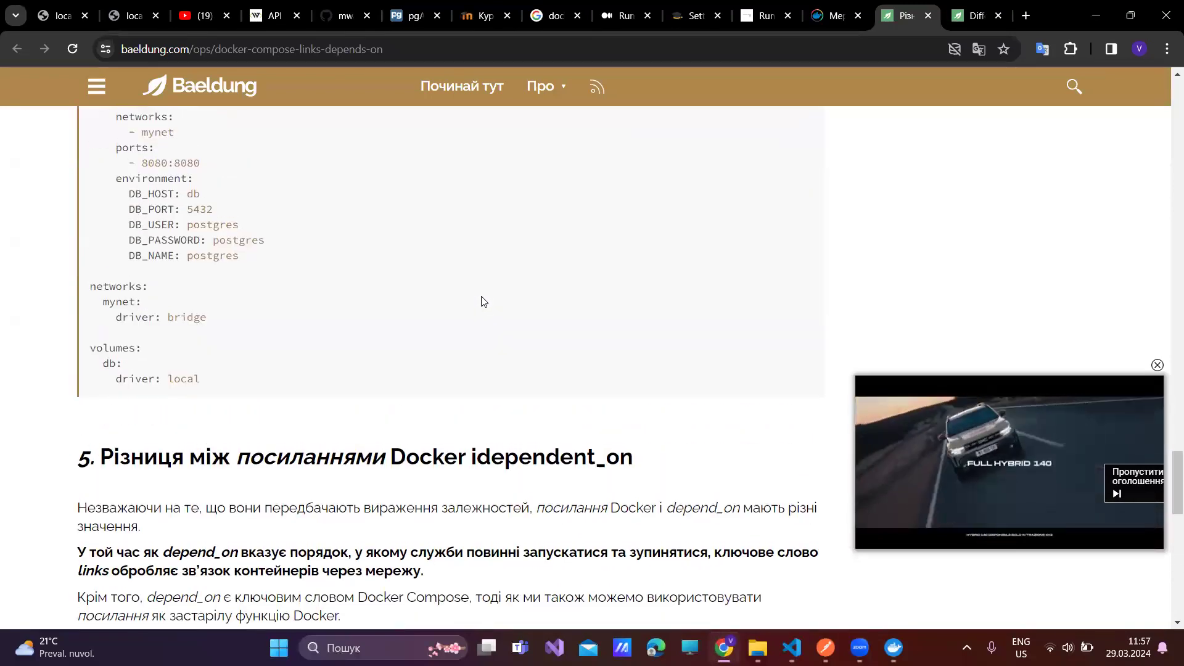
scroll(484, 301, "up", 8)
scroll(483, 302, "up", 10)
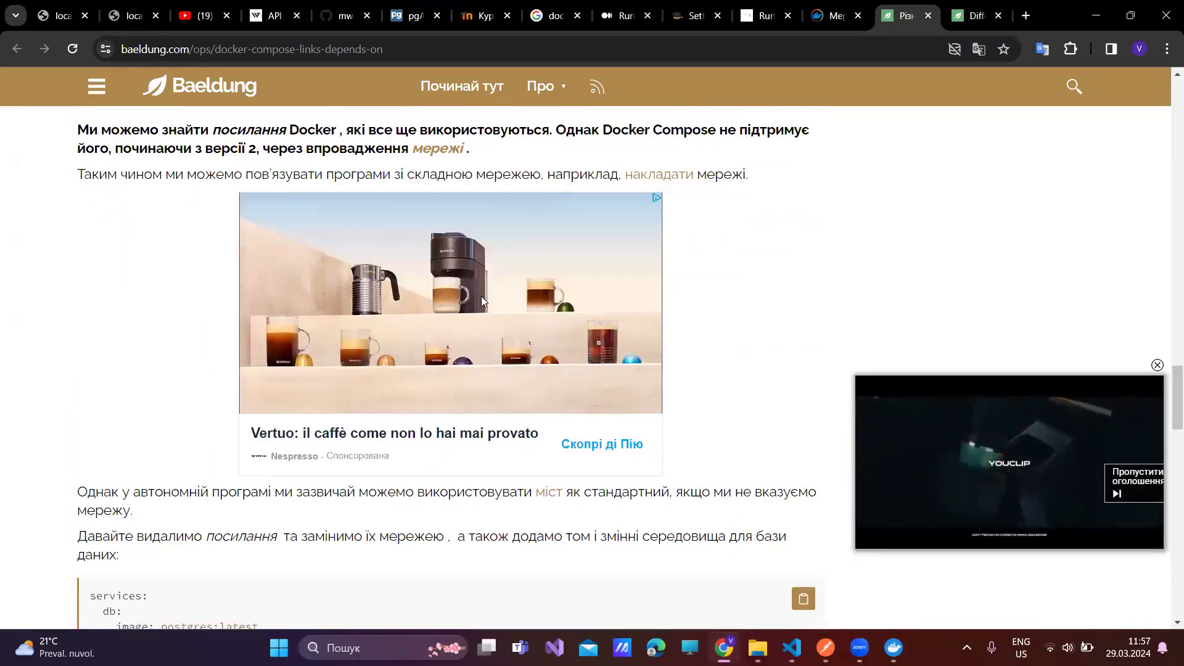
scroll(483, 302, "up", 2, "ctrl")
scroll(483, 302, "up", 5)
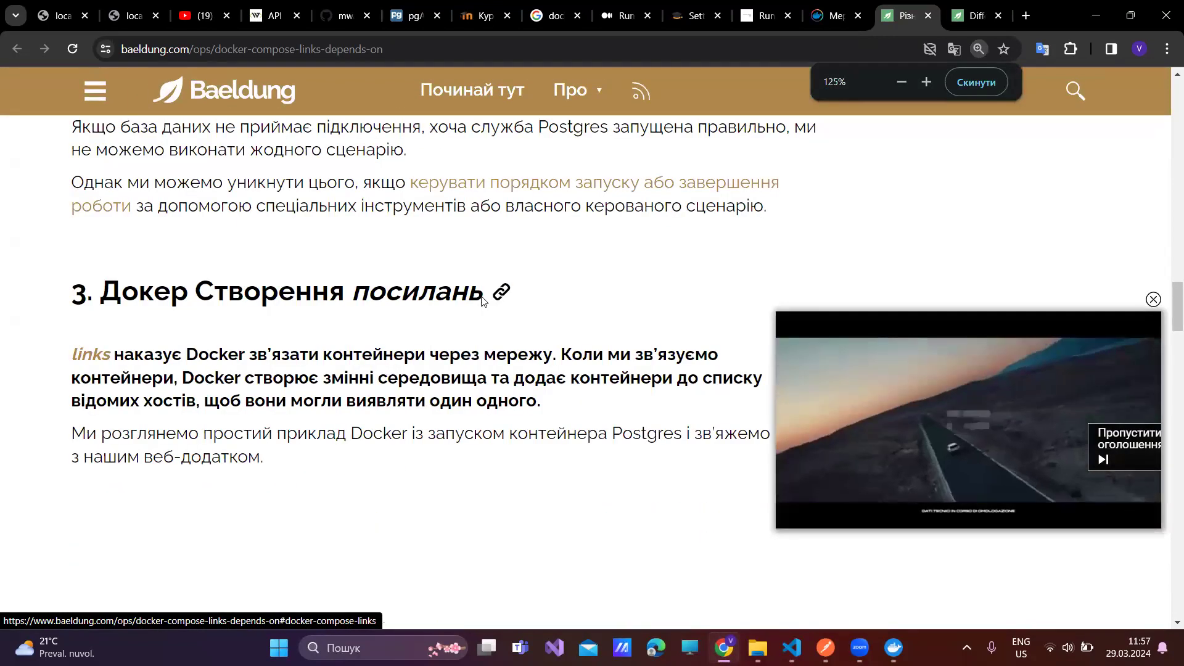
scroll(303, 475, "down", 1)
scroll(302, 475, "down", 6)
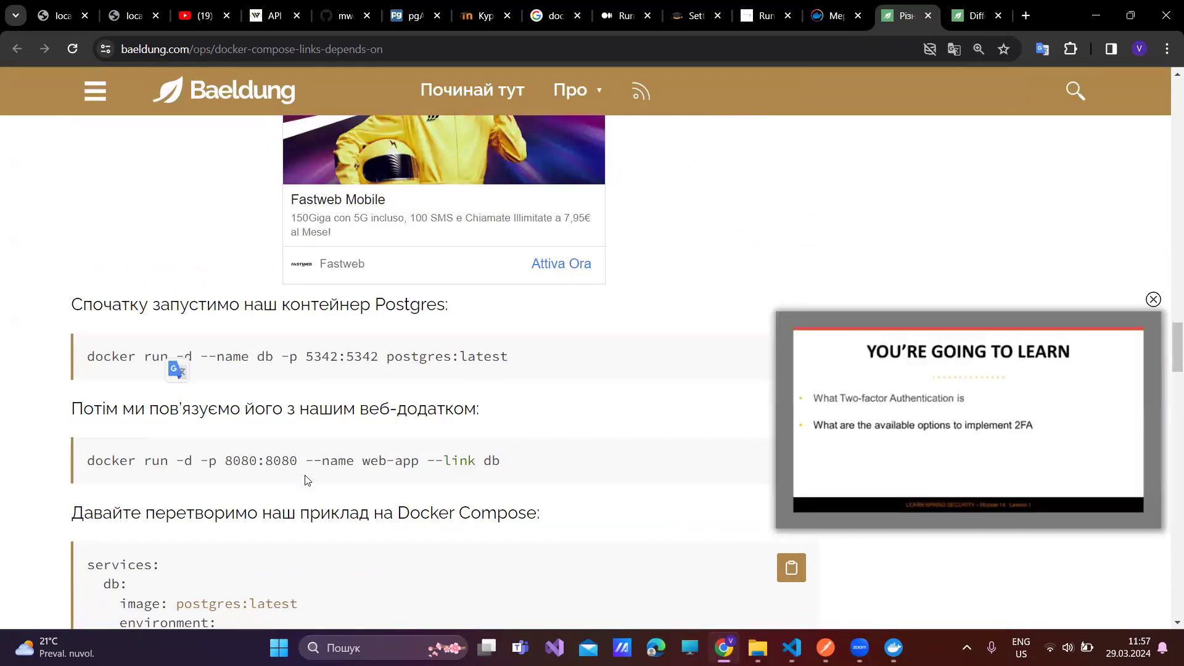
scroll(305, 479, "down", 5)
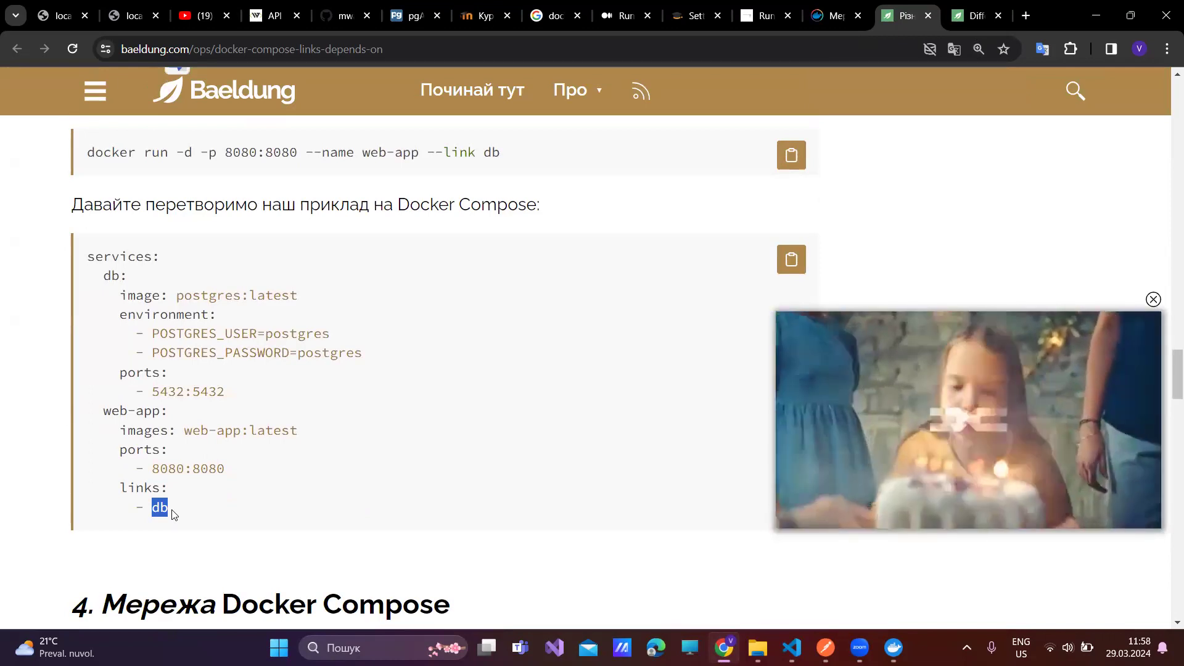
left_click(818, 22)
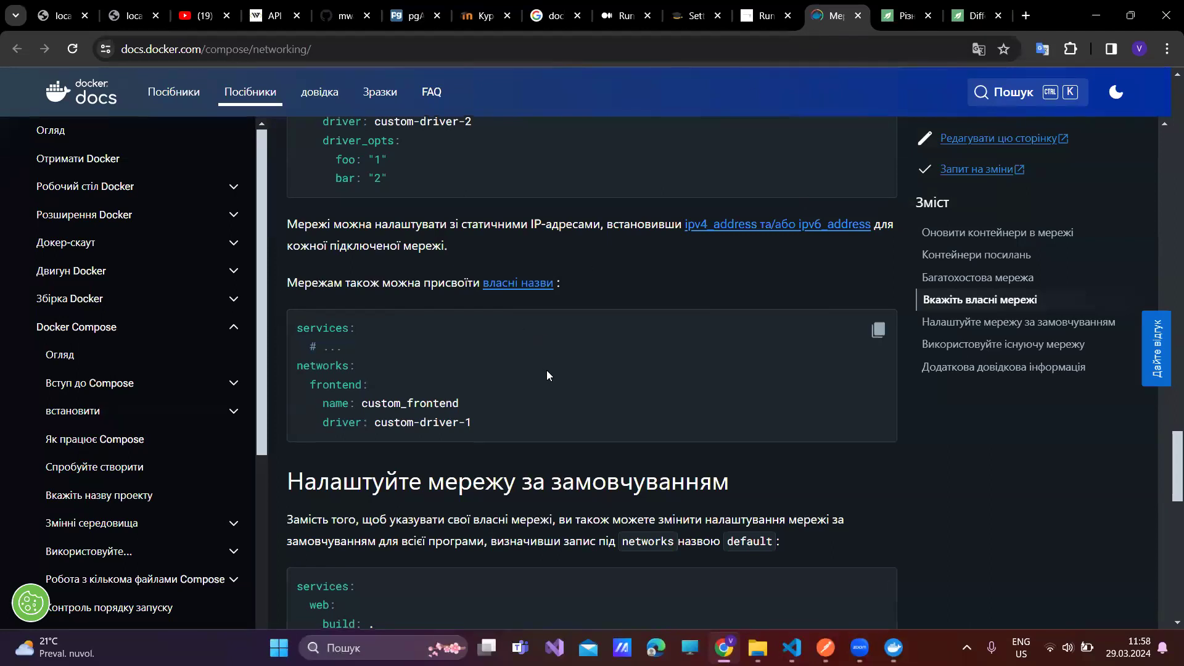
- Scroll through the Compose networking page's network examples and back to its title
scroll(546, 373, "down", 5)
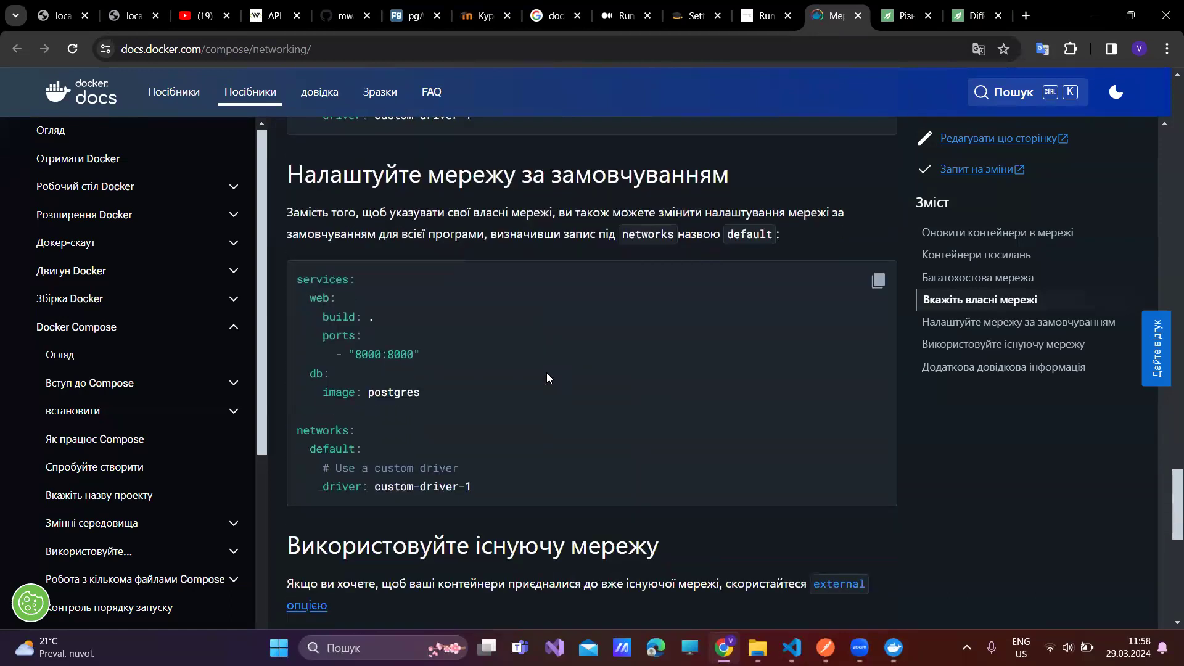
scroll(546, 373, "down", 1)
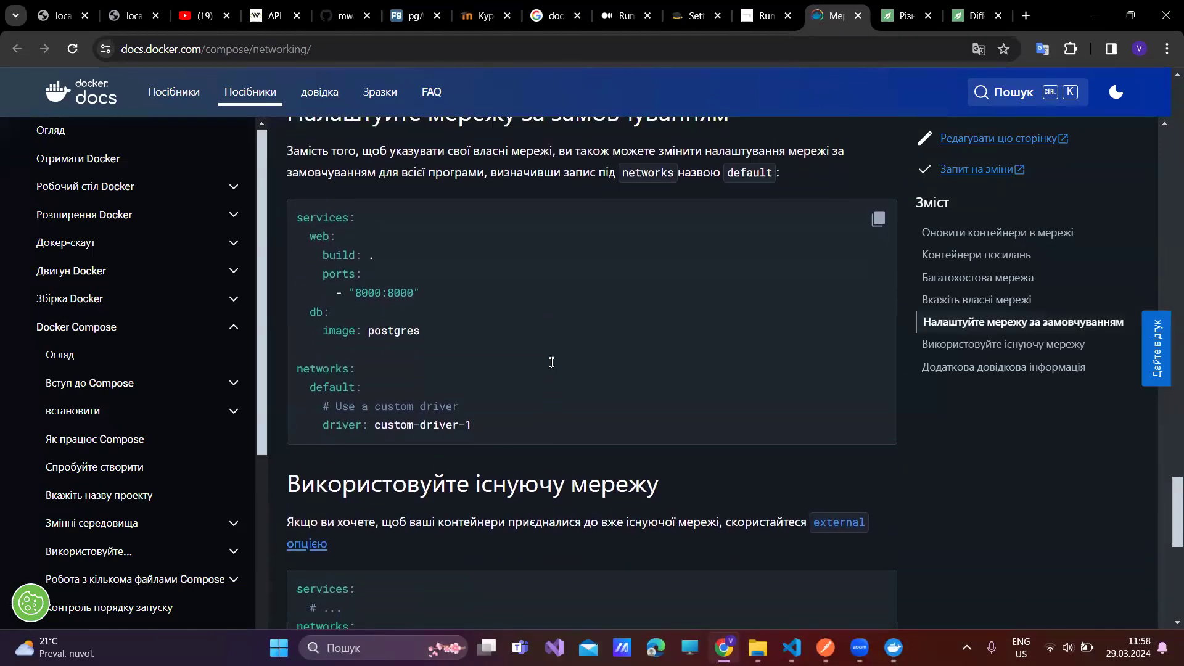
scroll(550, 364, "up", 20)
scroll(550, 364, "up", 20)
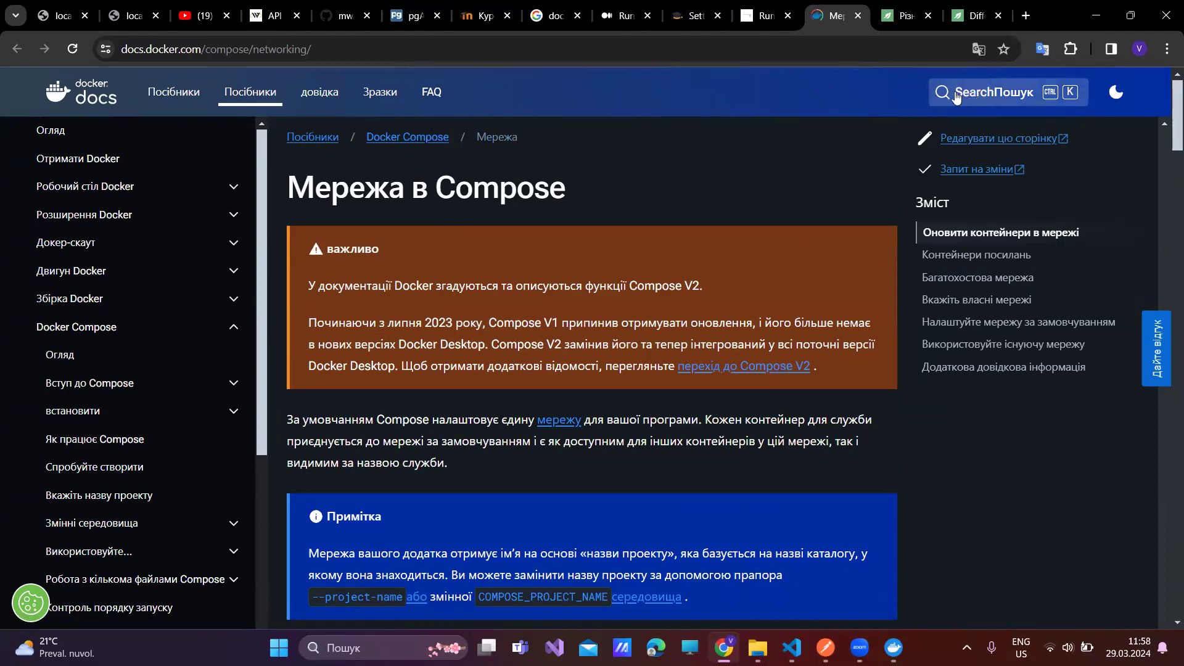
- Search the Docker docs for 'links' and open the Посилання page
left_click(935, 98)
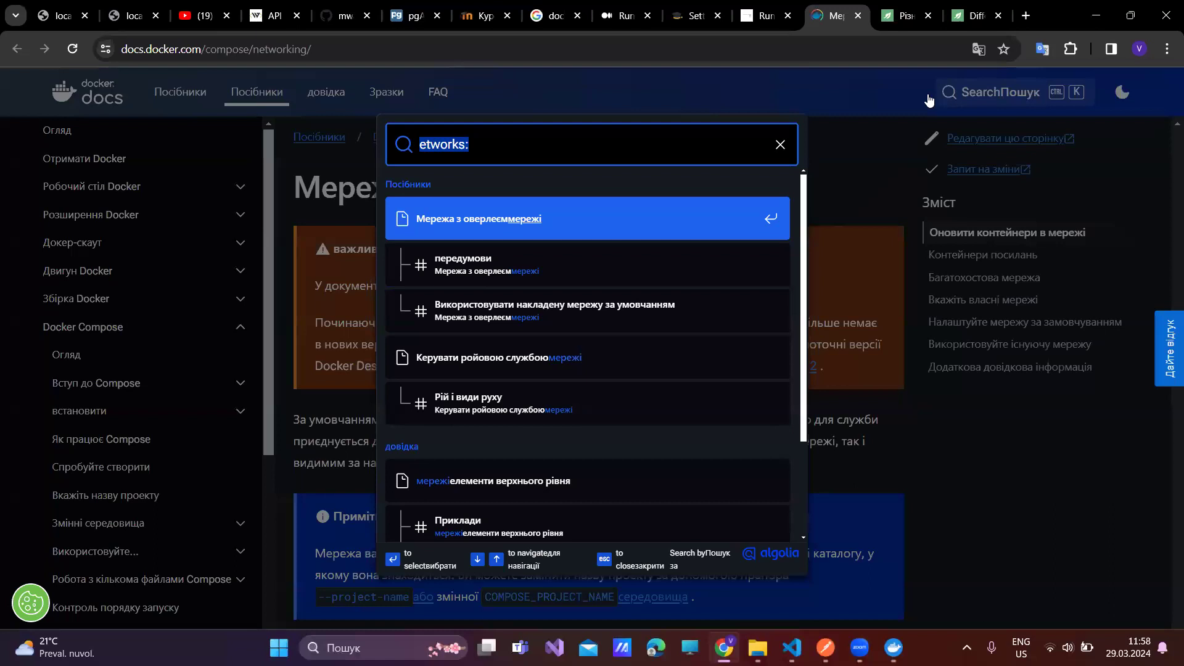
type("links")
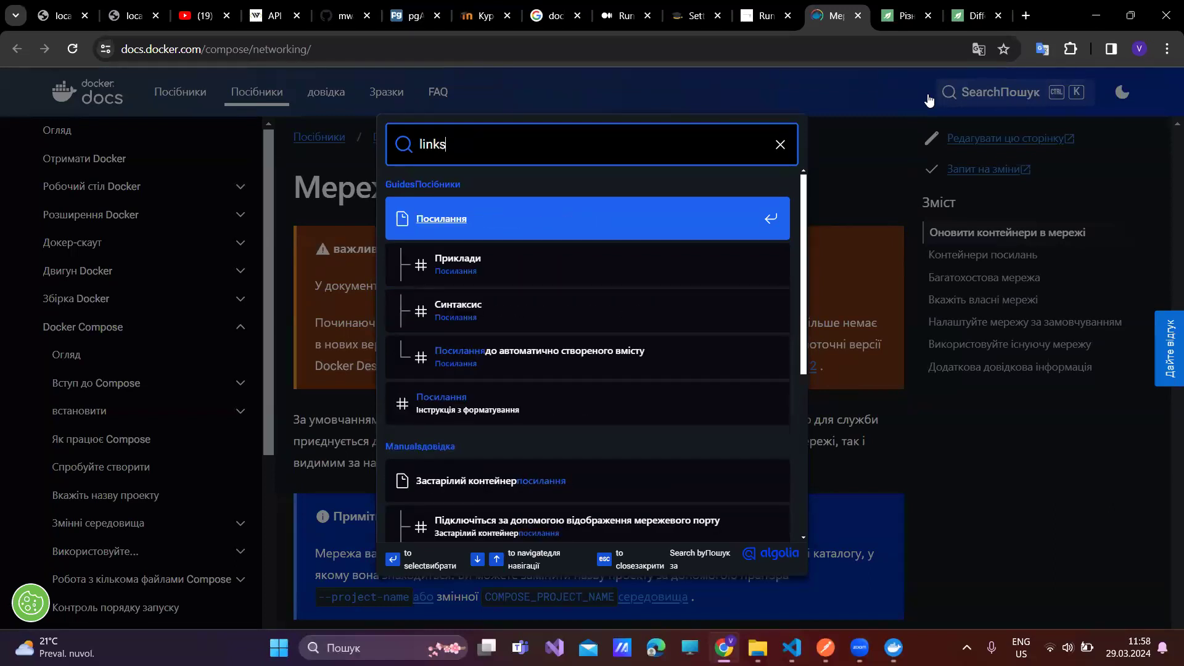
left_click(444, 219)
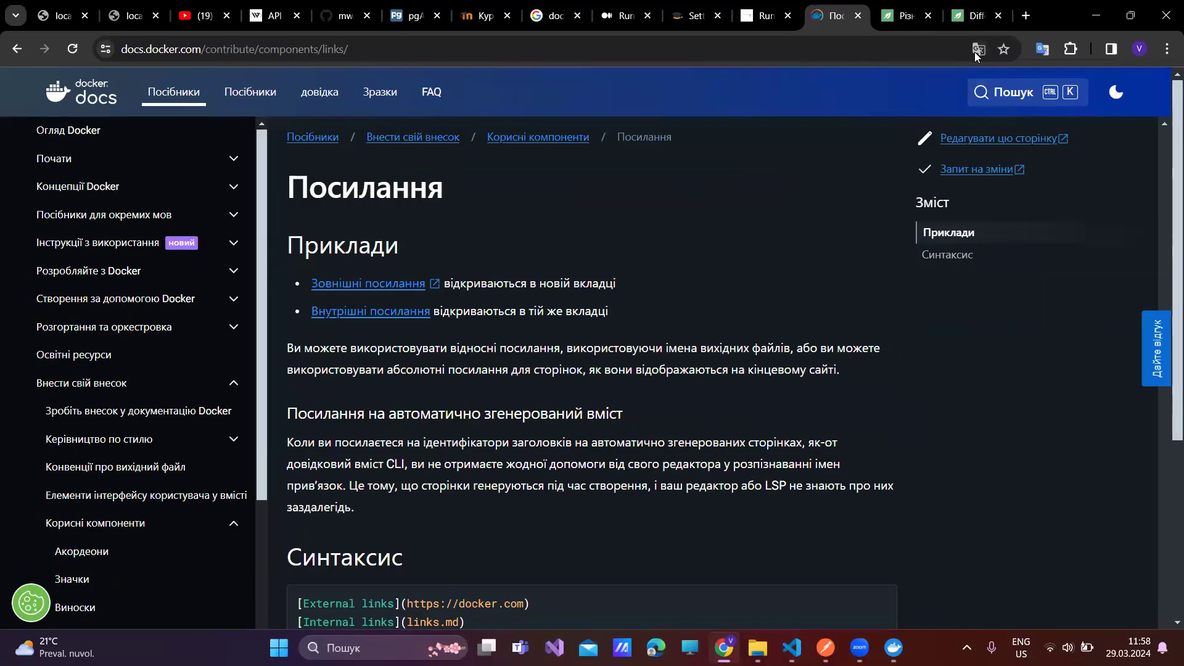
scroll(745, 369, "down", 3)
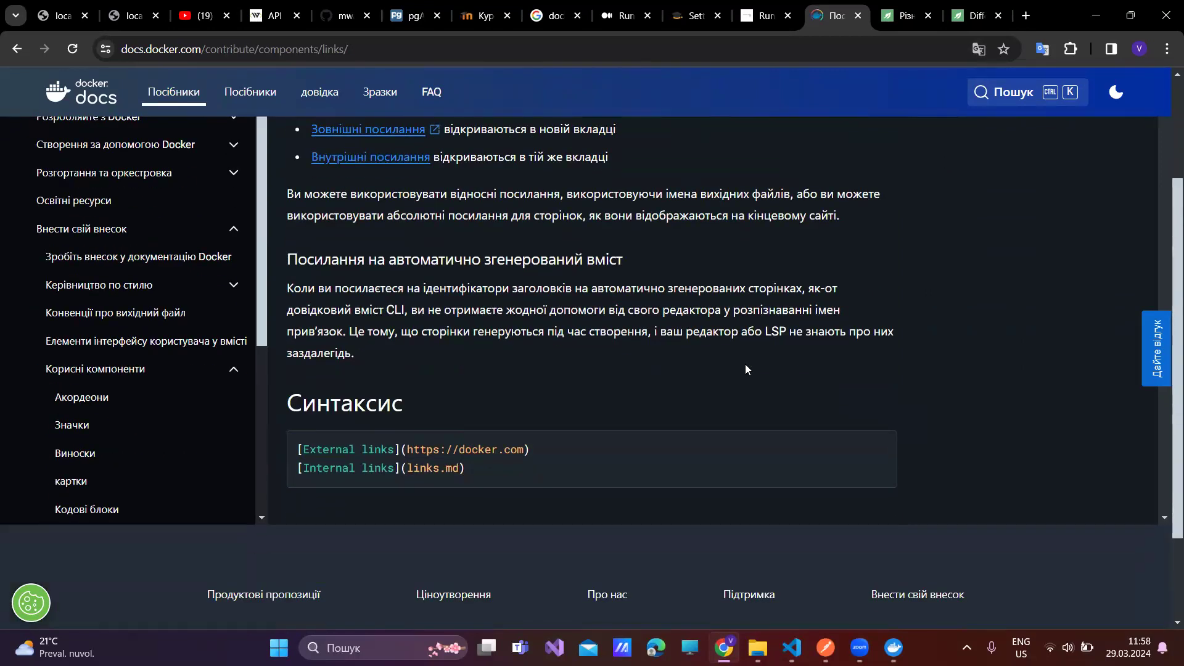
- Switch the Links page from the Ukrainian translation back to original English
left_click(977, 48)
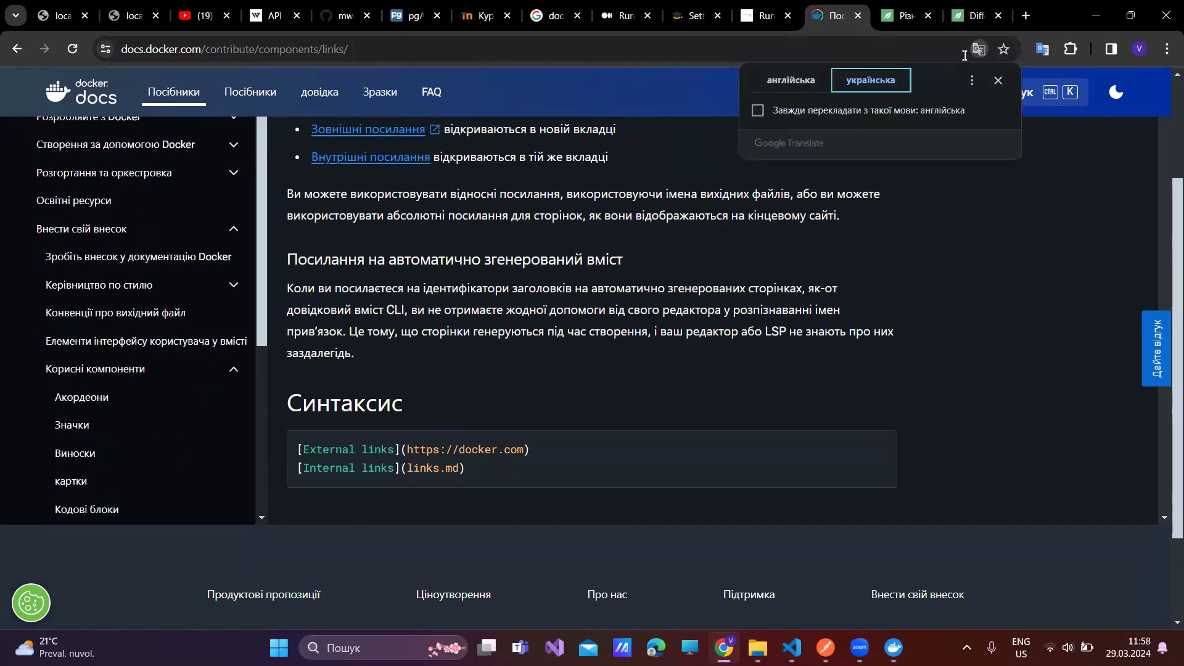
left_click(777, 81)
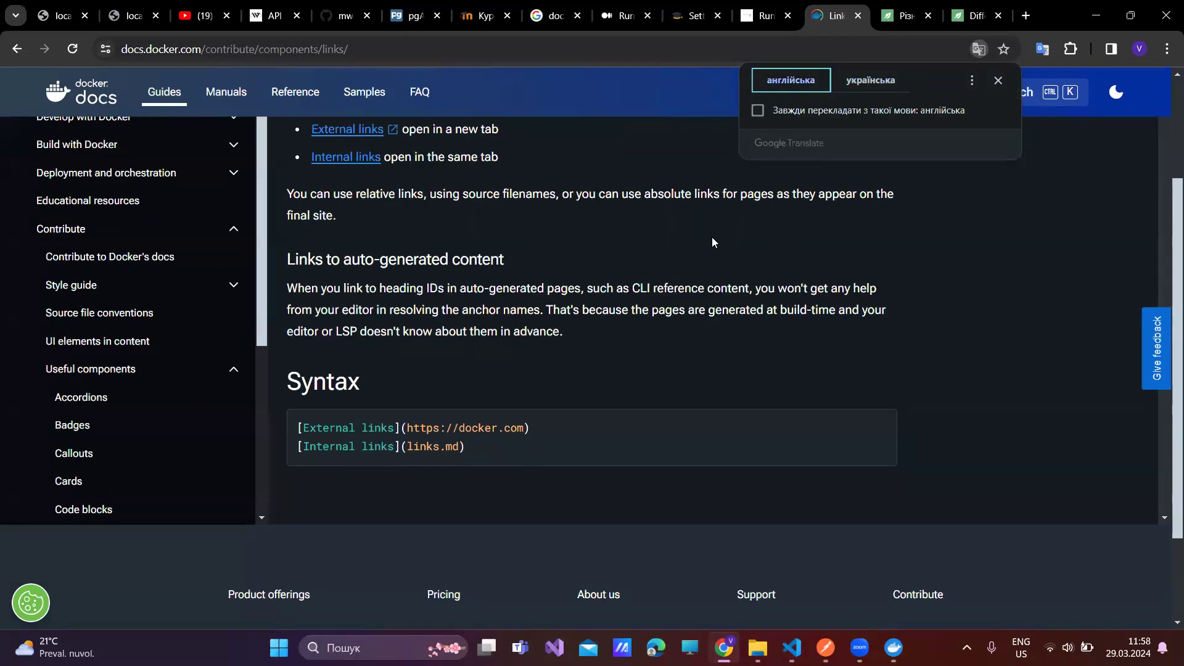
scroll(598, 281, "up", 3)
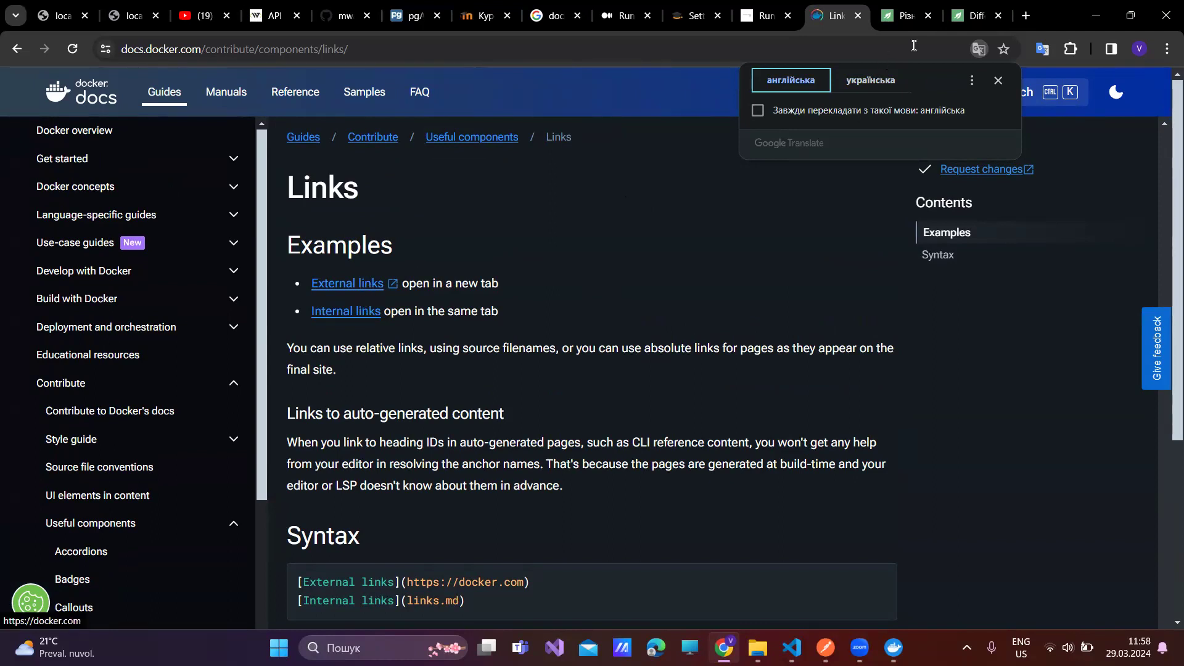
left_click(999, 80)
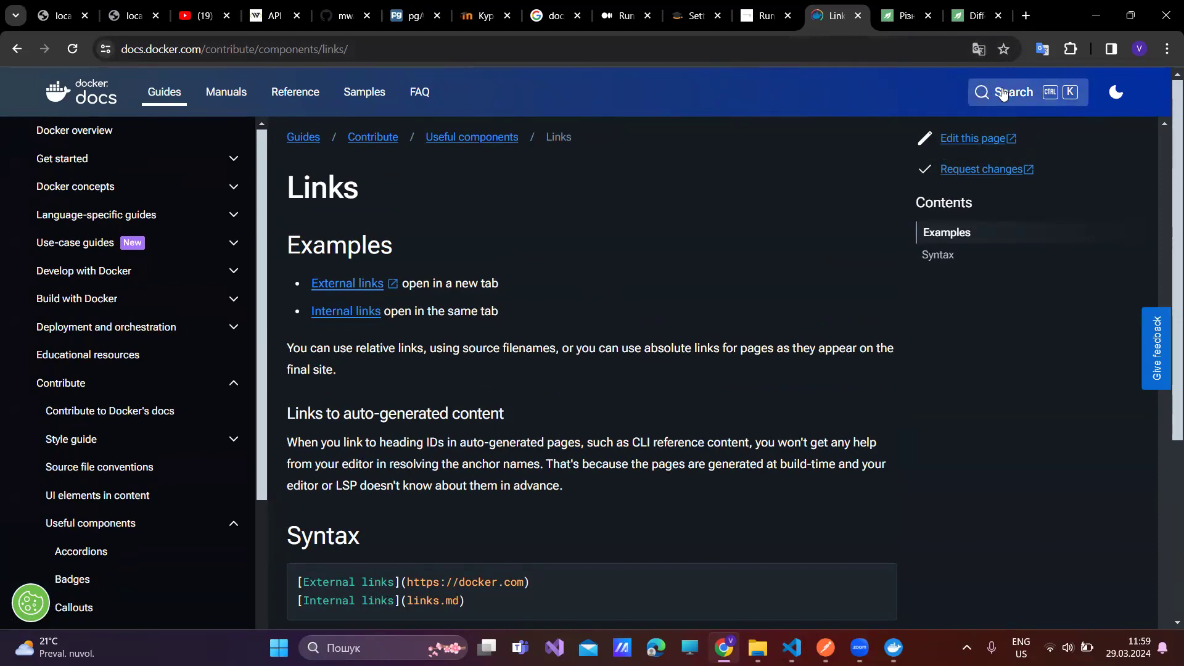
- Search 'links' again and open the links entry in the Compose services reference
left_click(1002, 93)
left_click(999, 92)
key("ctrl+k")
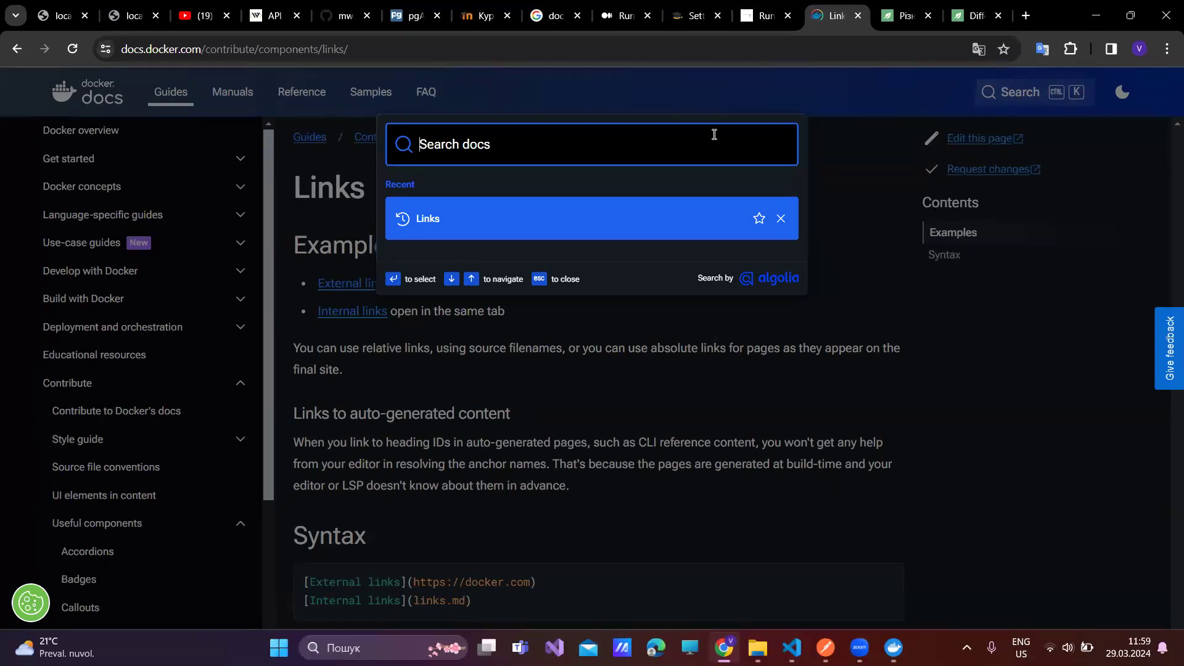
type("links")
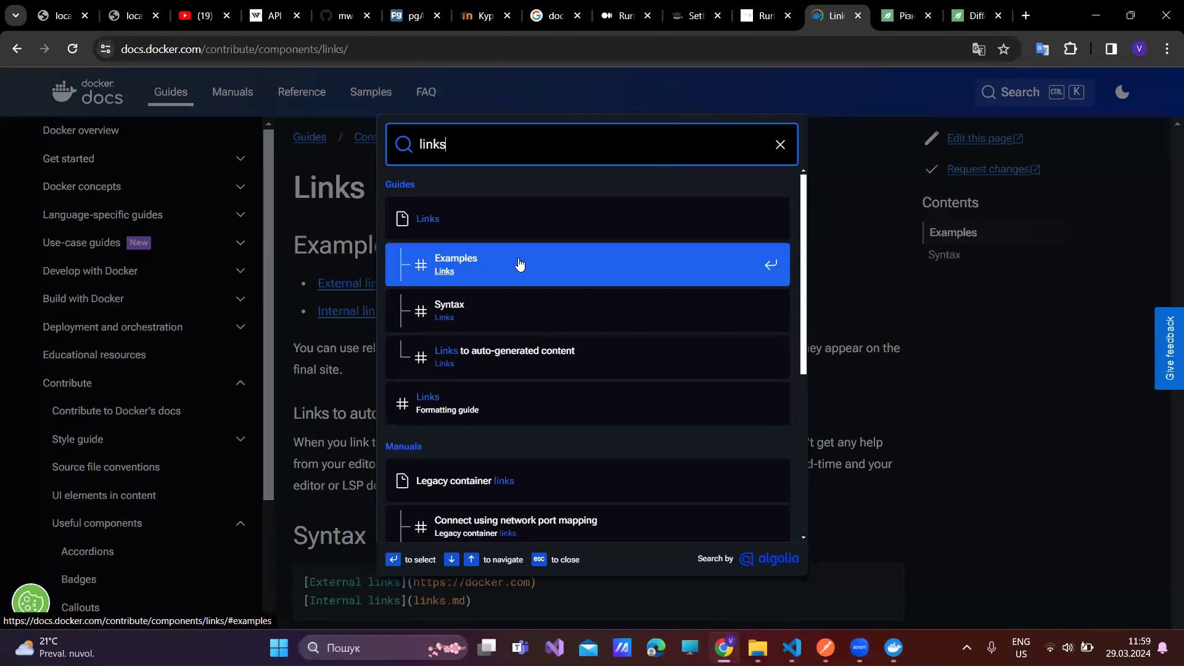
scroll(518, 282, "down", 4)
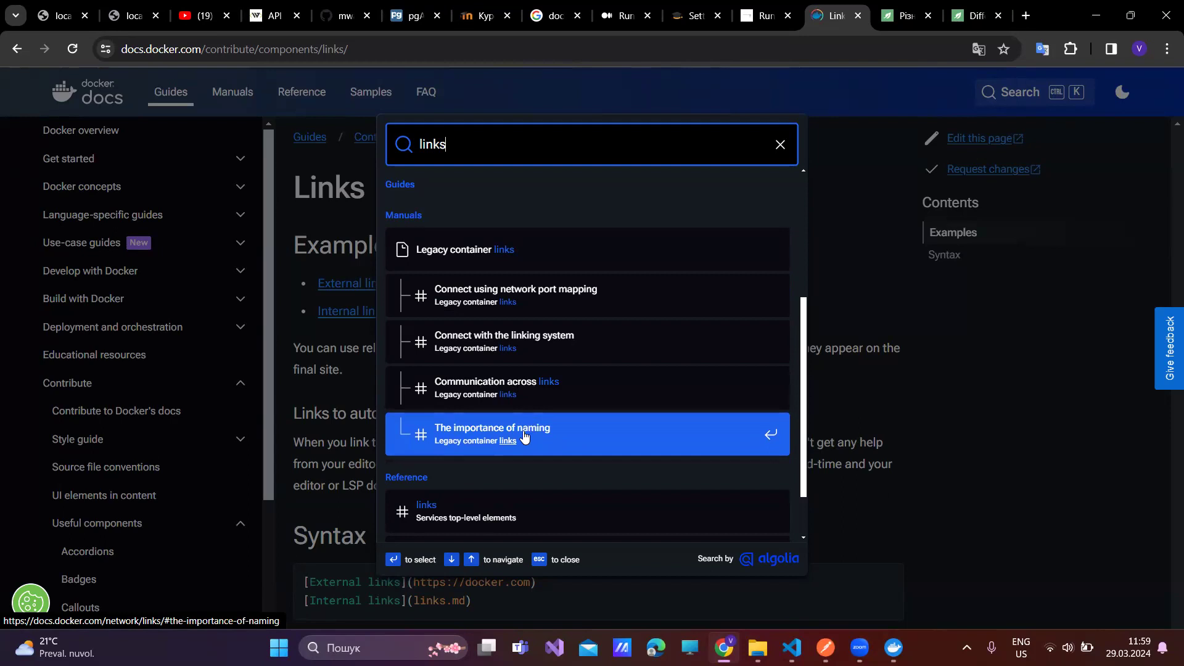
left_click(492, 514)
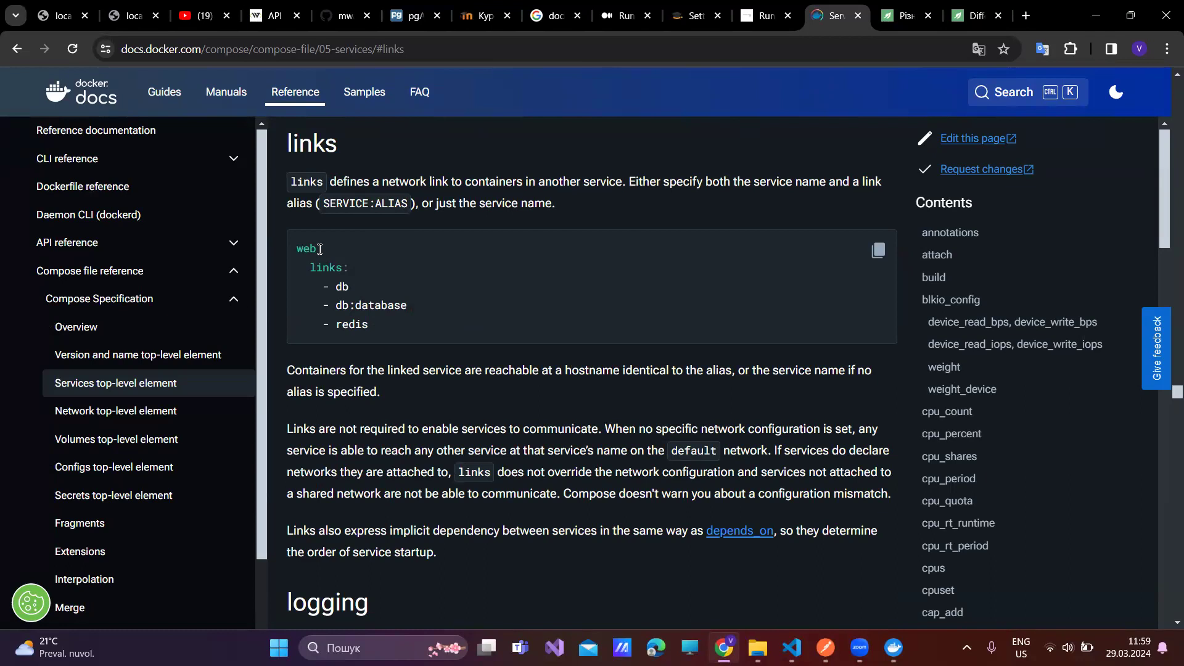
- Highlight web, db, and the SERVICE and ALIAS parts of the SERVICE:ALIAS syntax
left_click_drag(316, 248, 297, 249)
left_click_drag(349, 288, 343, 287)
double_click(343, 287)
double_click(338, 201)
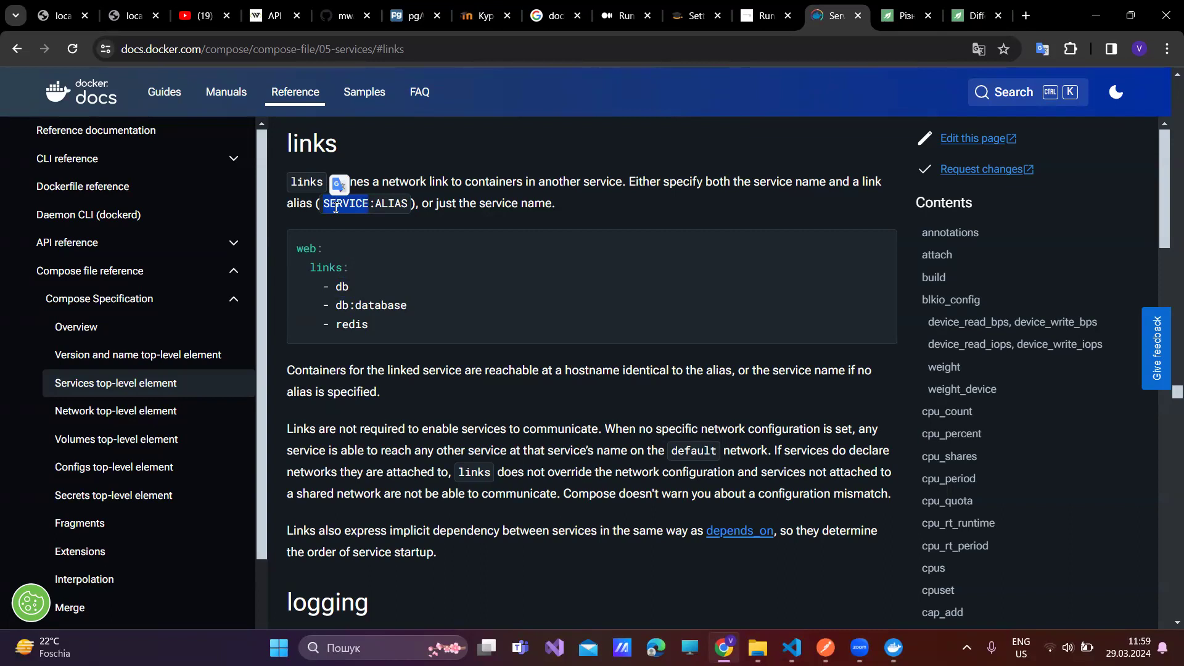
double_click(395, 203)
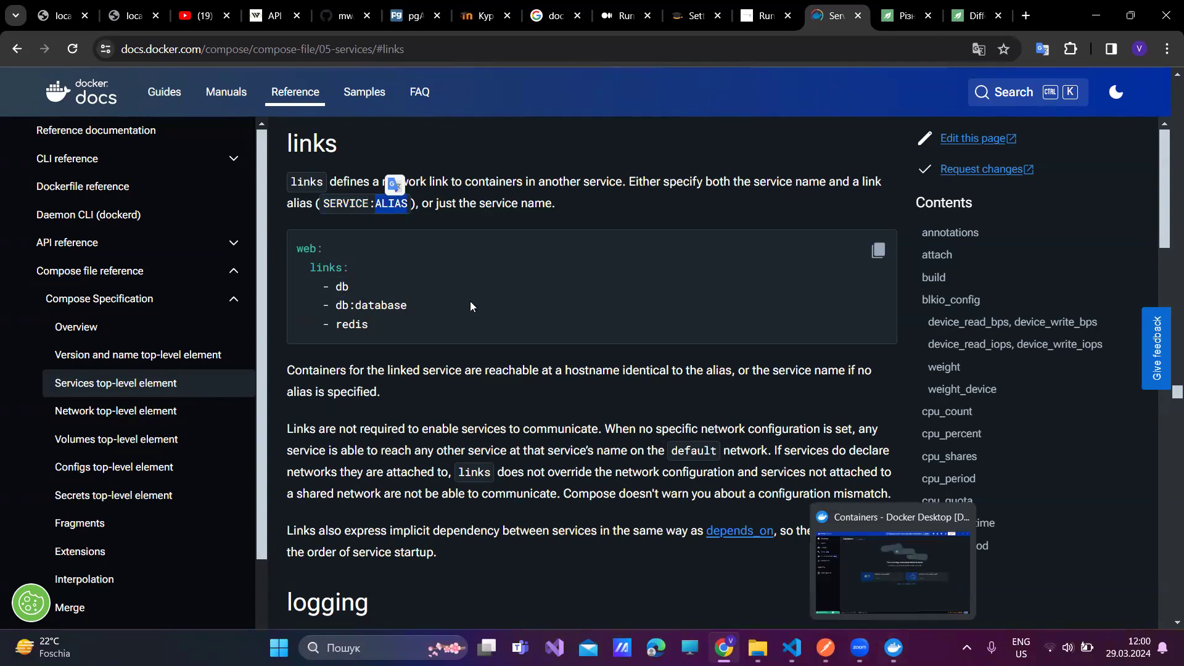
double_click(356, 204)
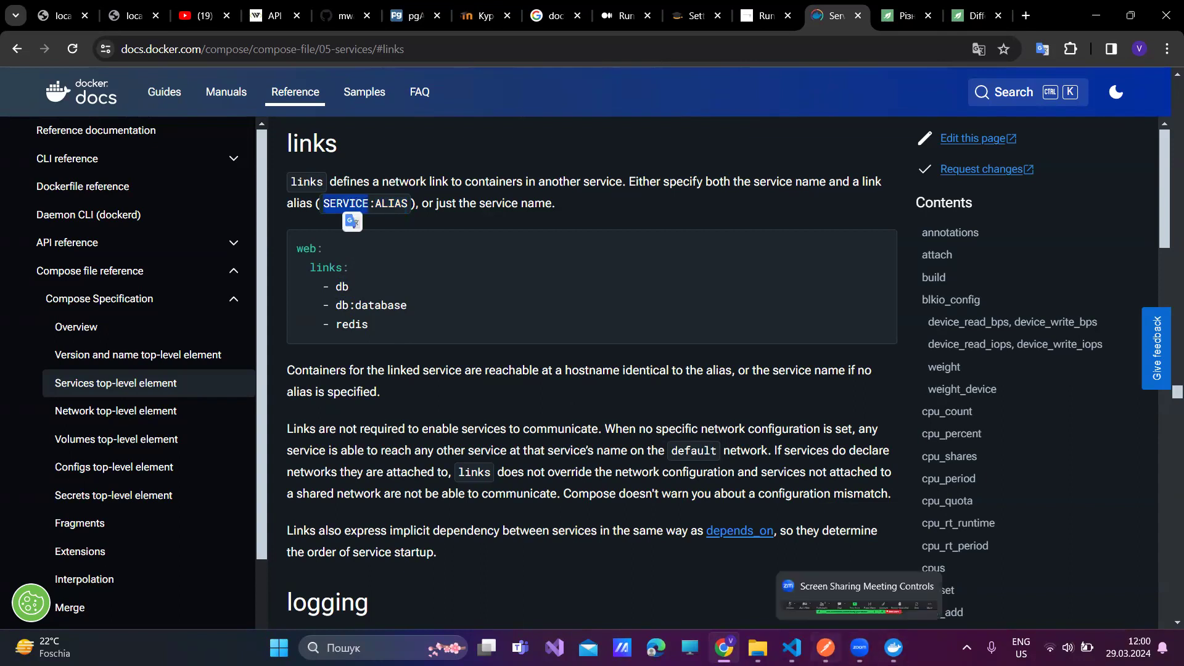
left_click(792, 647)
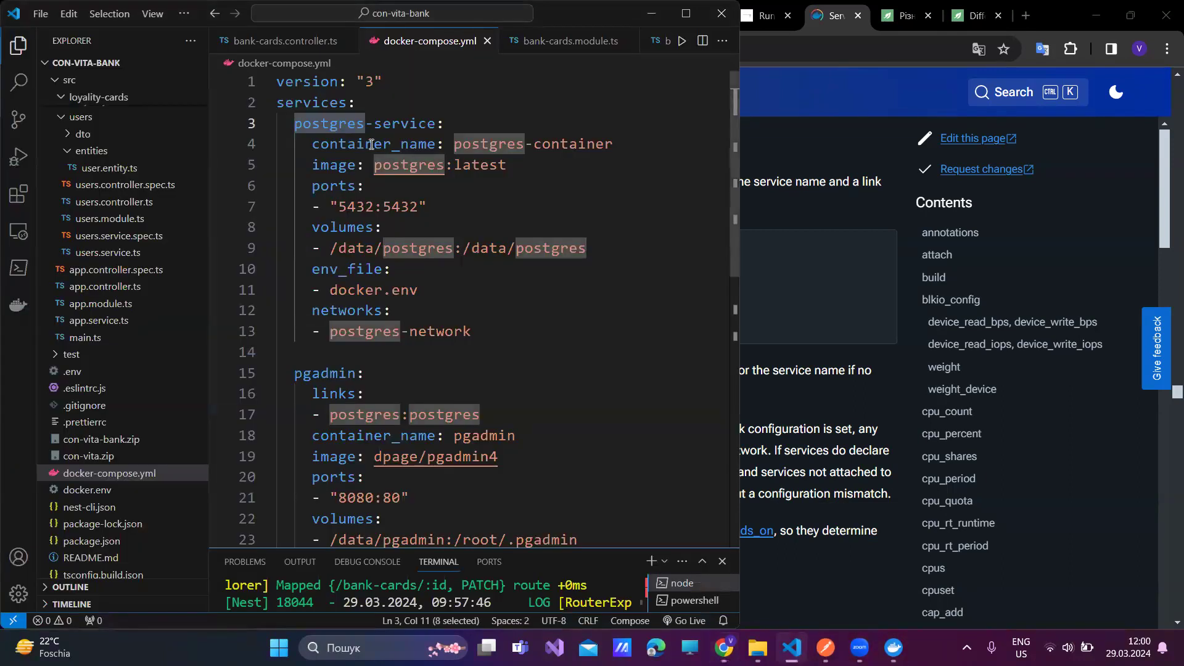
- On line 17, change pgadmin's link to postgres-service:postgres in docker-compose.yml
double_click(357, 417)
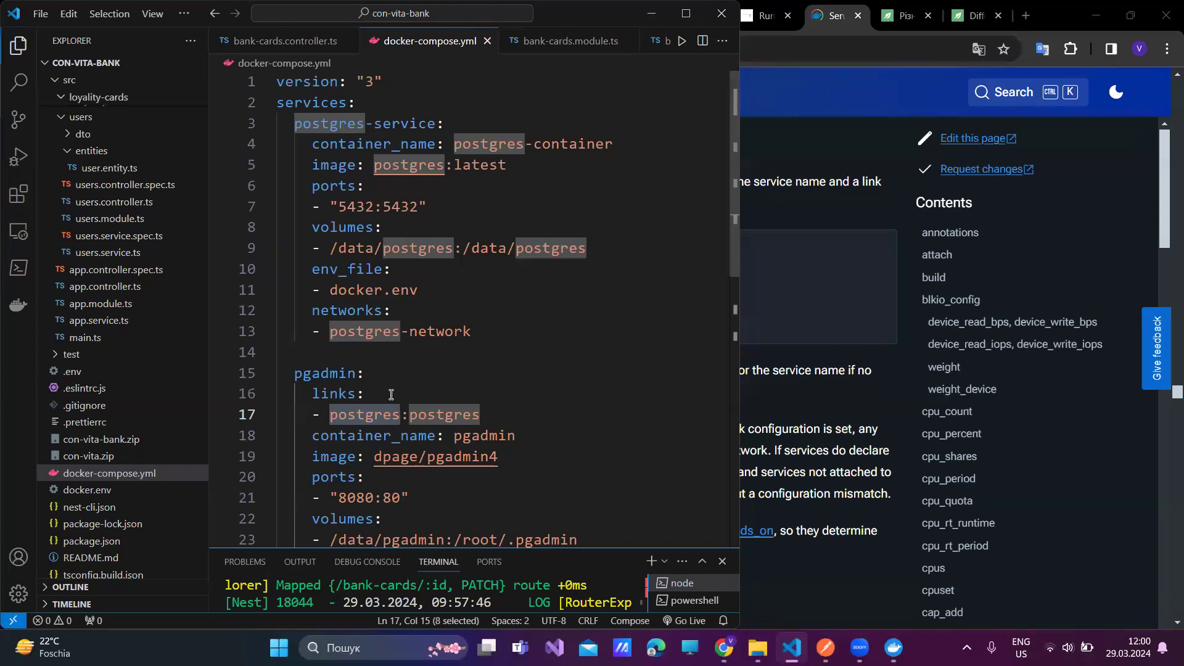
key("BackSpace")
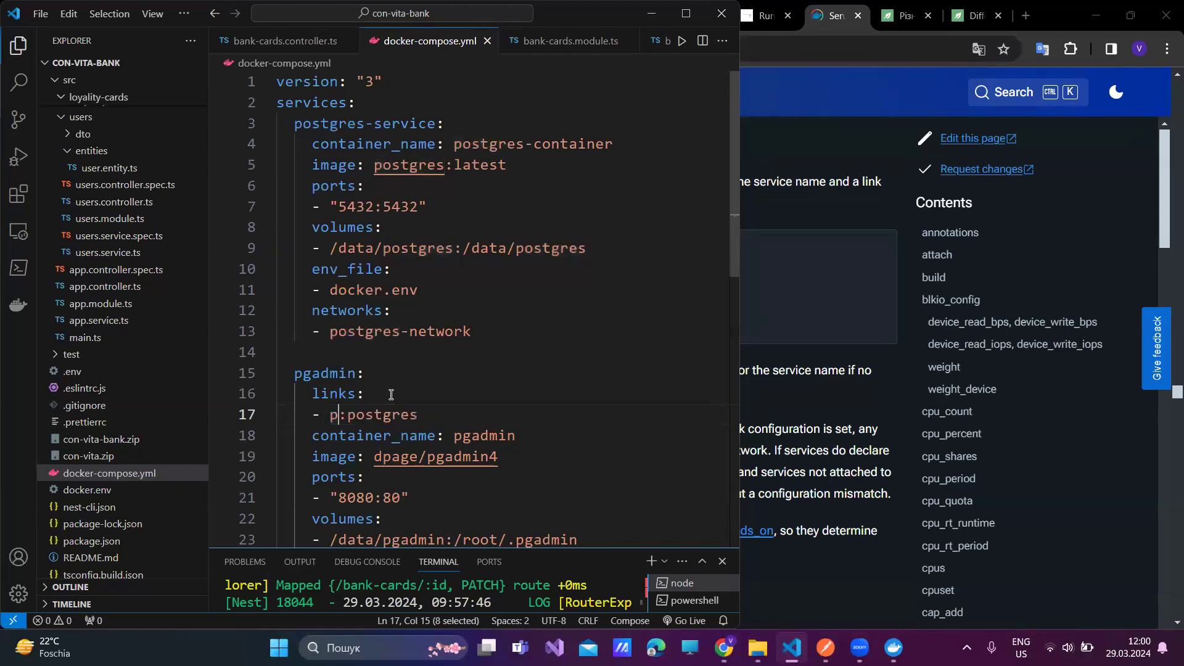
type("post")
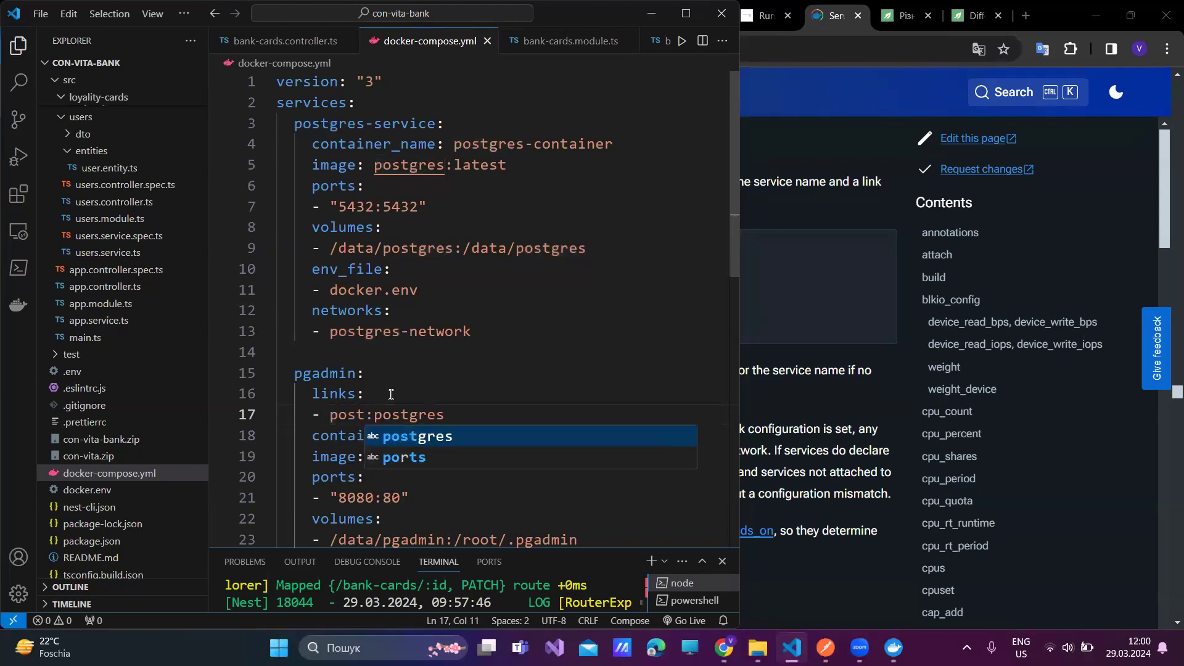
type("gres-ser")
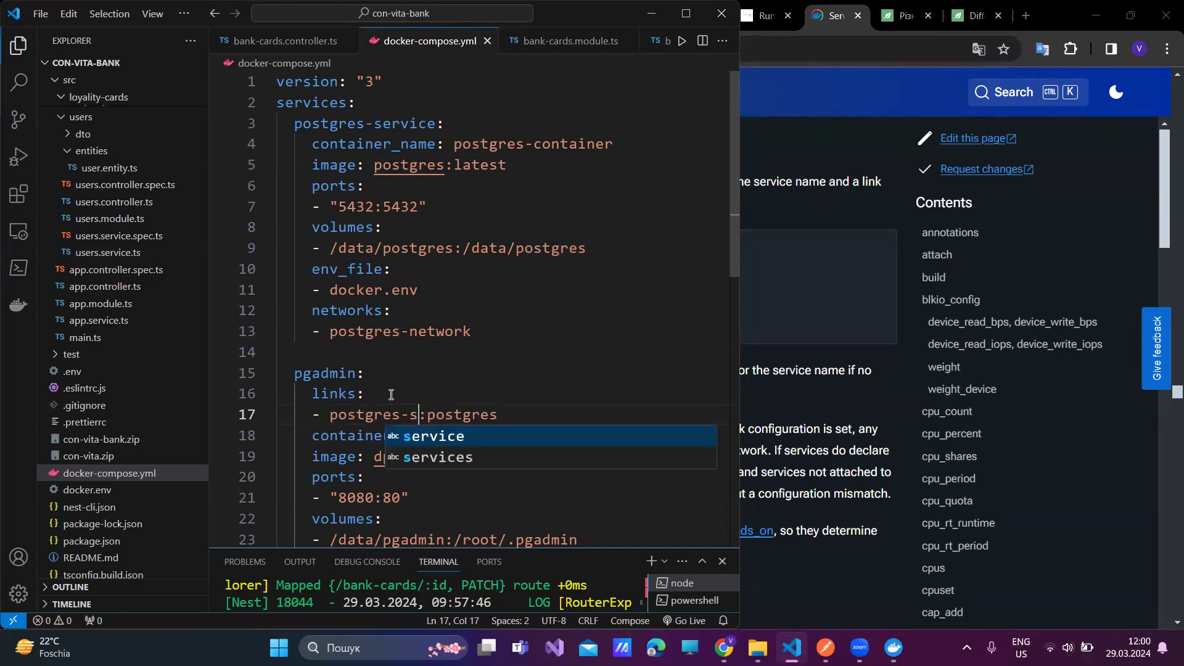
key("Return")
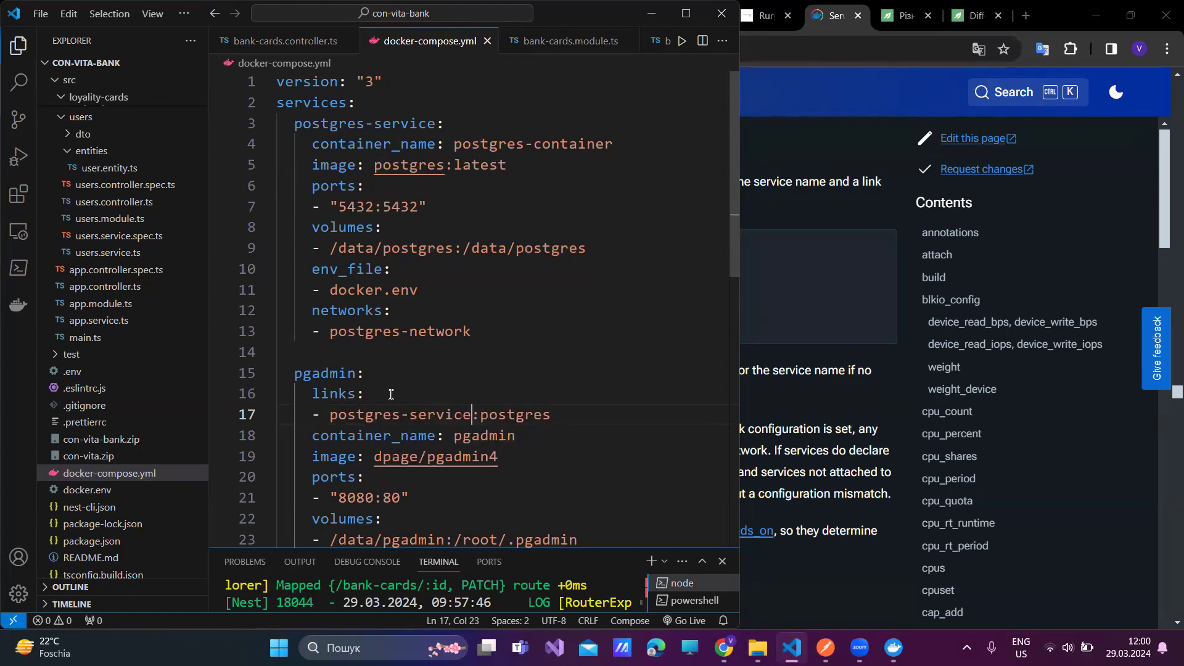
double_click(515, 418)
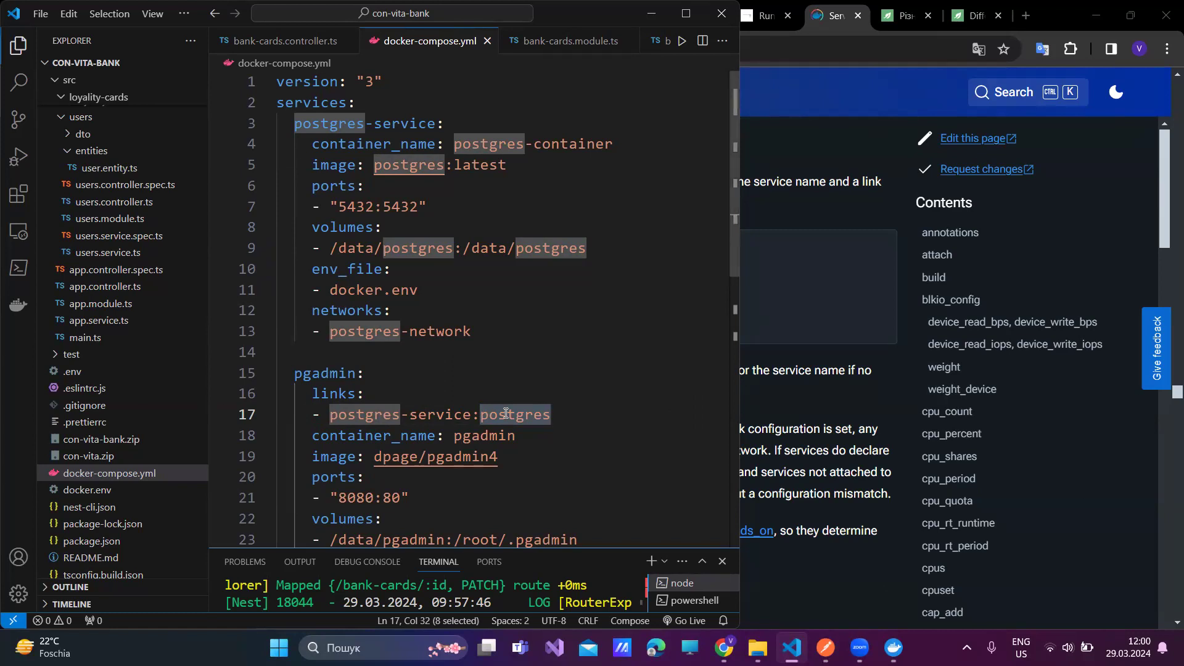
scroll(506, 414, "down", 1)
scroll(506, 413, "down", 1)
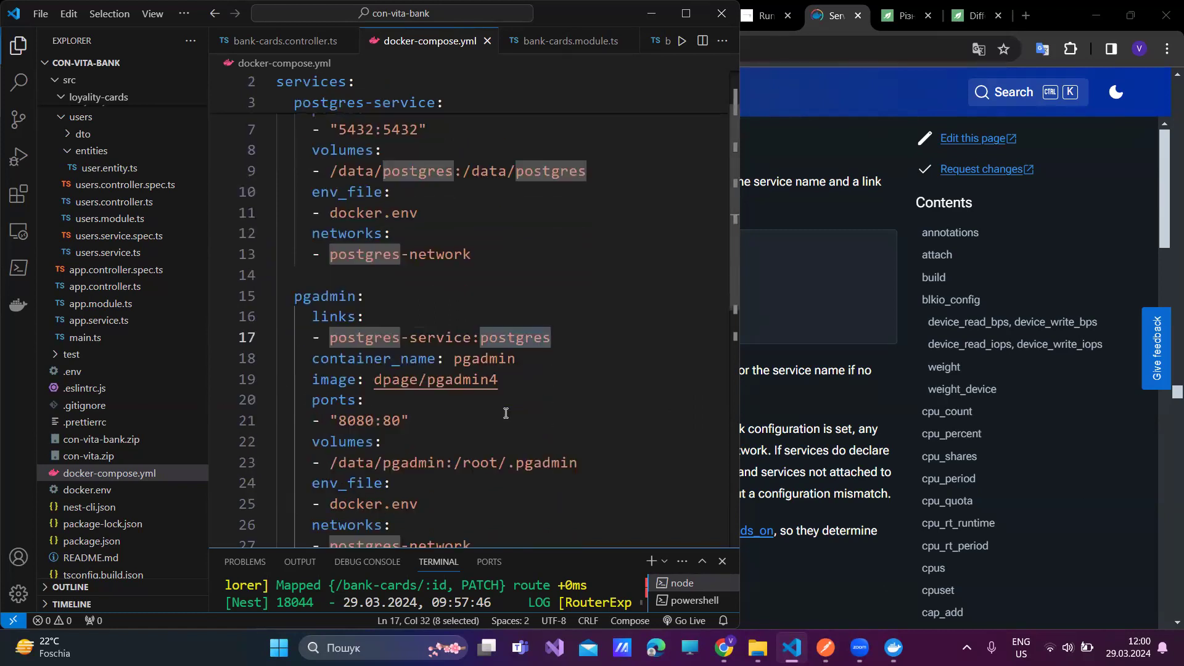
scroll(505, 414, "down", 1)
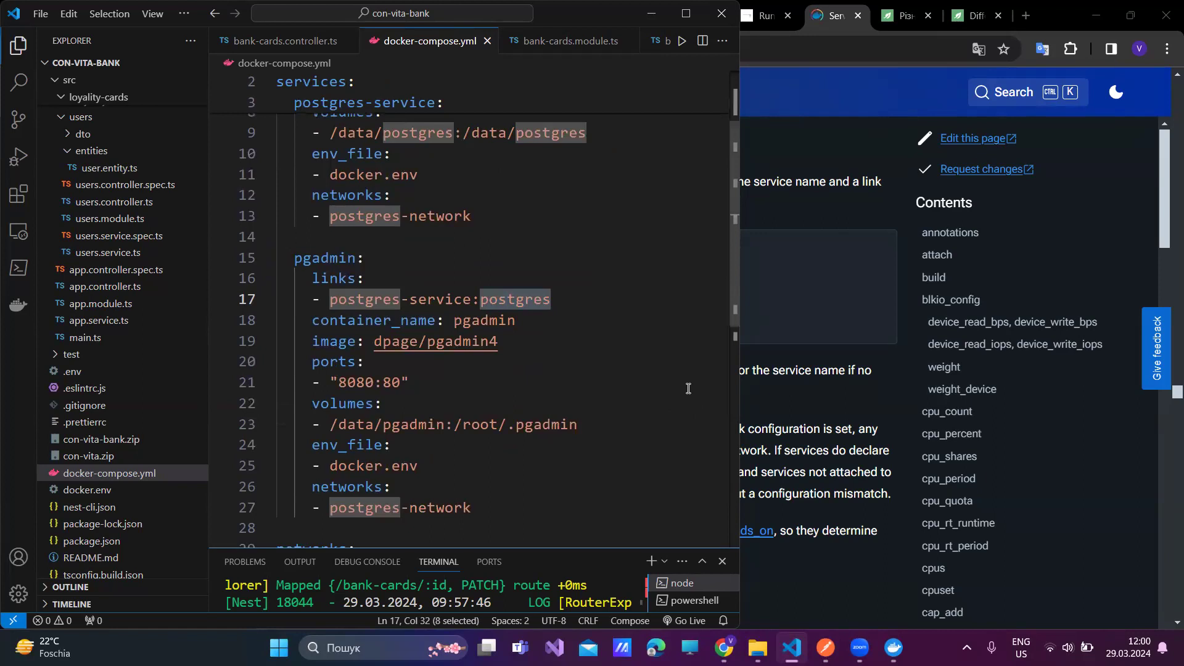
left_click(762, 400)
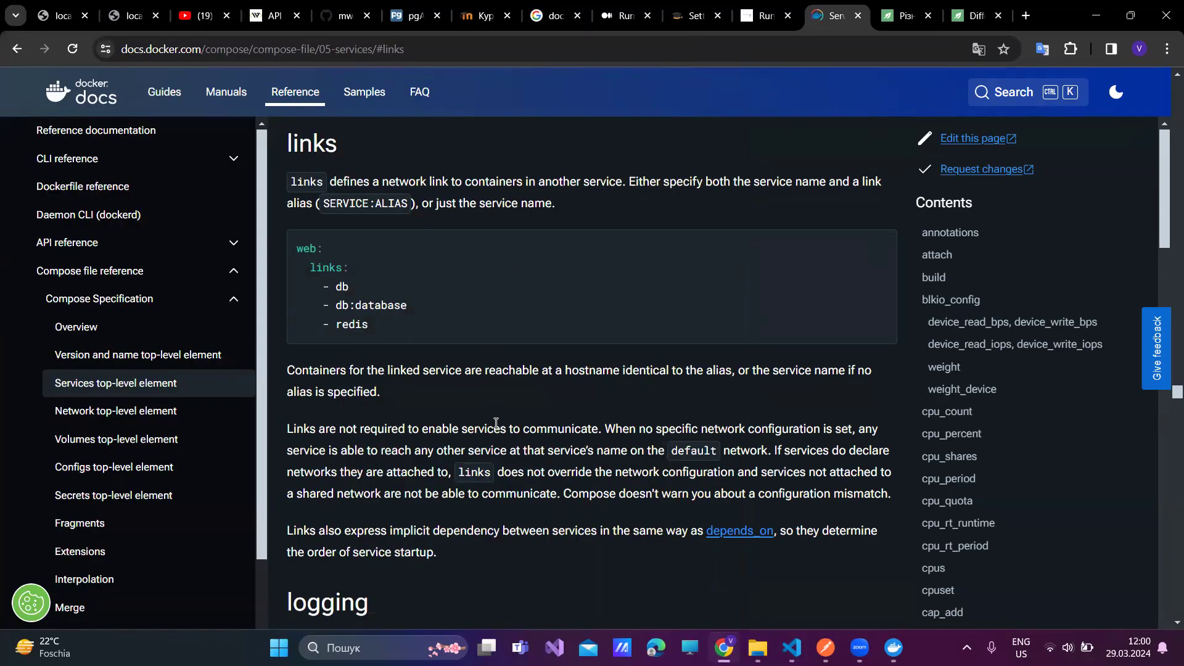
- Scroll the services reference back to its links section and bring up Chrome's context menu
scroll(496, 423, "down", 3)
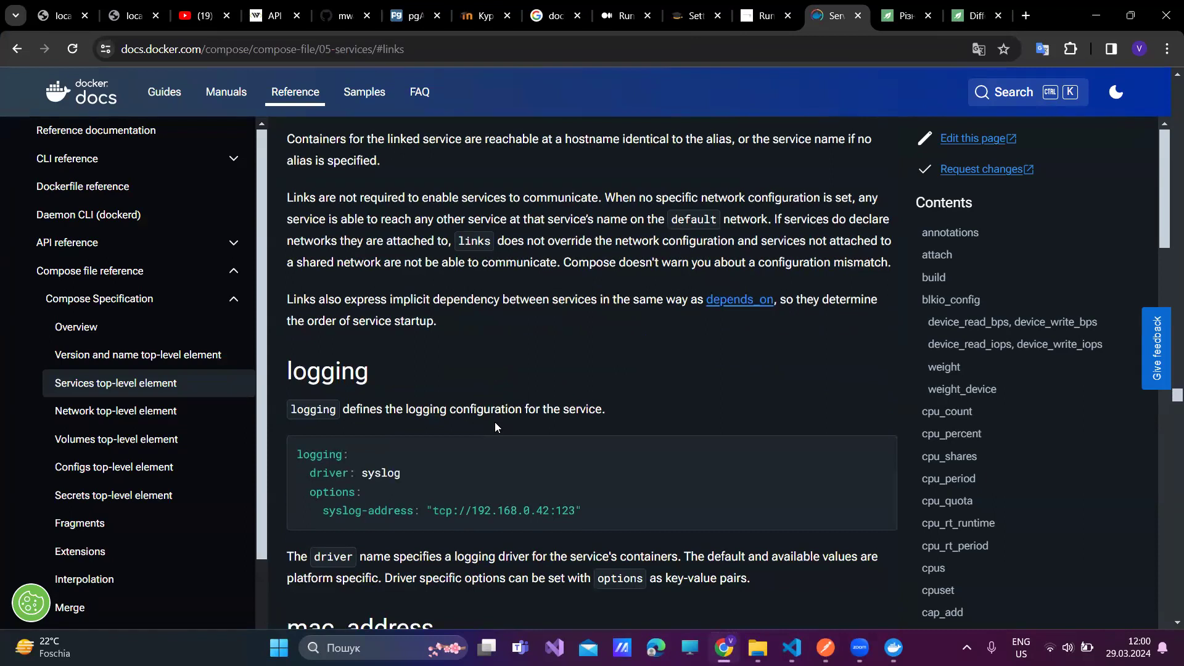
scroll(495, 426, "down", 2)
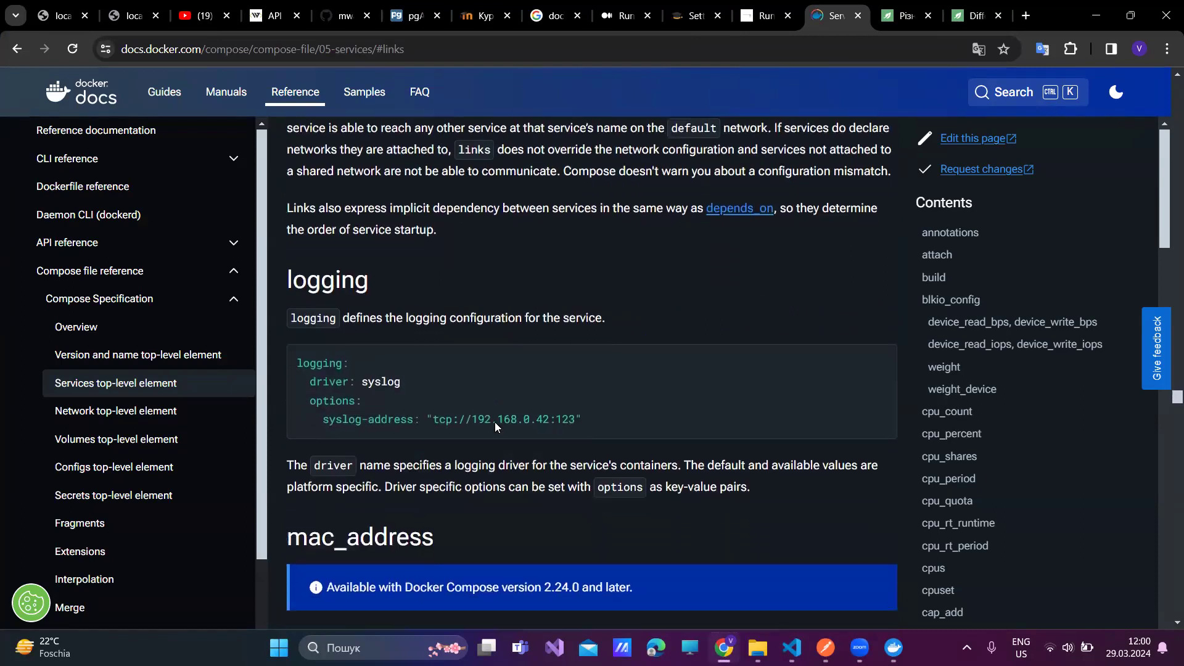
scroll(496, 424, "down", 1)
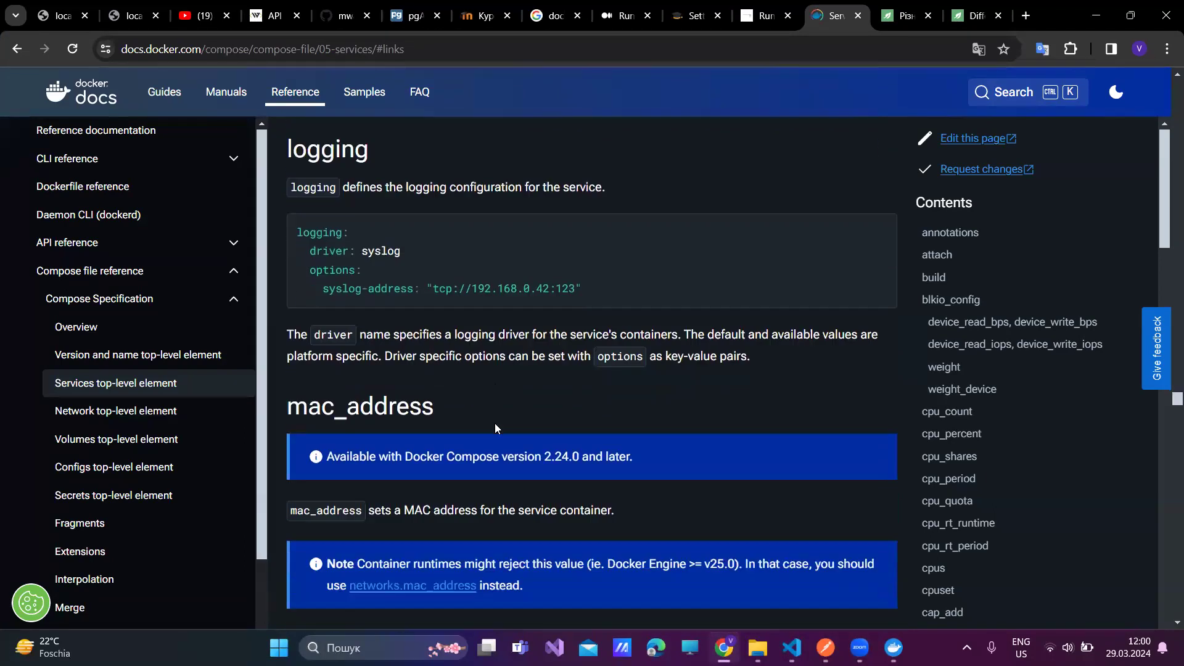
scroll(496, 424, "down", 3)
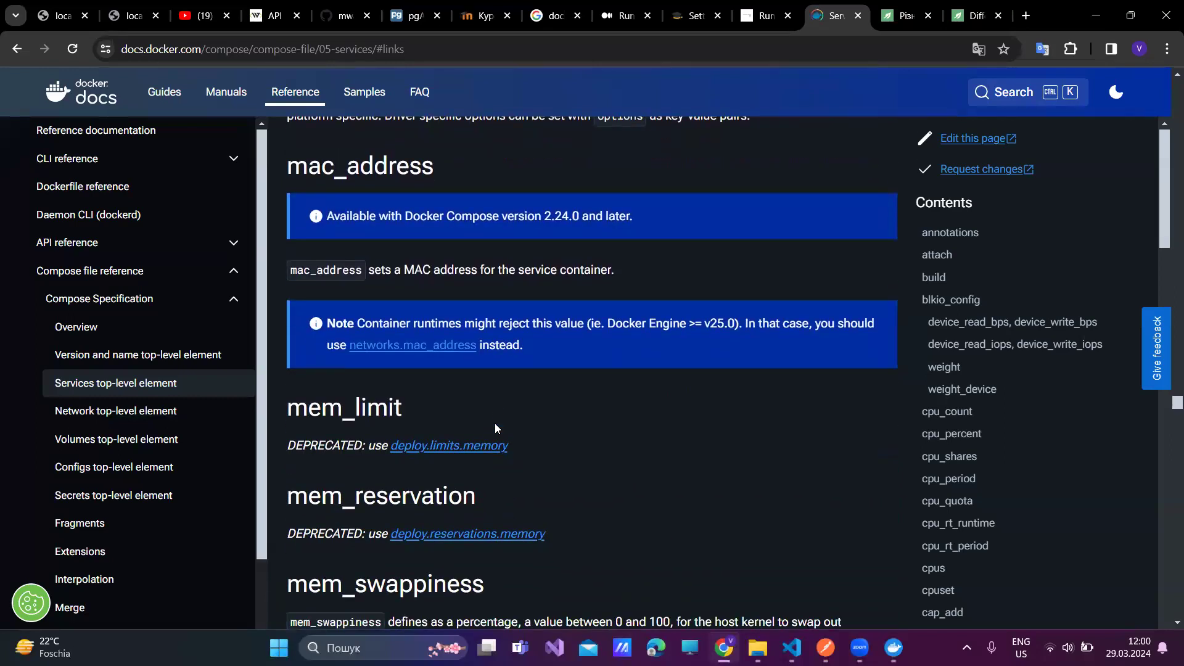
scroll(495, 423, "up", 8)
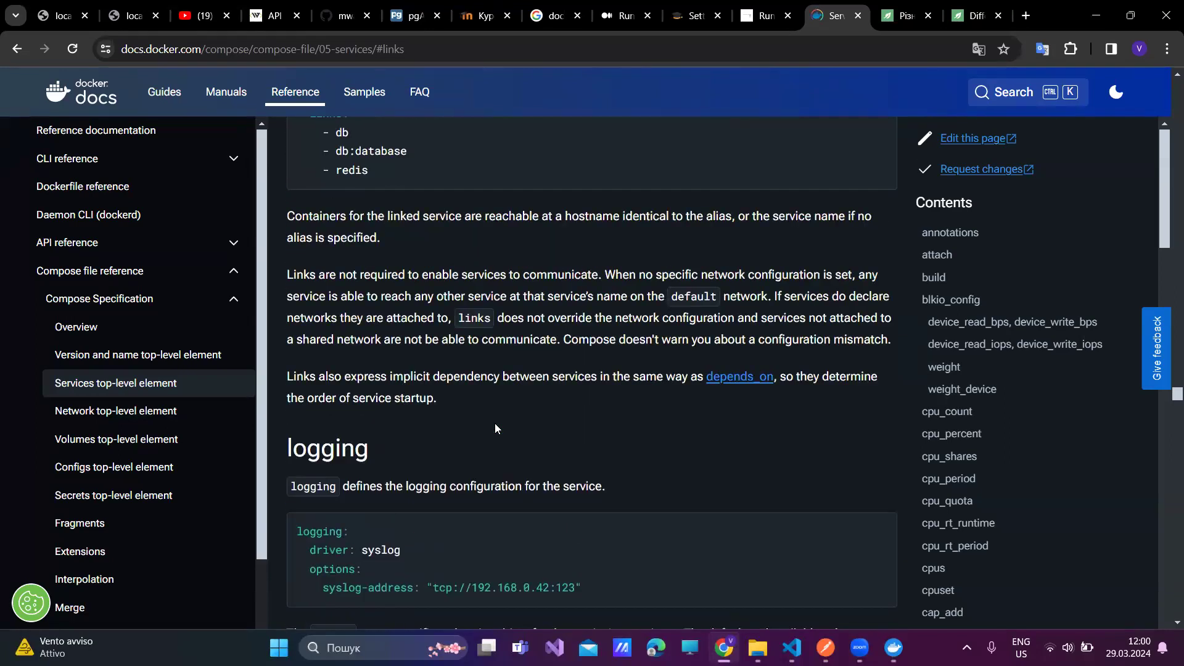
scroll(495, 426, "up", 6)
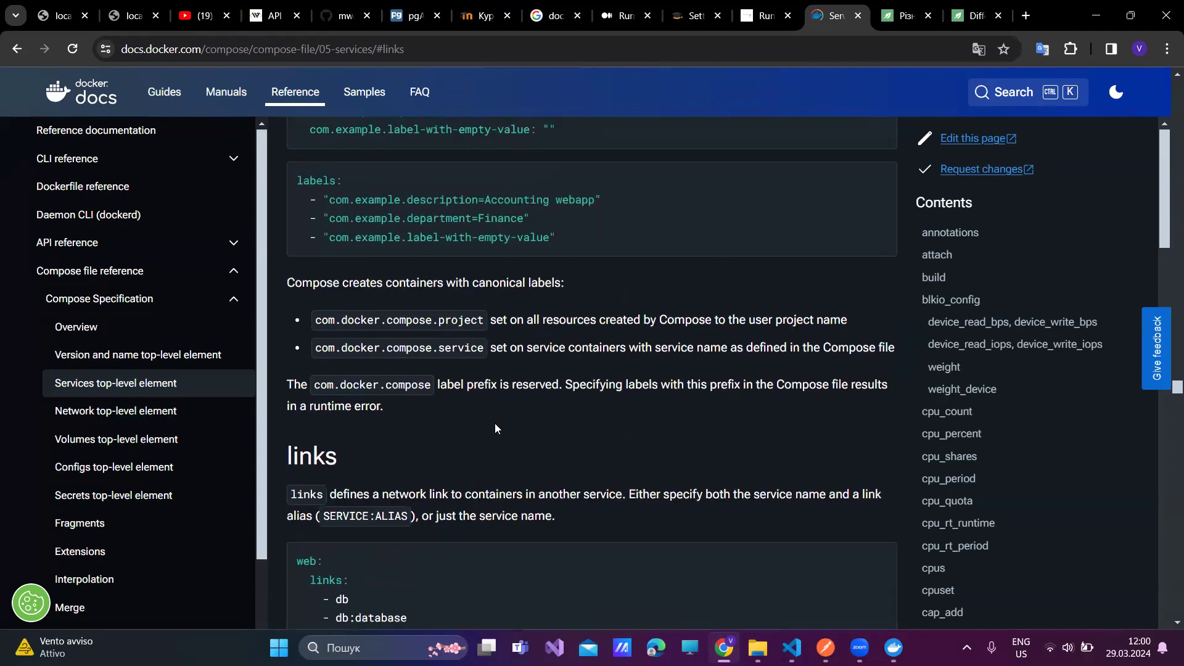
scroll(494, 423, "up", 2)
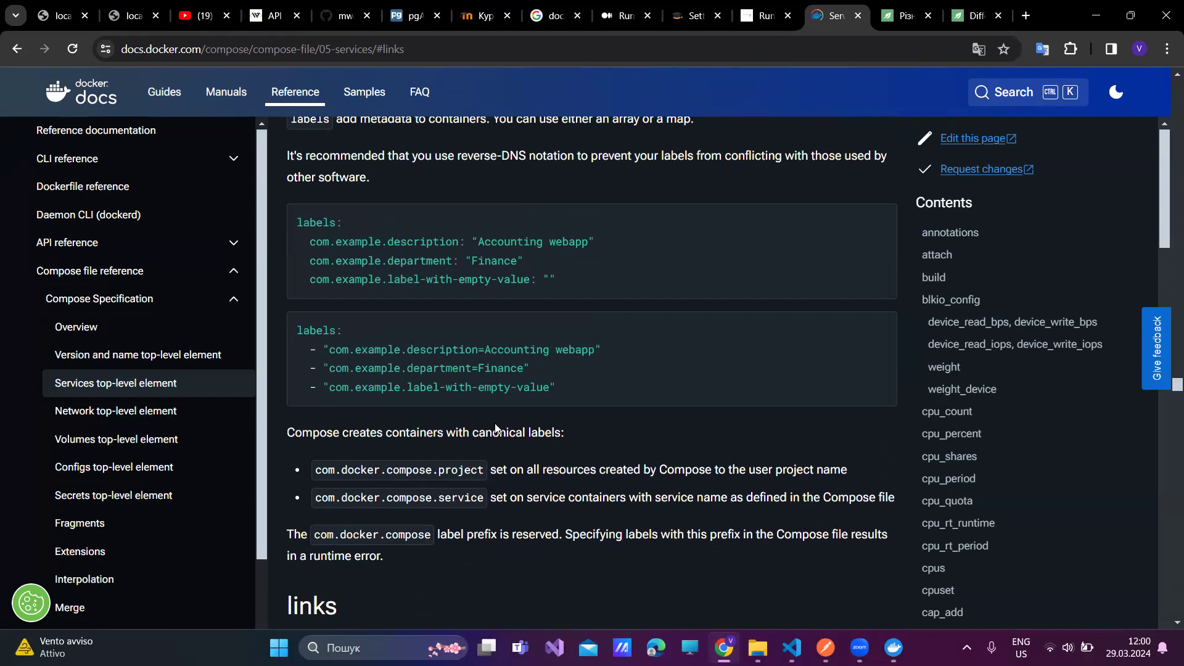
scroll(494, 425, "down", 2)
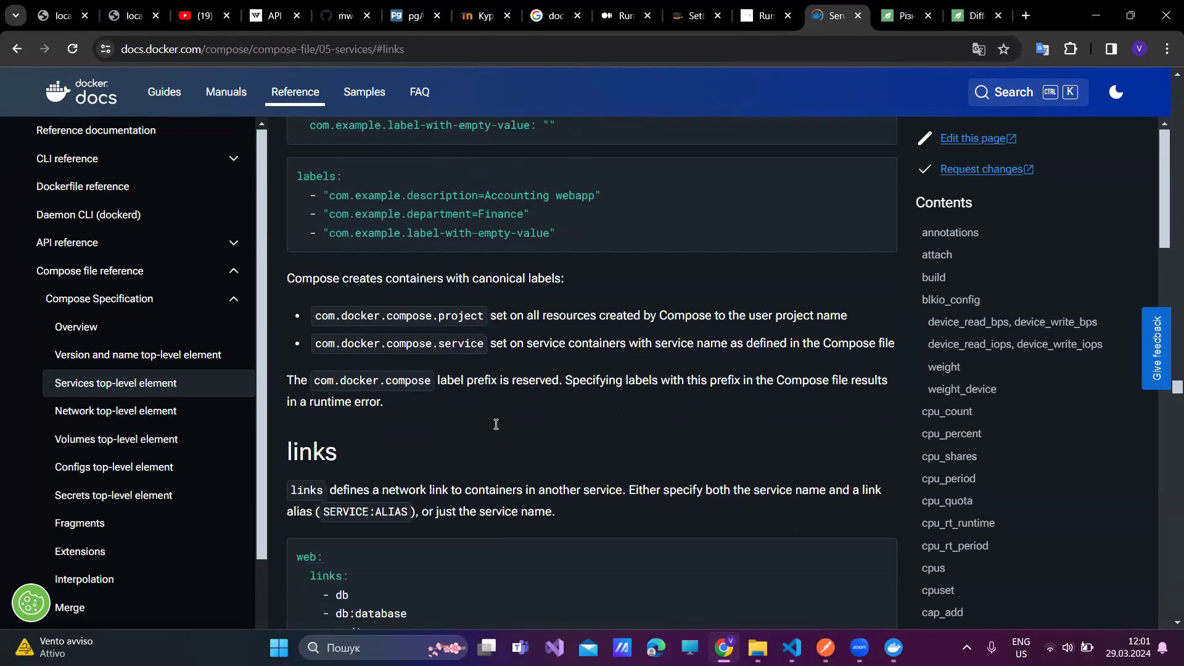
right_click(515, 437)
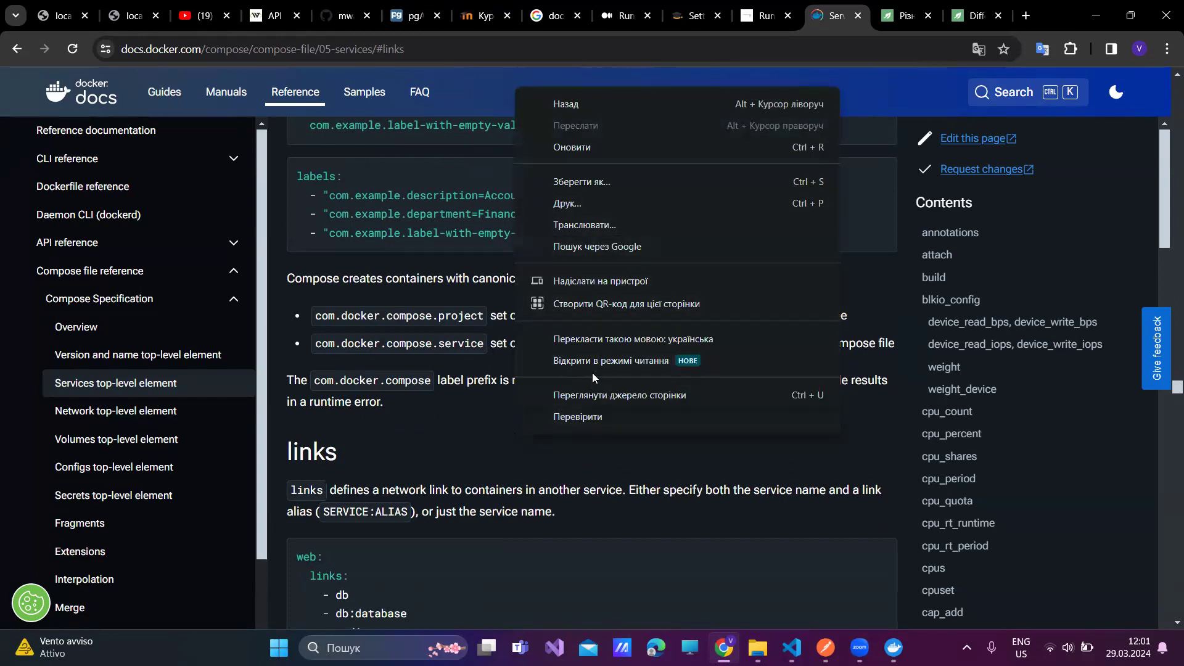
- Translate the services reference into Ukrainian and highlight the '- db:database' link line
left_click(600, 338)
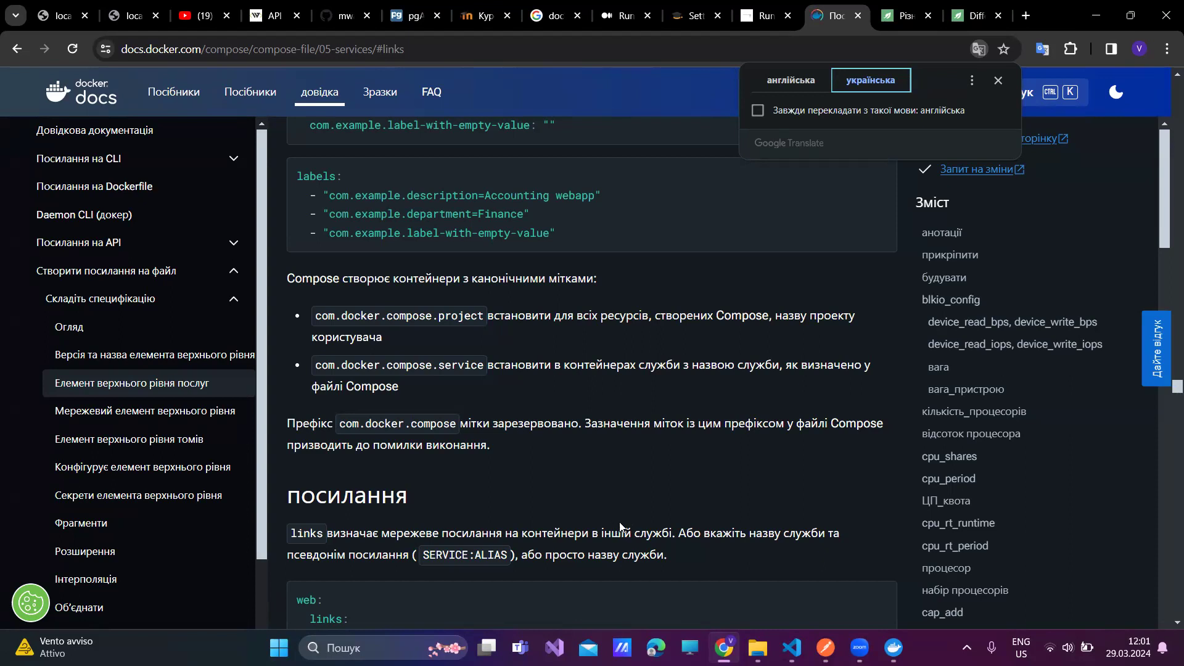
scroll(666, 524, "down", 1)
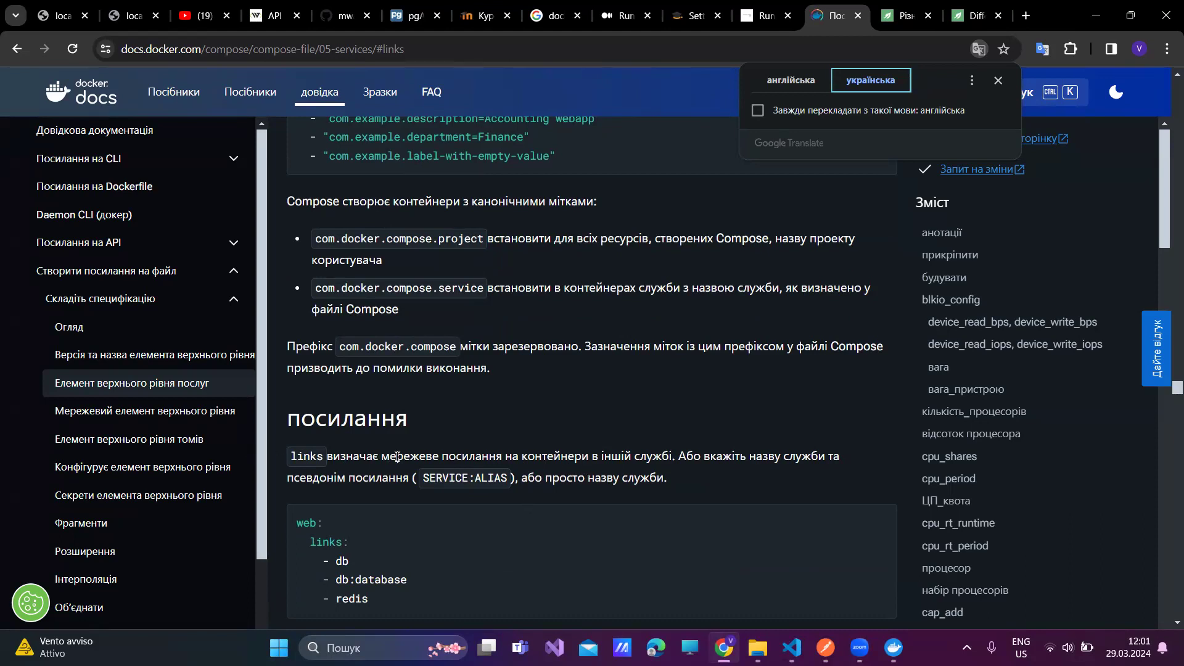
triple_click(369, 578)
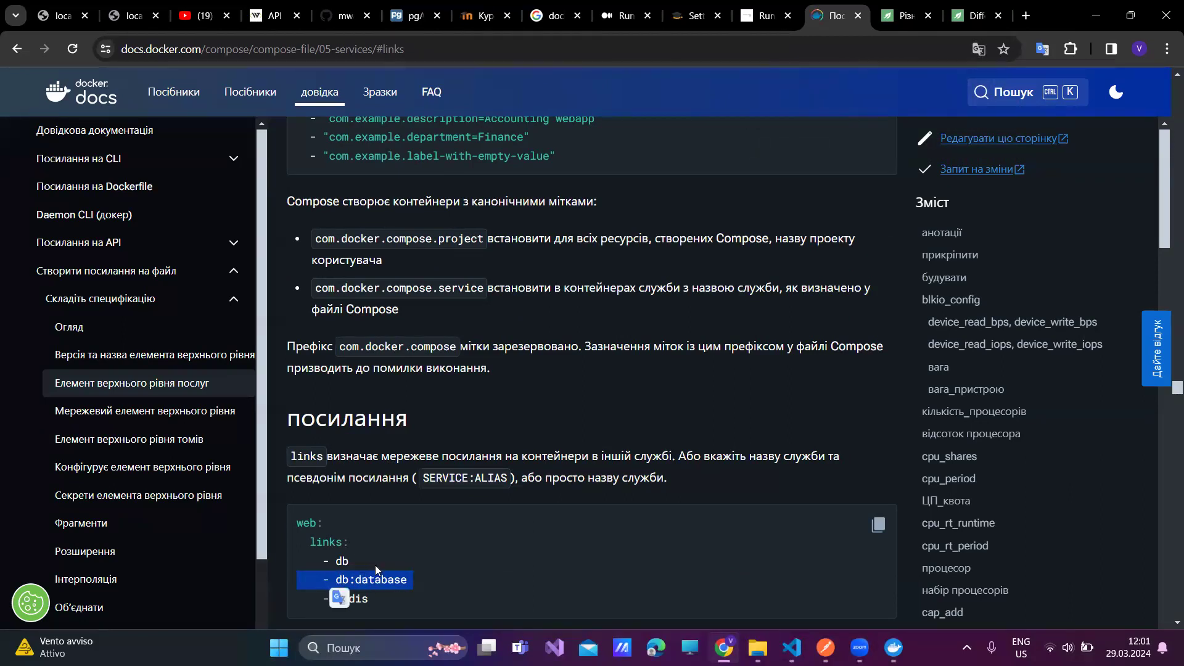
scroll(375, 565, "down", 1)
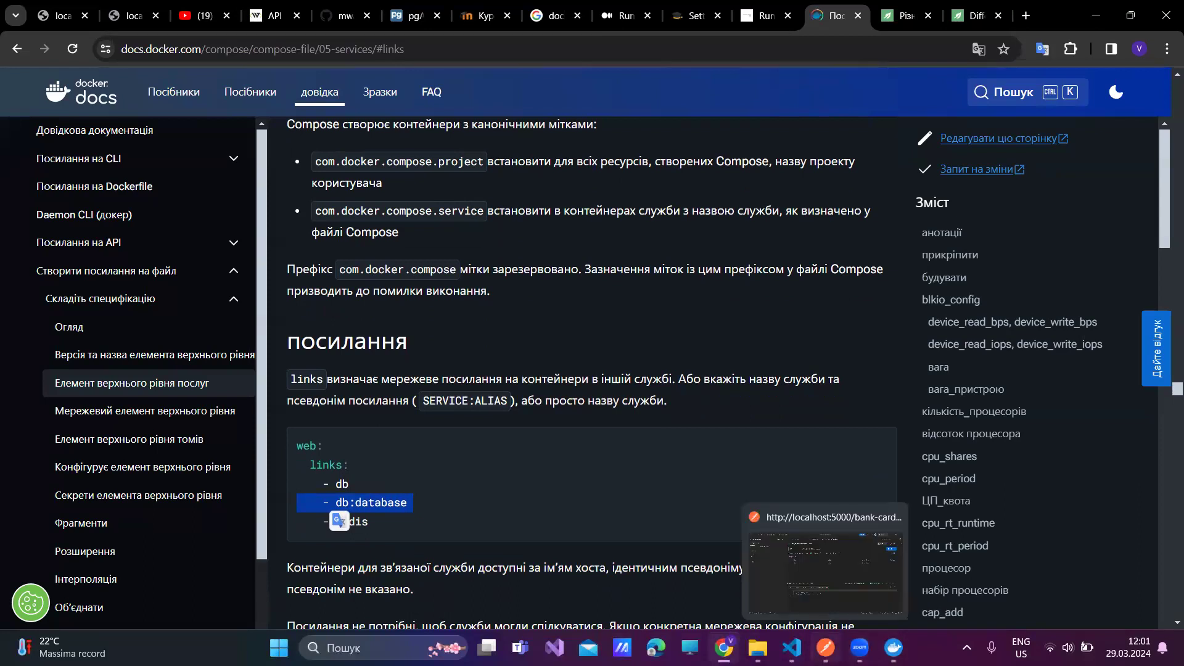
left_click(791, 647)
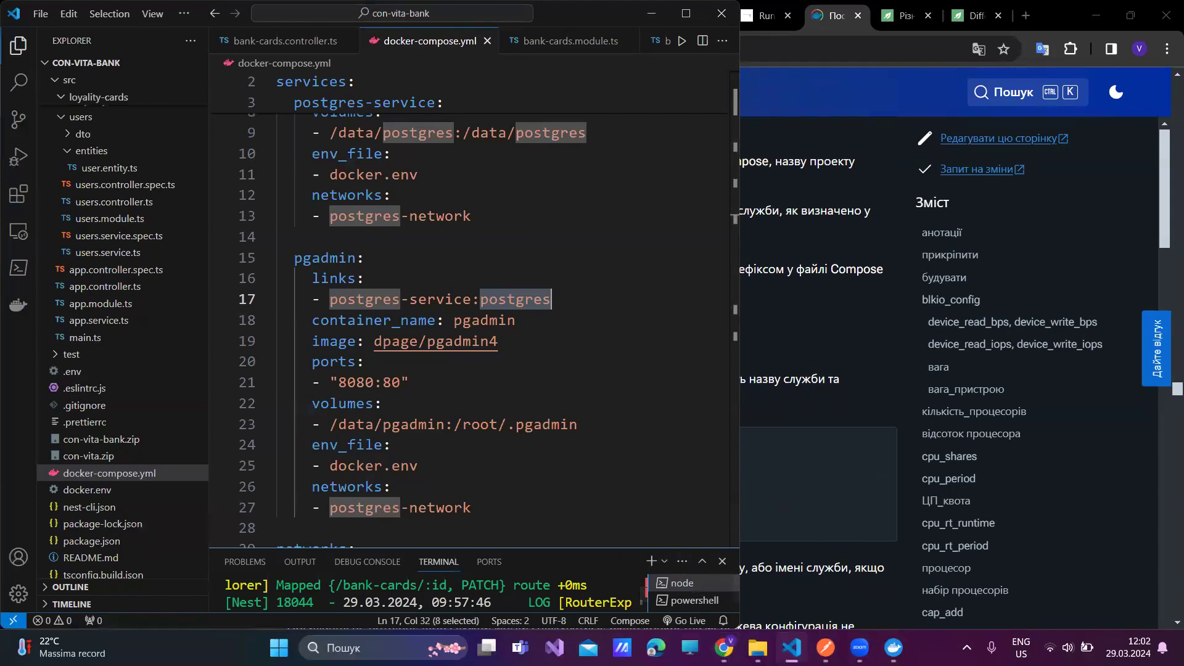
- Launch Command Prompt by searching 'cmd' from the Windows taskbar
left_click(370, 648)
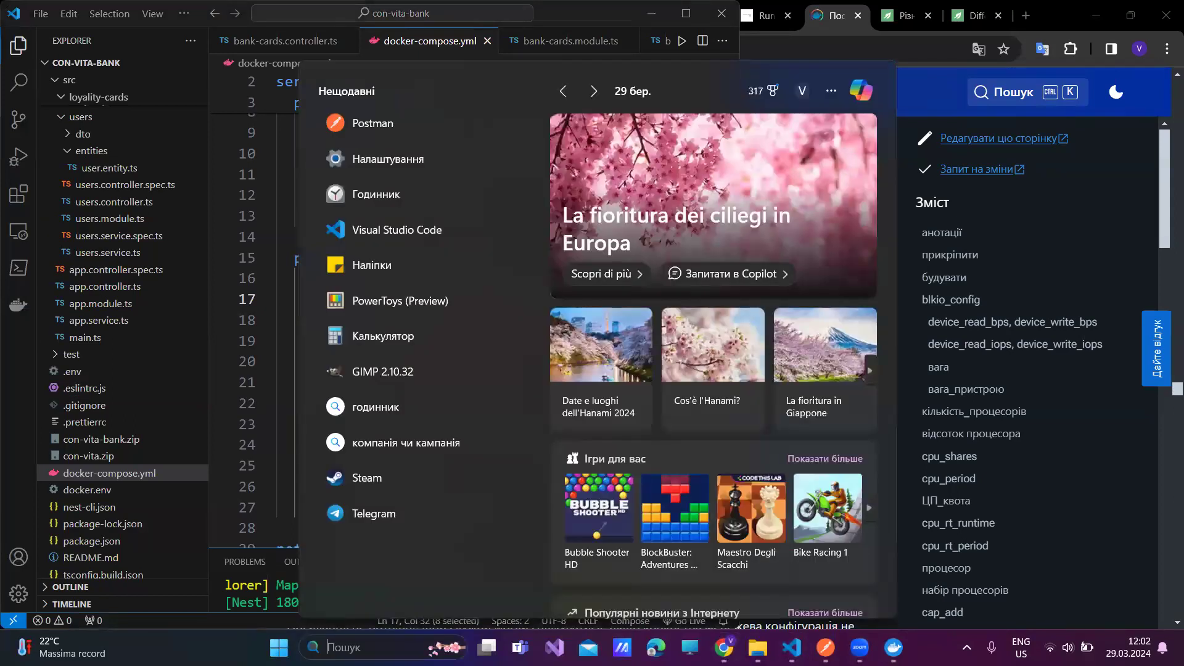
type("cmd")
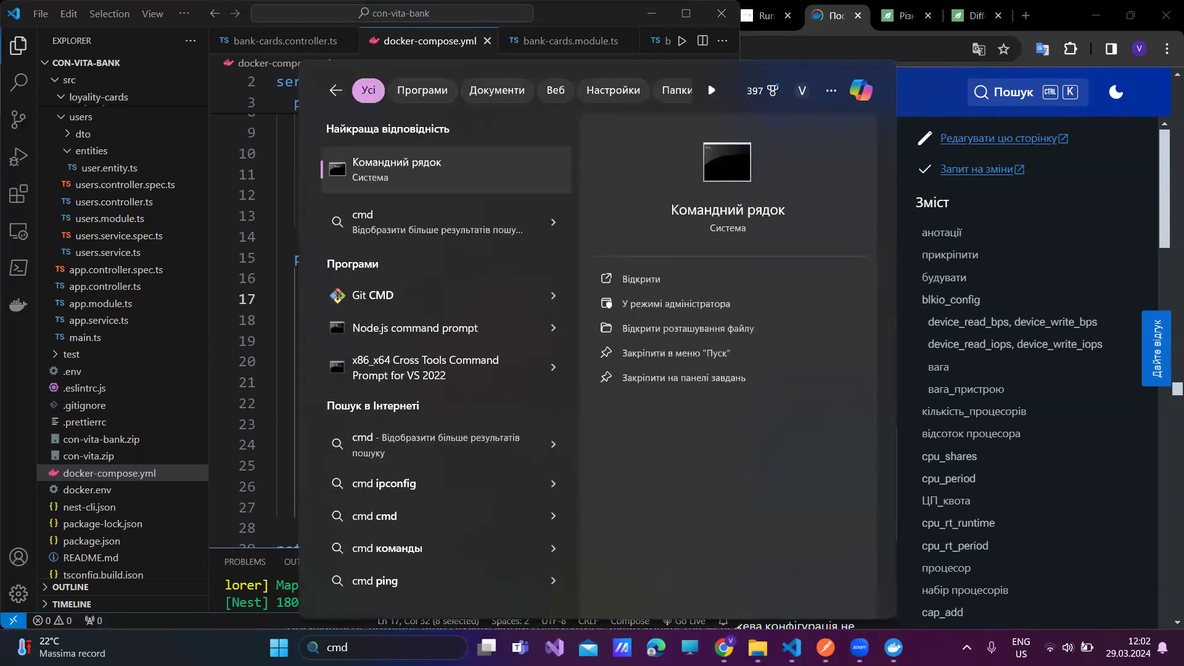
key("Return")
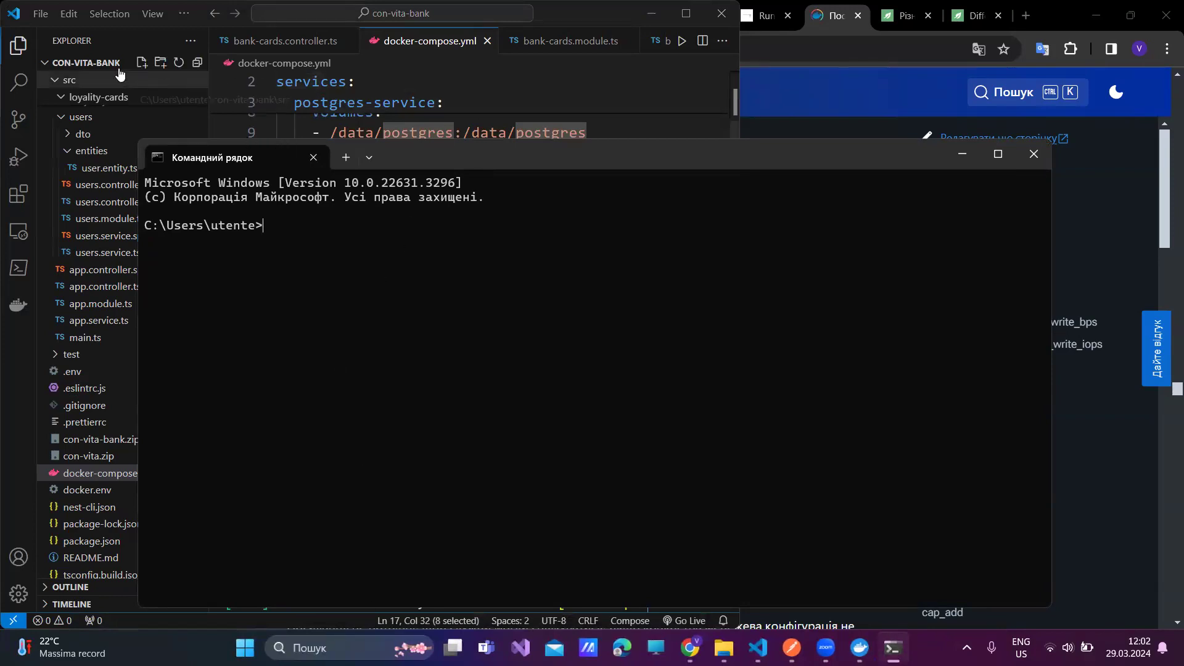
- Run dir to list the home folder, showing 4 files and 34 directories including con-vita-bank
key("ctrl+a")
type("dir")
key("Return")
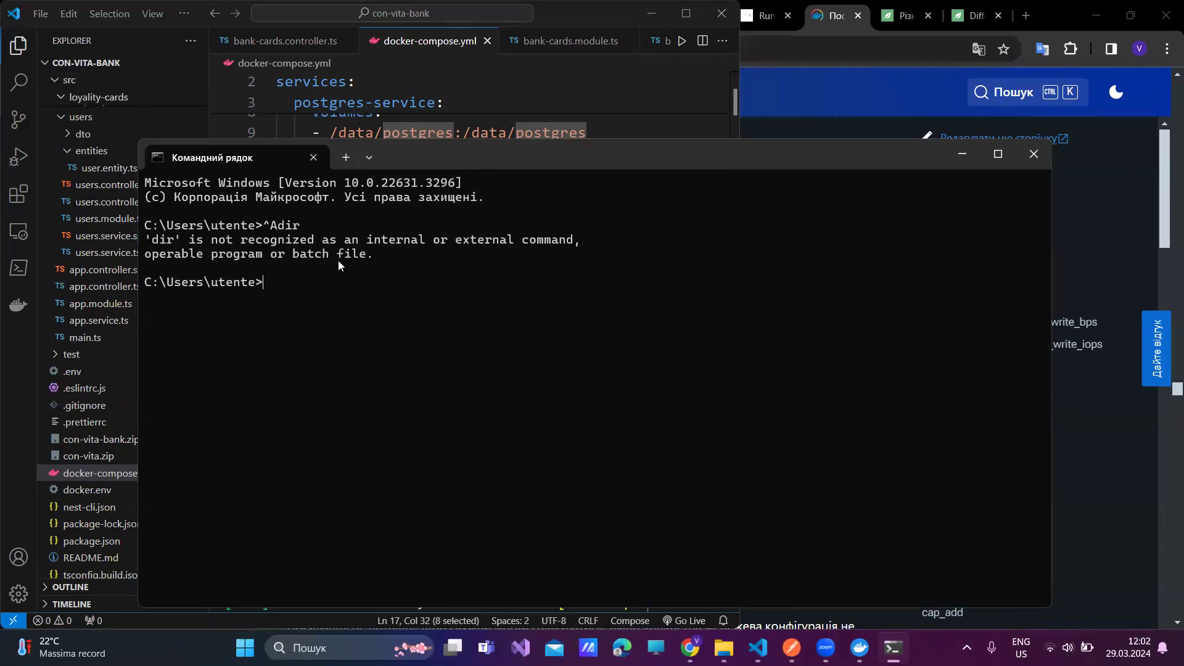
type("dir")
key("Return")
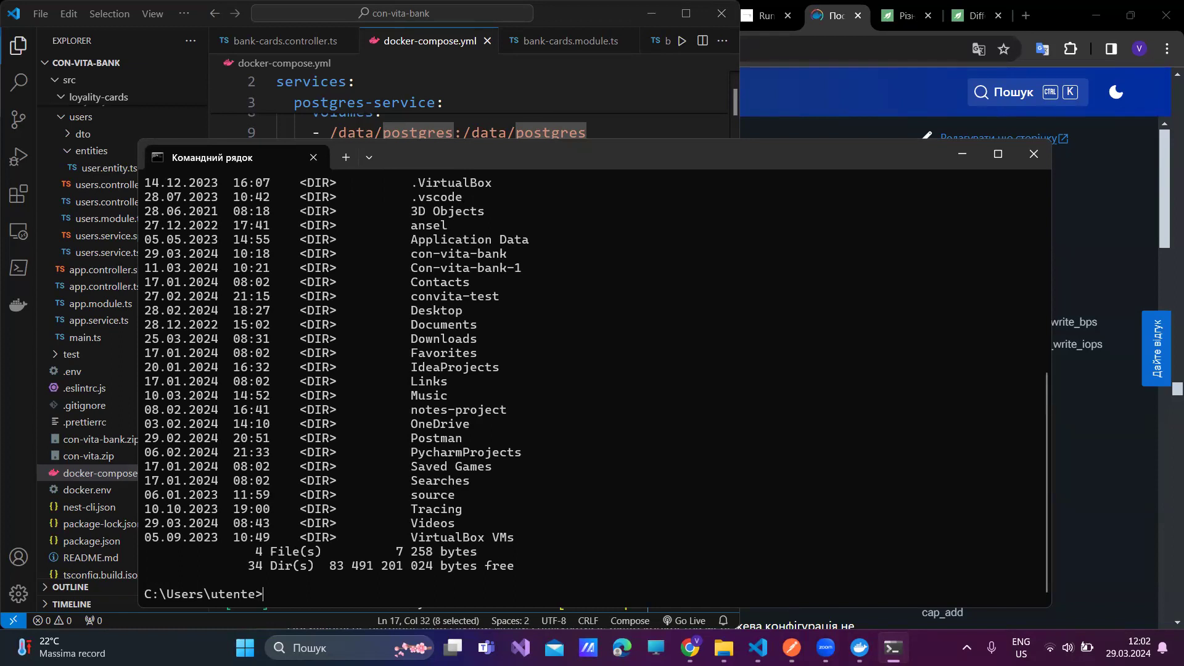
left_click(298, 24)
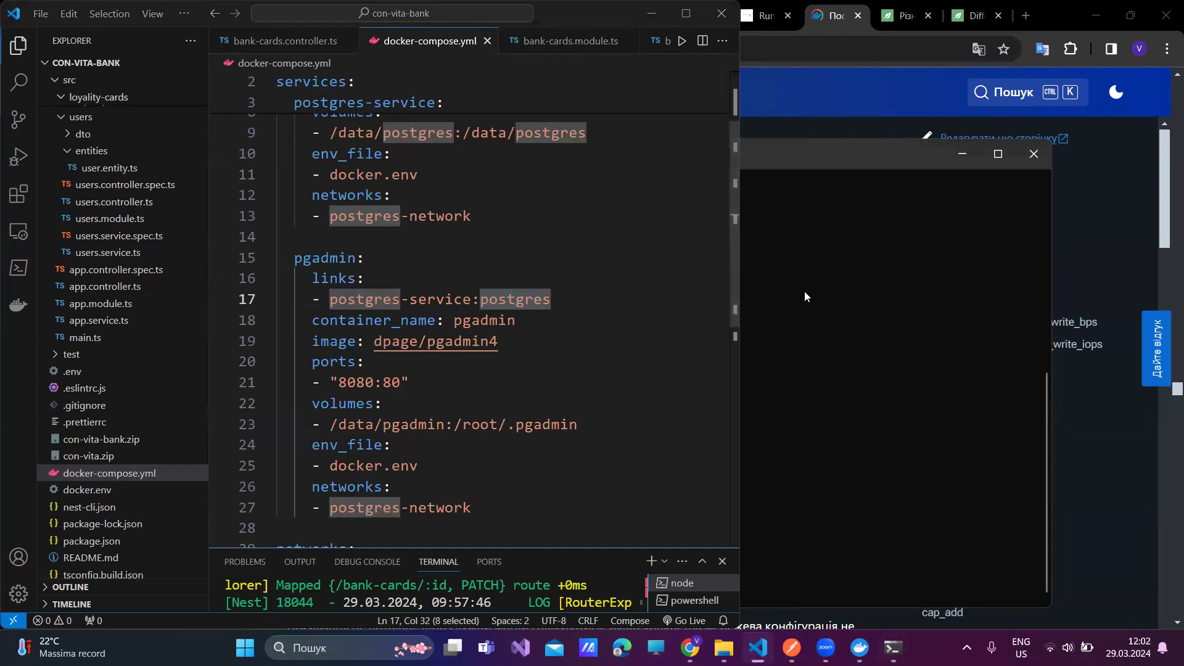
- Change into the con-vita-bank folder and run dir, listing 14 files including docker-compose.yml
left_click(792, 159)
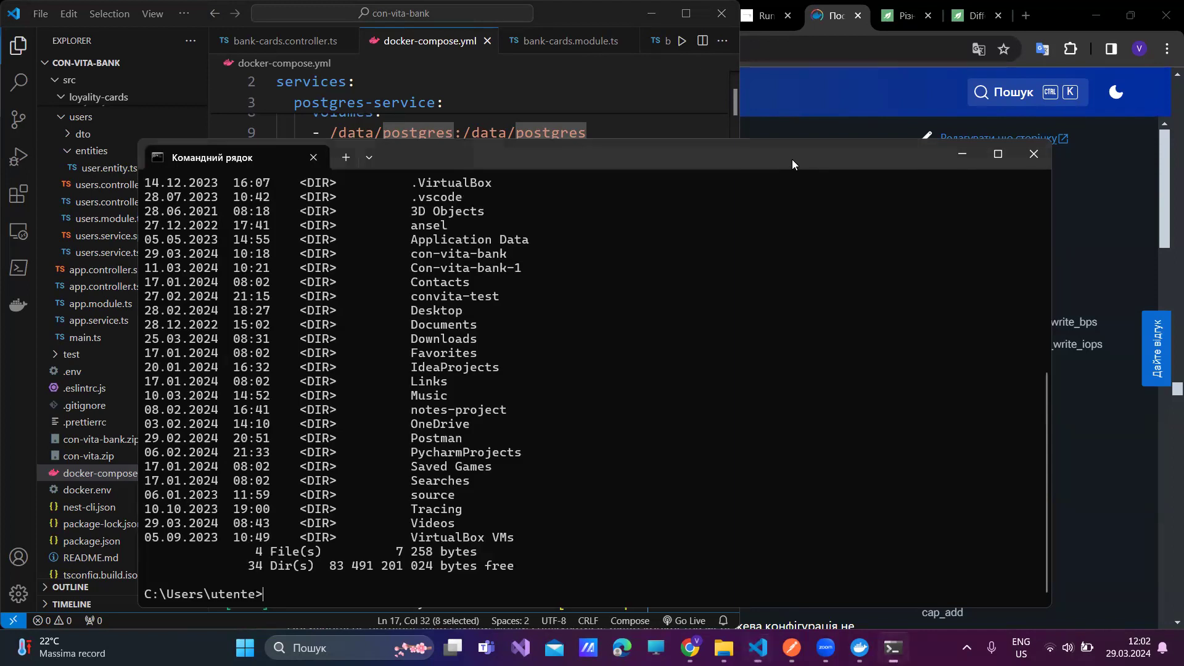
type("cd co")
key("Tab")
key("BackSpace")
key("BackSpace")
key("BackSpace")
key("BackSpace")
key("BackSpace")
key("BackSpace")
key("BackSpace")
key("BackSpace")
type("convita0")
key("BackSpace")
type("-ban")
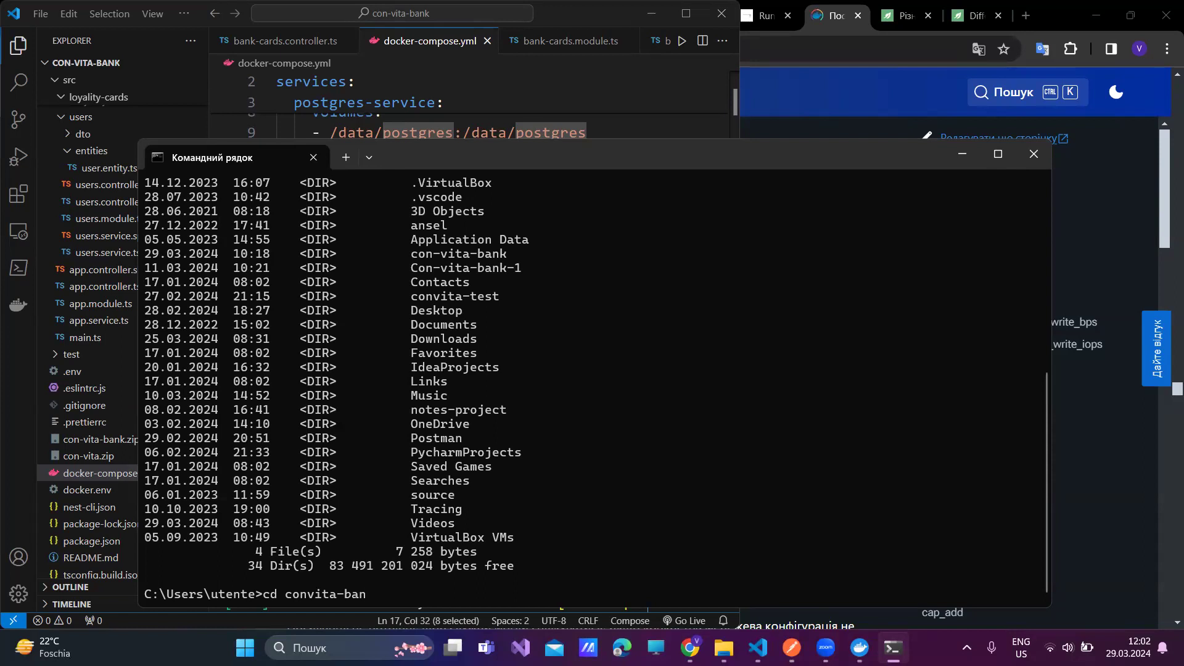
type("k")
type("-")
key("Return")
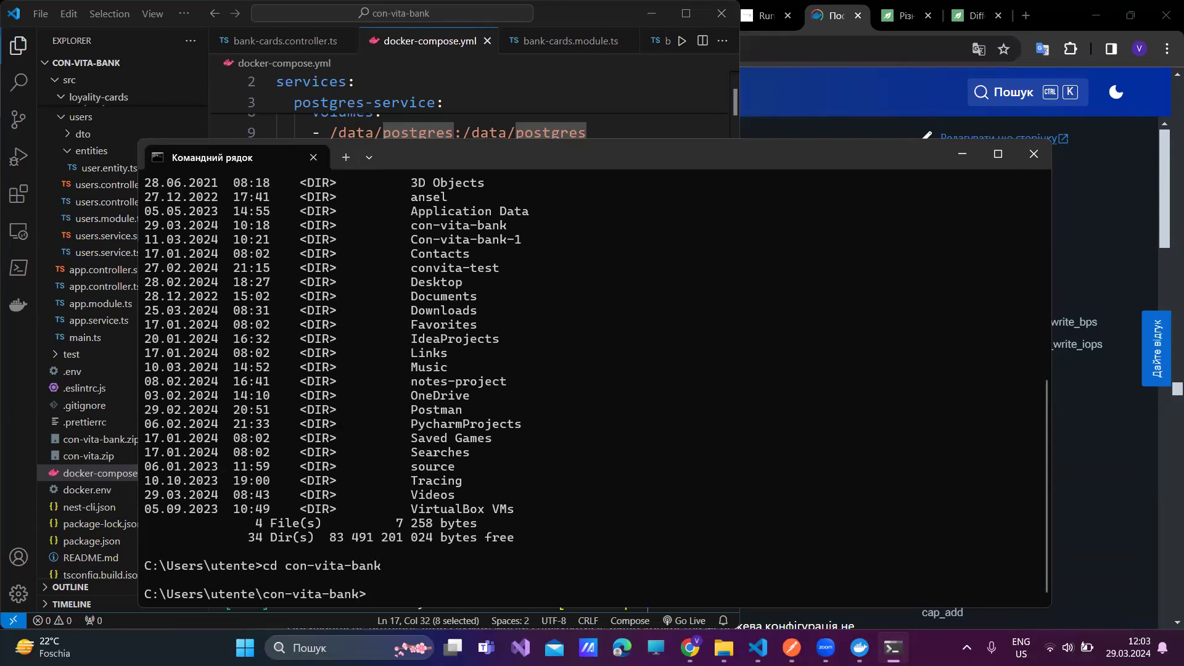
type("dir")
key("Return")
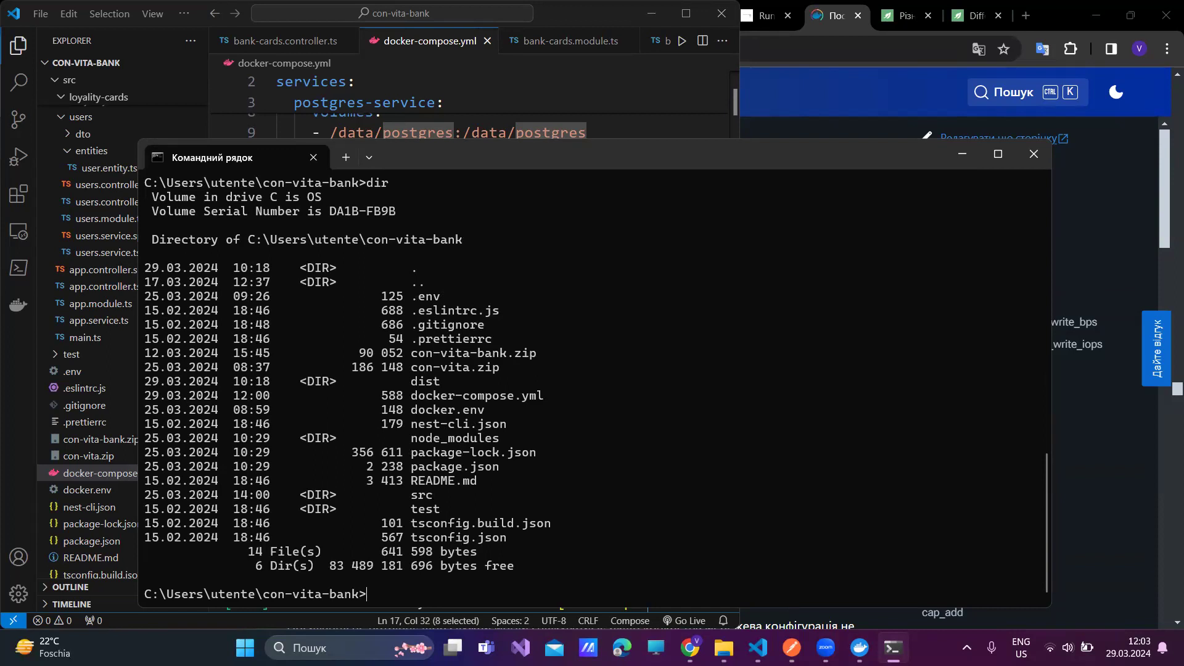
- View the help output of both 'docker compose' and 'docker-compose'
type("docker compose")
key("Return")
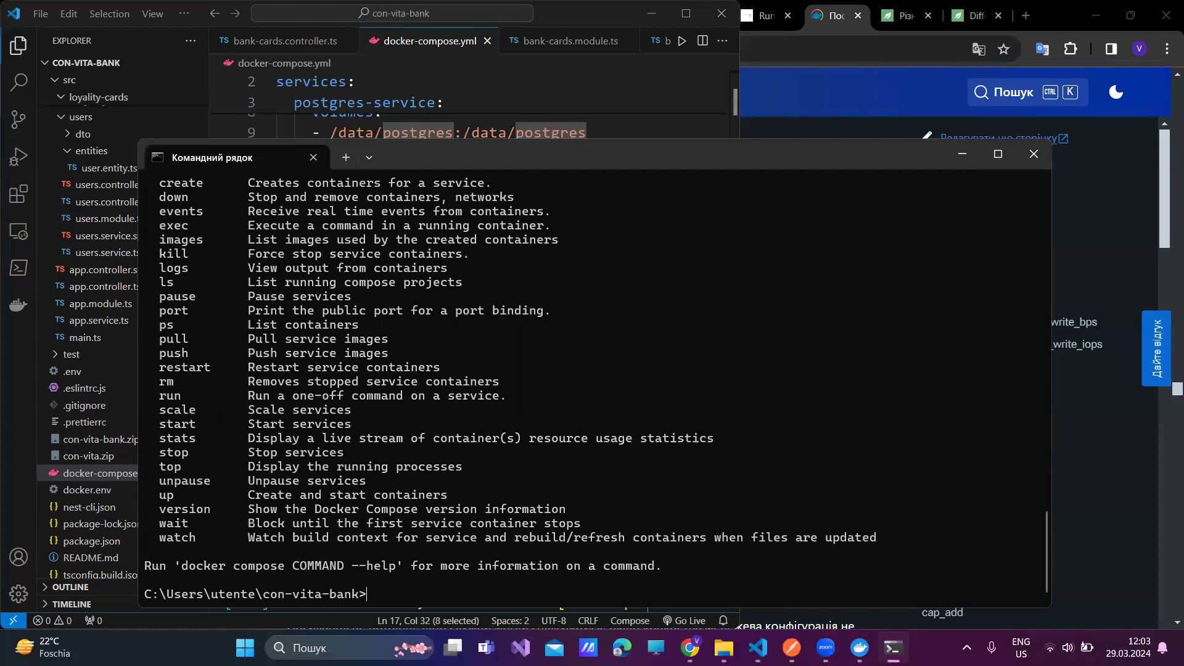
key("Up")
key("BackSpace")
type("-compose")
key("Return")
scroll(562, 321, "up", 3)
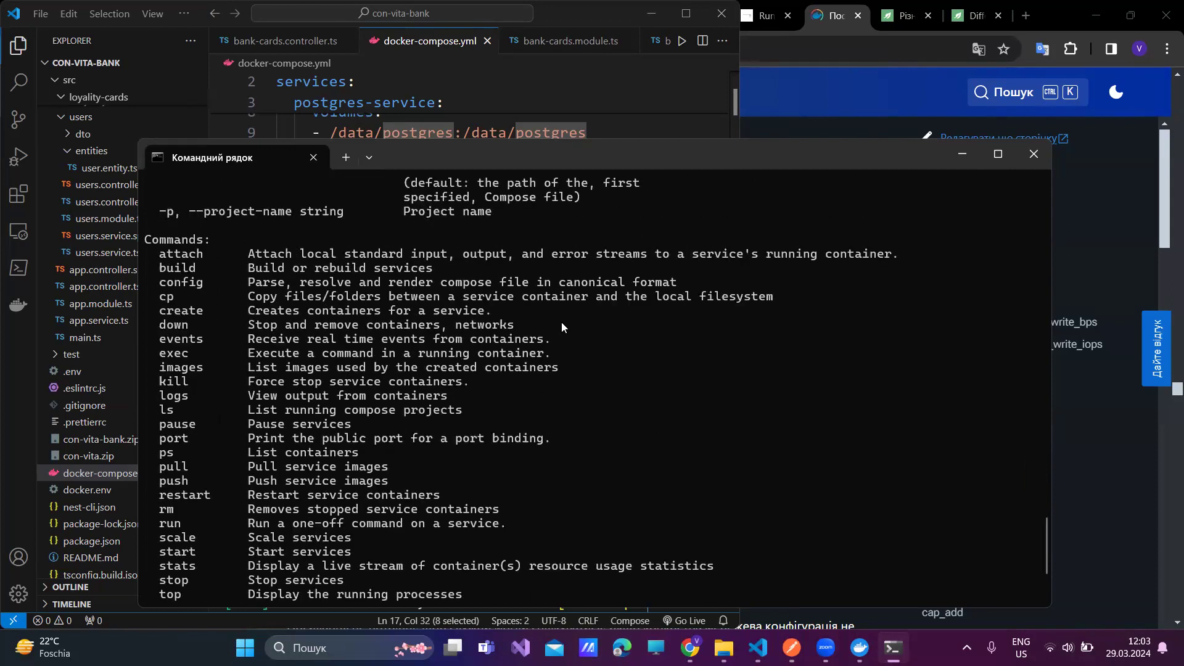
scroll(562, 322, "up", 3)
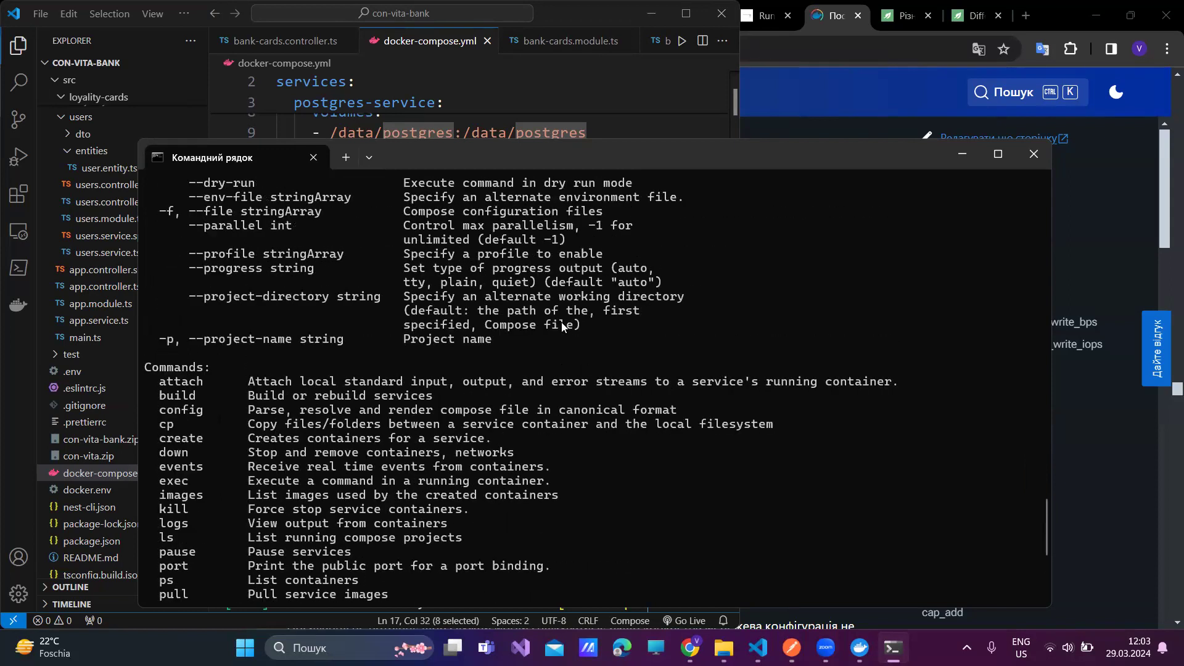
scroll(561, 322, "down", 4)
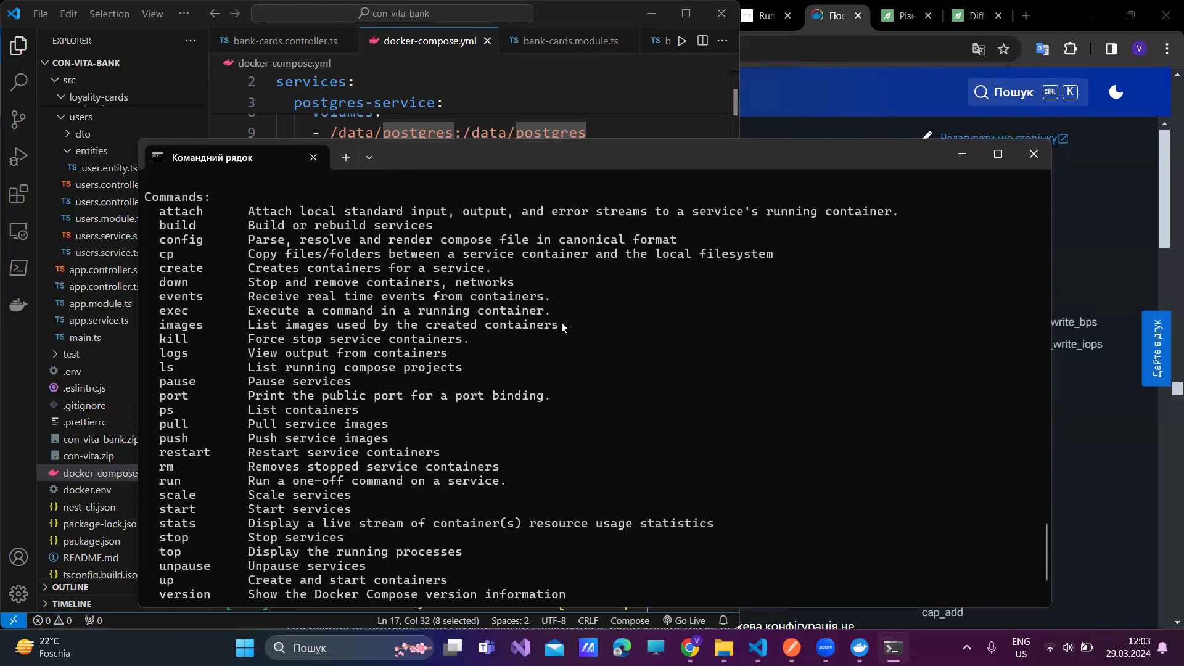
scroll(561, 326, "down", 2)
- Run compose up to create the postgres-network, postgres-container and pgadmin containers
key("Up")
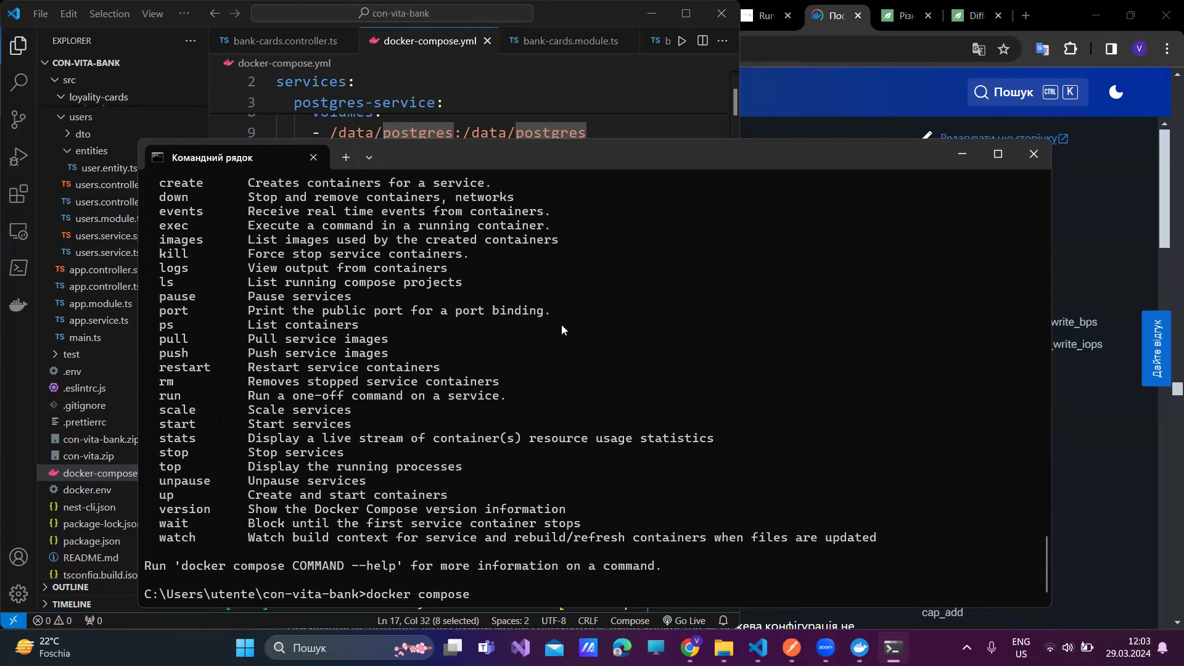
type("up")
key("Return")
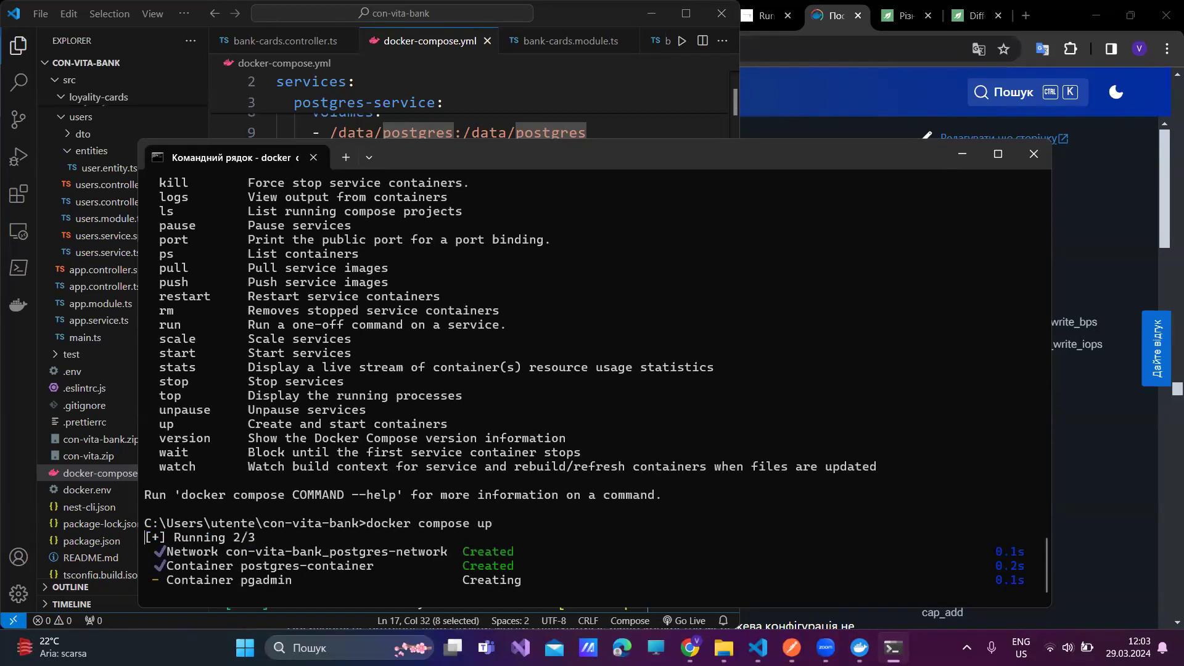
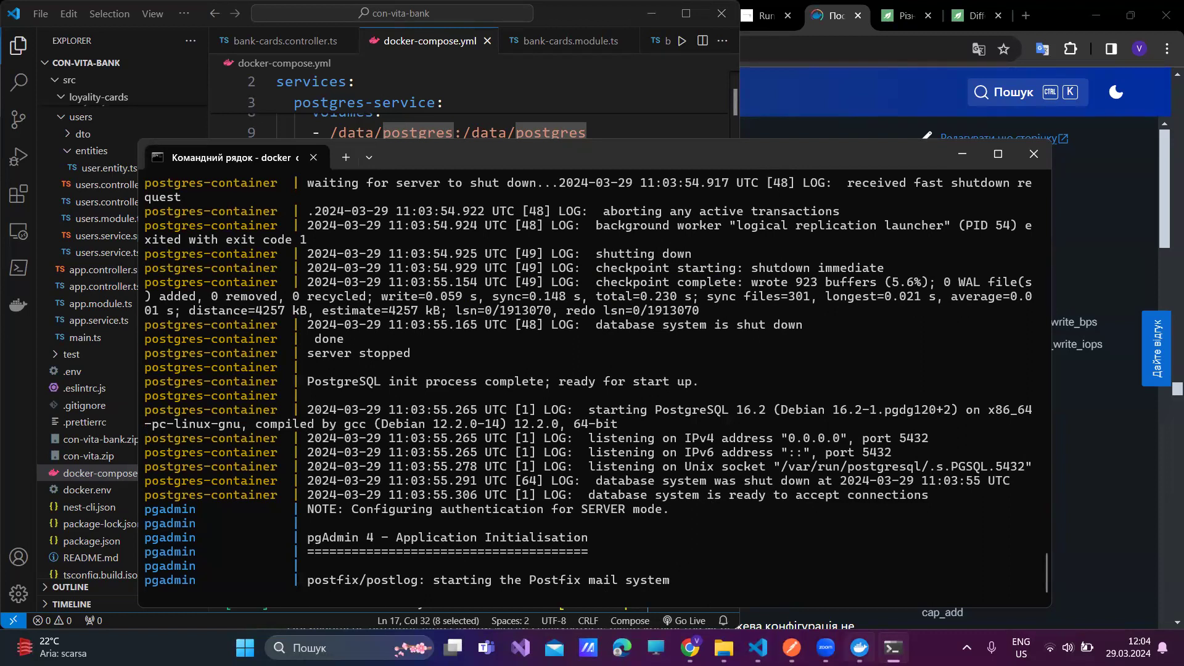
- Bring up Docker Desktop from the taskbar to check both con-vita-bank containers are running
mouse_move(860, 648)
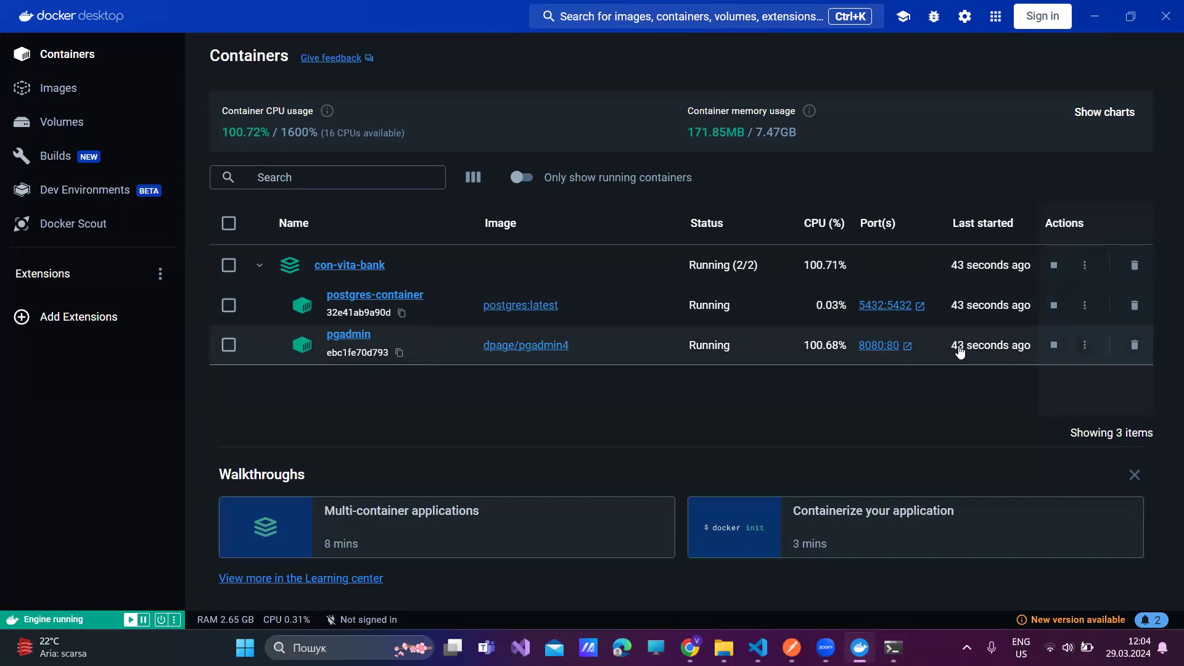
- Open pgAdmin at localhost:8080 and log in with the saved admin account and its password
left_click(880, 345)
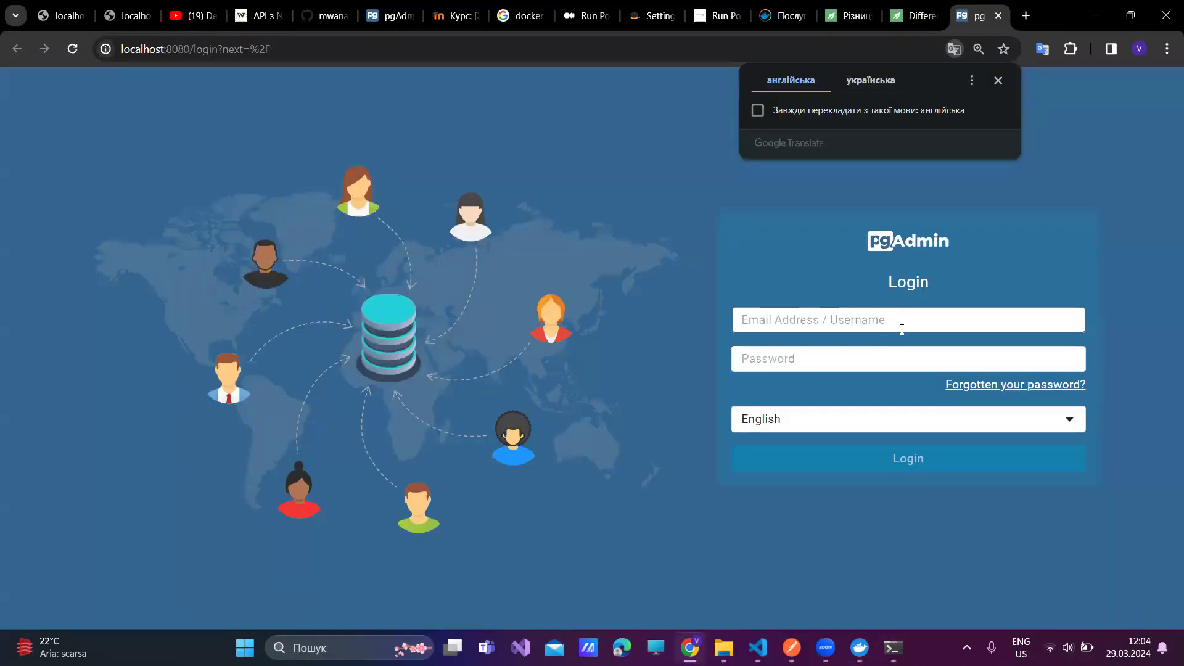
left_click(898, 323)
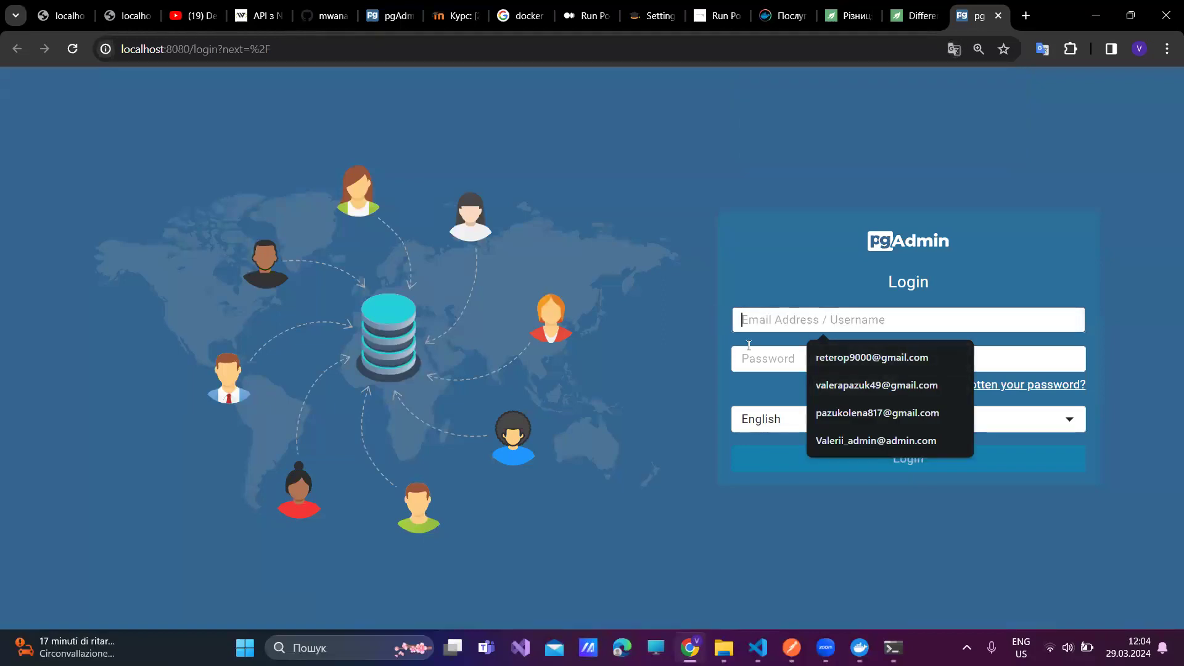
left_click(860, 440)
left_click(825, 356)
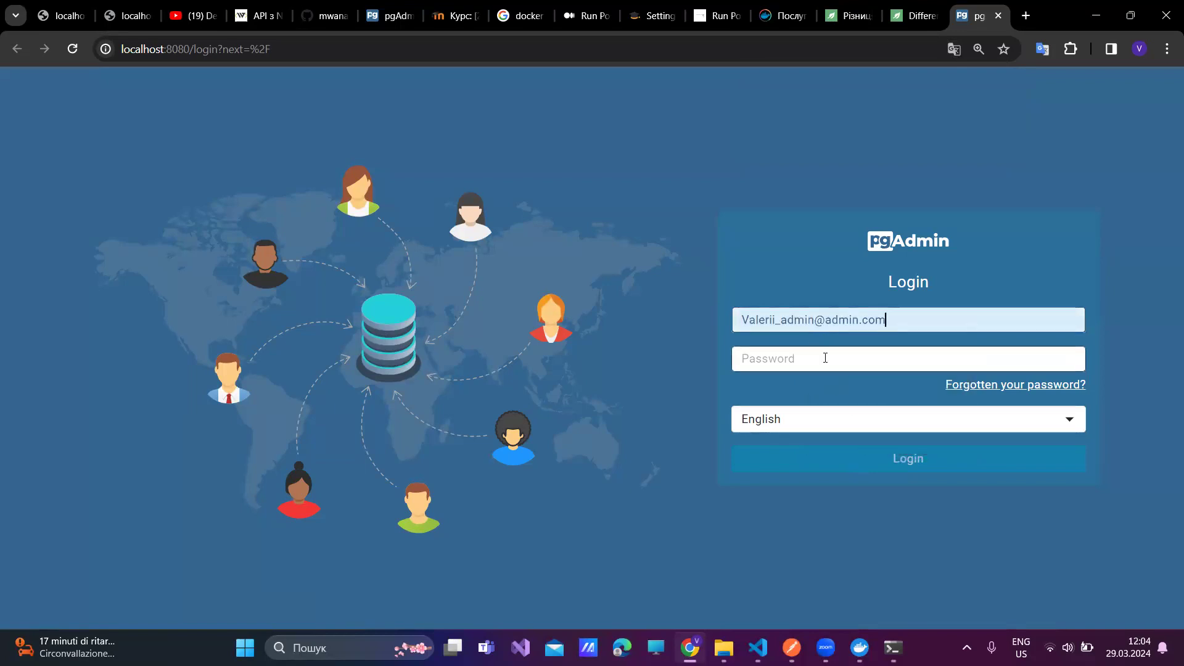
type("*****")
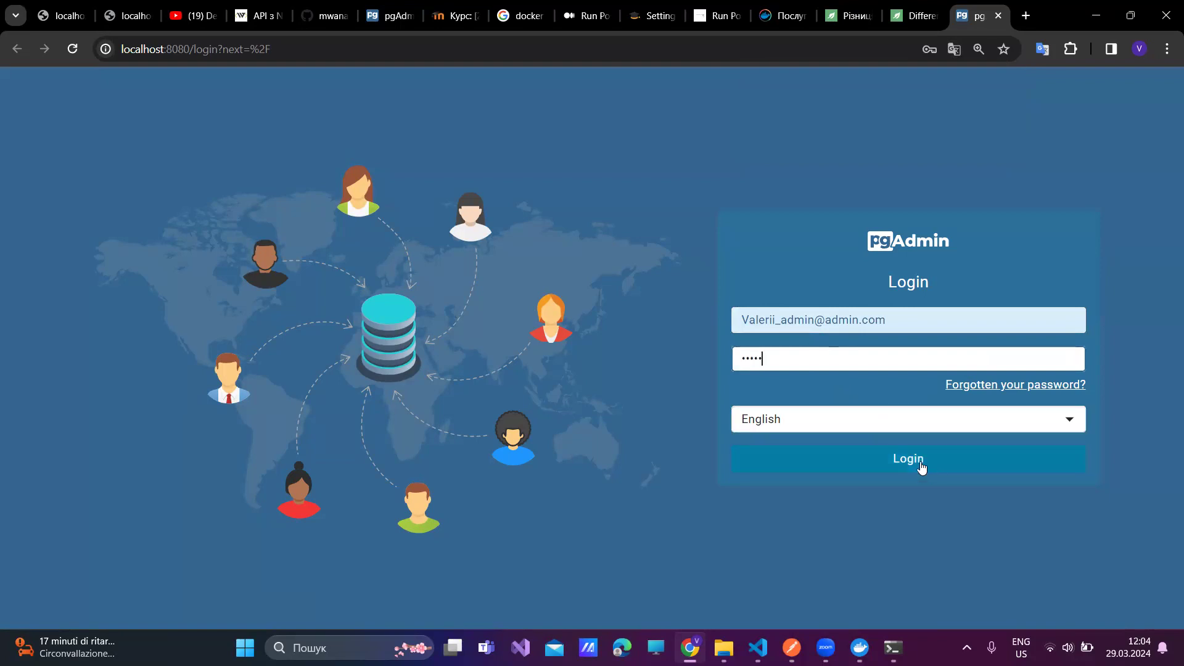
left_click(918, 464)
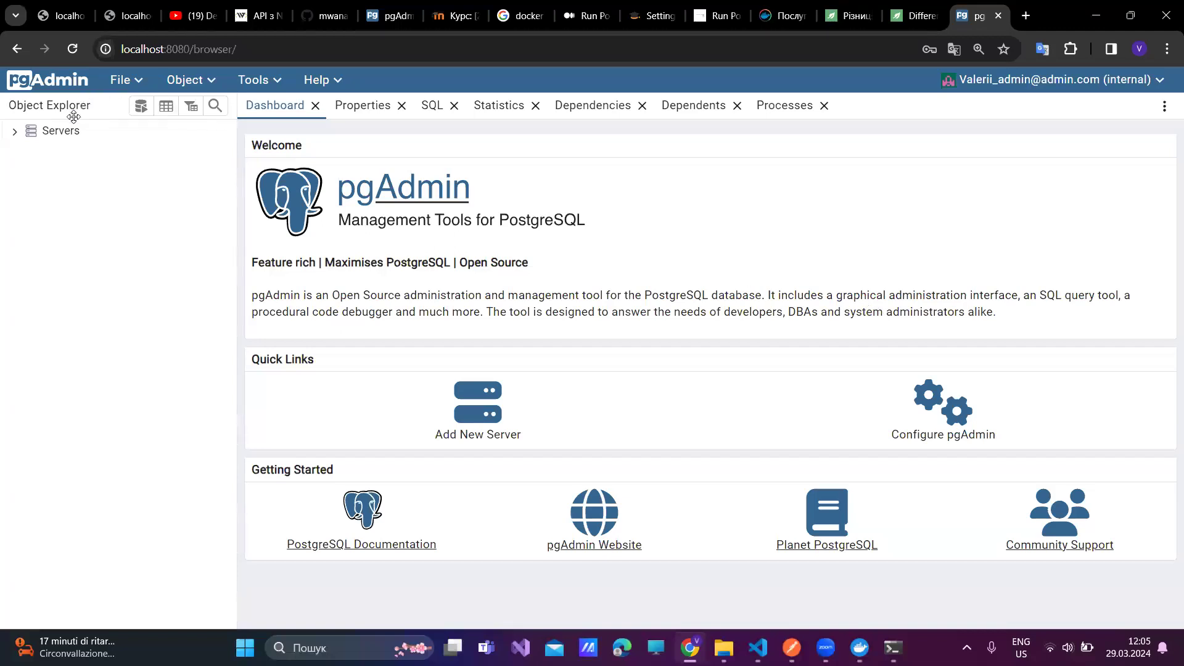
- Start registering a new server named 'ConVitaBa_Server'
right_click(61, 132)
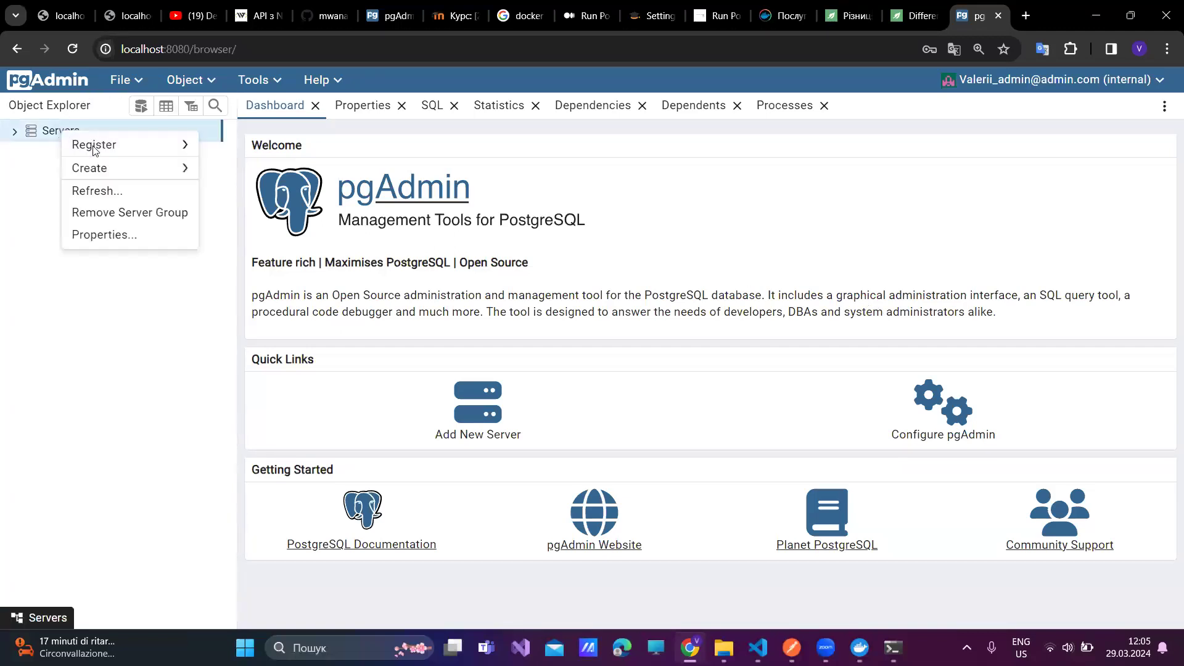
mouse_move(107, 160)
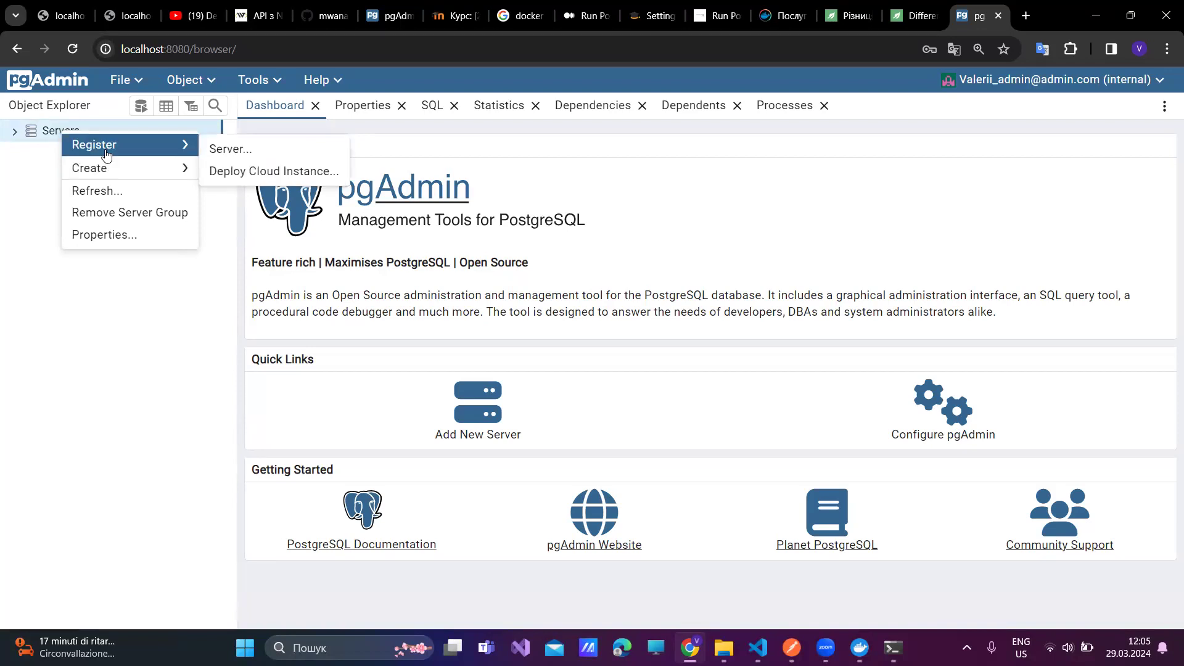
left_click(230, 151)
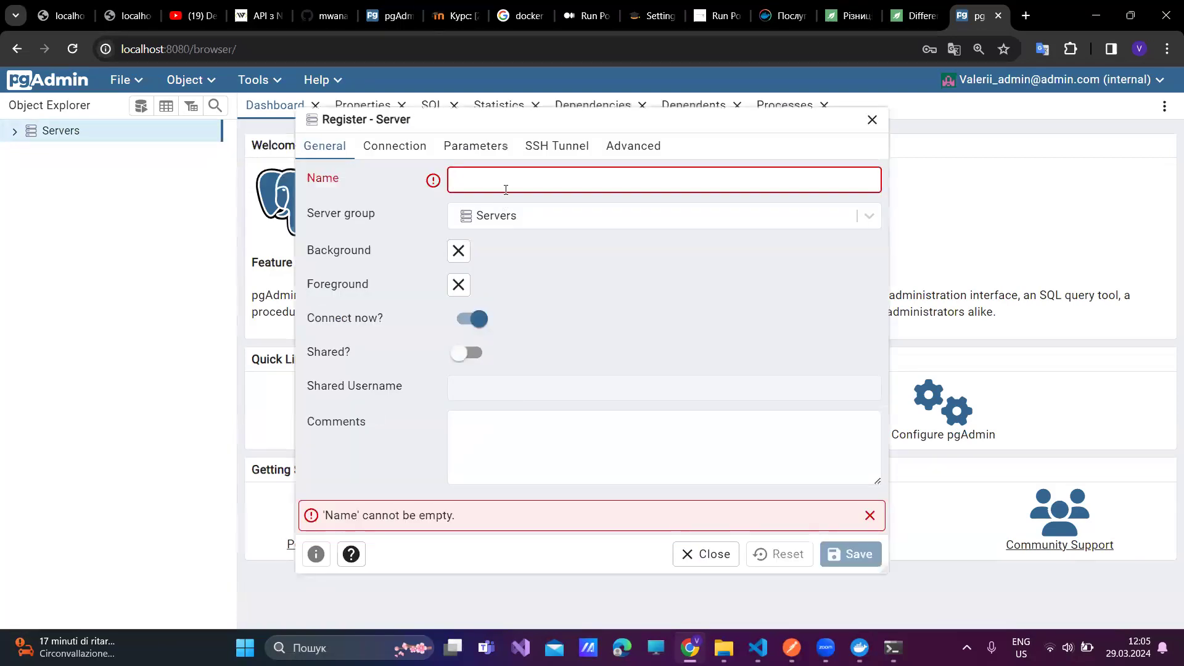
type("Con")
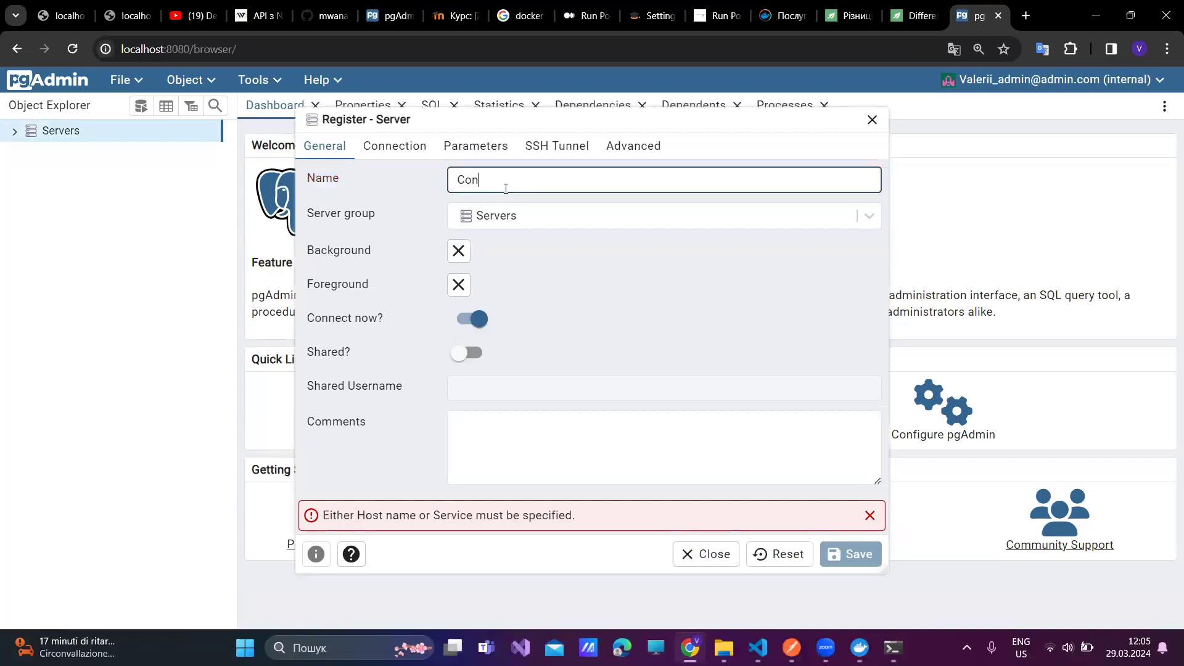
type("Vita")
type("Ba")
type("_Se")
type("rver")
- Show the server's Connection settings, then check Docker Desktop's container list
left_click(412, 149)
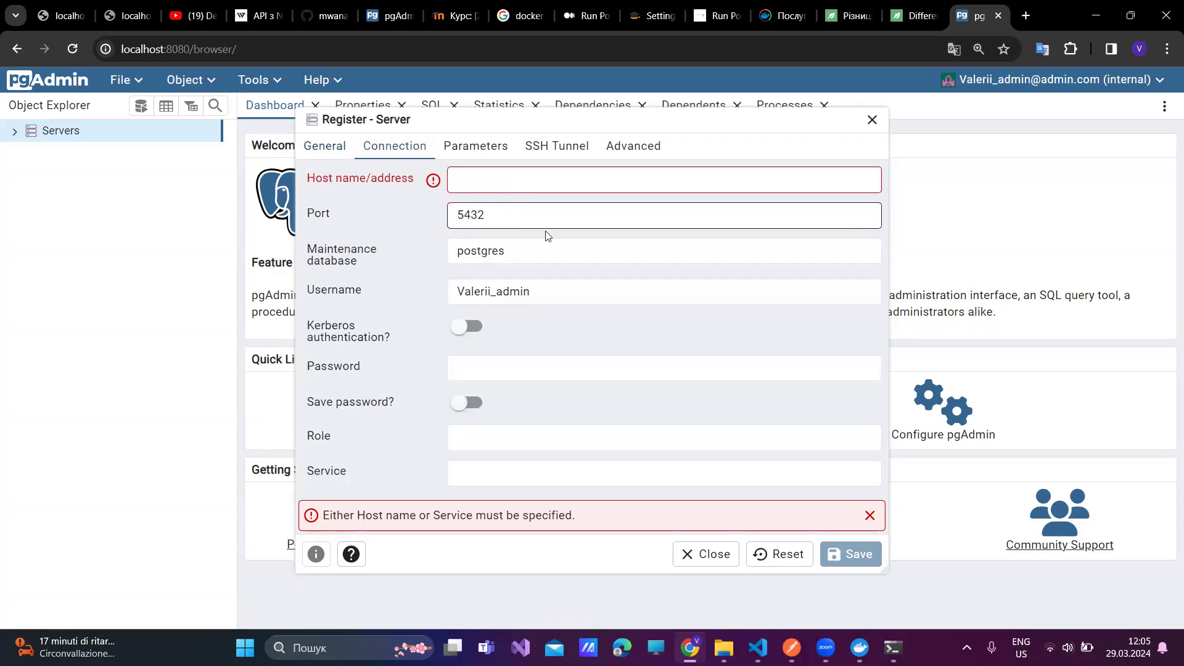
mouse_move(860, 647)
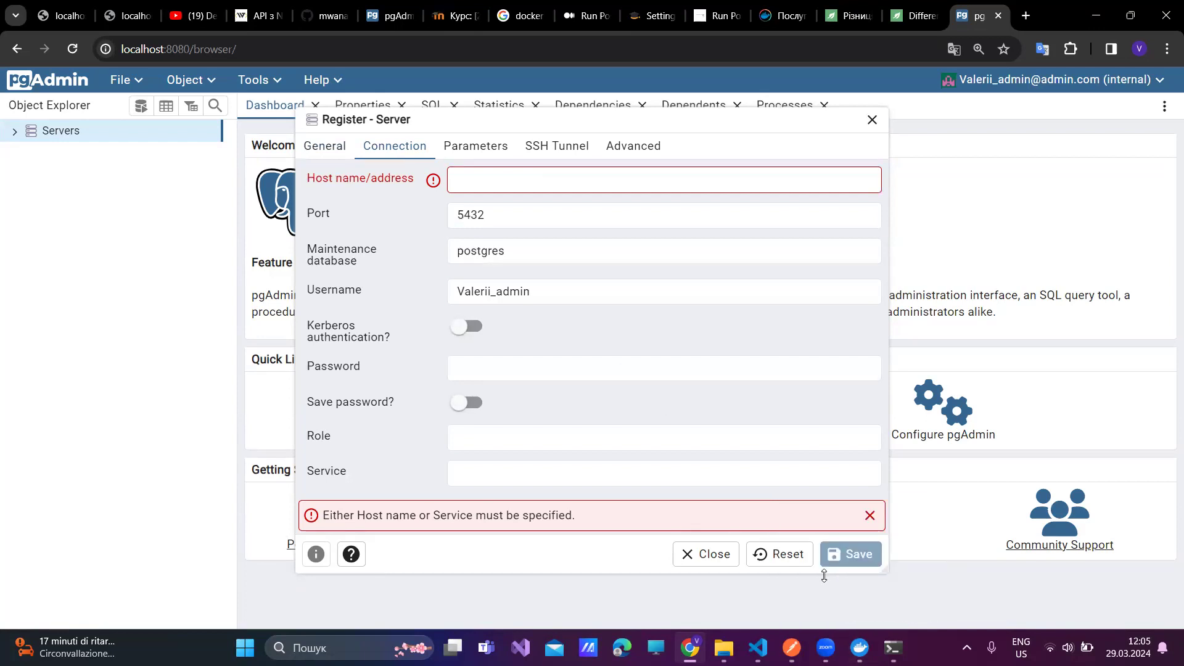
left_click(855, 642)
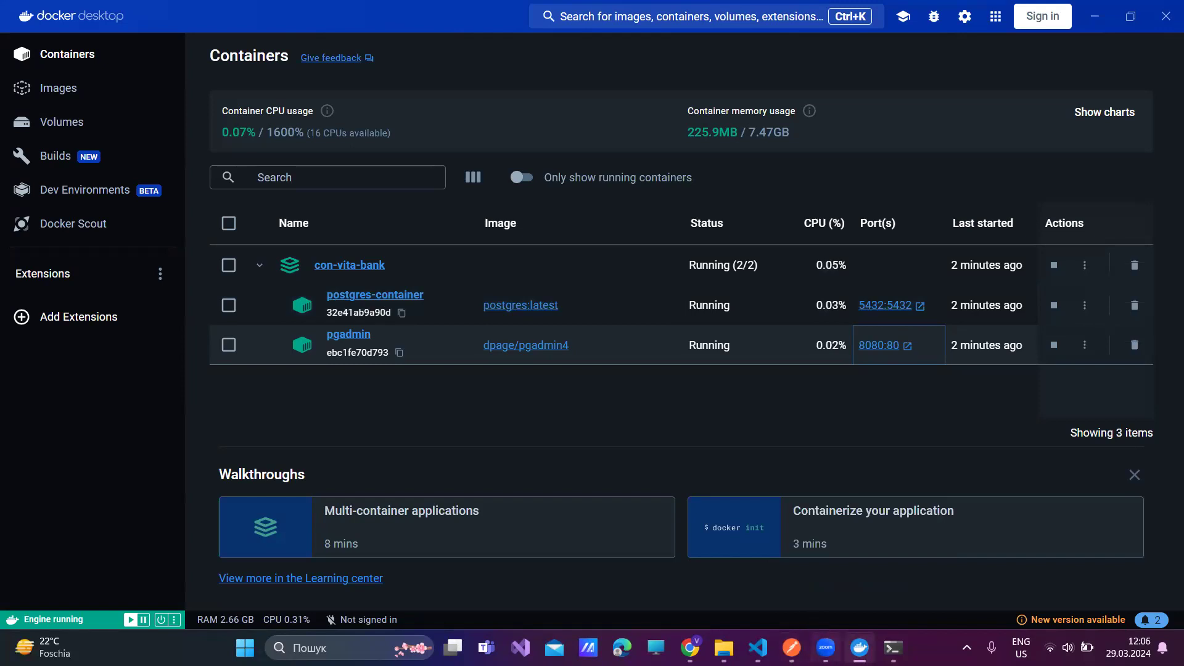
mouse_move(860, 647)
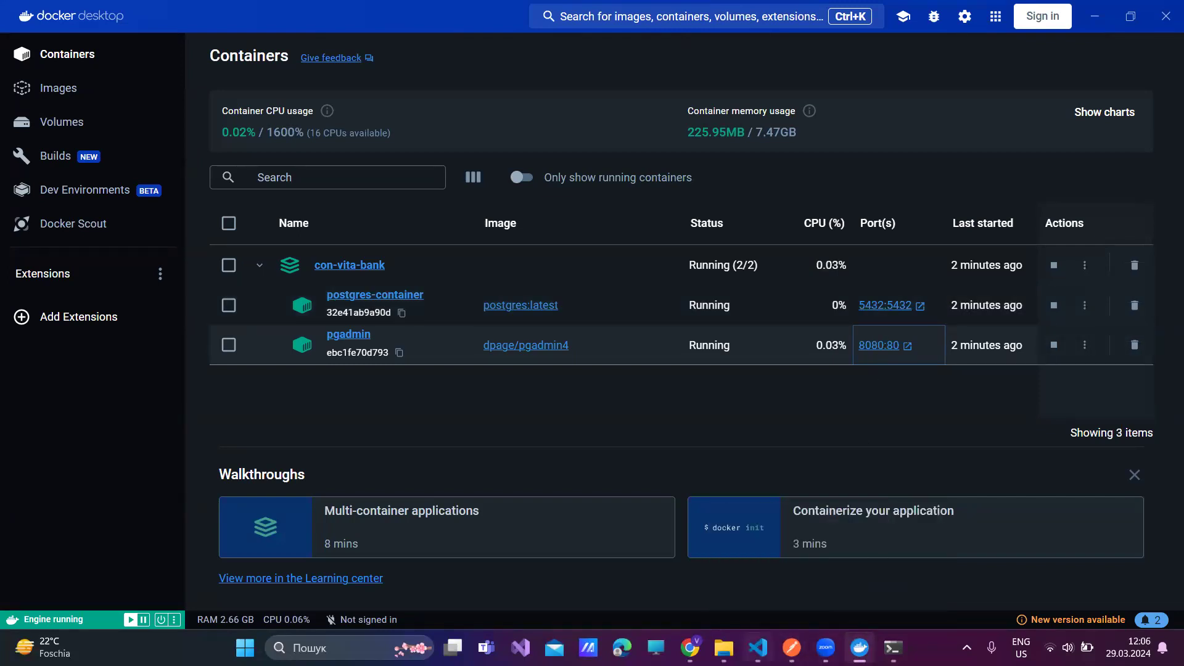
left_click(689, 647)
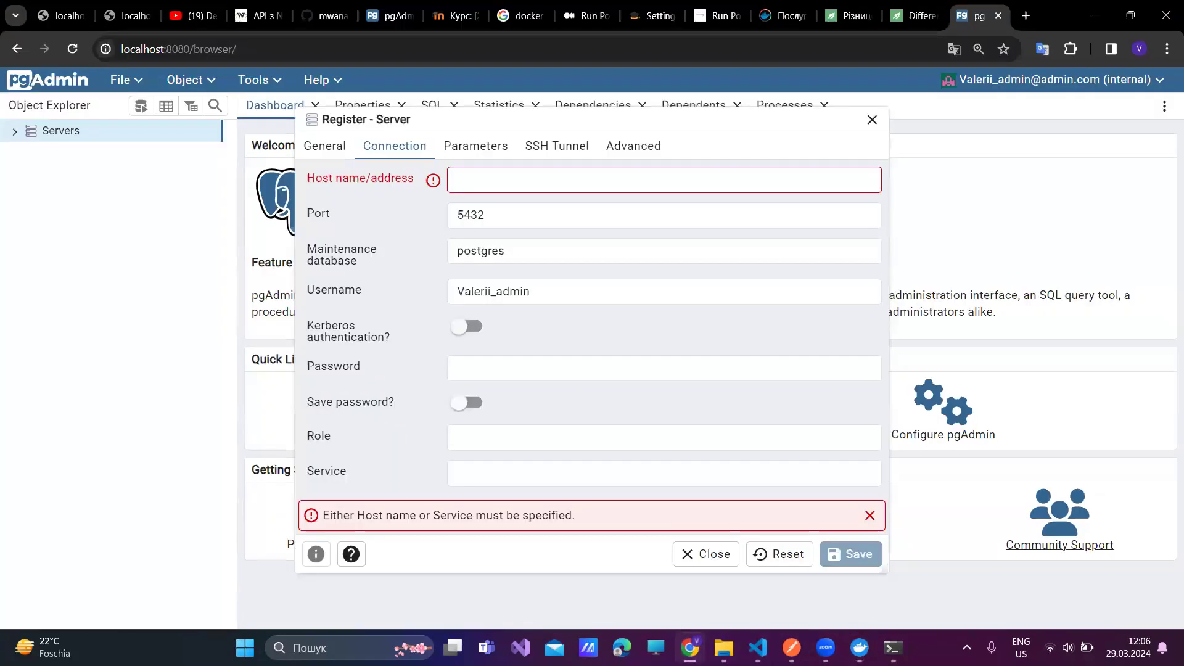
- Set the maintenance database to bankCard_db, copied from docker.env in the editor
left_click(498, 217)
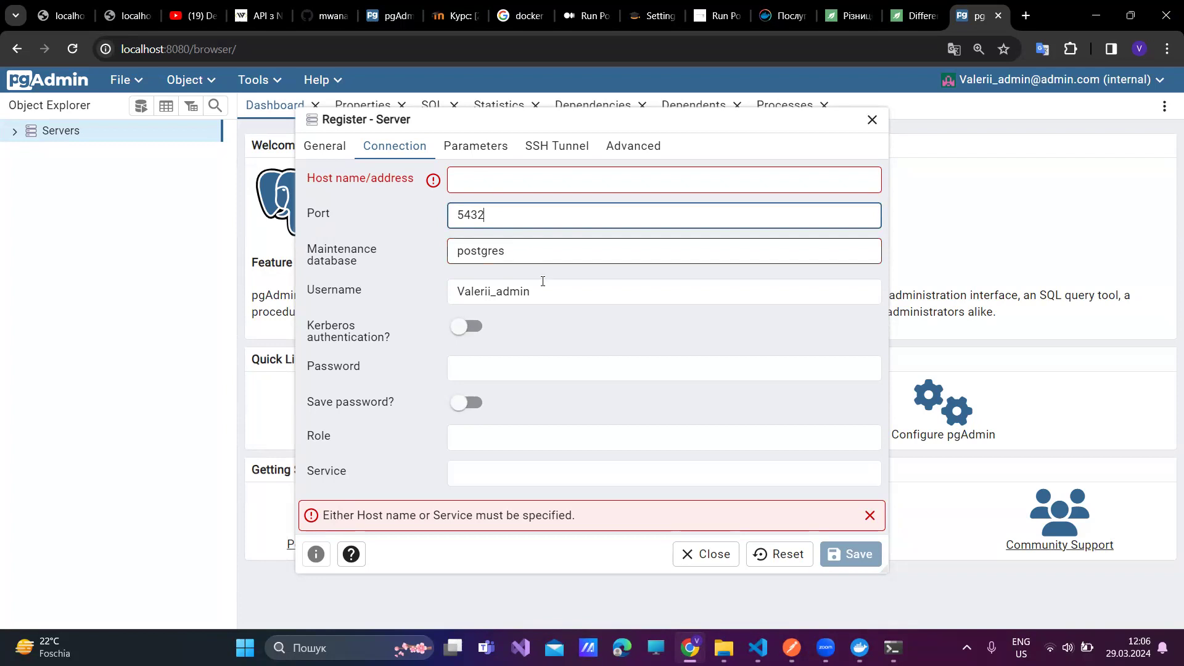
left_click(757, 648)
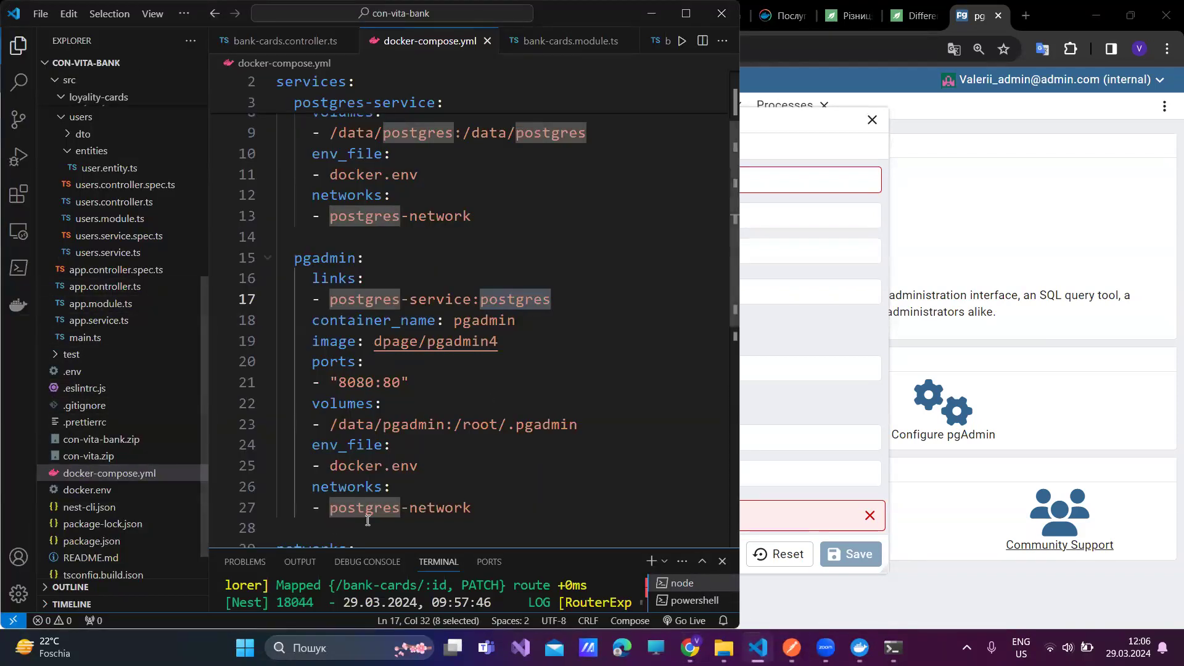
left_click(82, 475)
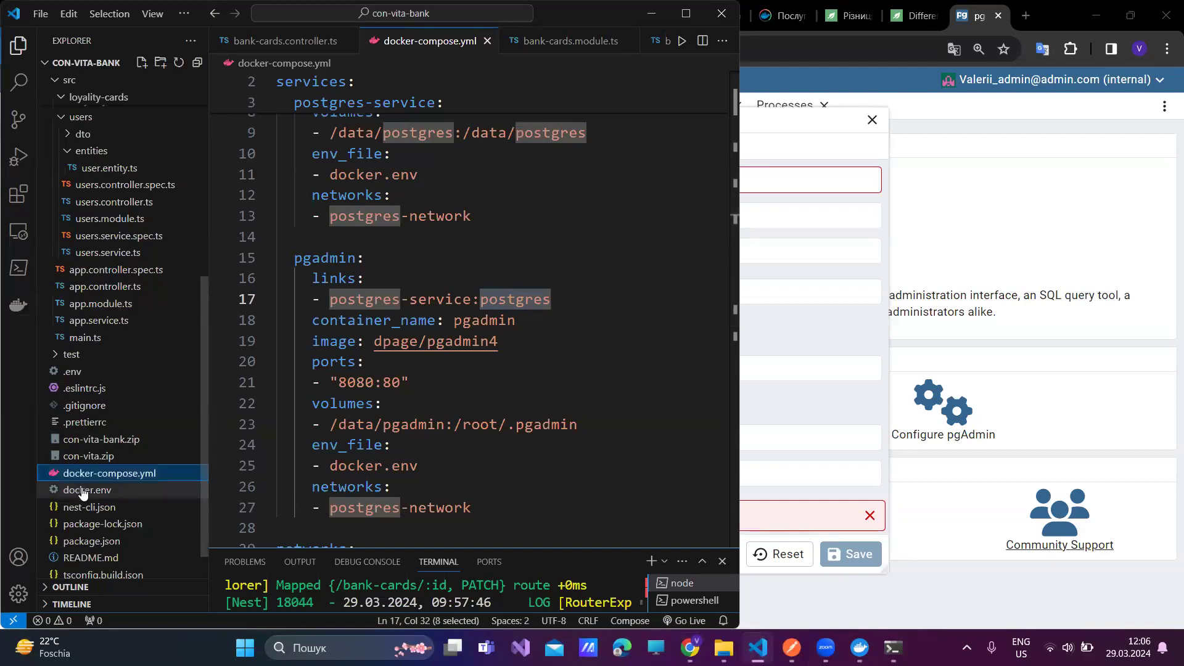
double_click(82, 492)
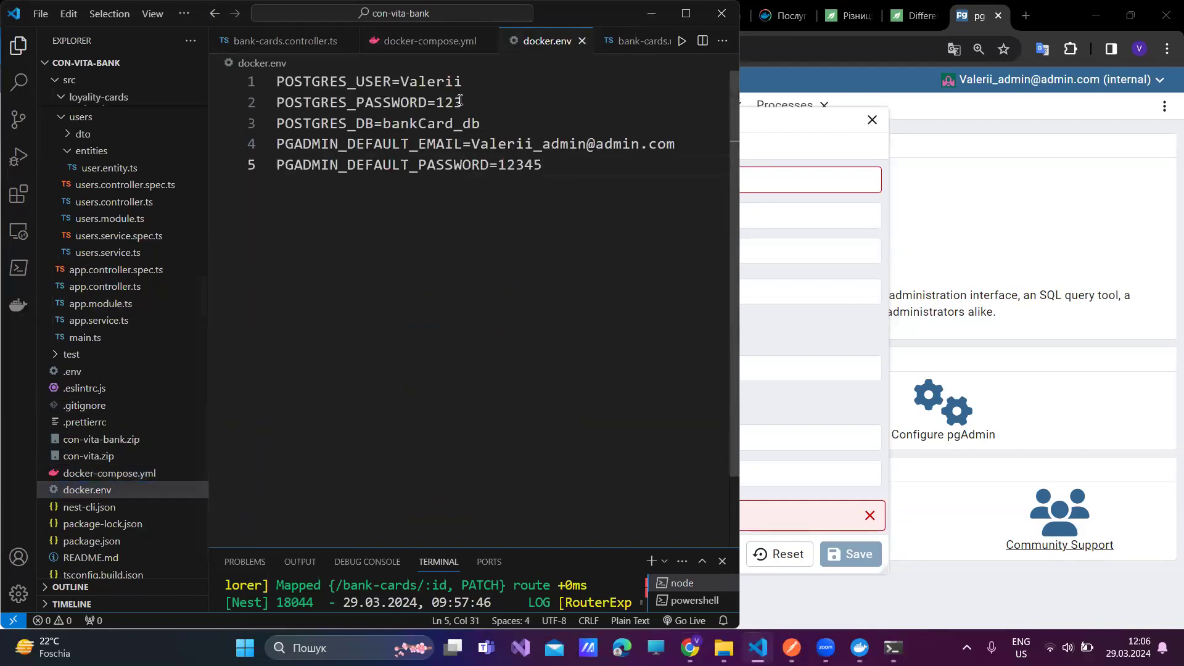
double_click(446, 124)
key("ctrl+c")
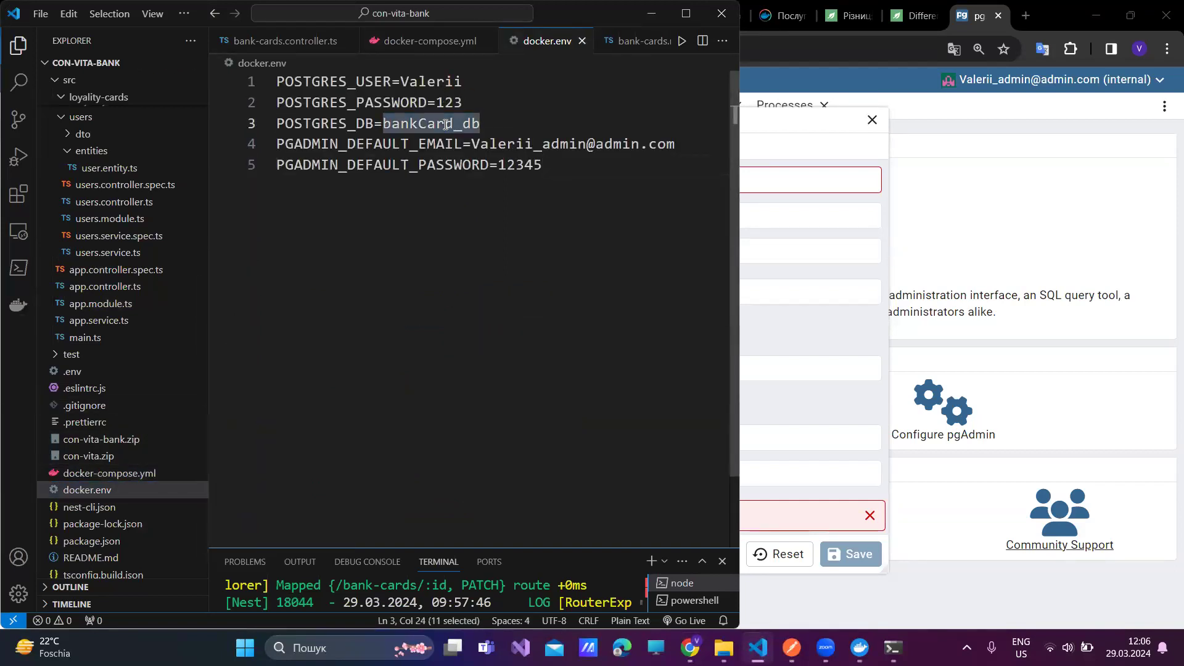
left_click(832, 320)
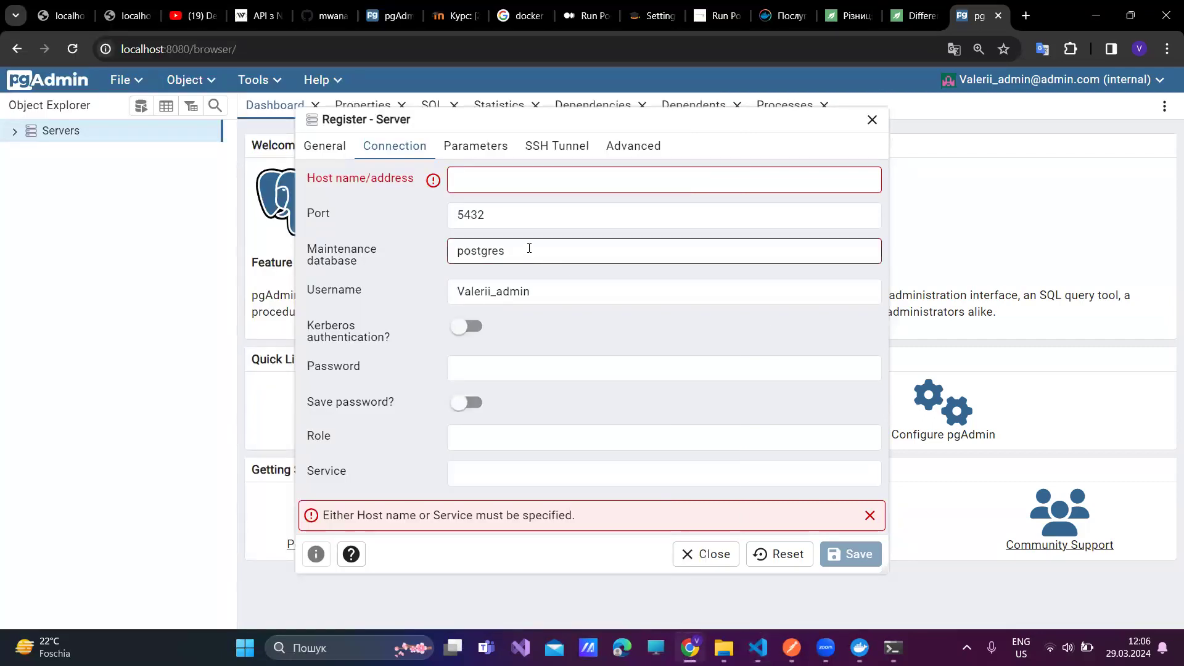
double_click(497, 249)
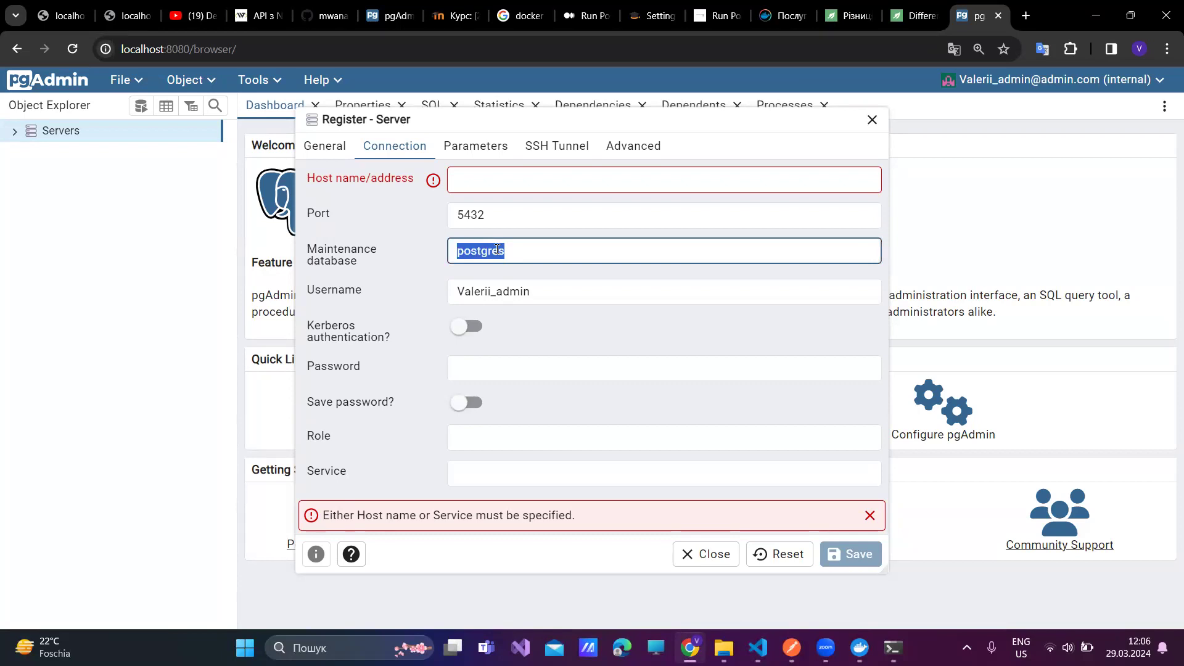
key("ctrl+v")
- Replace the username with the Postgres user copied from docker.env
key("alt+Tab")
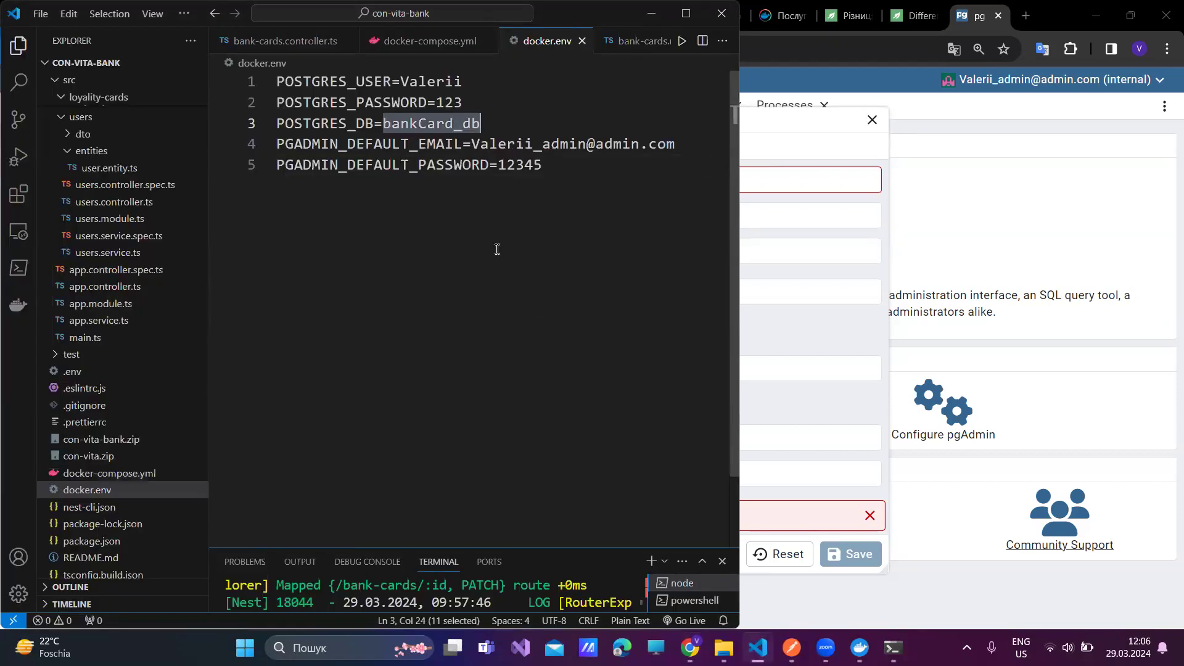
double_click(421, 82)
key("ctrl+c")
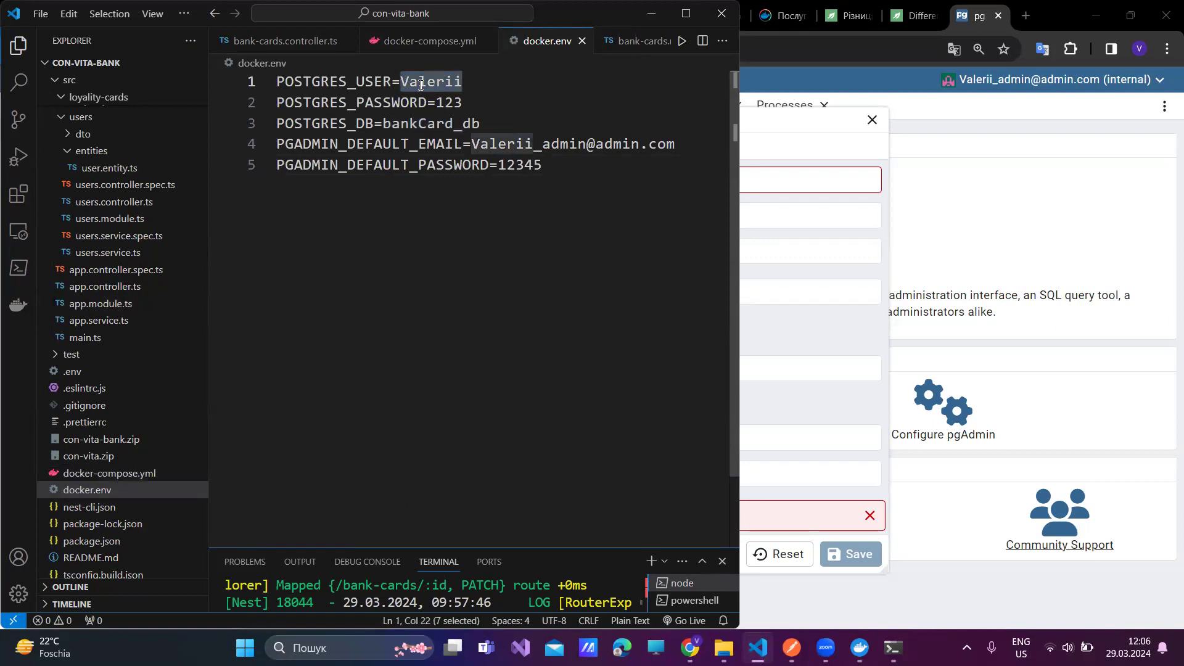
key("alt+Tab")
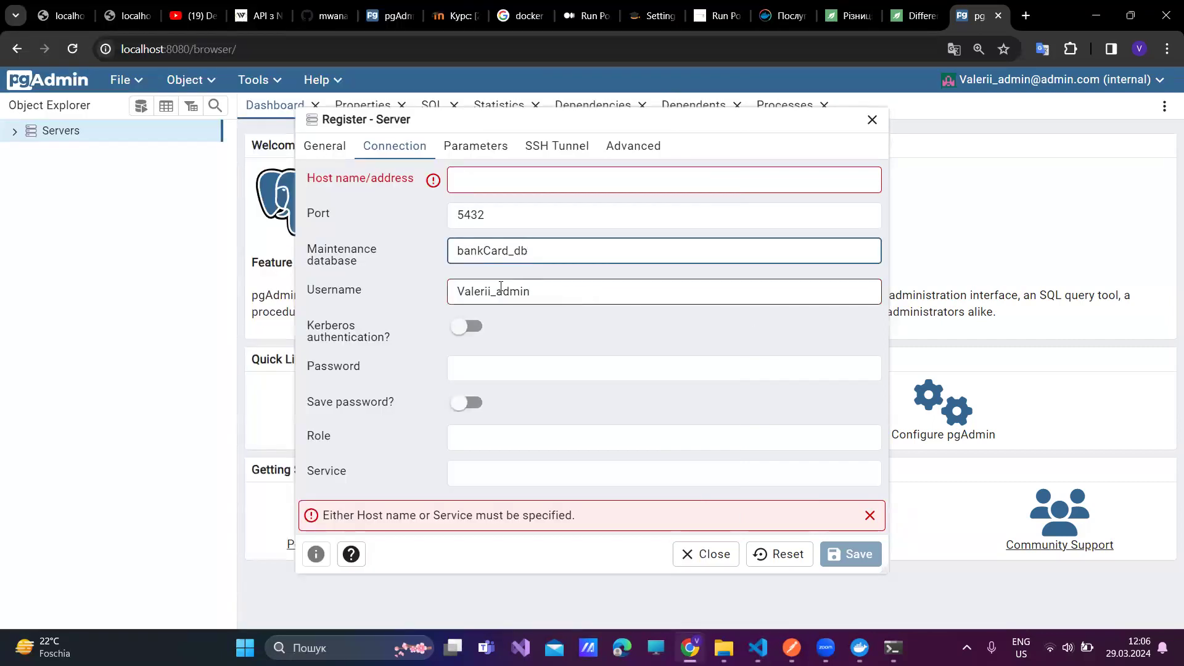
double_click(500, 287)
key("ctrl+v")
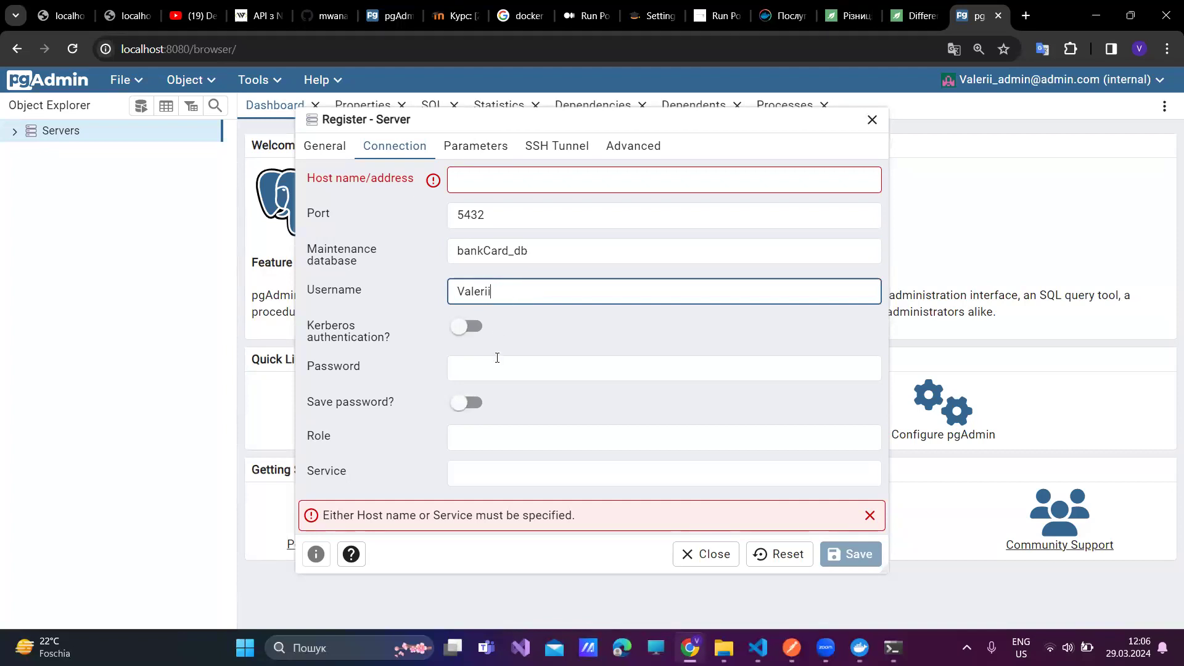
- Paste the Postgres password from docker.env into the password field, then view Docker Desktop
key("alt+Tab")
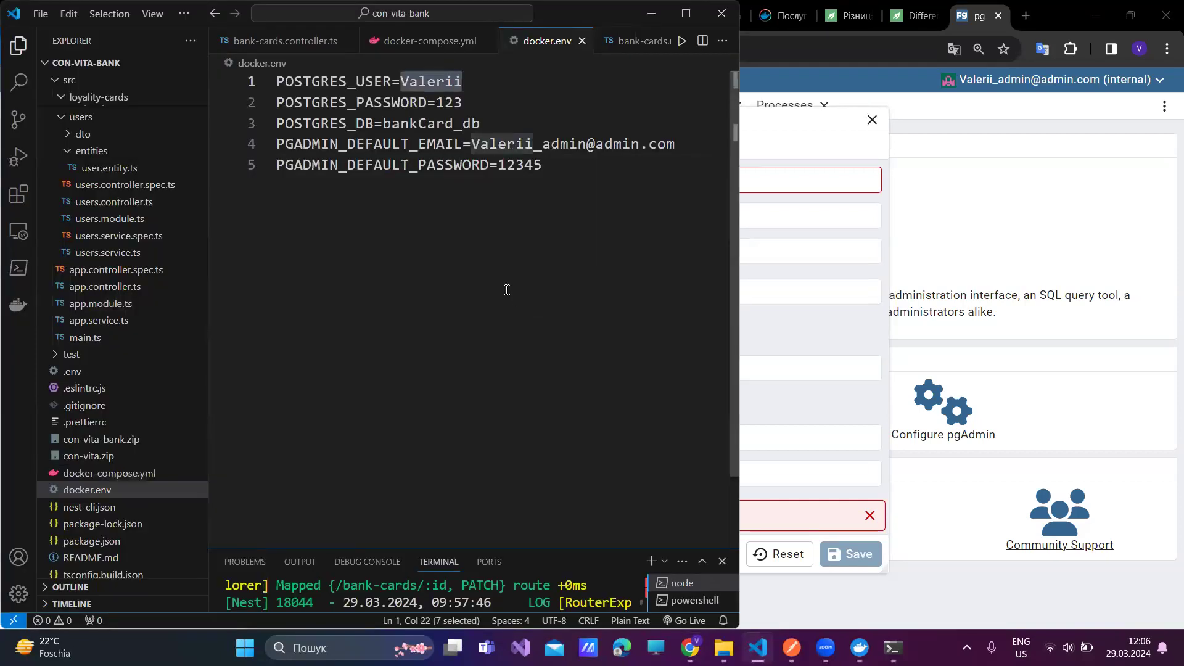
double_click(444, 102)
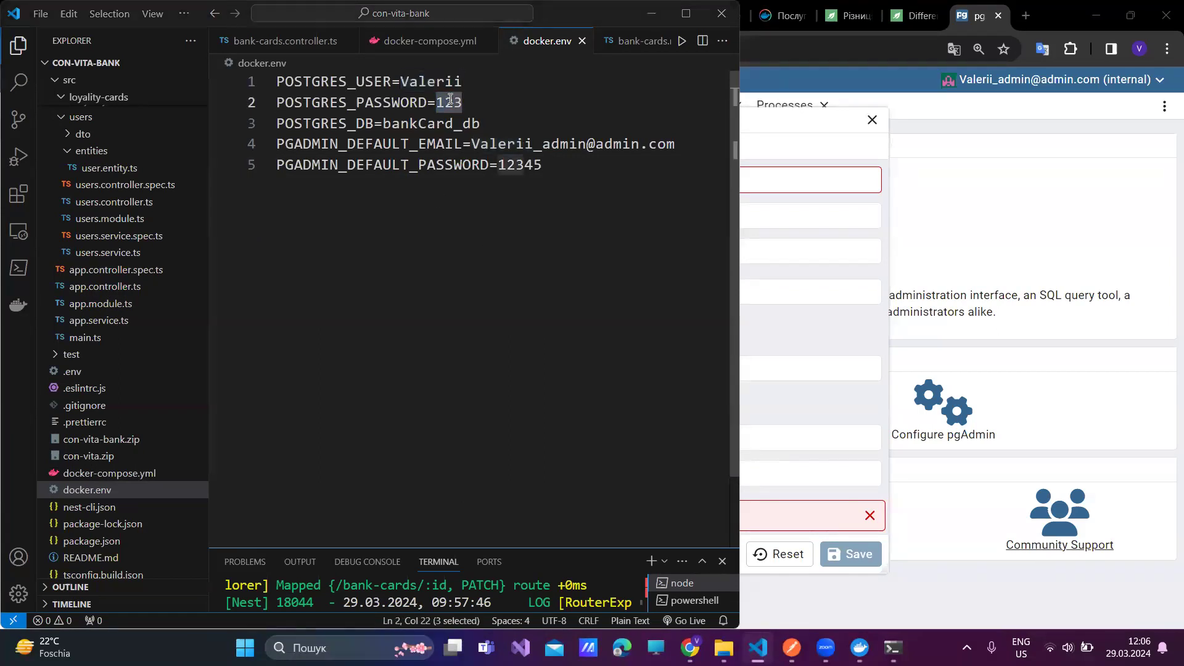
key("alt+Tab")
left_click(499, 364)
key("ctrl+v")
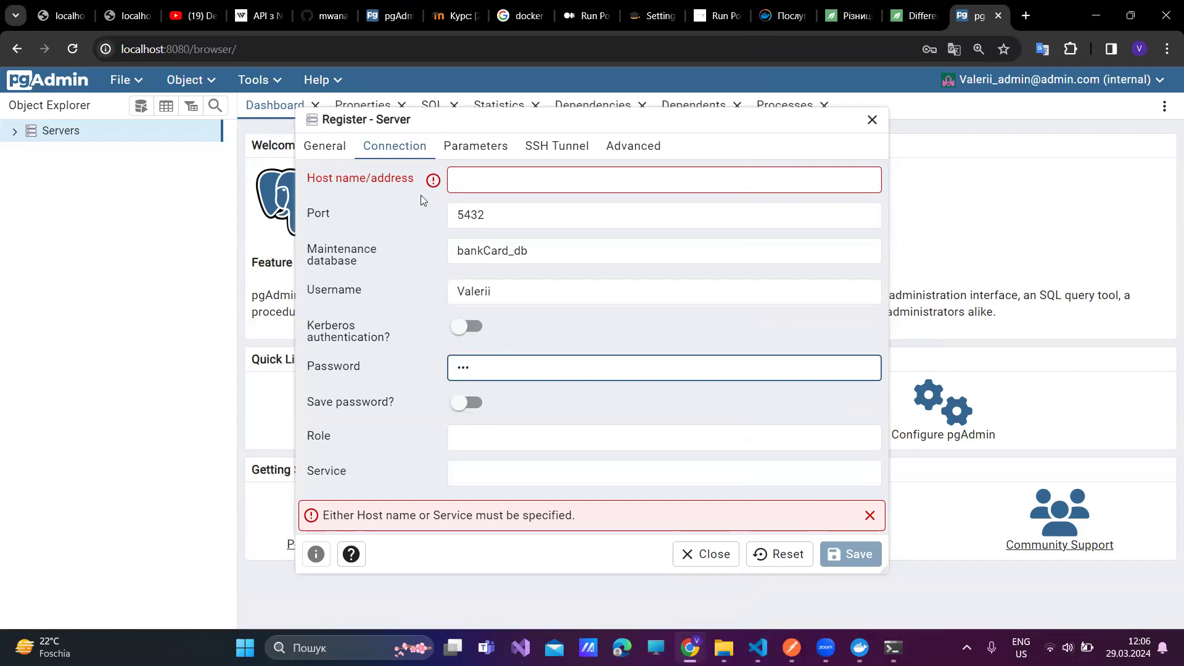
left_click(860, 648)
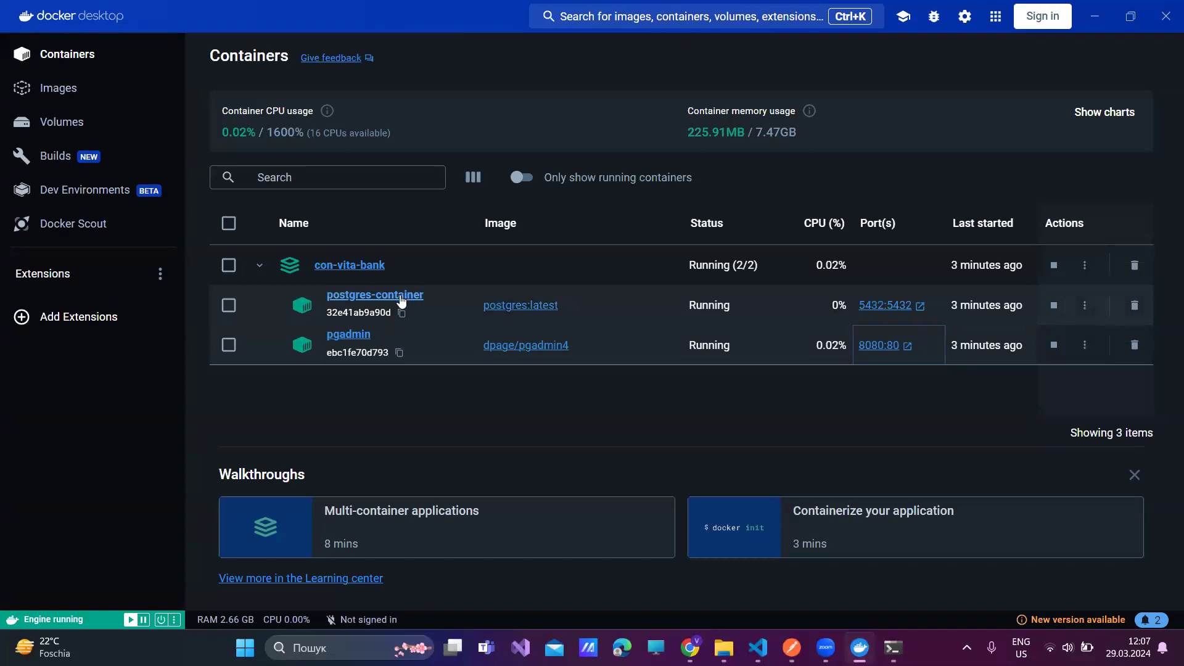
- Set the host name to postgres-container and save the server registration
key("alt+Tab")
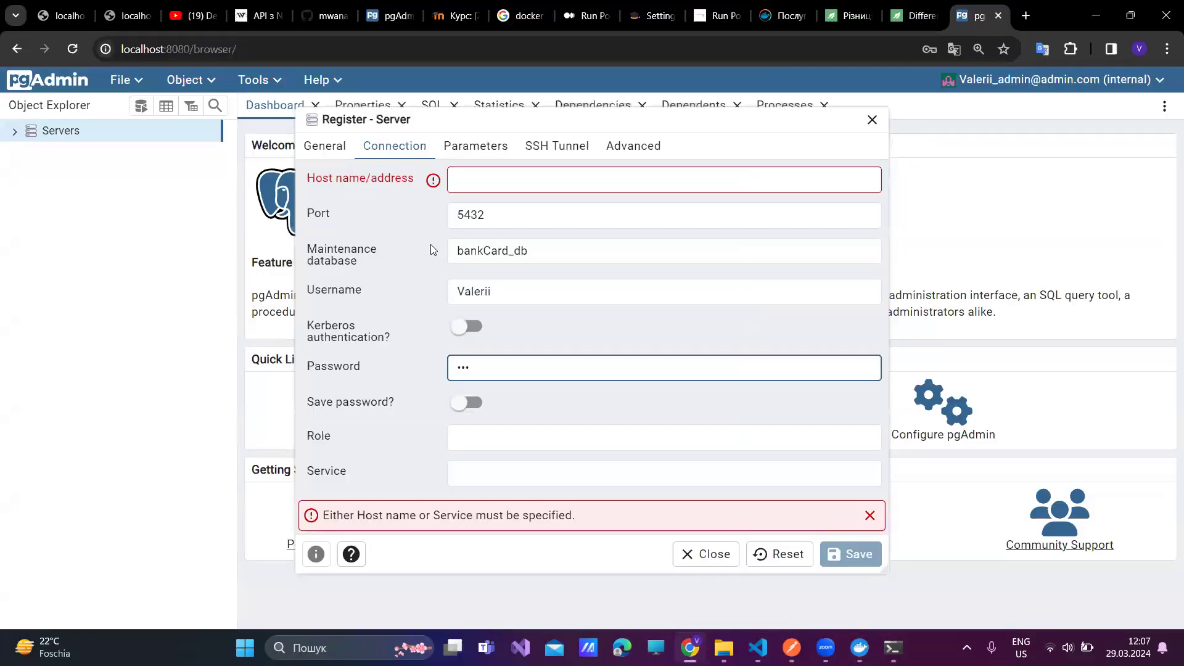
left_click(489, 180)
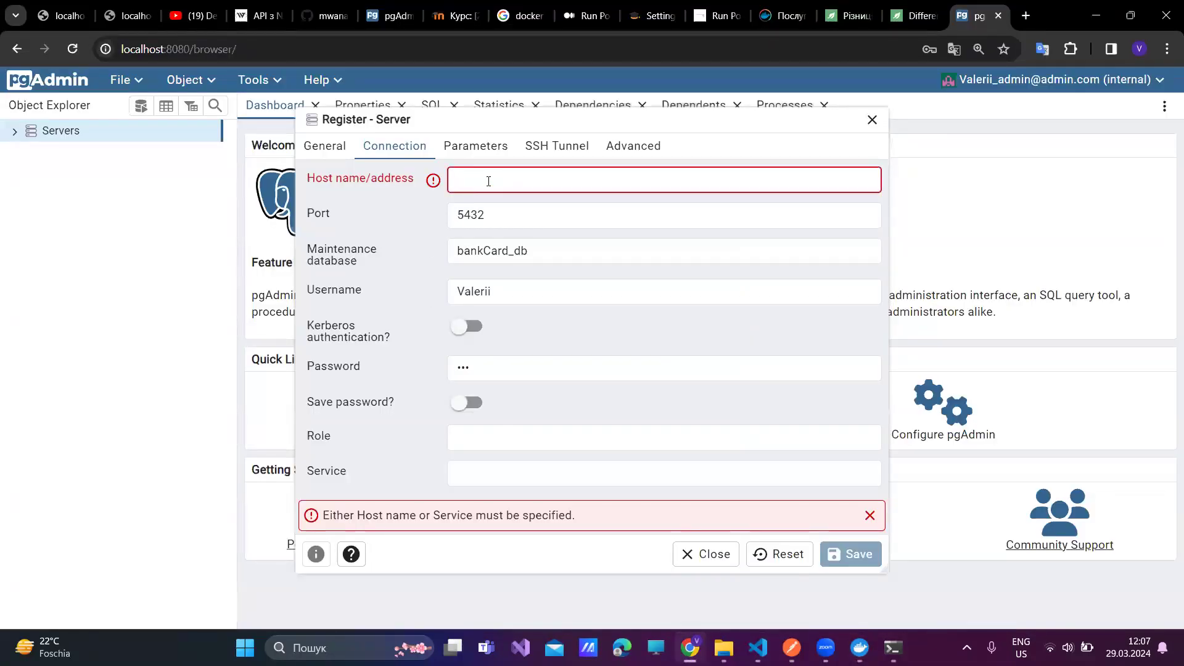
type("post")
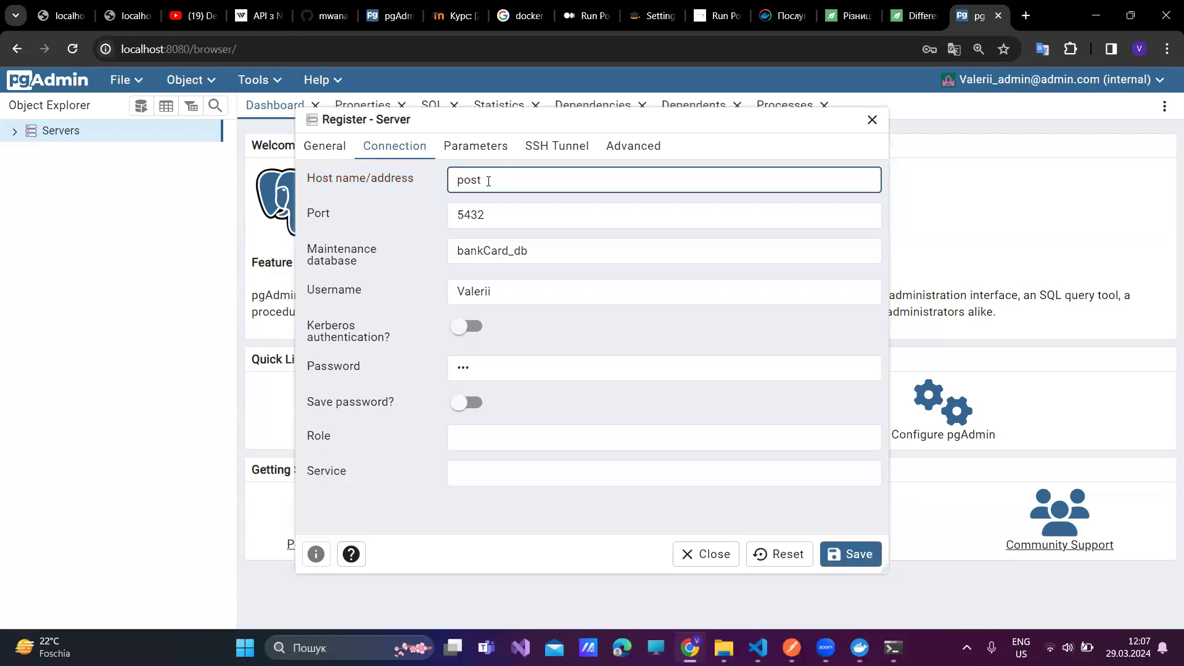
type("gres-container")
left_click(843, 553)
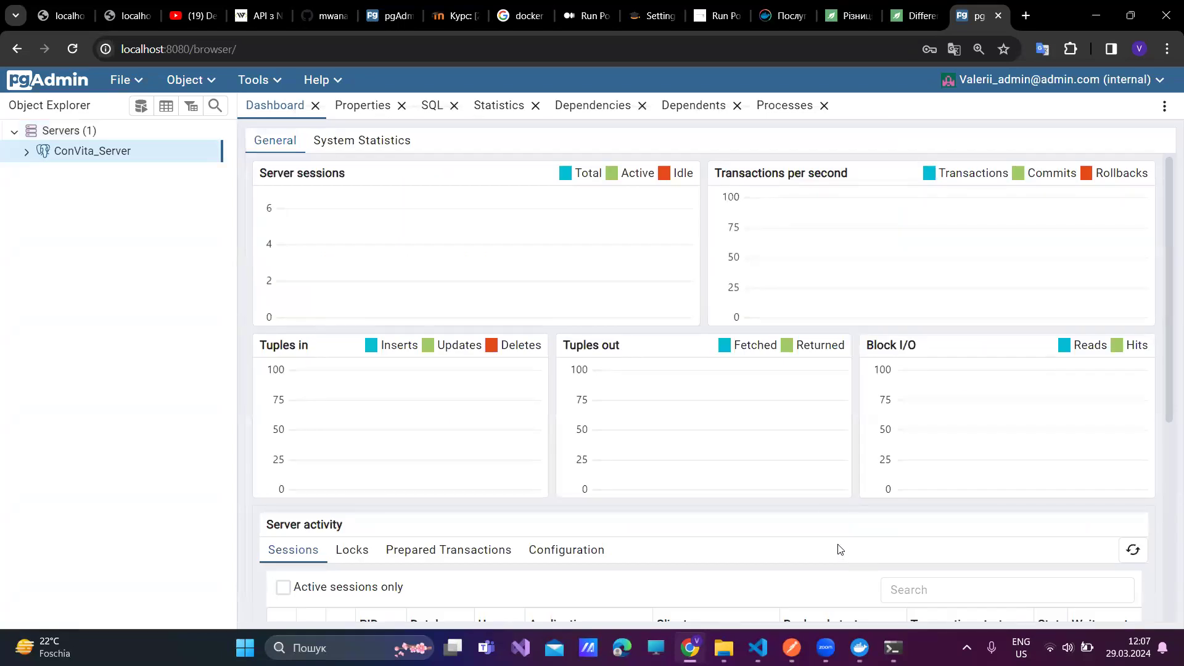
- Expand ConVita_Server, reload the page, and expand bankCard_db to show its objects
left_click(26, 152)
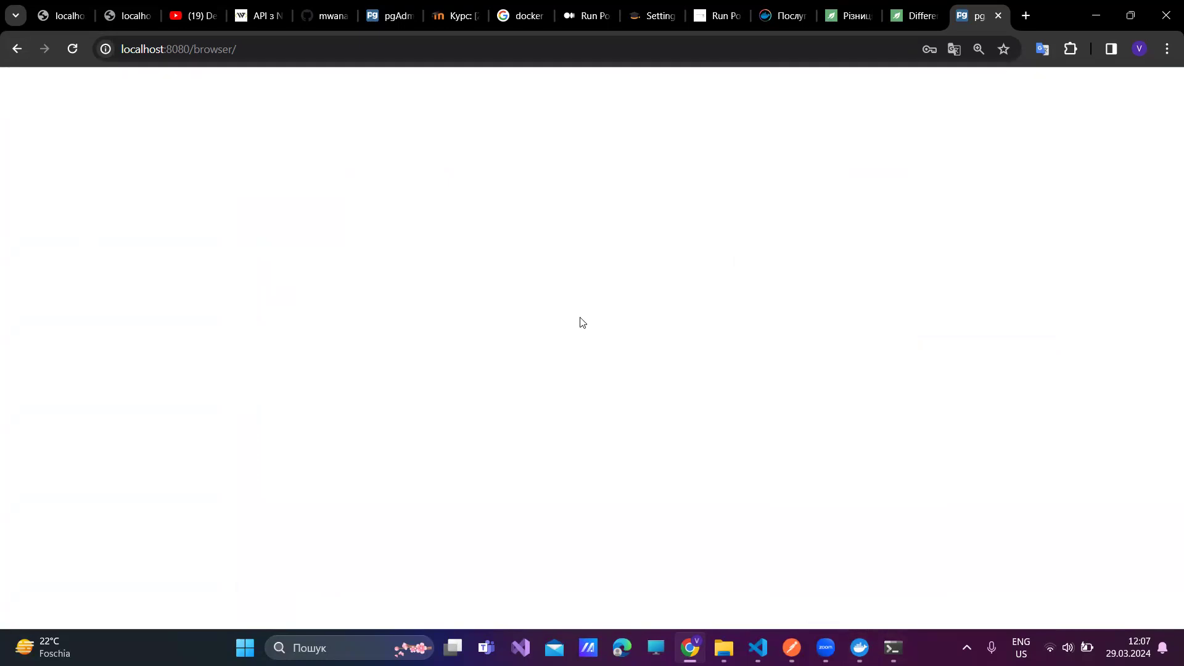
left_click(73, 49)
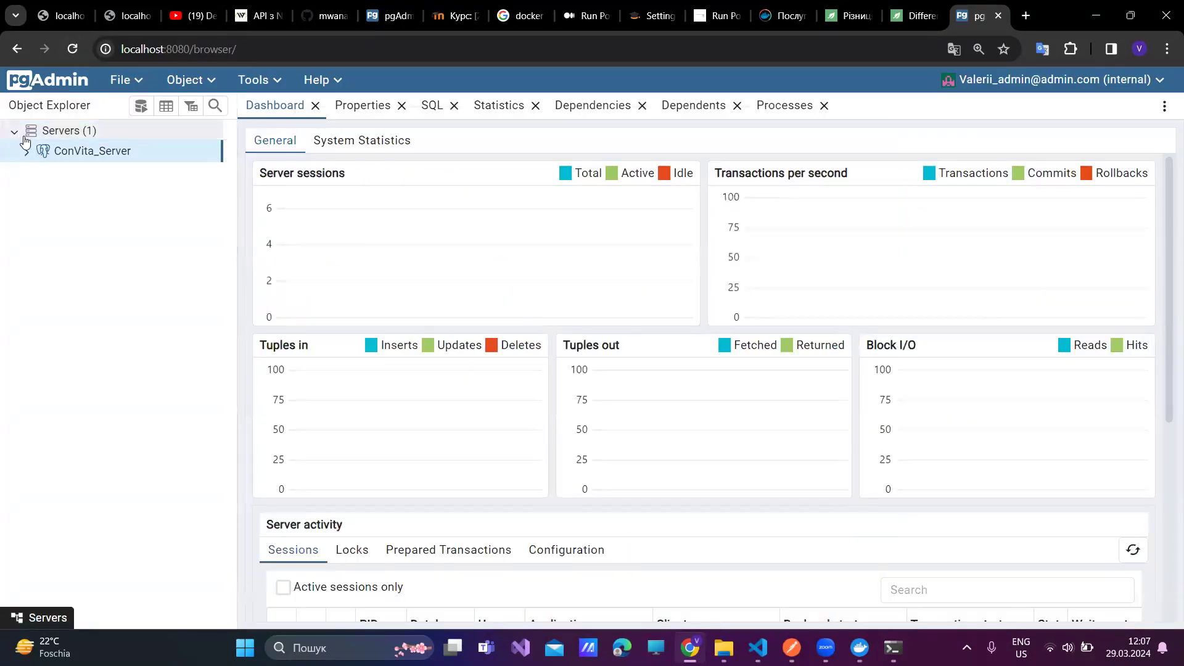
left_click(97, 191)
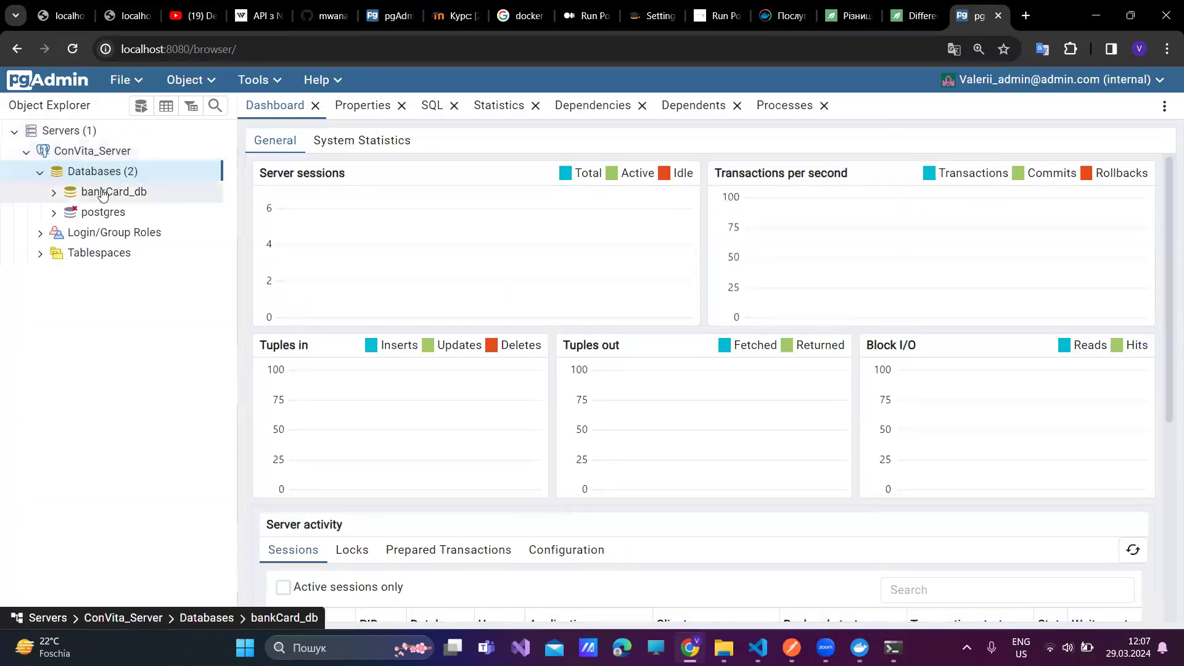
left_click(55, 193)
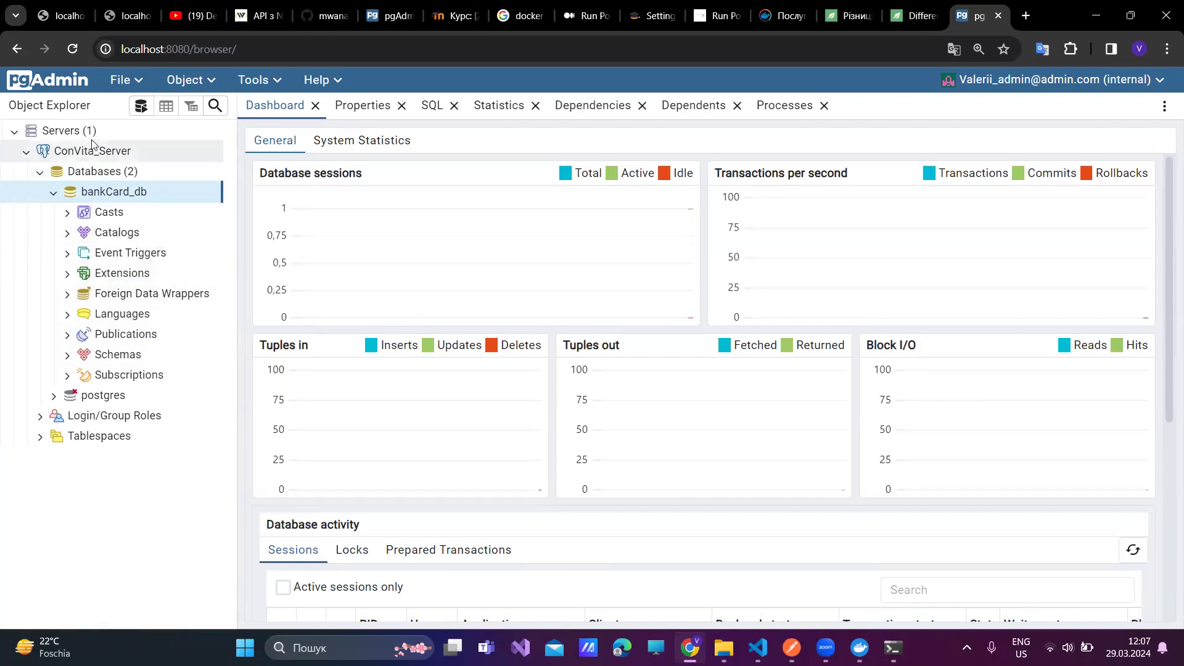
left_click(79, 151)
- Remove the ConVita_Server registration and confirm
right_click(79, 152)
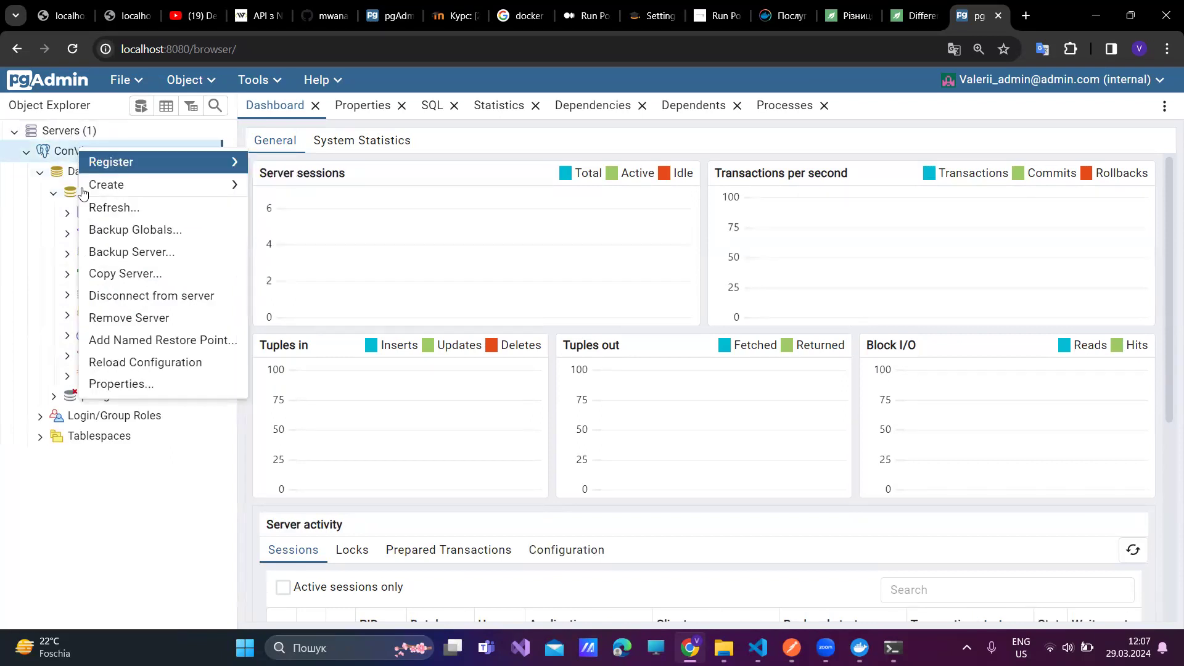
left_click(134, 315)
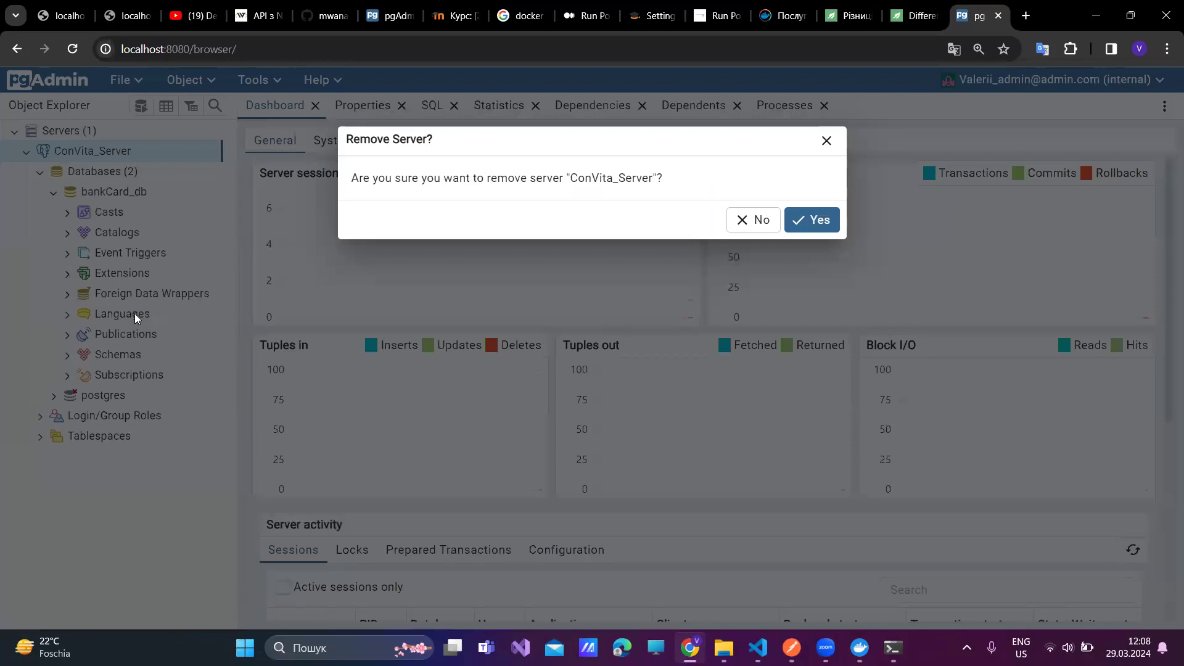
left_click(825, 222)
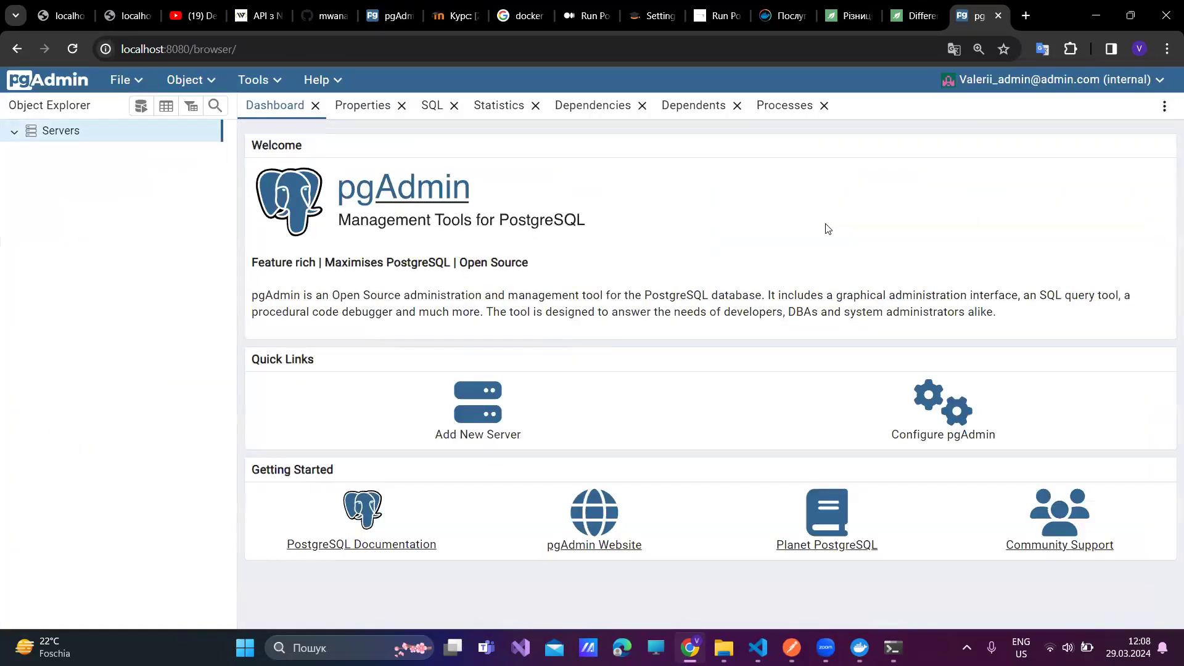
- Register a new server named ConVita_Server and select its maintenance database value in Connection settings
right_click(107, 132)
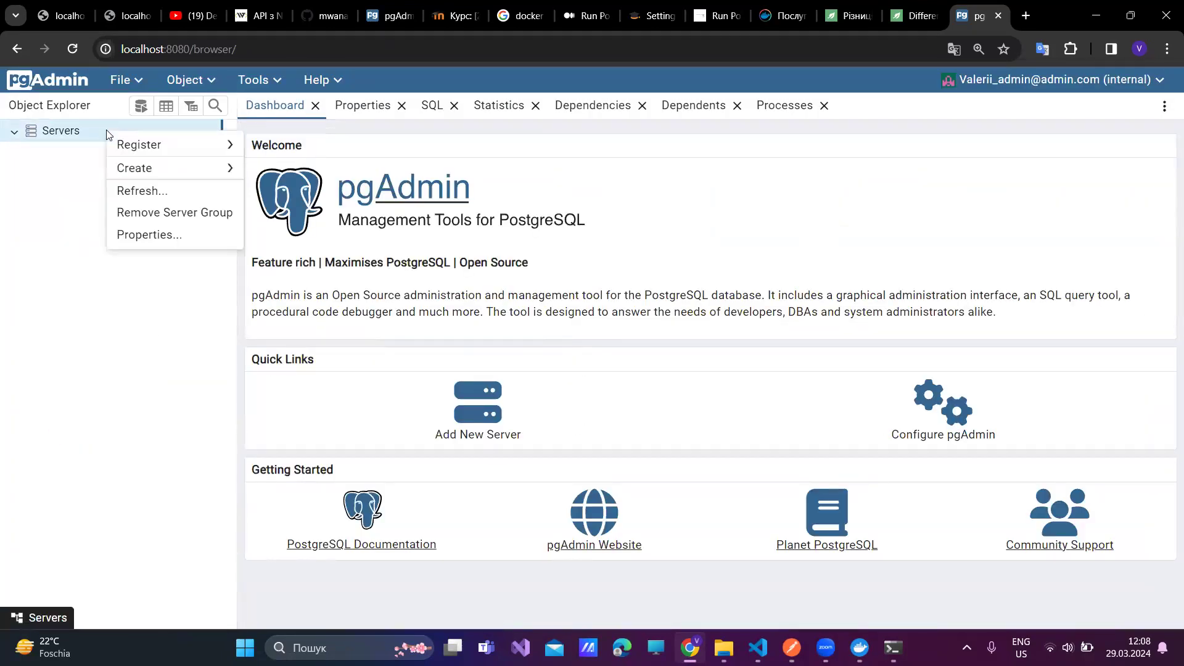
mouse_move(131, 150)
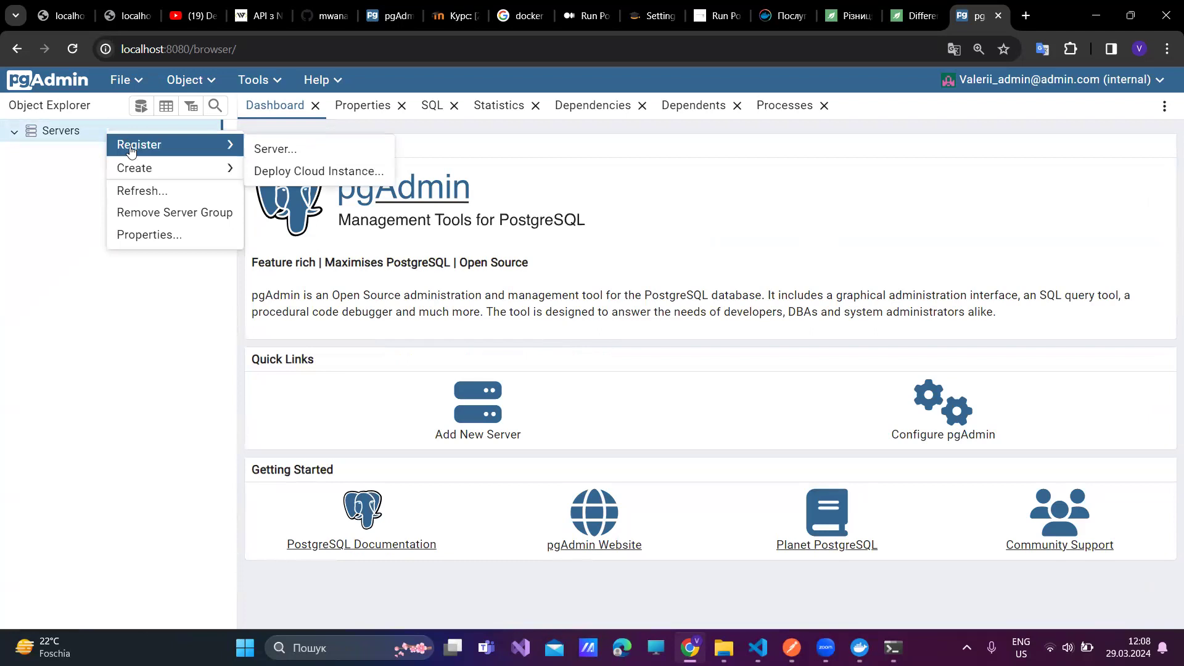
left_click(282, 152)
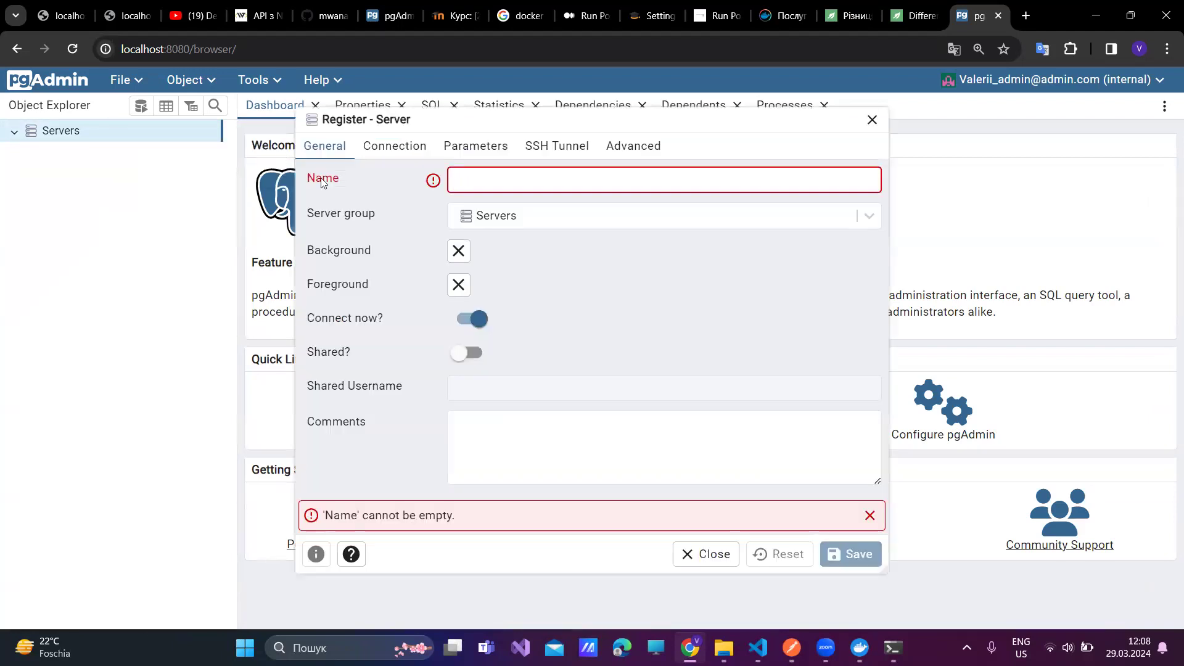
type("Co")
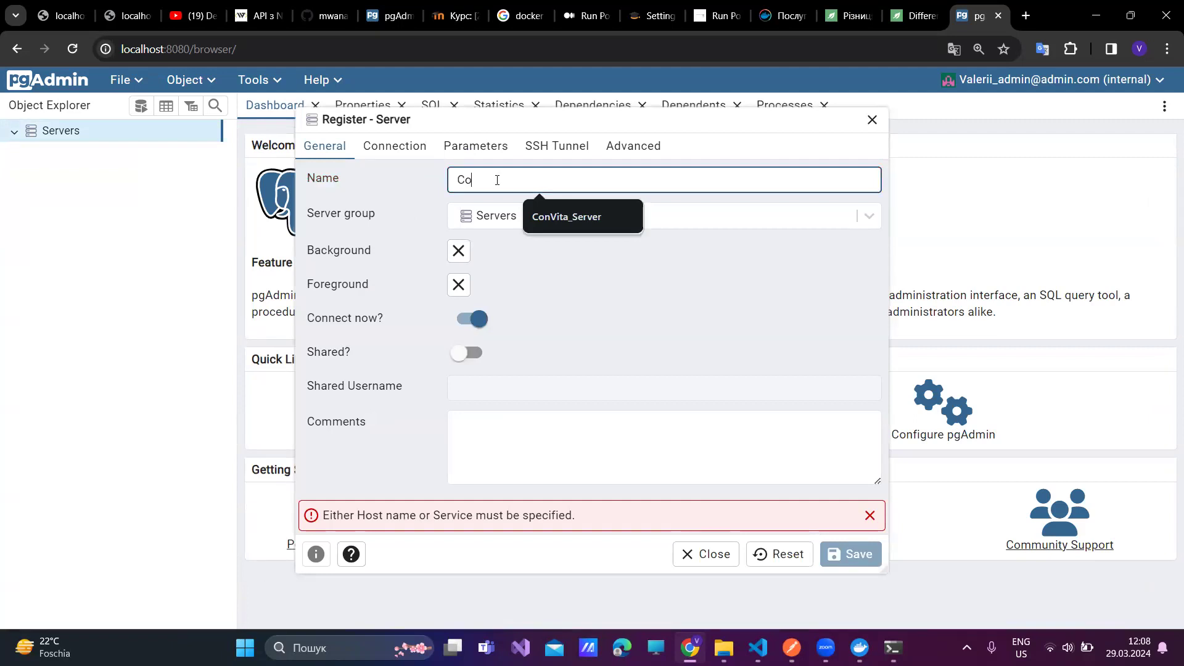
type("nVita")
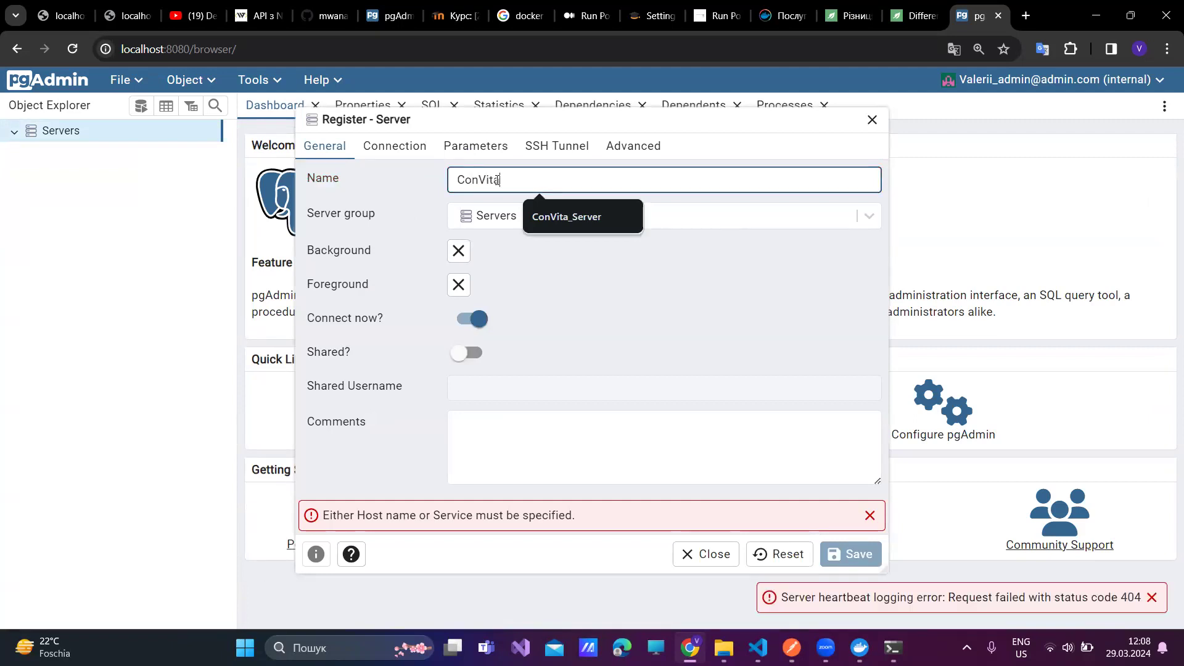
left_click(555, 217)
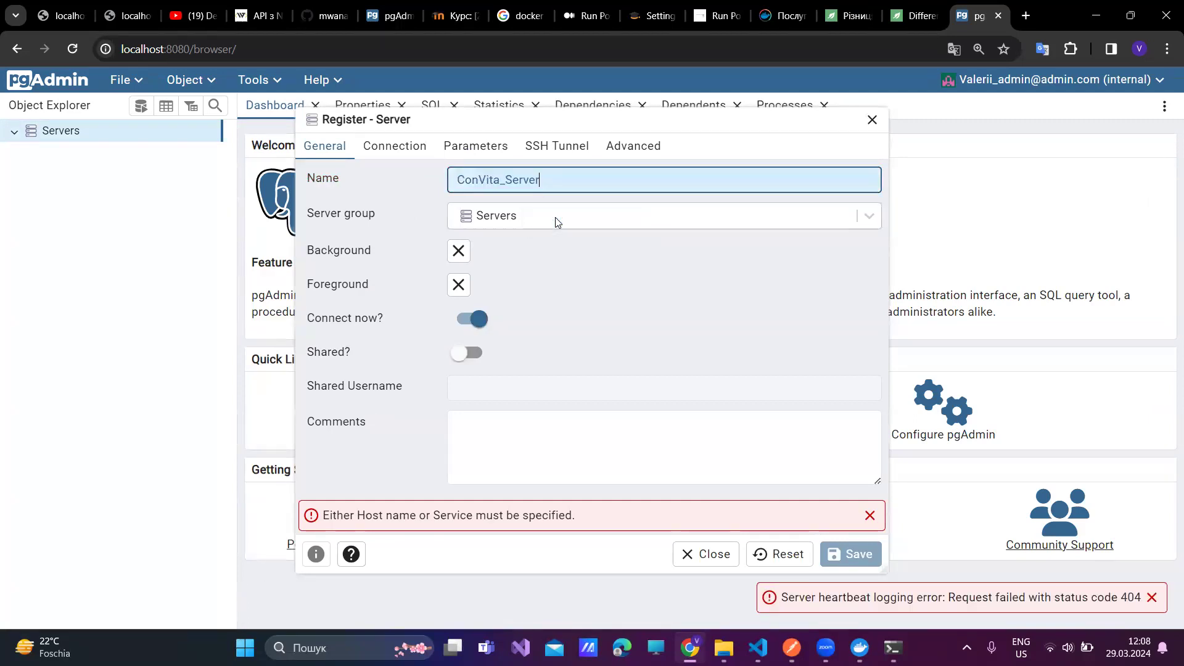
left_click(379, 146)
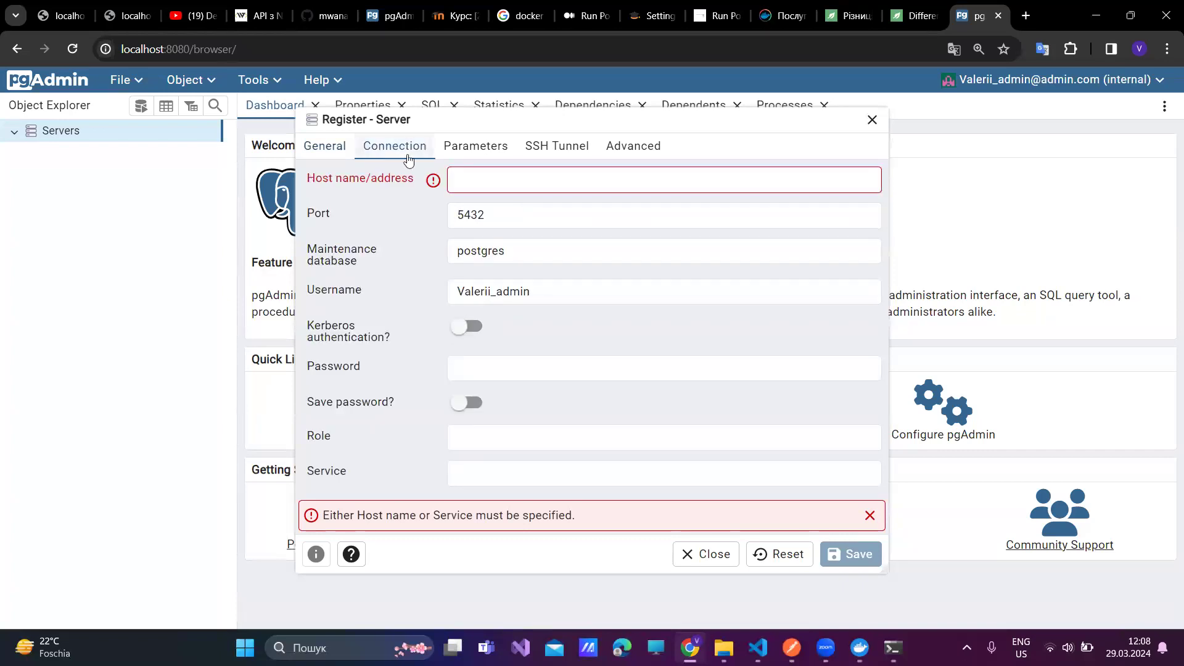
double_click(486, 251)
- Copy bankCard_db from docker.env in VS Code and switch back to the Register - Server form
key("alt+Tab")
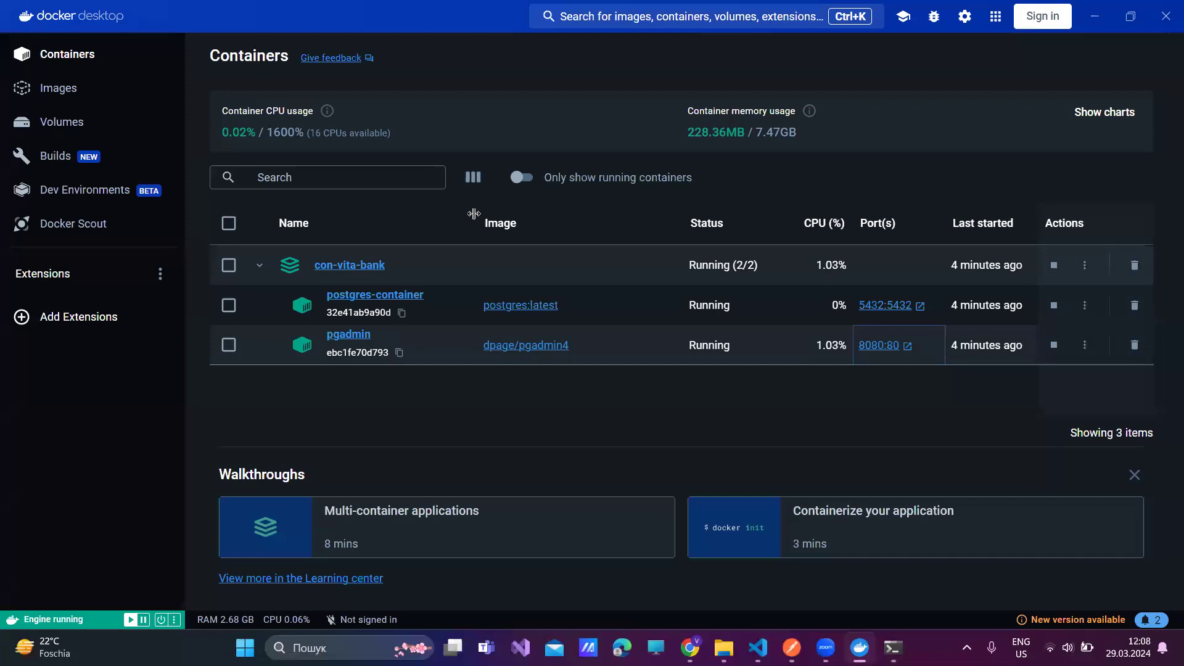
key("alt+Tab")
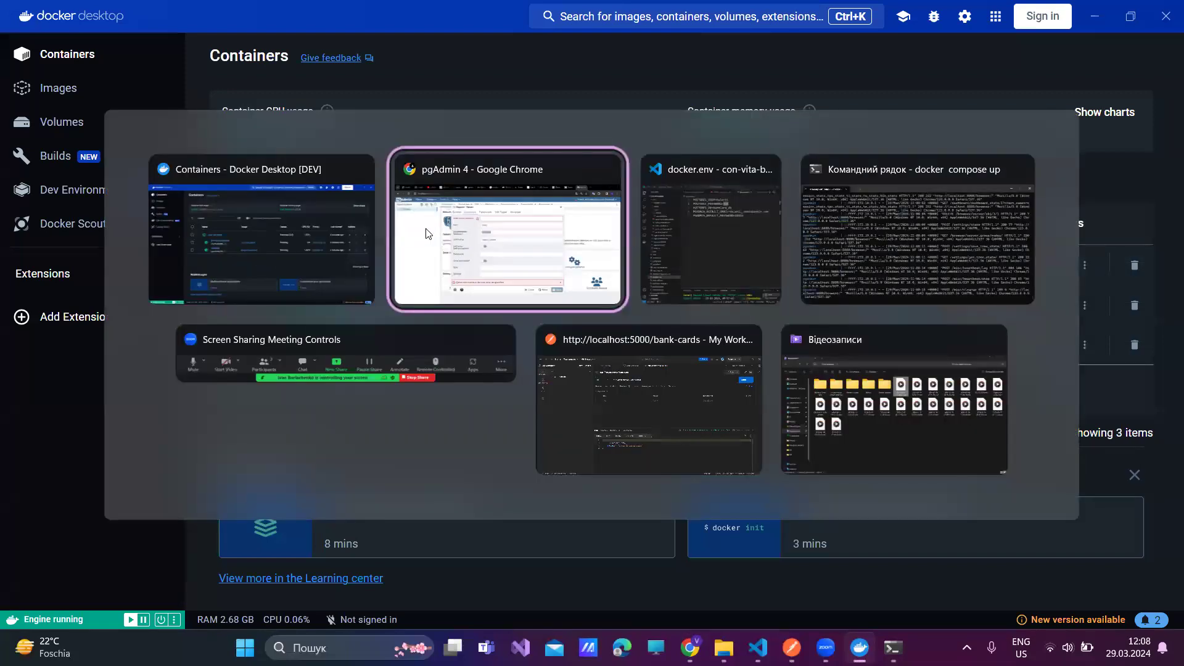
key("alt+Tab")
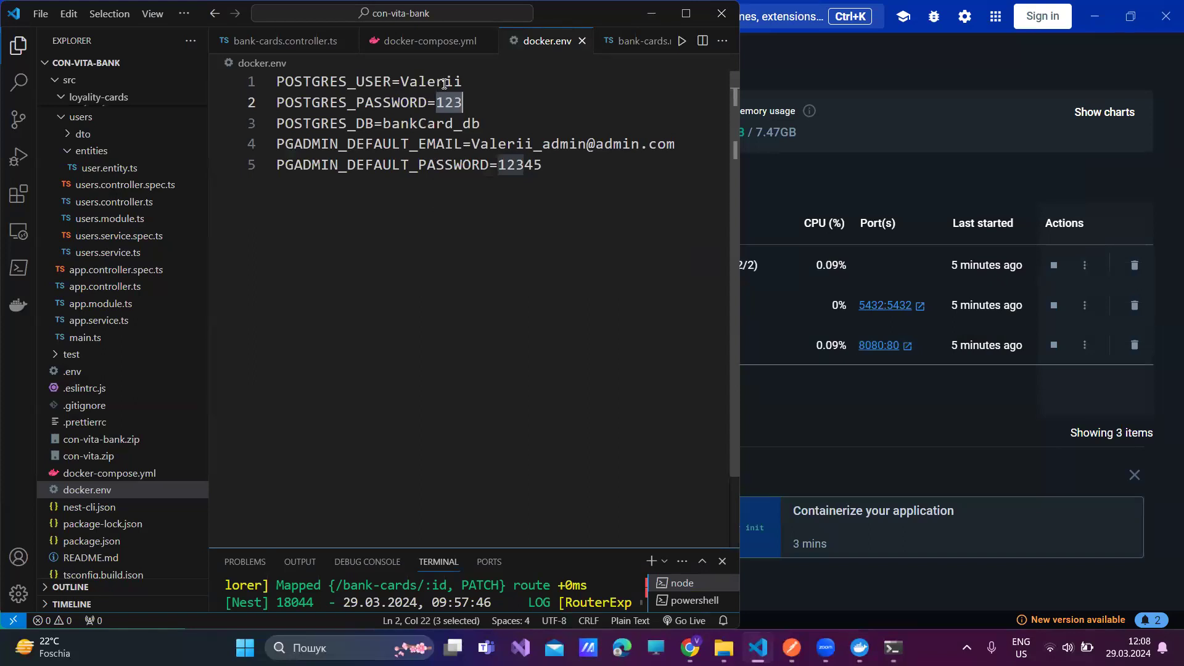
double_click(435, 125)
key("ctrl+c")
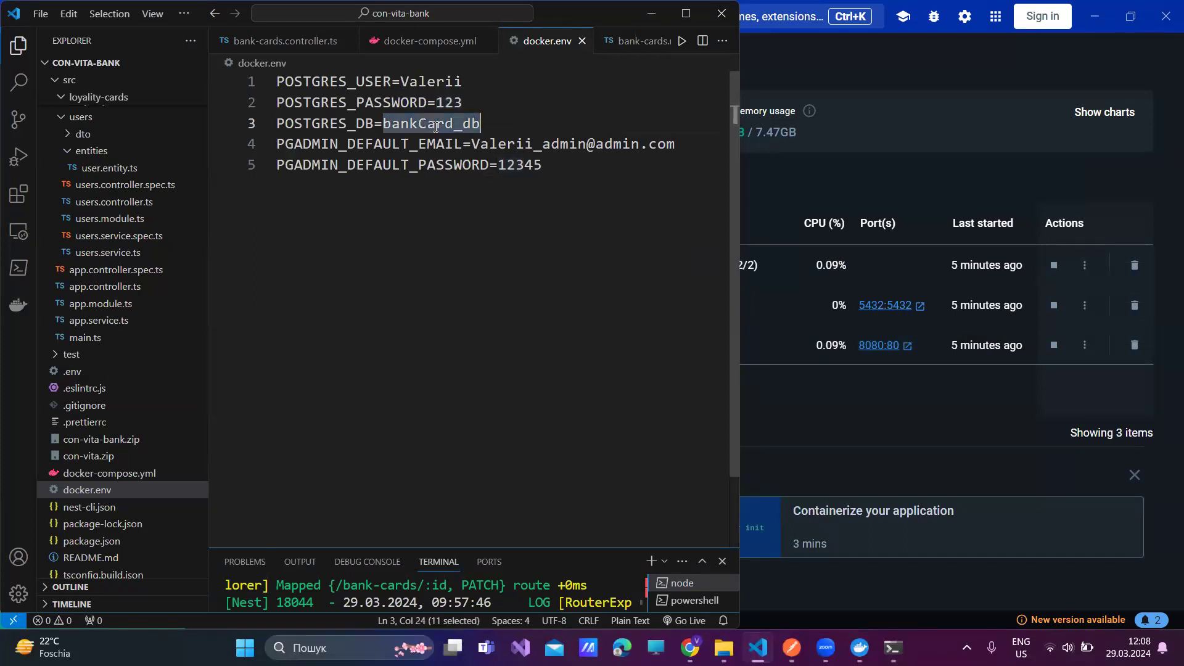
key("alt+Tab")
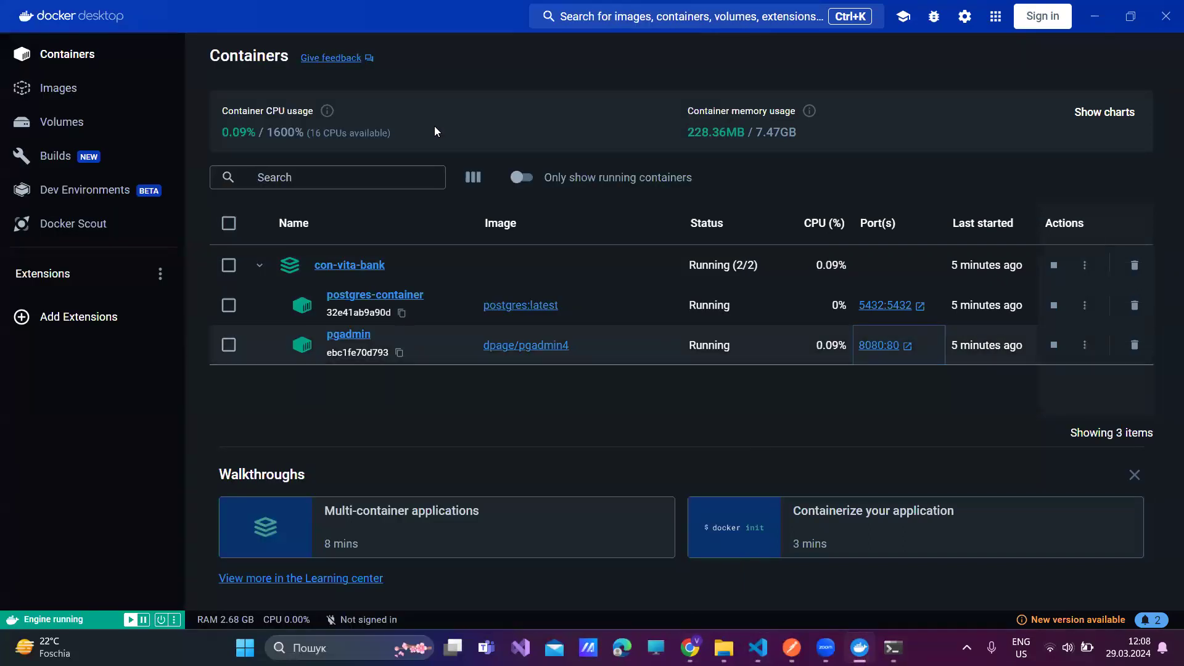
key("alt+Tab")
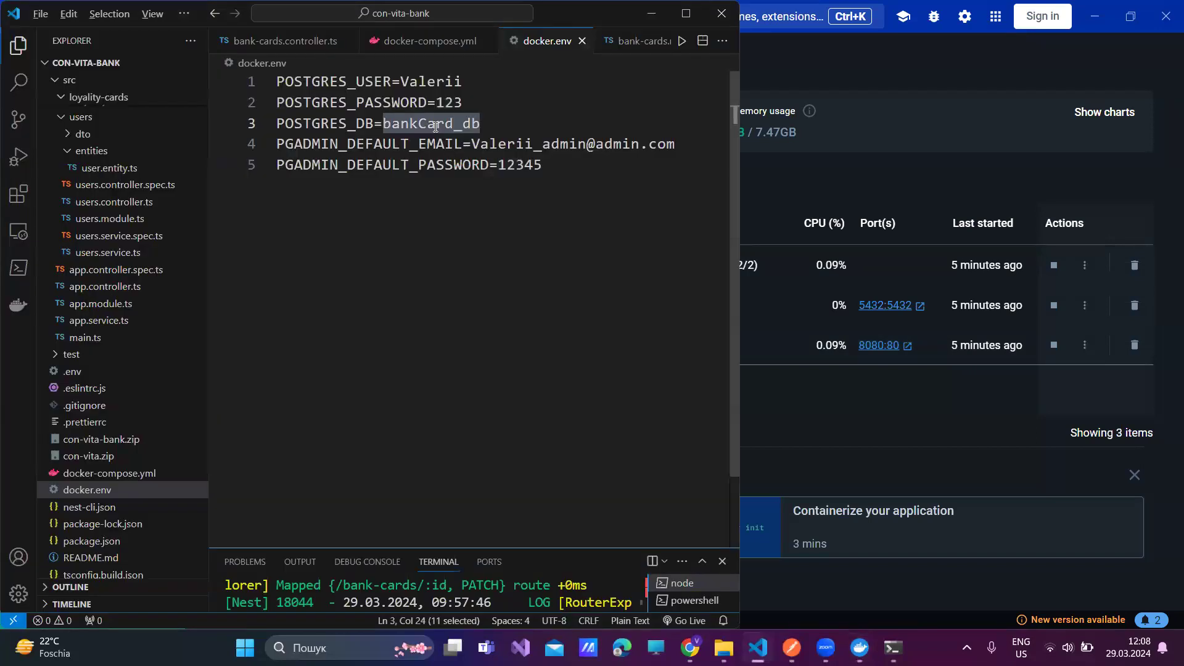
key("alt+Tab")
key("Tab")
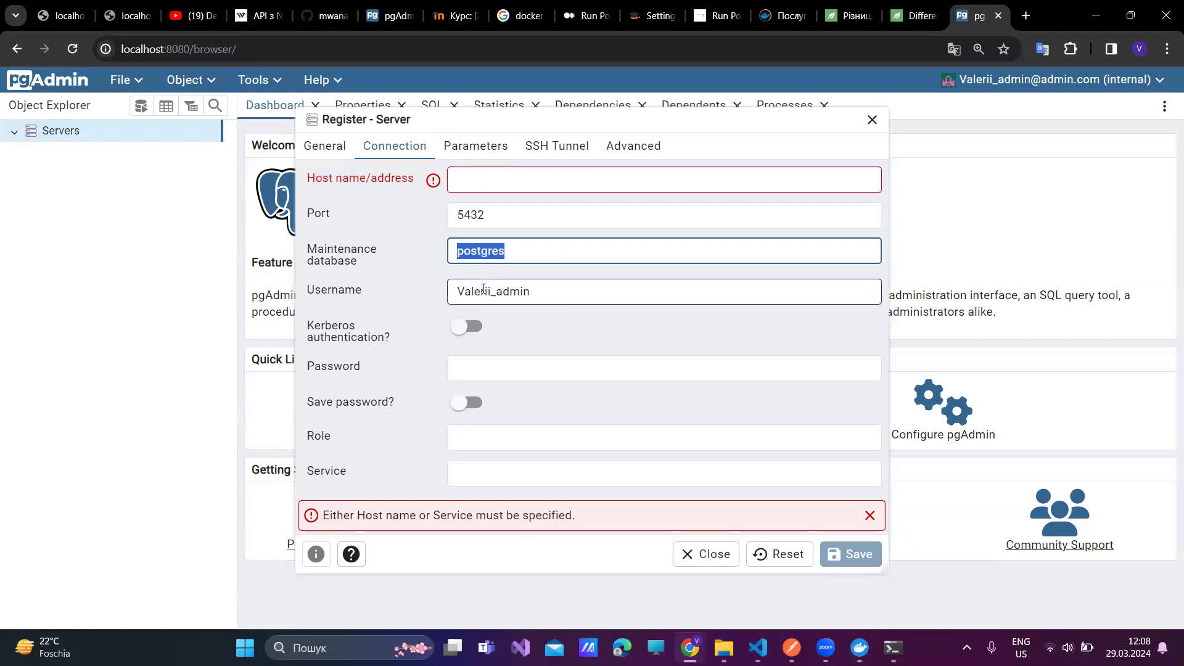
- Paste bankCard_db as maintenance database, strip '_admin' from the username, and enter the password
key("ctrl+v")
left_click_drag(491, 290, 545, 291)
key("BackSpace")
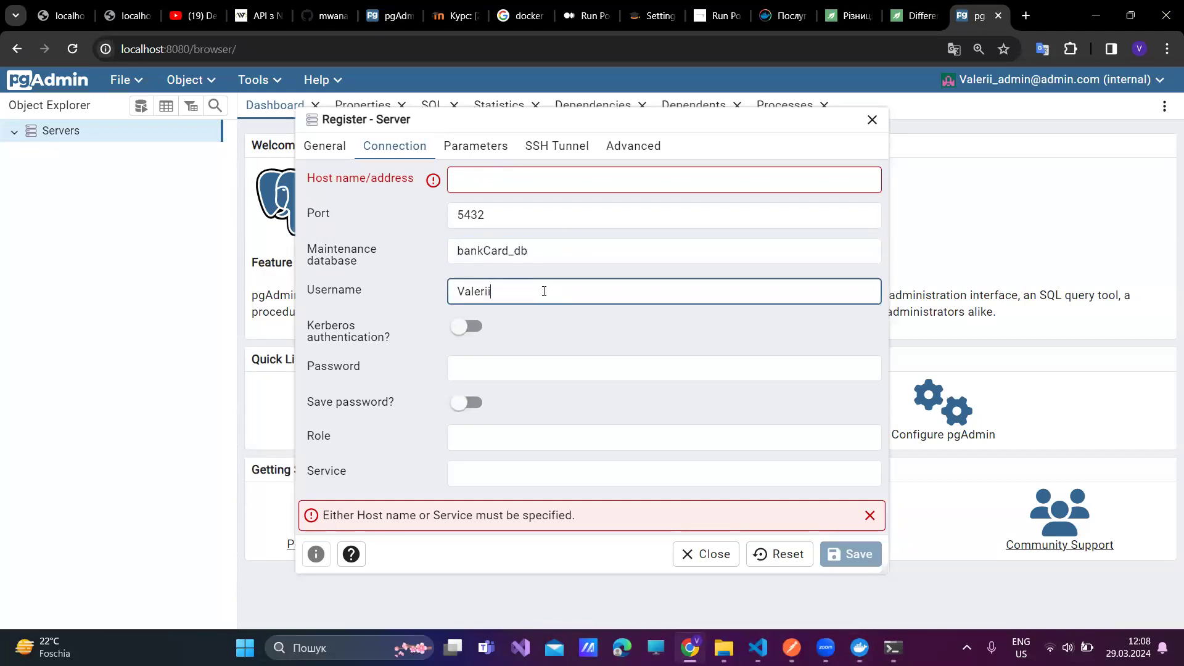
left_click(497, 368)
type("123")
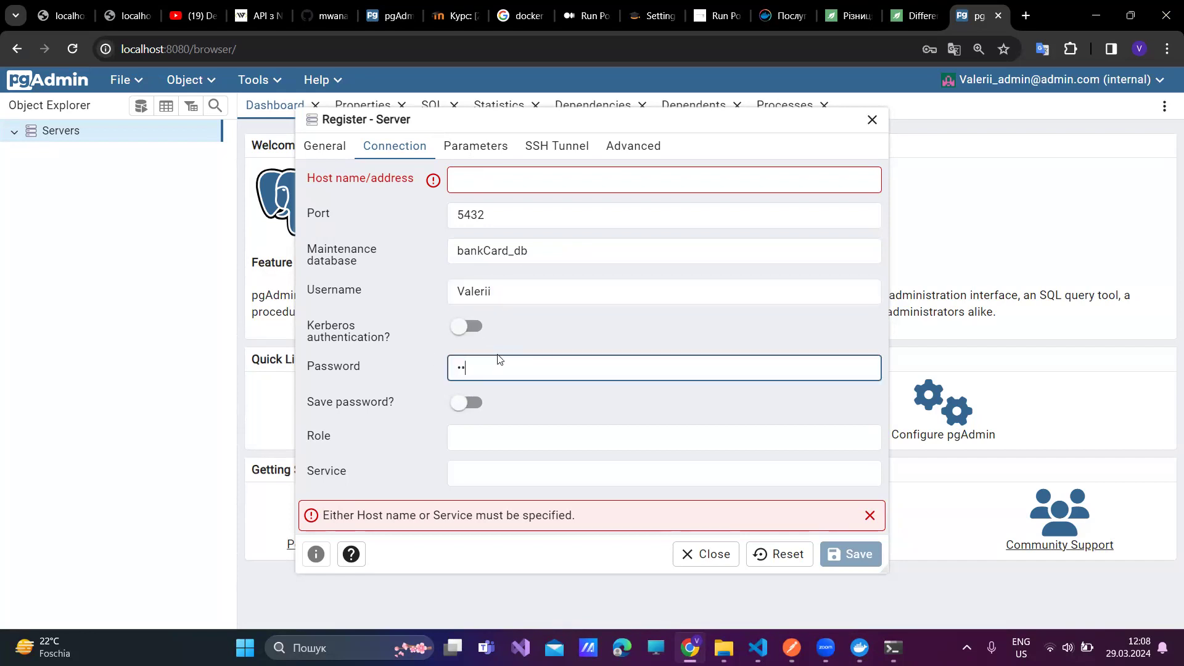
- Set the host name to postgres-service and save the server registration
left_click(482, 182)
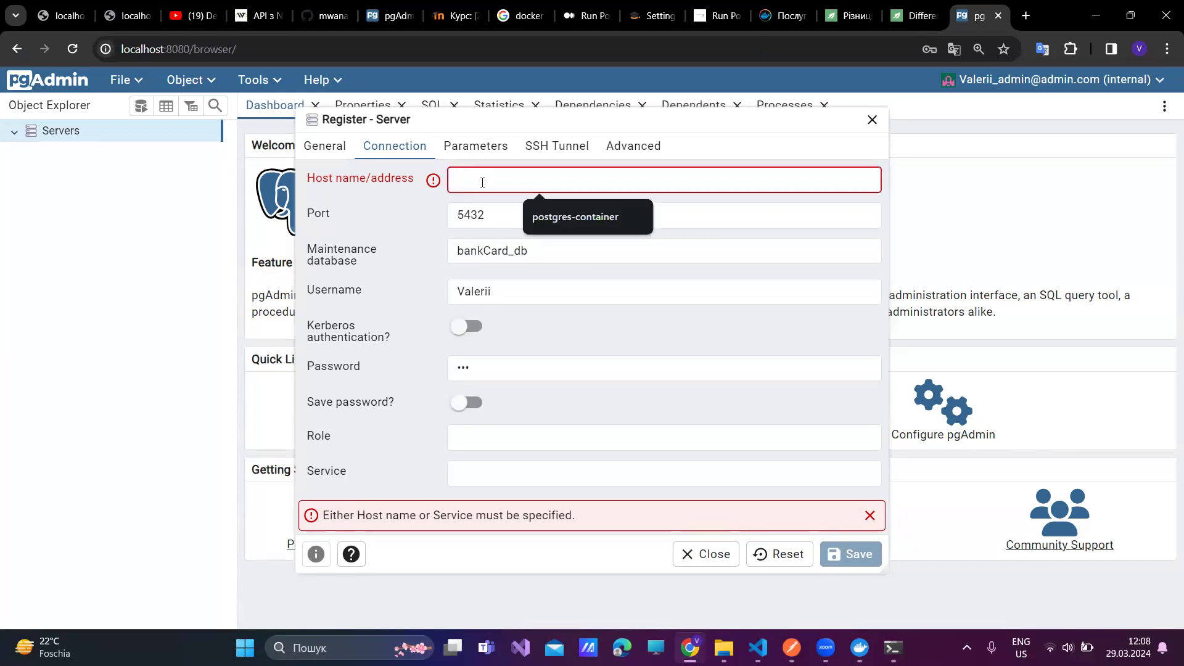
type("post")
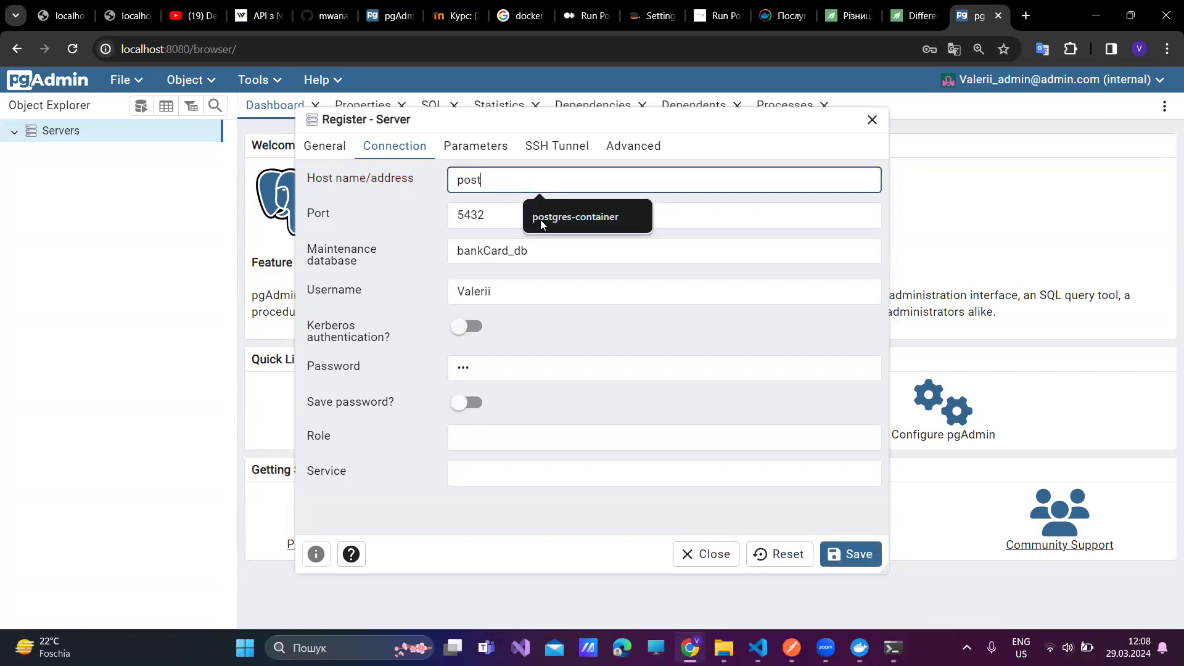
left_click(540, 219)
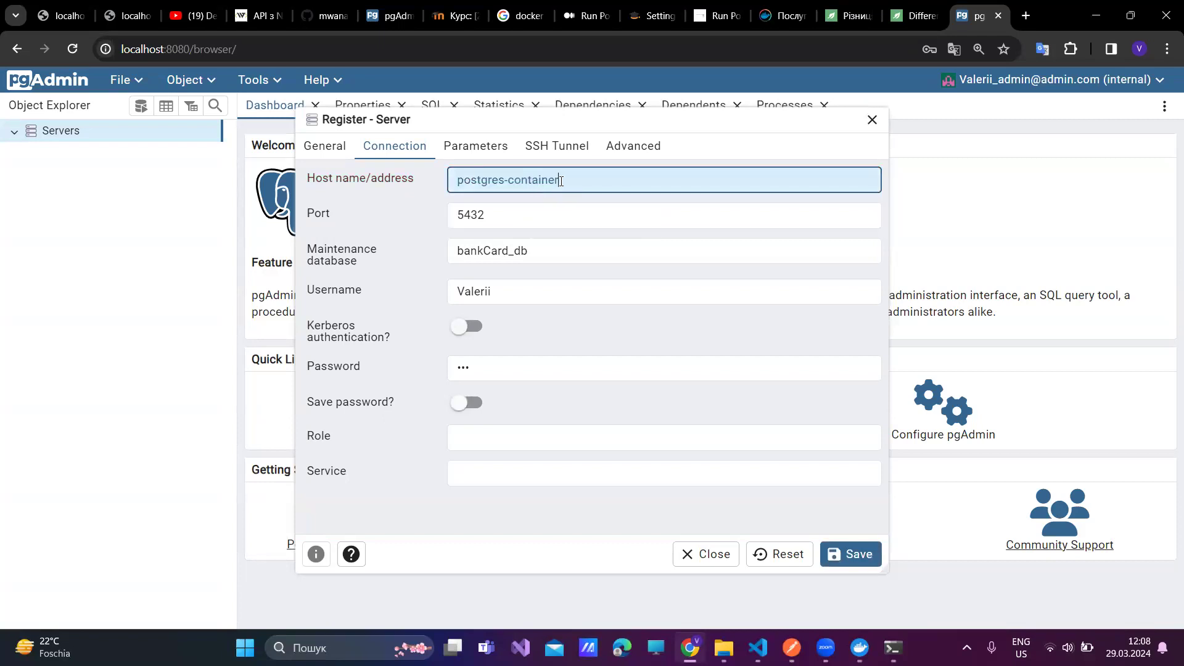
key("BackSpace")
key("BackSpace")
key("BackSpace")
key("BackSpace")
key("BackSpace")
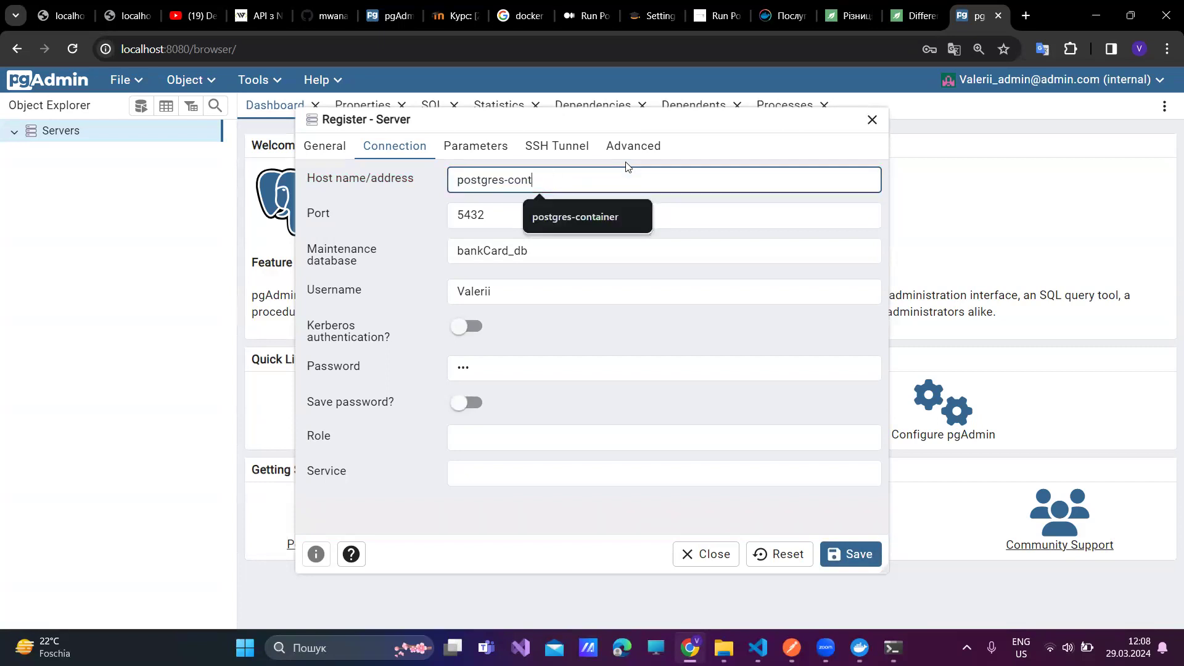
key("BackSpace")
key("BackSpace")
key("BackSpace")
type("service")
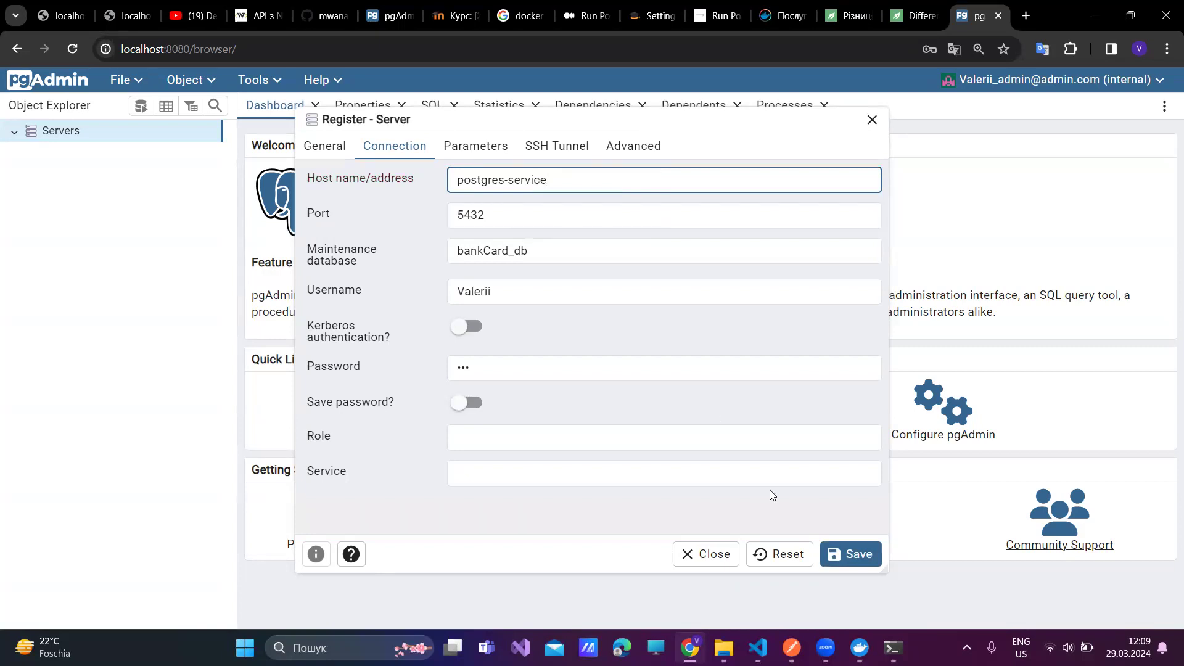
left_click(854, 560)
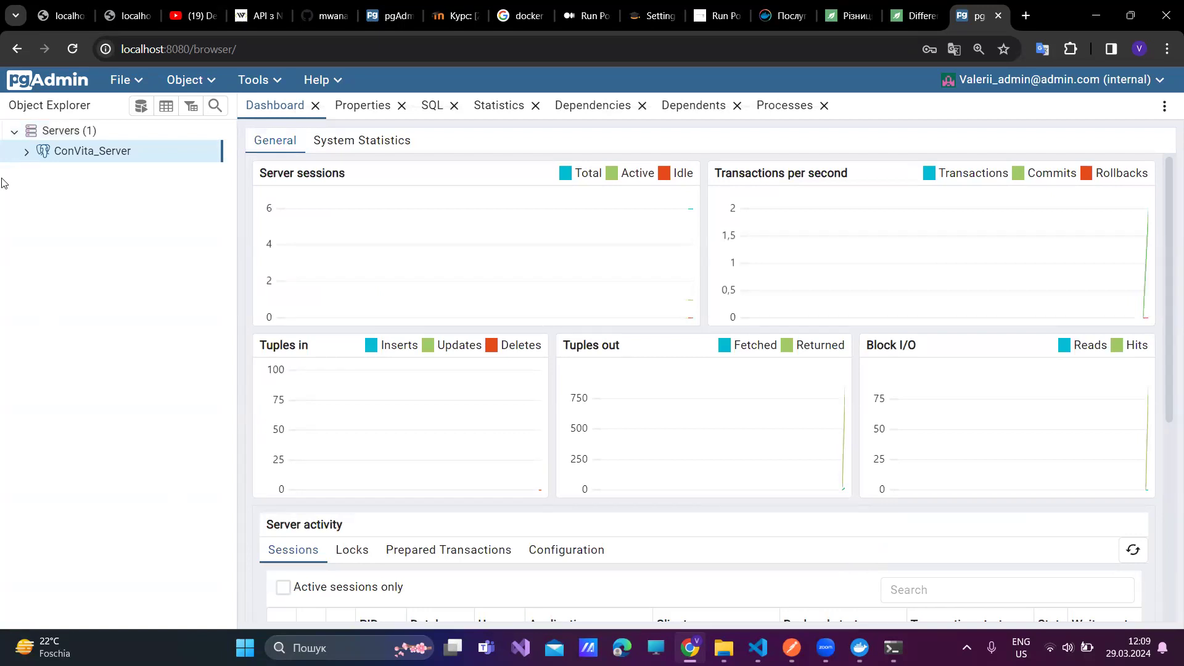
- Expand ConVita_Server to list its bankCard_db and postgres databases
left_click(27, 151)
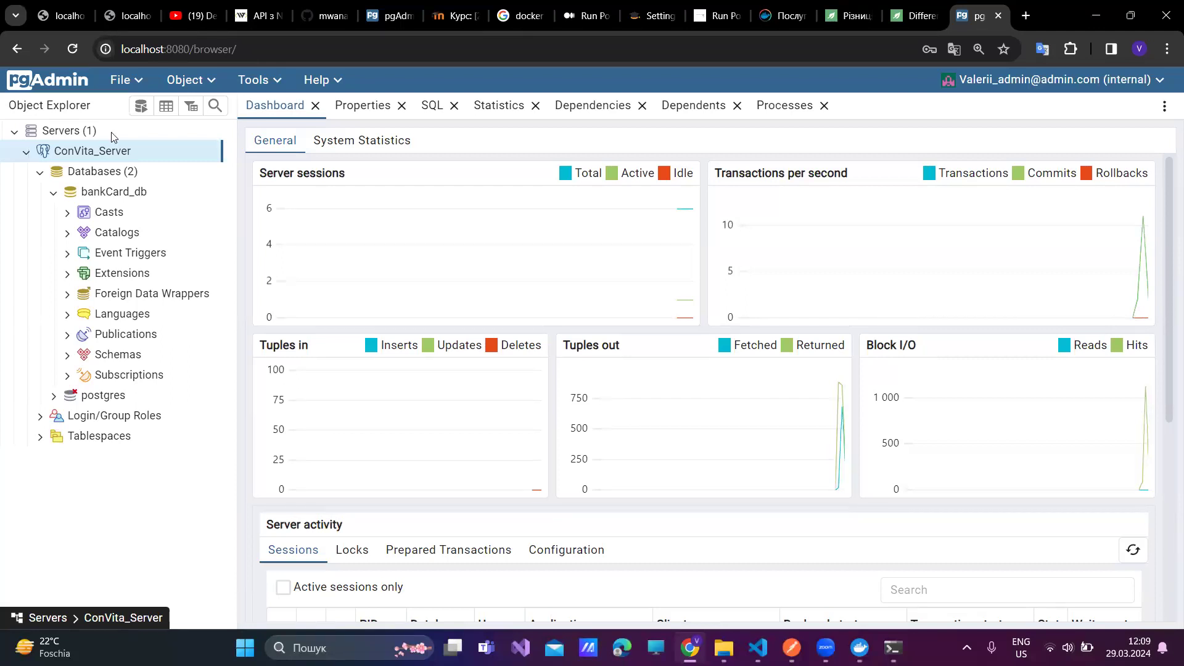
mouse_move(860, 648)
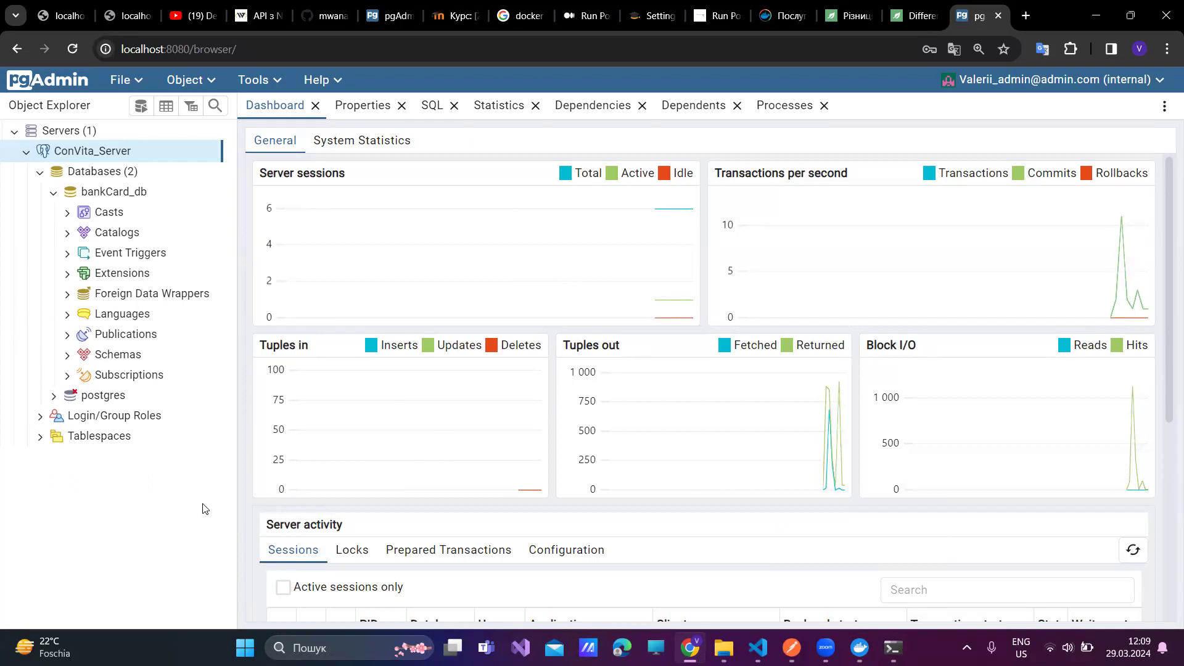
- Open docker-compose.yml in VS Code and scroll through the postgres-service and pgadmin definitions
mouse_move(758, 648)
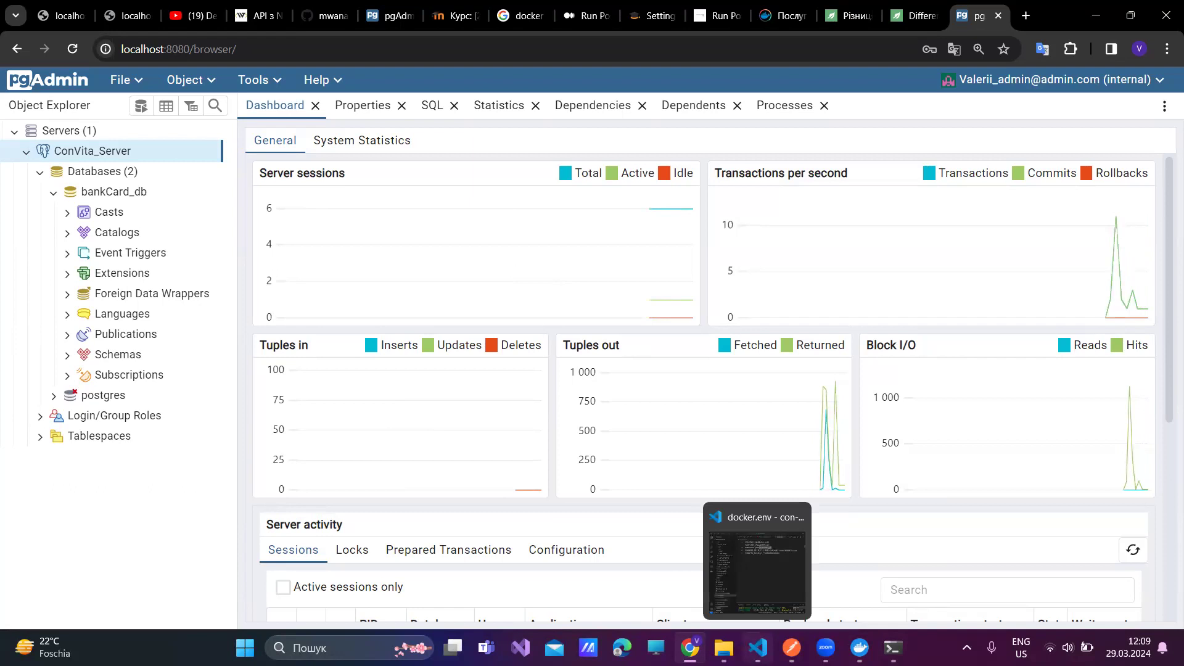
left_click(758, 573)
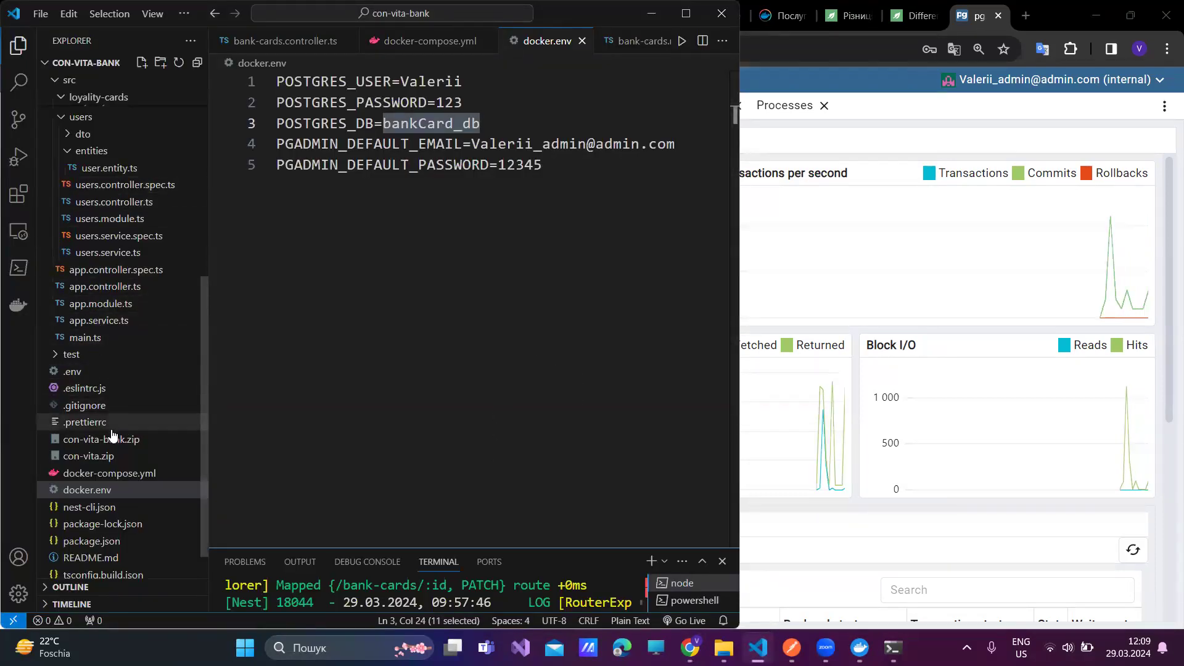
left_click(107, 474)
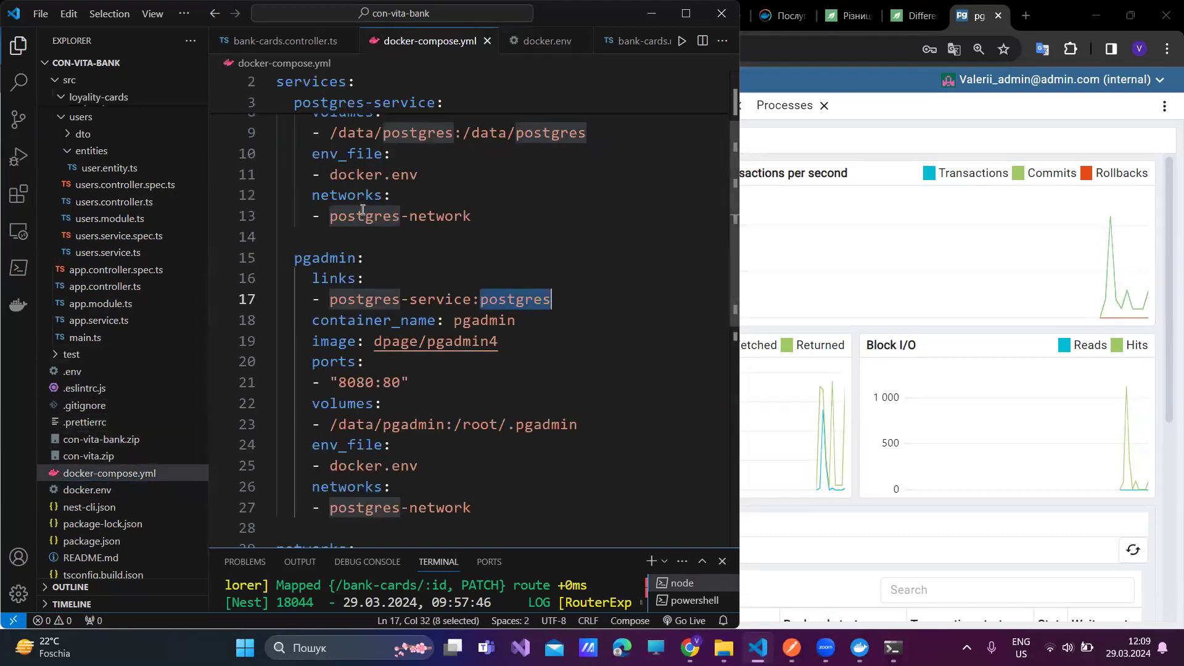
scroll(372, 236, "up", 2)
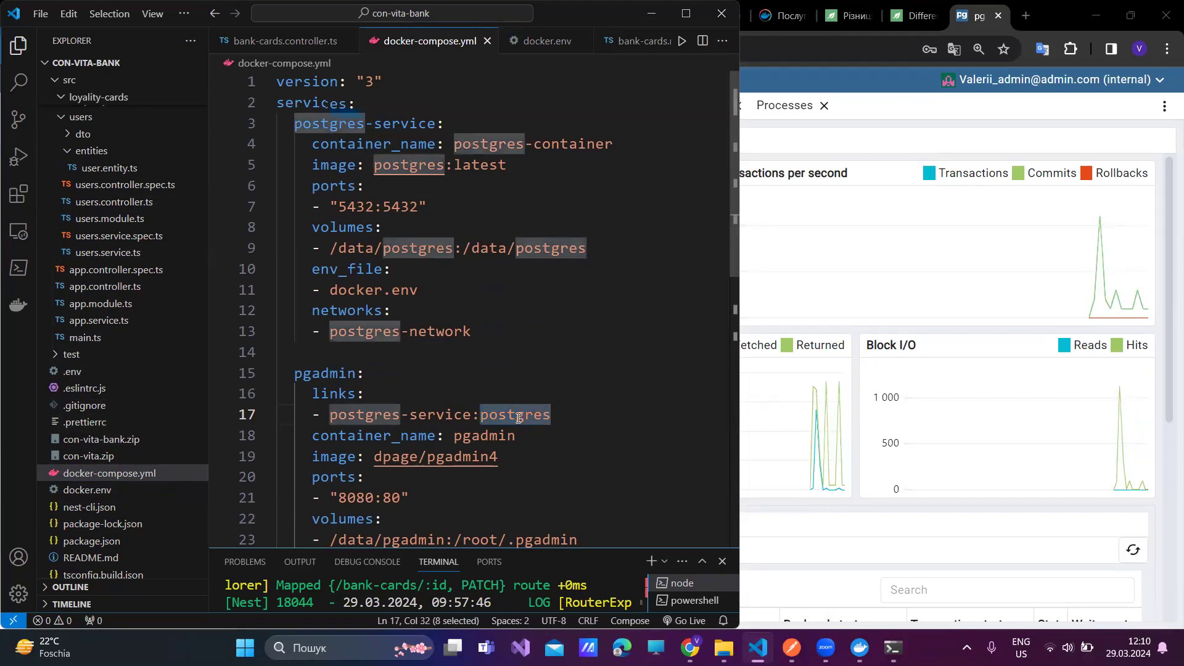
scroll(367, 407, "down", 2)
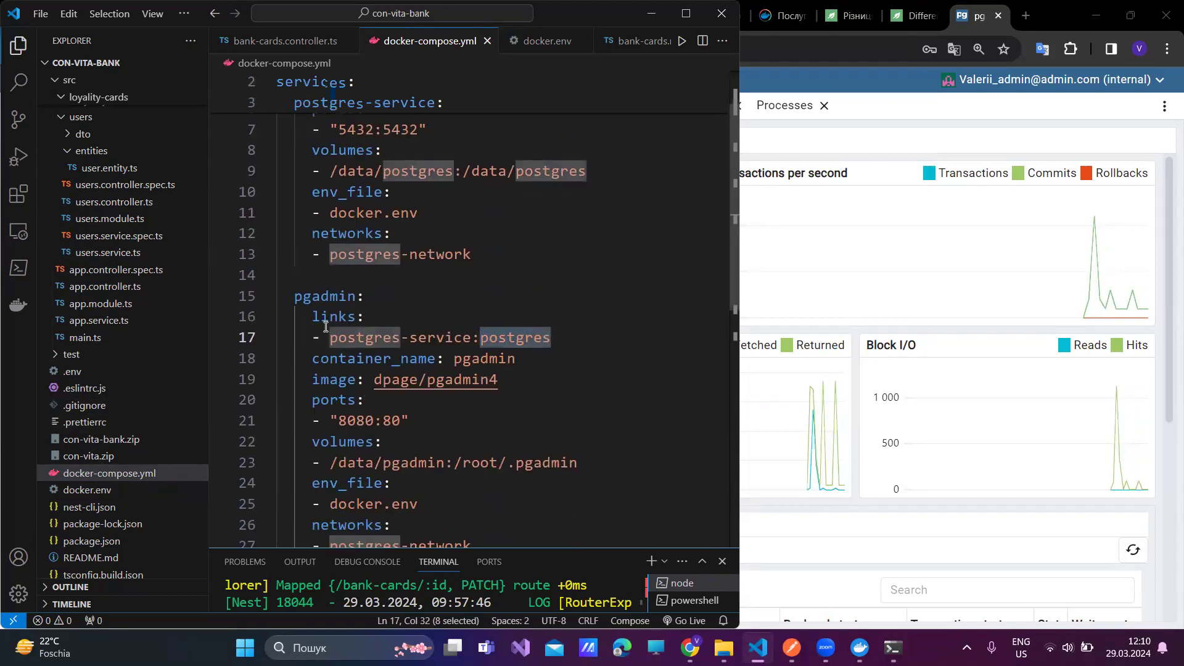
scroll(325, 323, "down", 4)
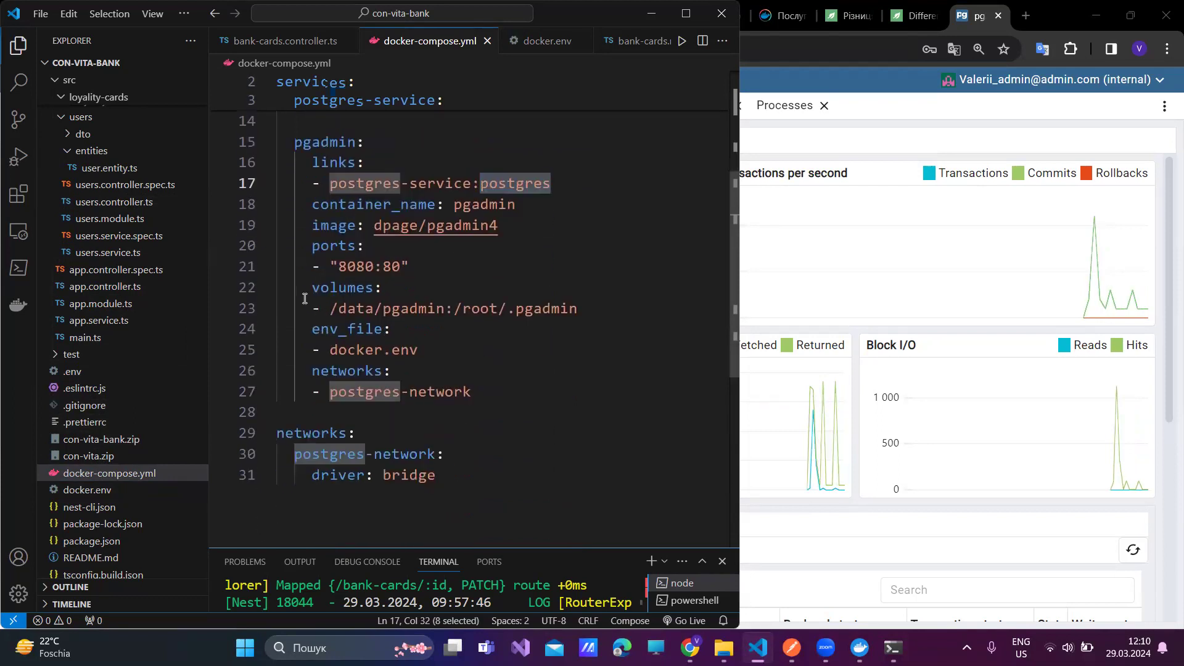